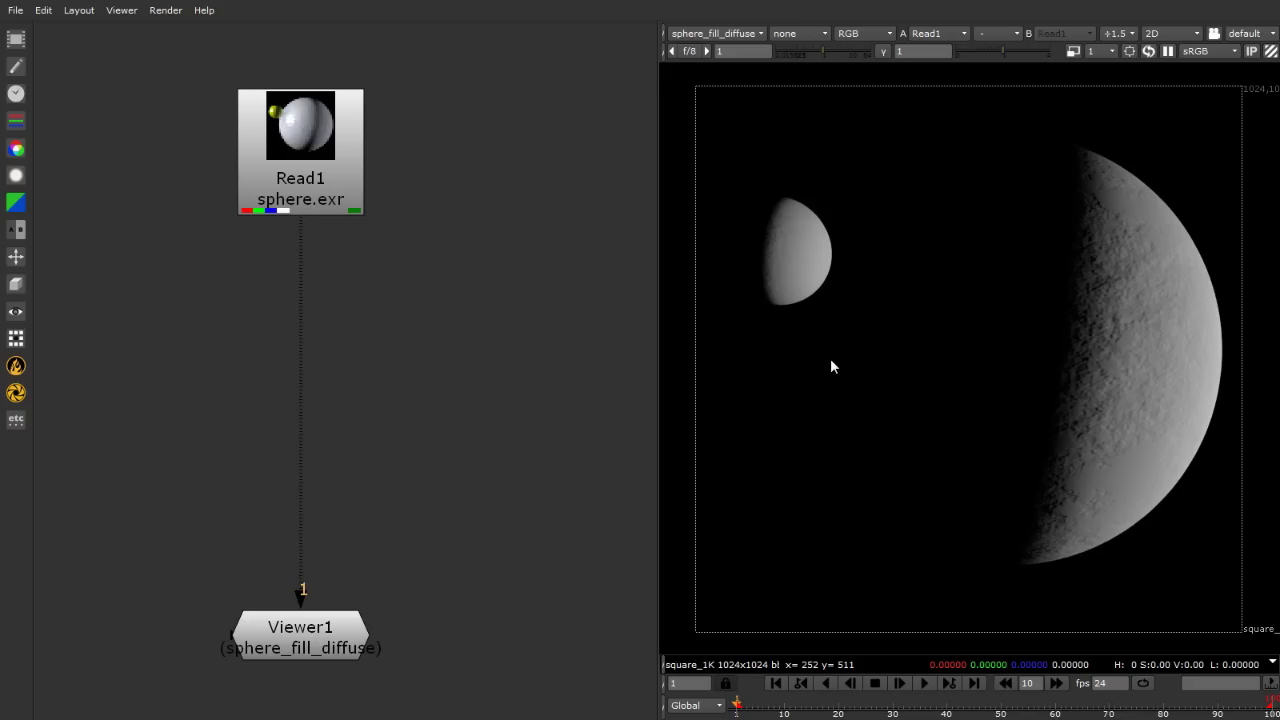
Display the sphere_Color layer of the sphere render in the viewer and look over the layer list.
left_click(716, 35)
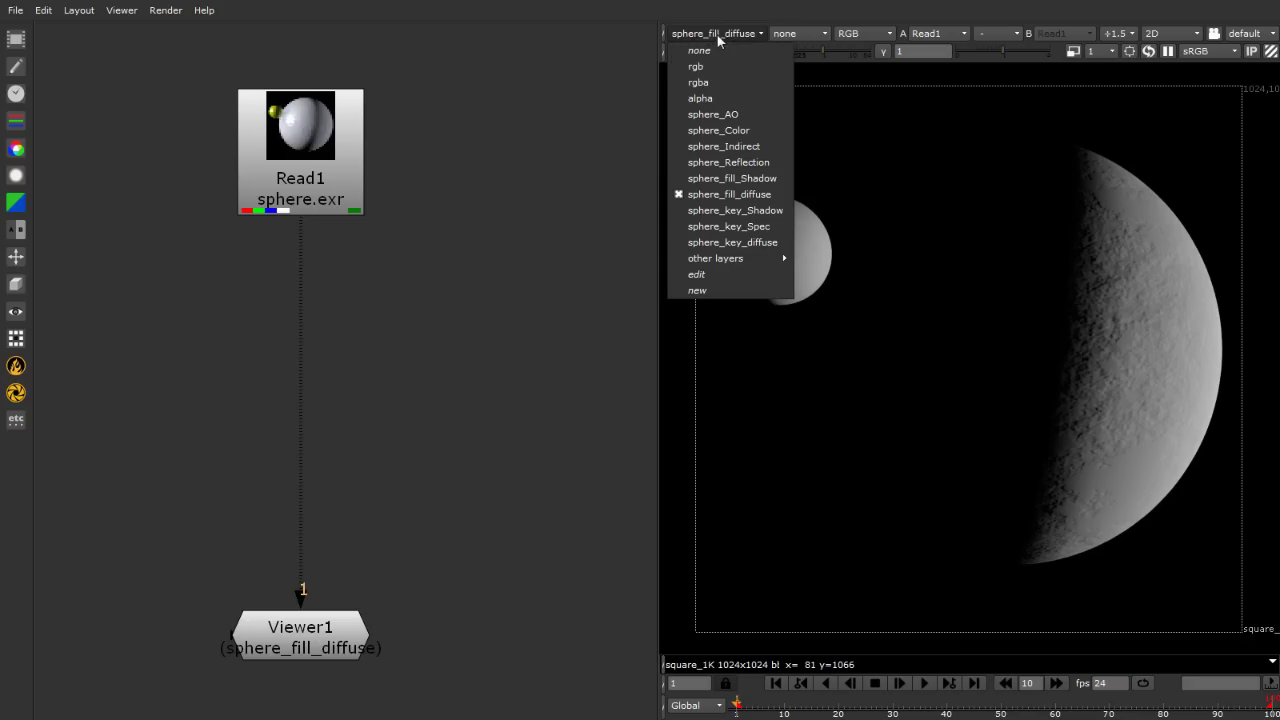
left_click(718, 130)
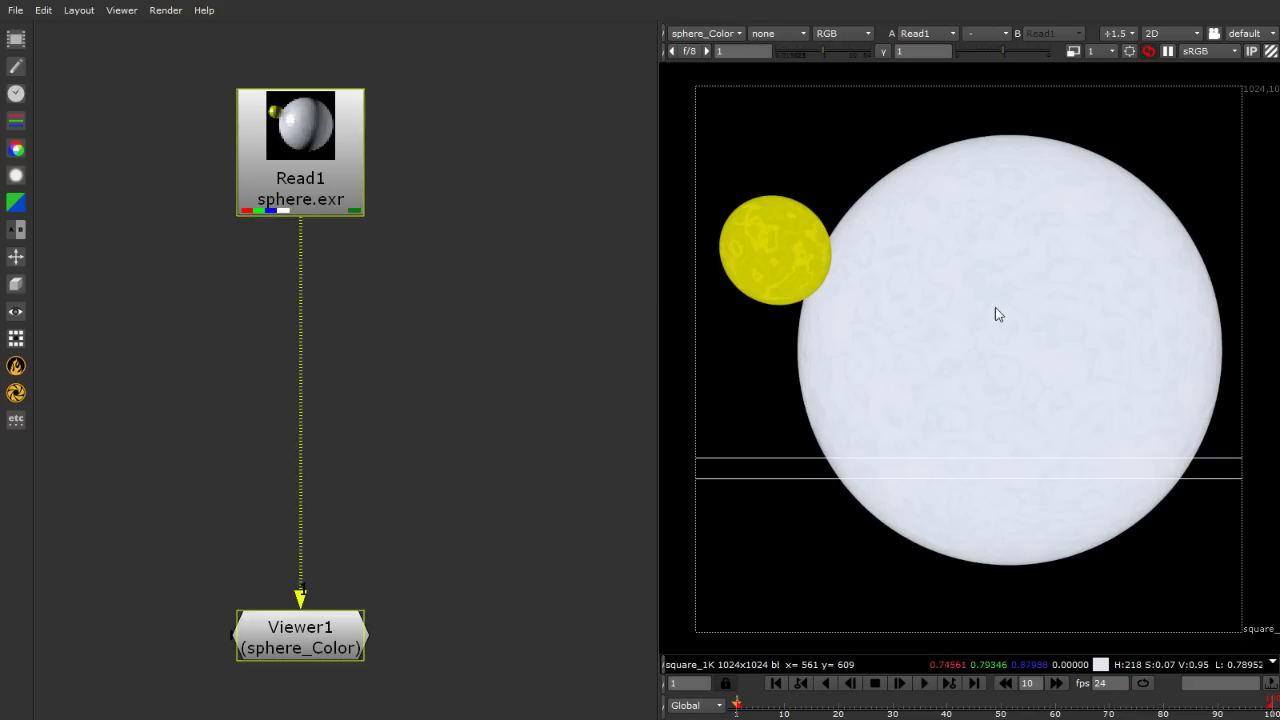
left_click(718, 34)
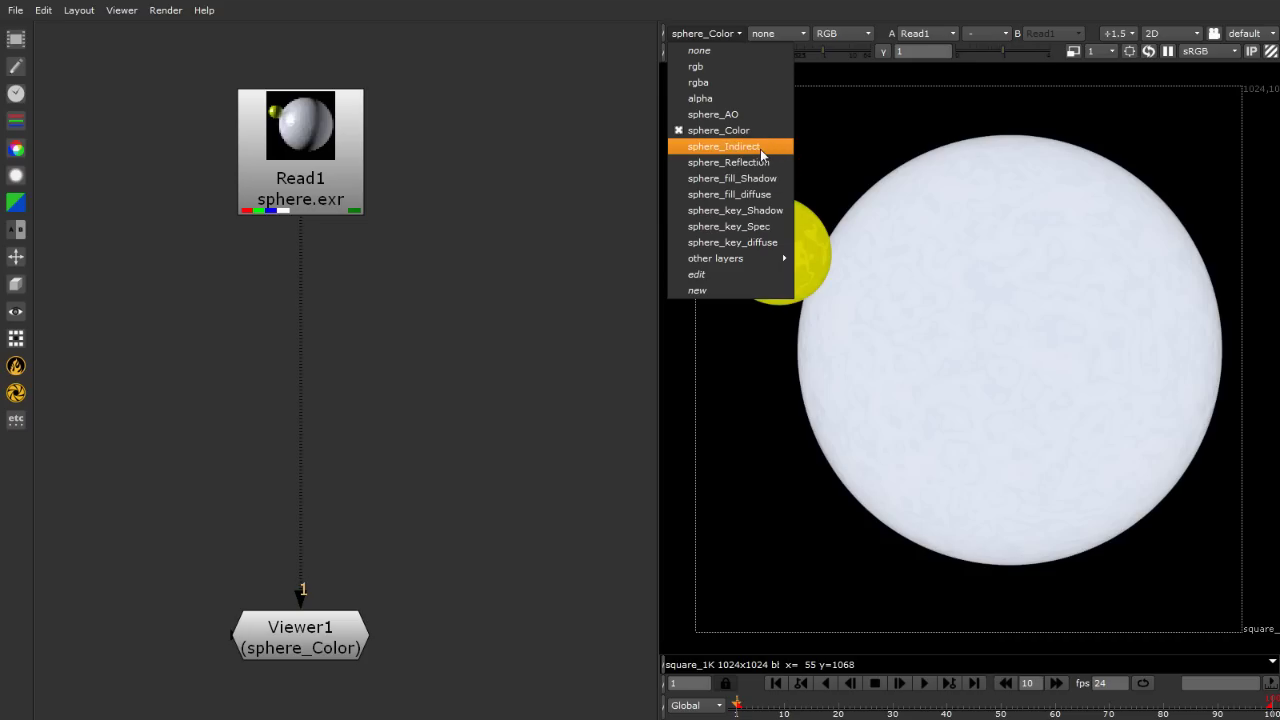
left_click(298, 256)
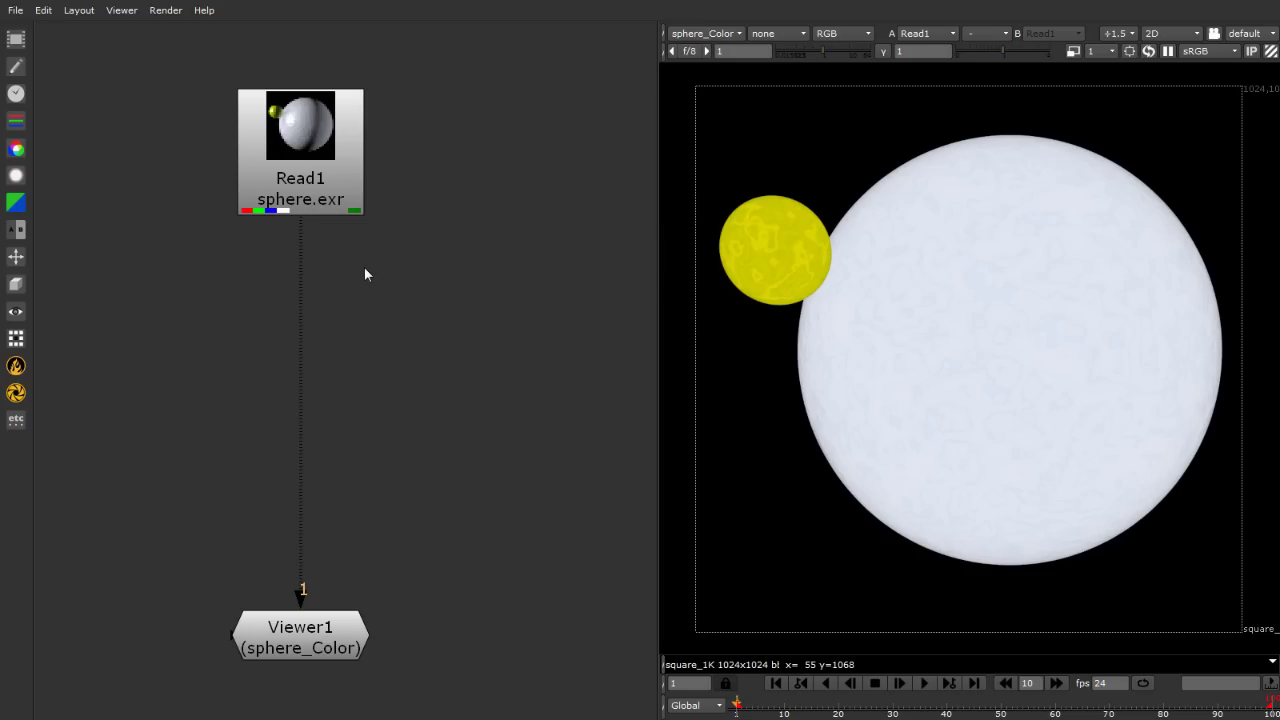
Insert a Dot on the connection between Read1 and the viewer, placing it below Read1 with Read1 moved up for spacing.
scroll(276, 661, "down", 4)
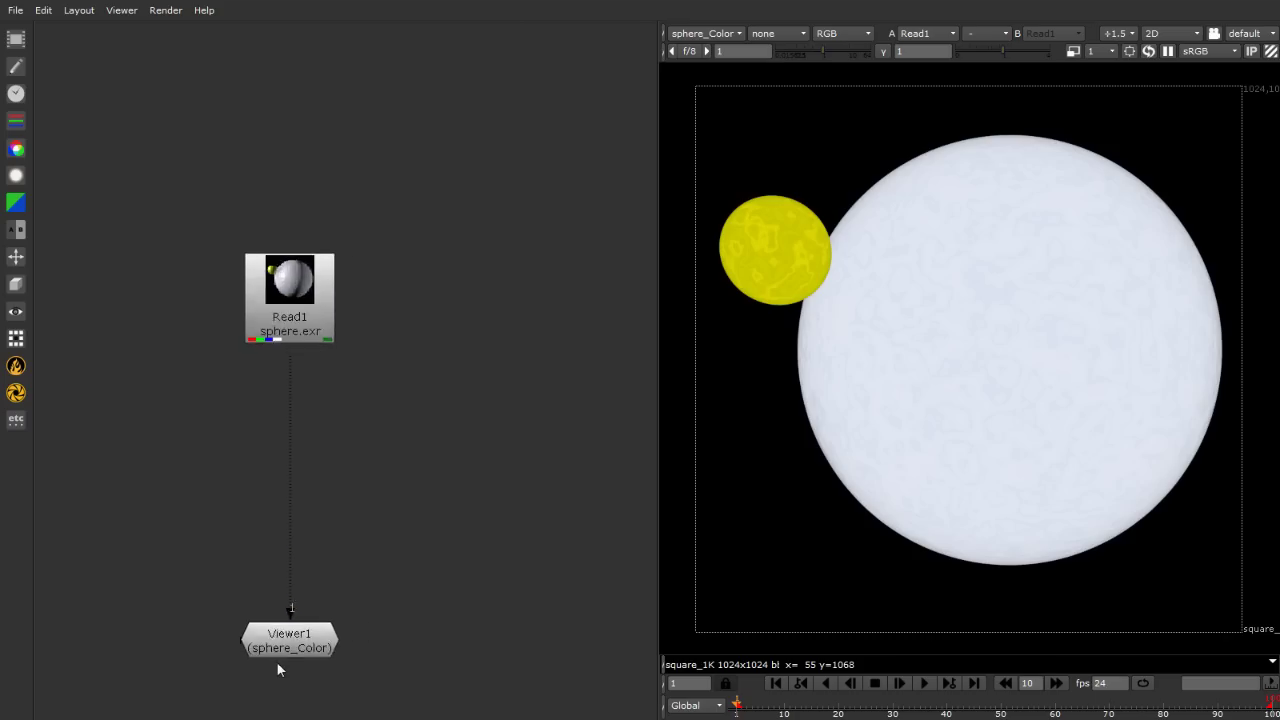
scroll(250, 430, "up", 4)
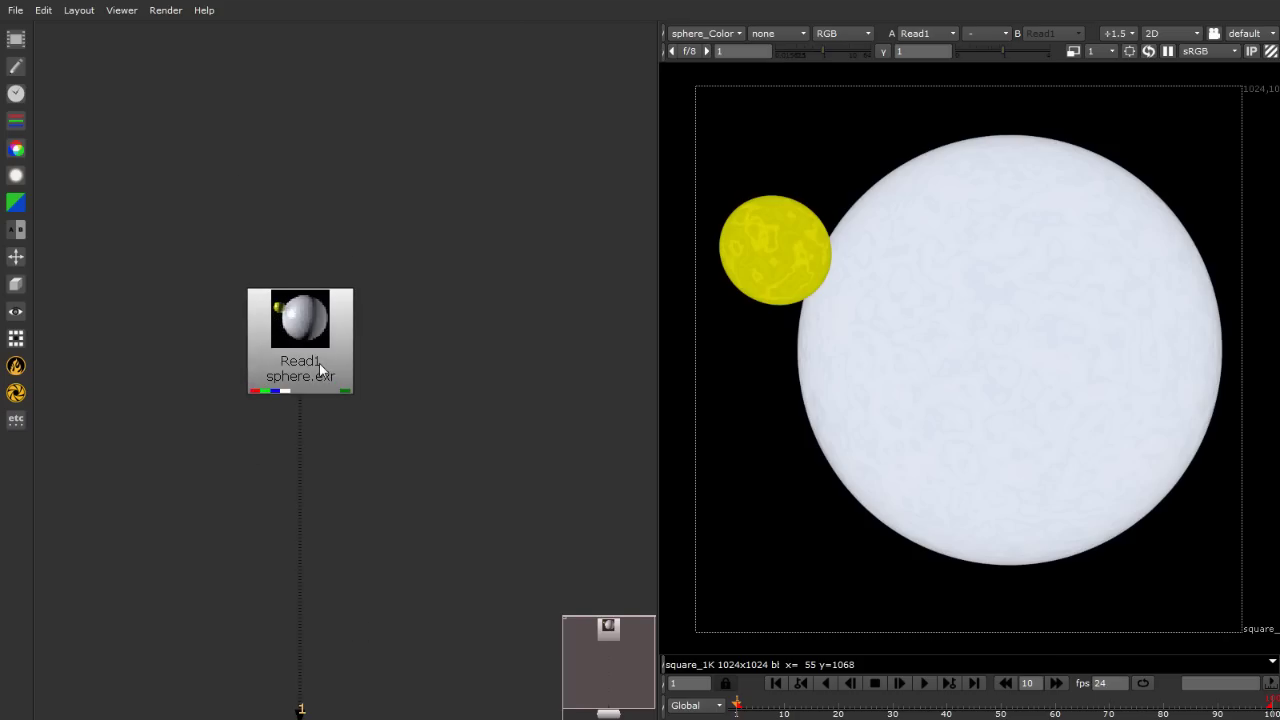
left_click_drag(319, 363, 319, 196)
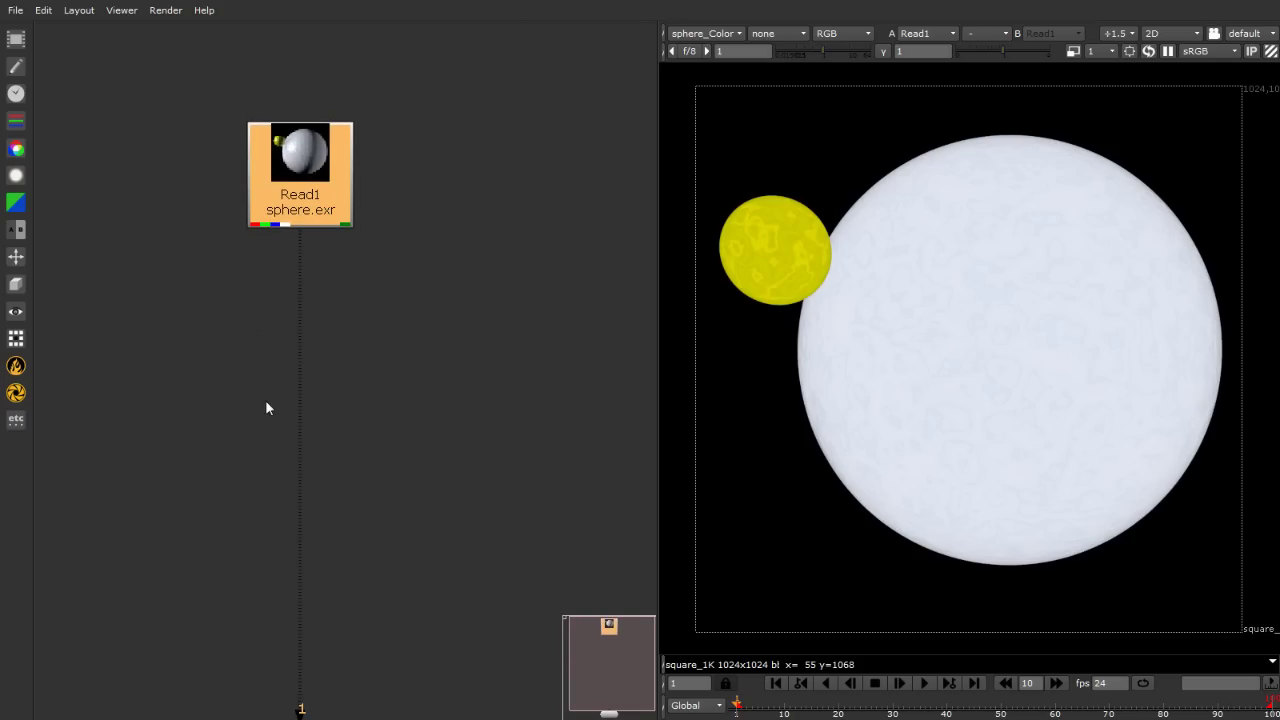
key("ctrl")
left_click_drag(300, 477, 300, 285, "ctrl")
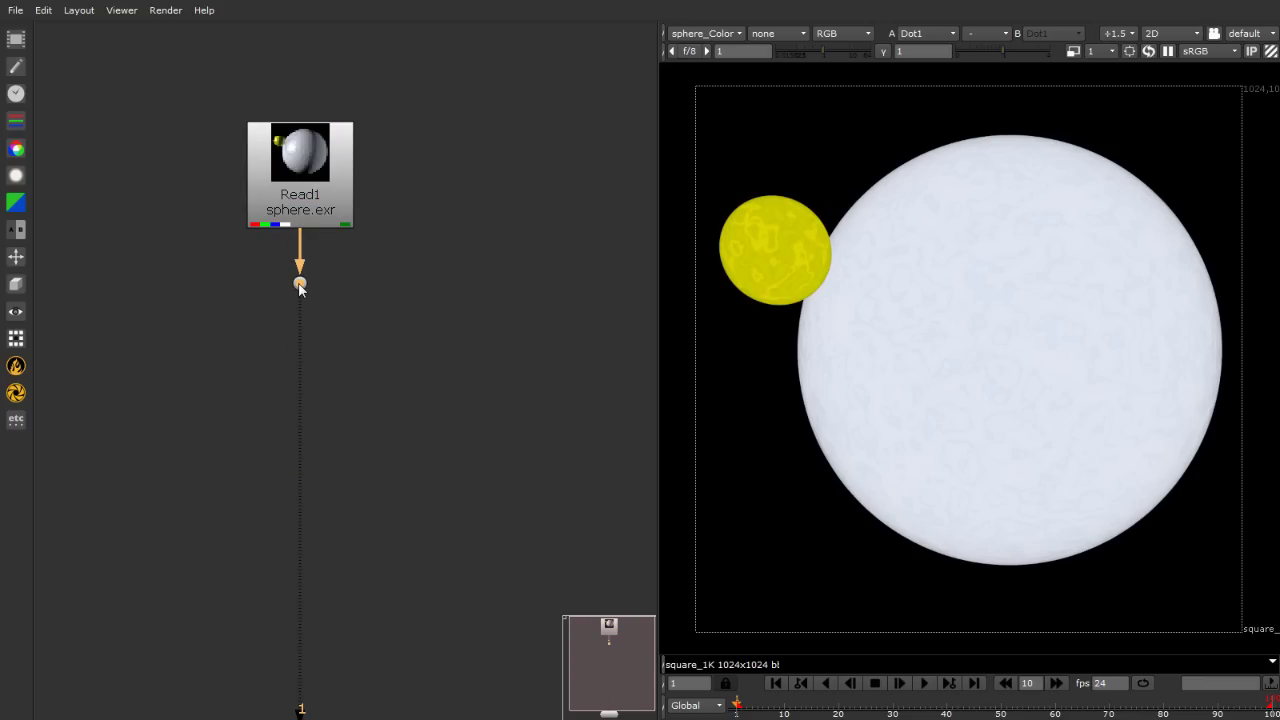
left_click(325, 385)
left_click_drag(300, 190, 300, 140)
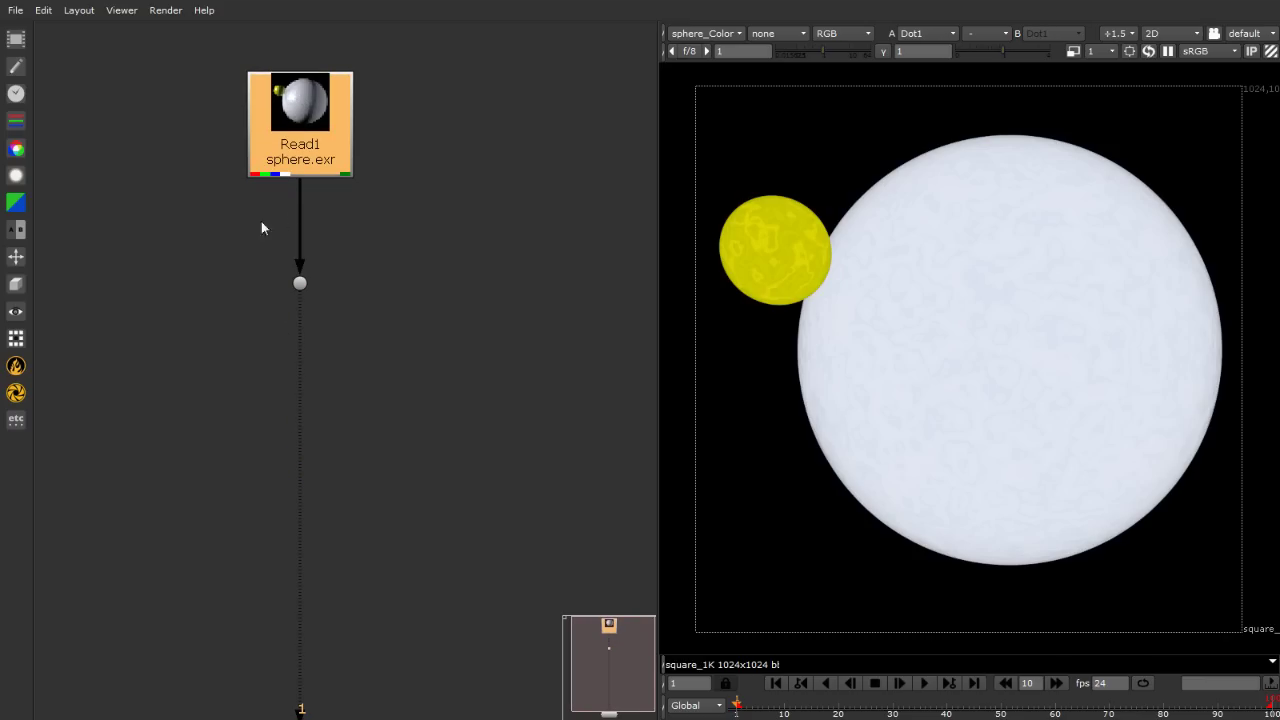
scroll(168, 282, "down", 2)
scroll(262, 289, "up", 2)
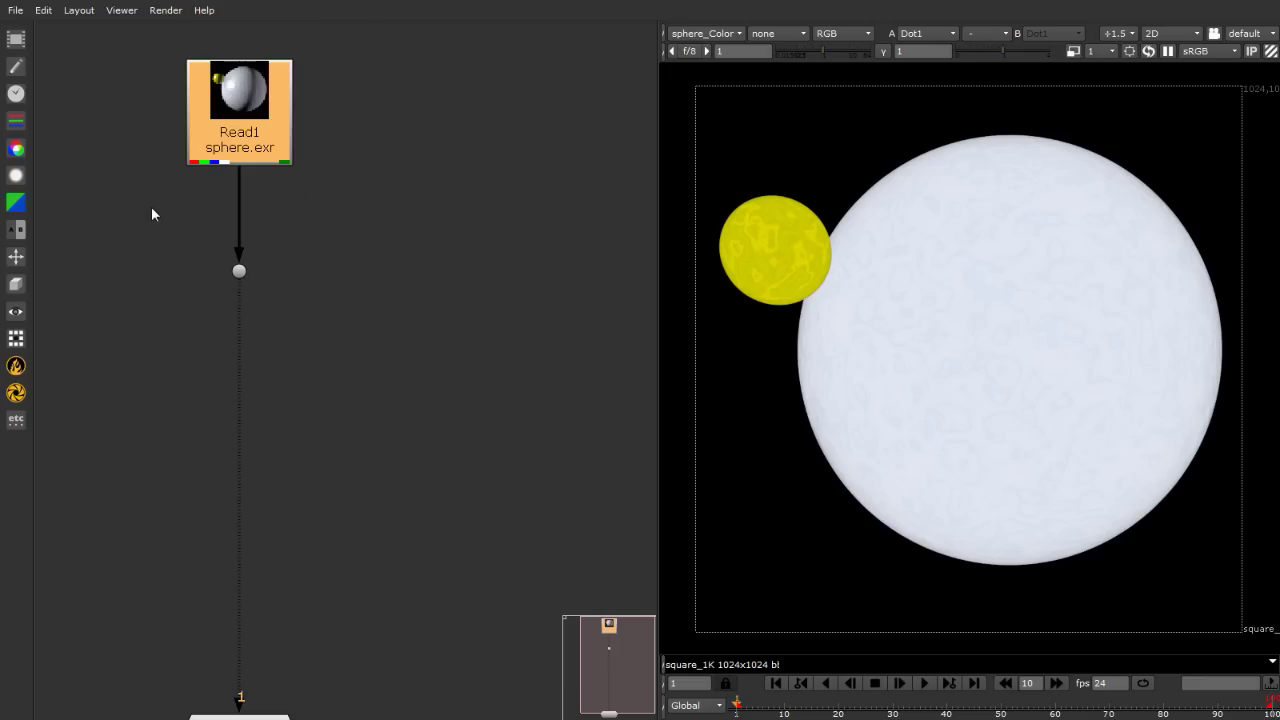
scroll(118, 200, "up", 2)
left_click(277, 339)
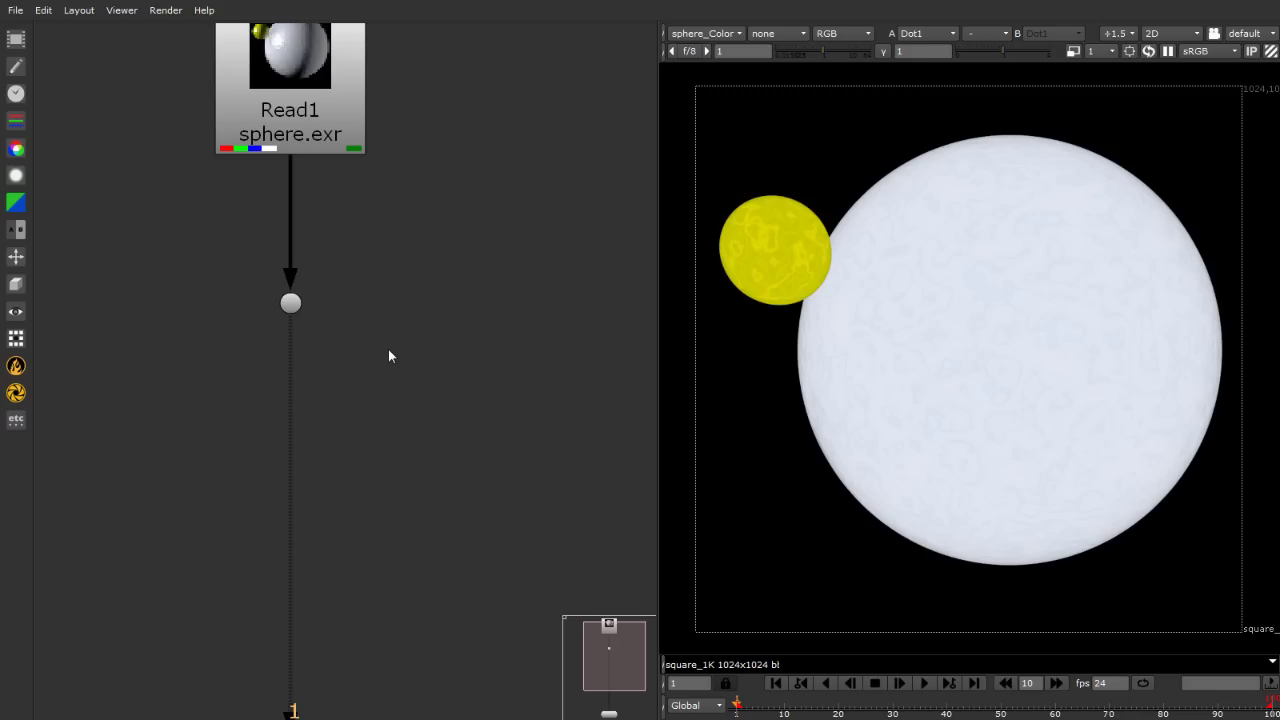
scroll(321, 357, "down", 1)
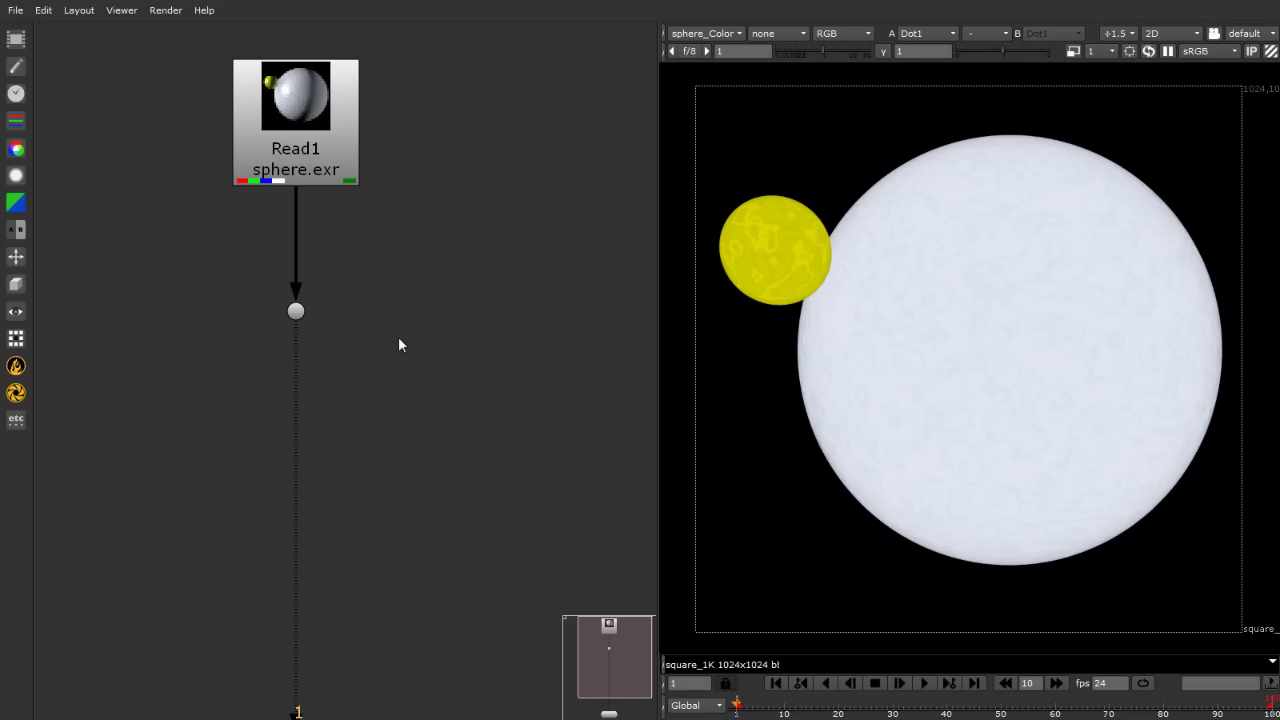
Switch the viewer to the rgba layer and view the Read1 node directly.
left_click(690, 33)
left_click(720, 72)
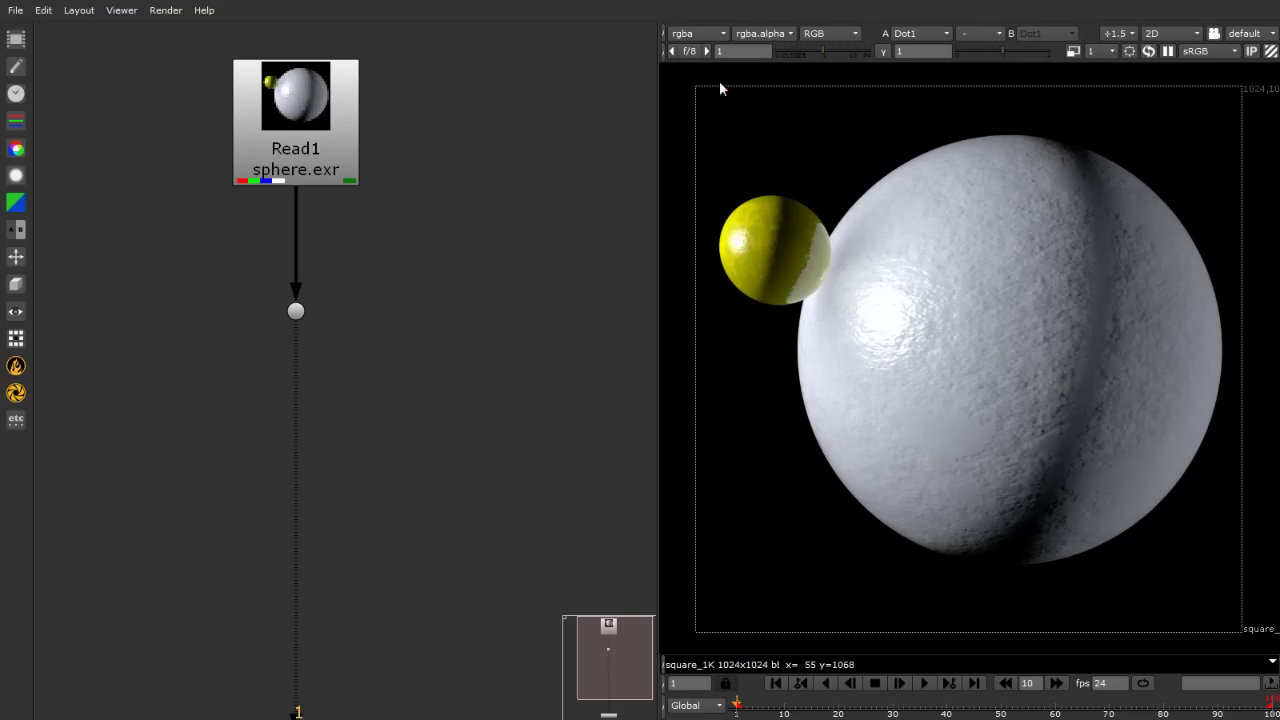
left_click(315, 133)
key("1")
Review the layers available from Read1, including those grouped under other layers.
left_click(720, 36)
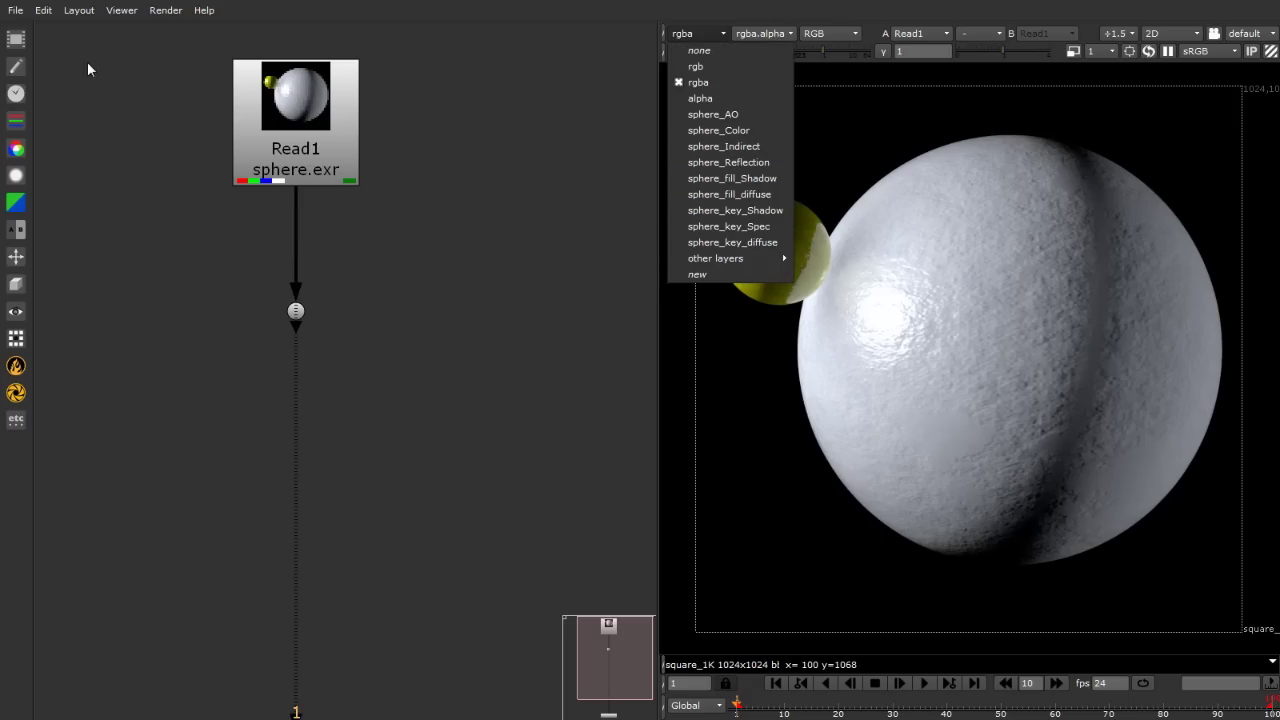
left_click(395, 299)
left_click(682, 33)
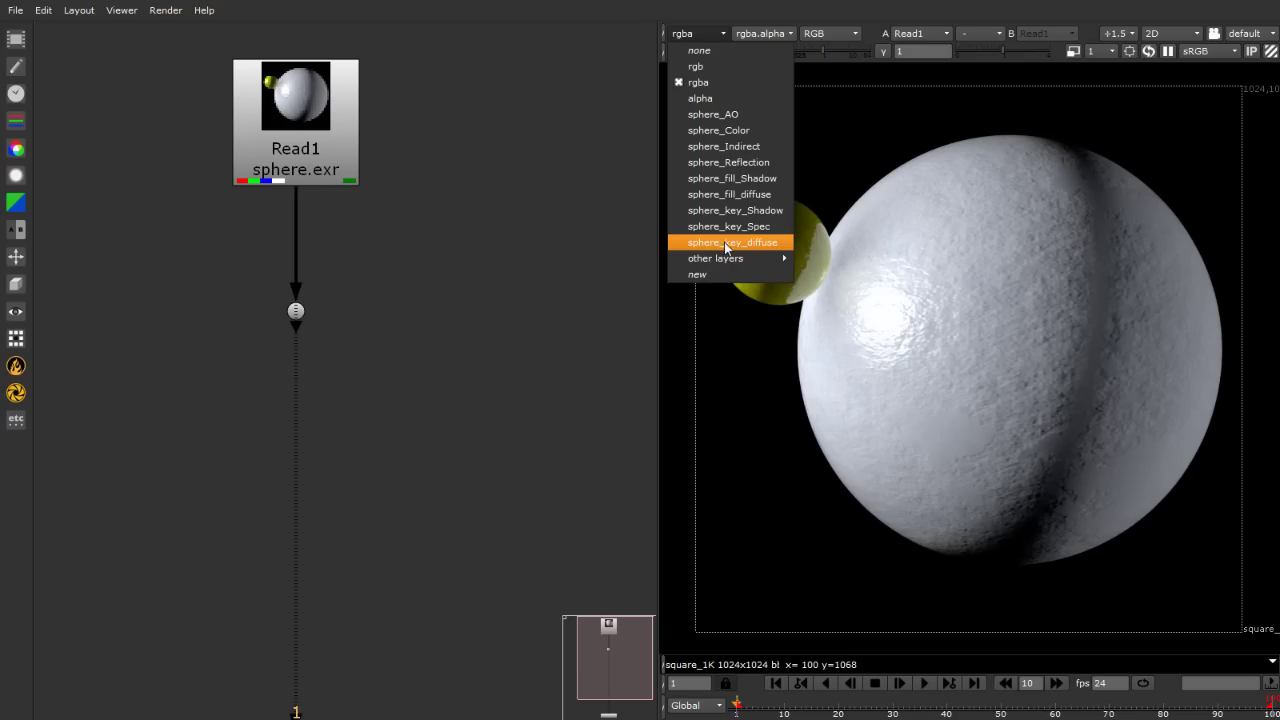
mouse_move(740, 258)
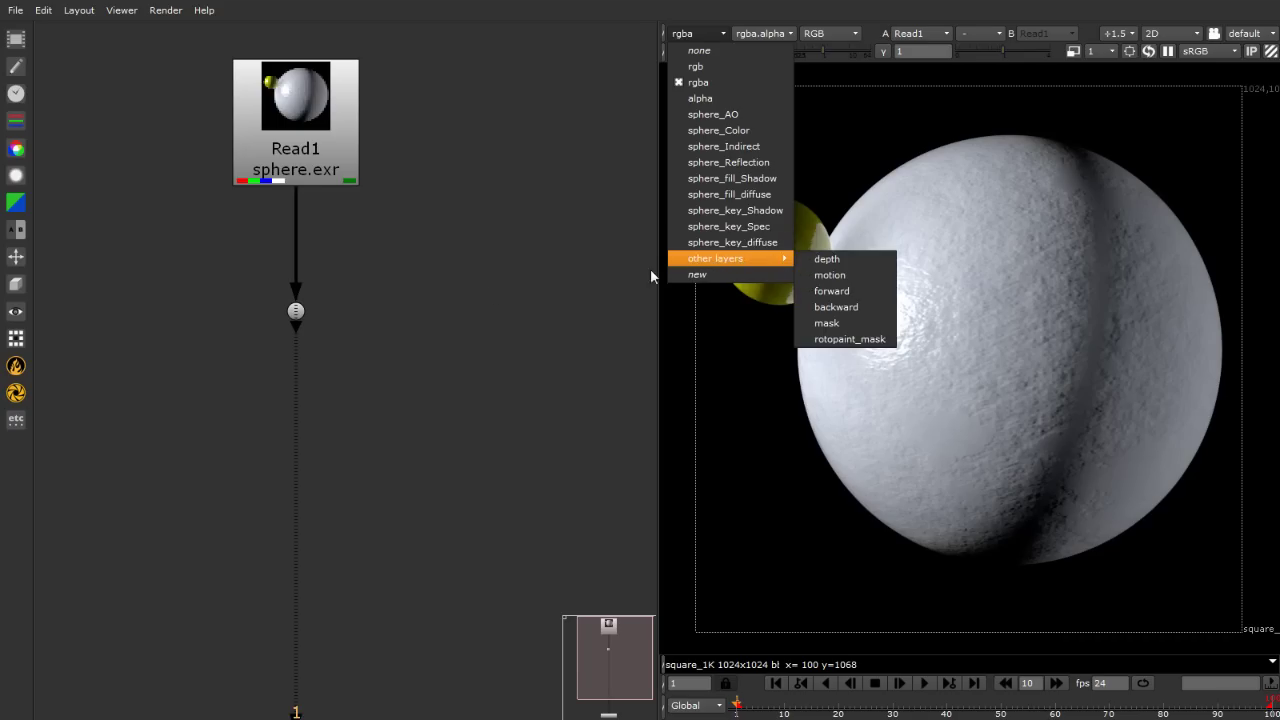
left_click(481, 295)
Add a Shuffle node, connect its input to the Dot below Read1, and align it horizontally beside the Dot.
key("Tab")
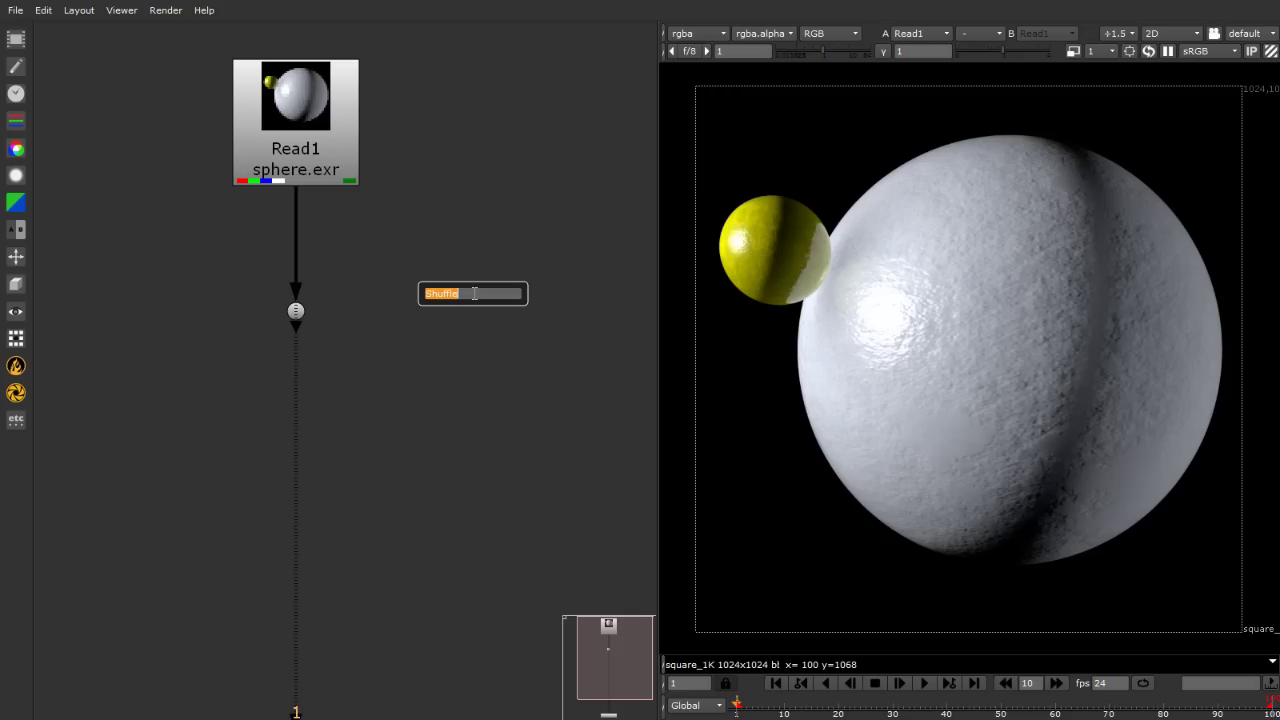
key("Return")
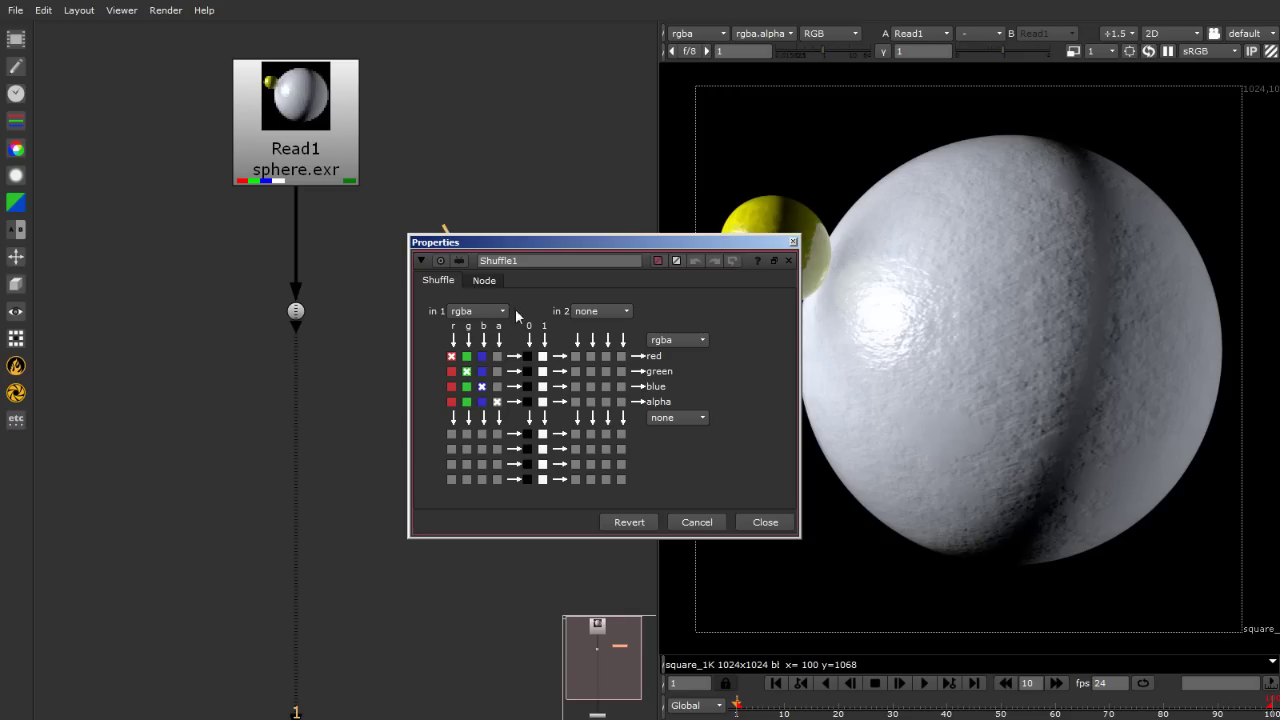
left_click_drag(533, 247, 808, 250)
left_click_drag(455, 243, 295, 310)
left_click_drag(448, 295, 432, 318)
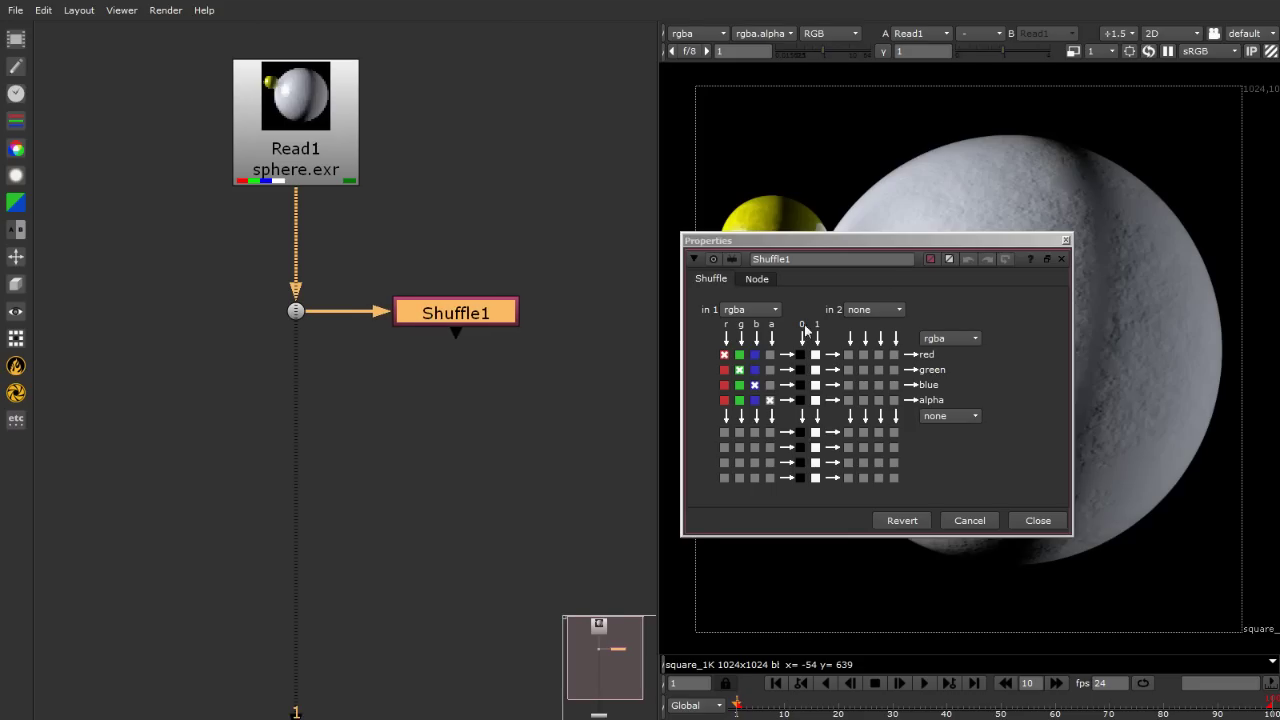
Set the Shuffle node's first input to sphere_key_diffuse and its output to rgb, and view the node.
left_click_drag(889, 242, 311, 374)
left_click(156, 443)
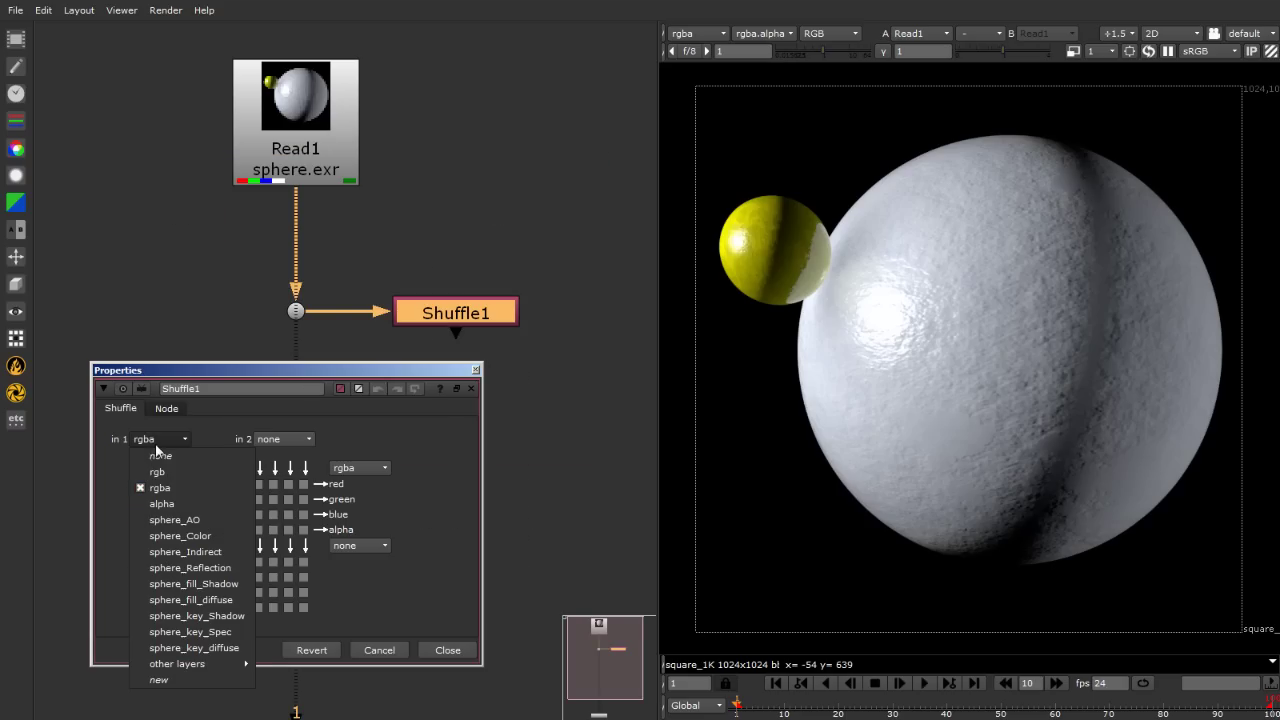
left_click(197, 646)
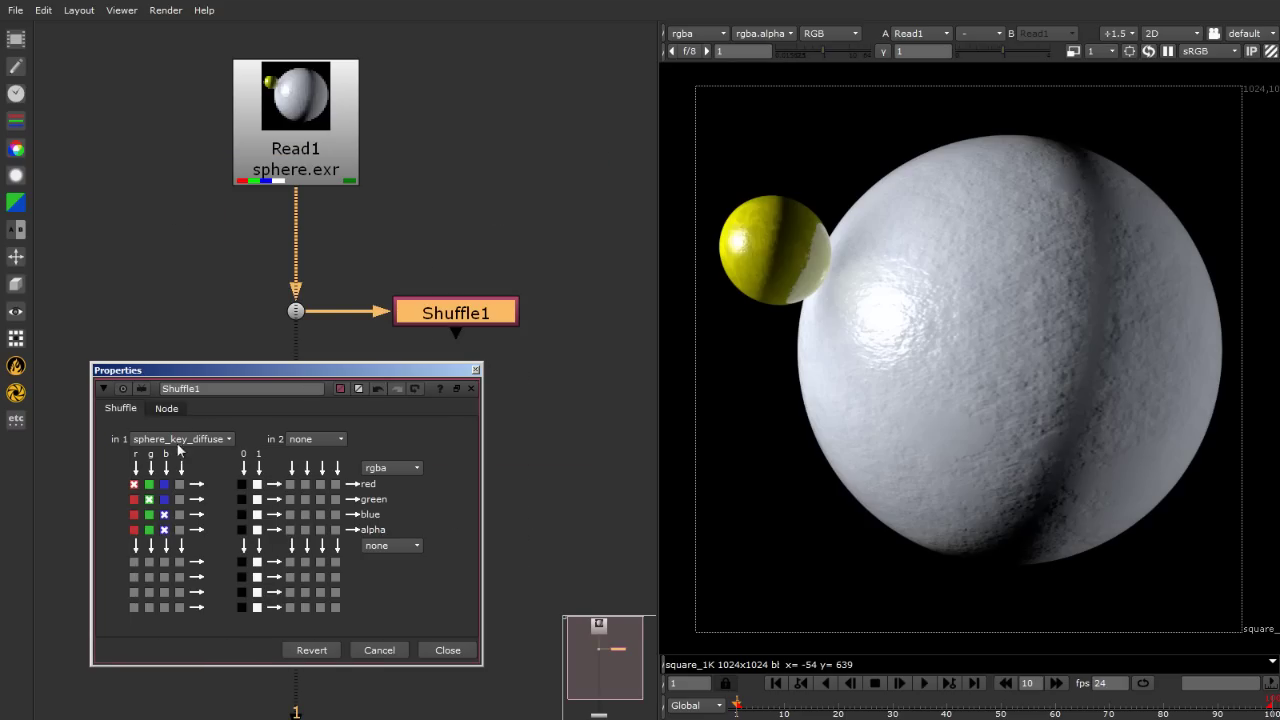
left_click(406, 468)
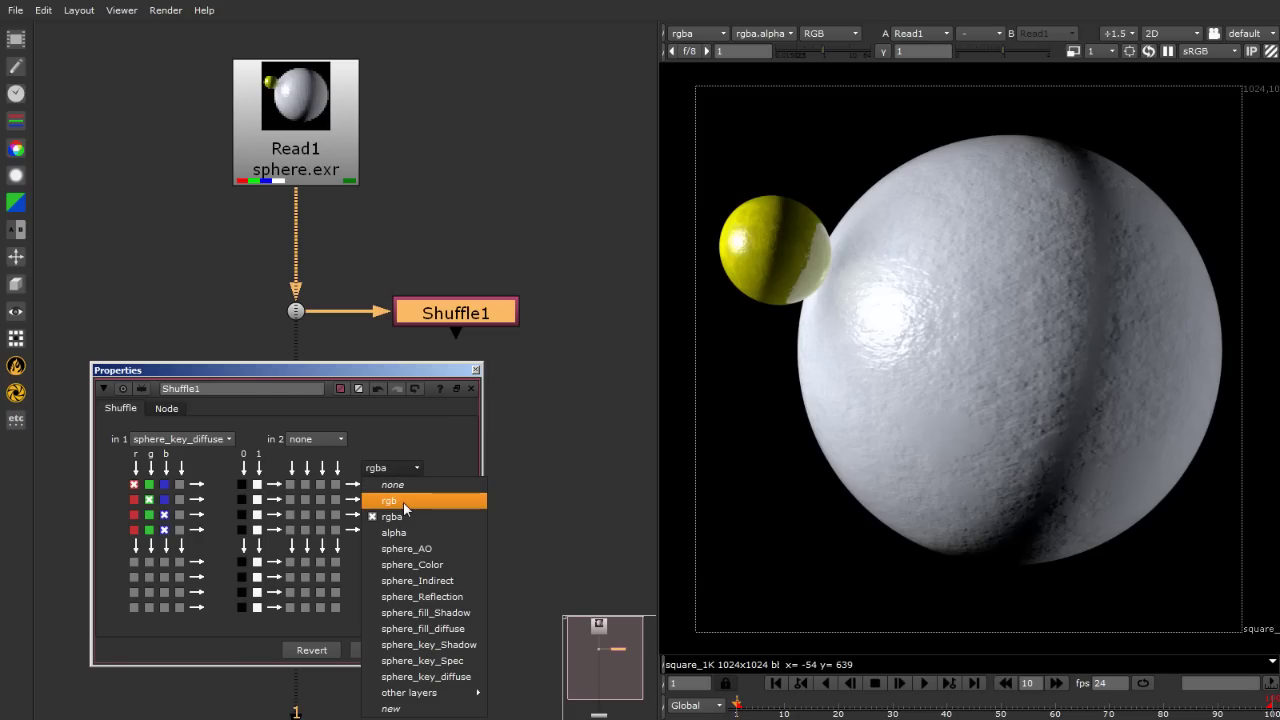
left_click(404, 503)
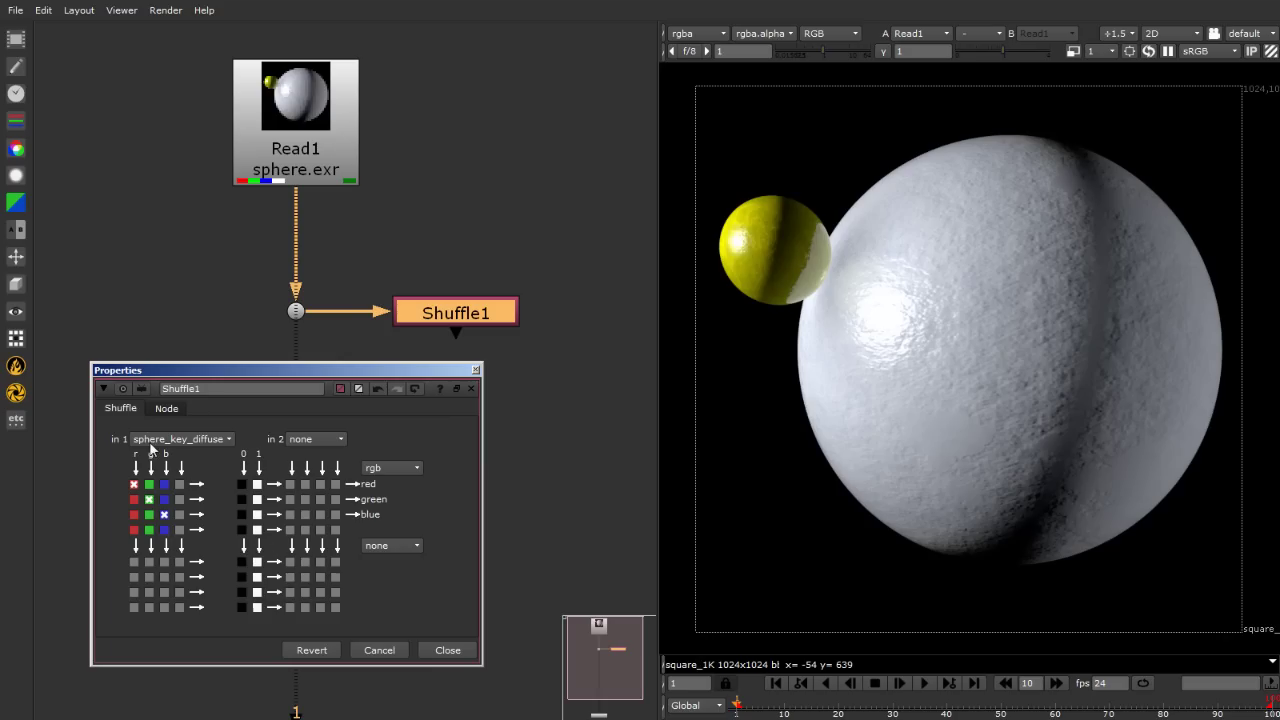
left_click(447, 650)
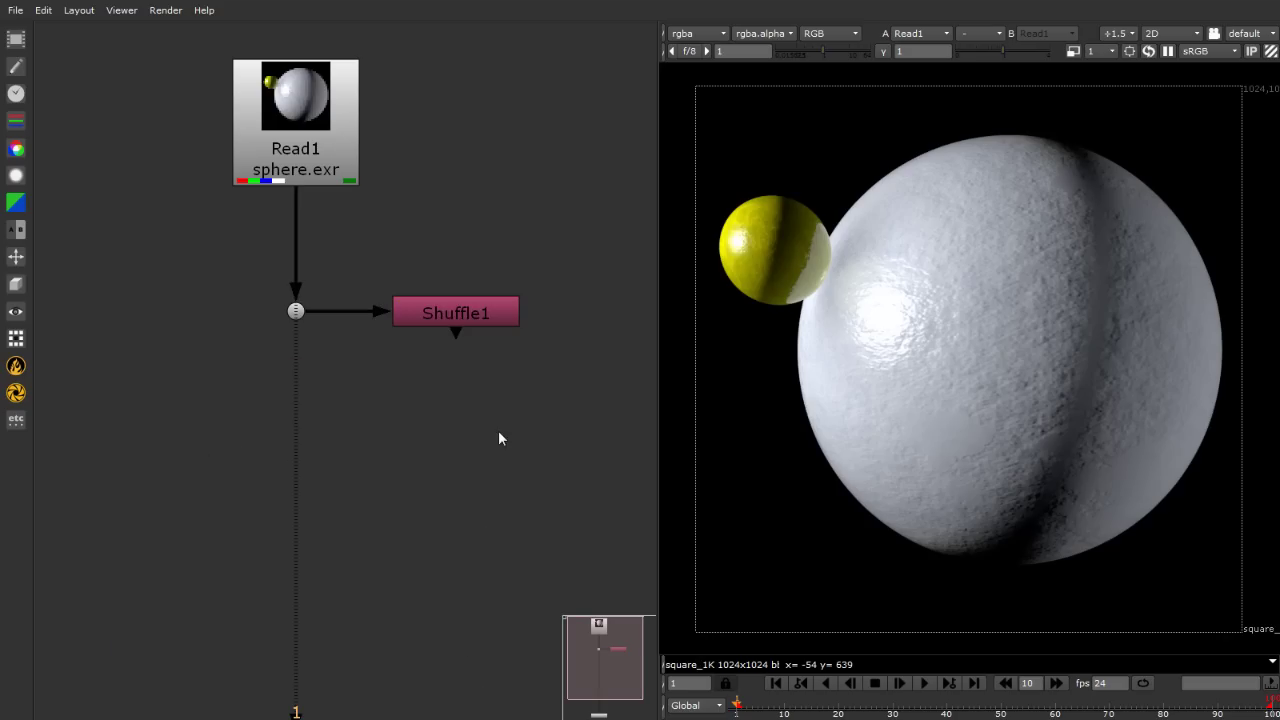
left_click(449, 312)
key("1")
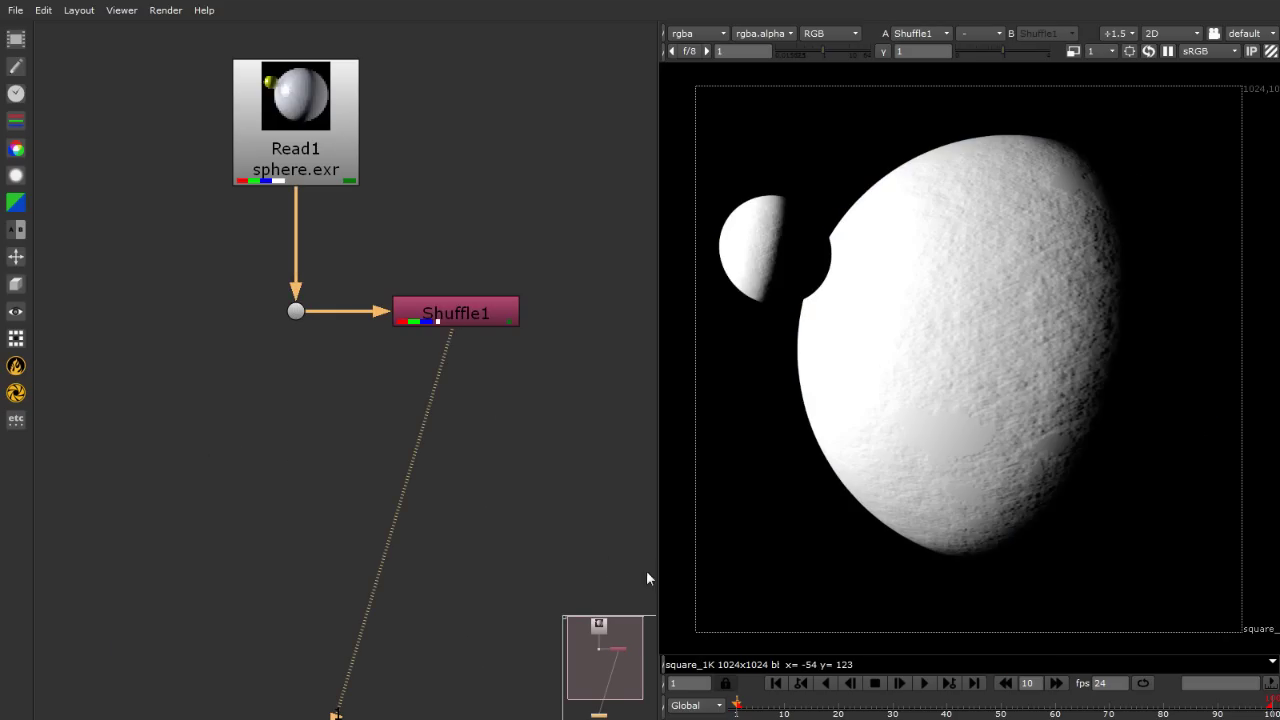
Rename the Shuffle node as Diff_key and close its properties.
double_click(440, 318)
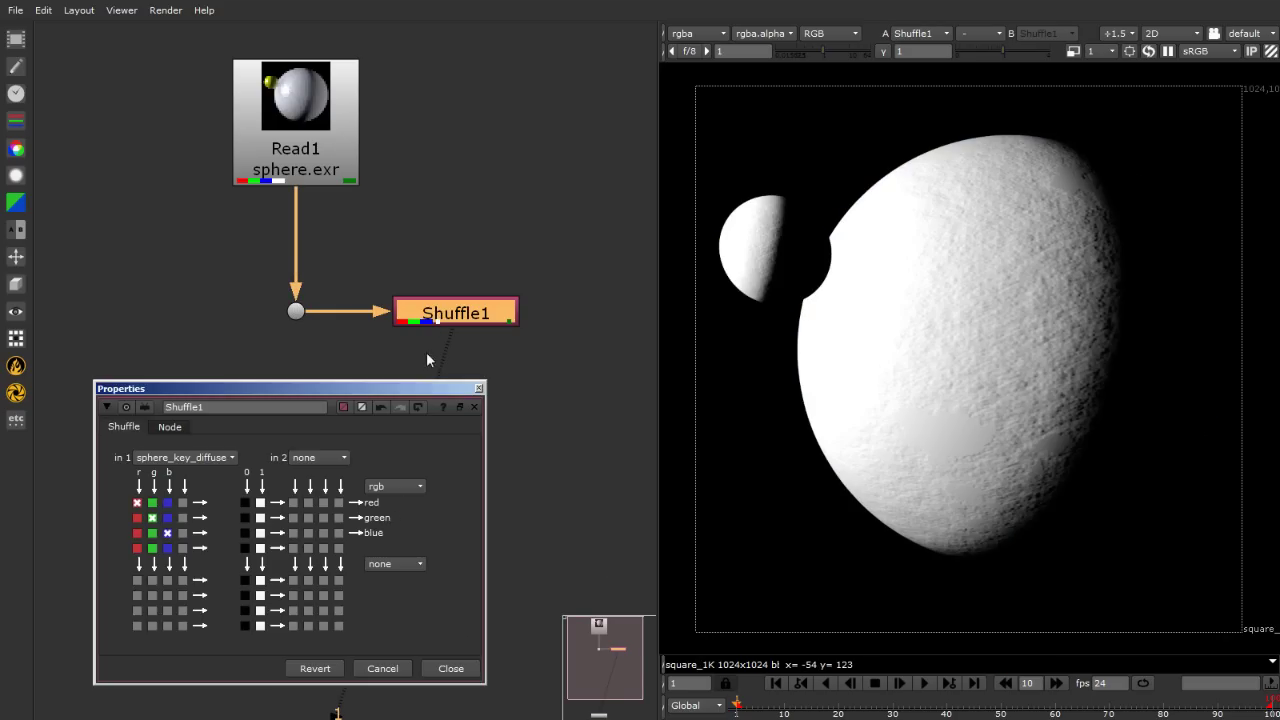
left_click(241, 406)
type("Diff_")
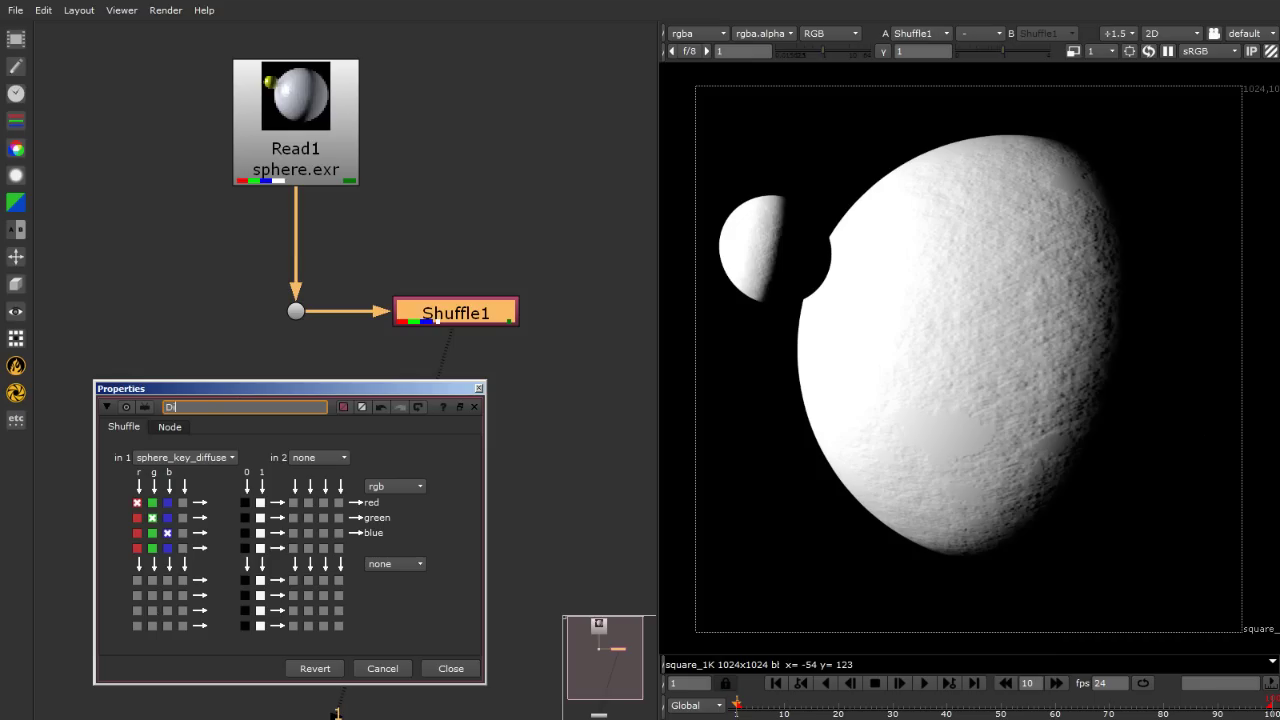
type("key")
key("Return")
left_click(478, 388)
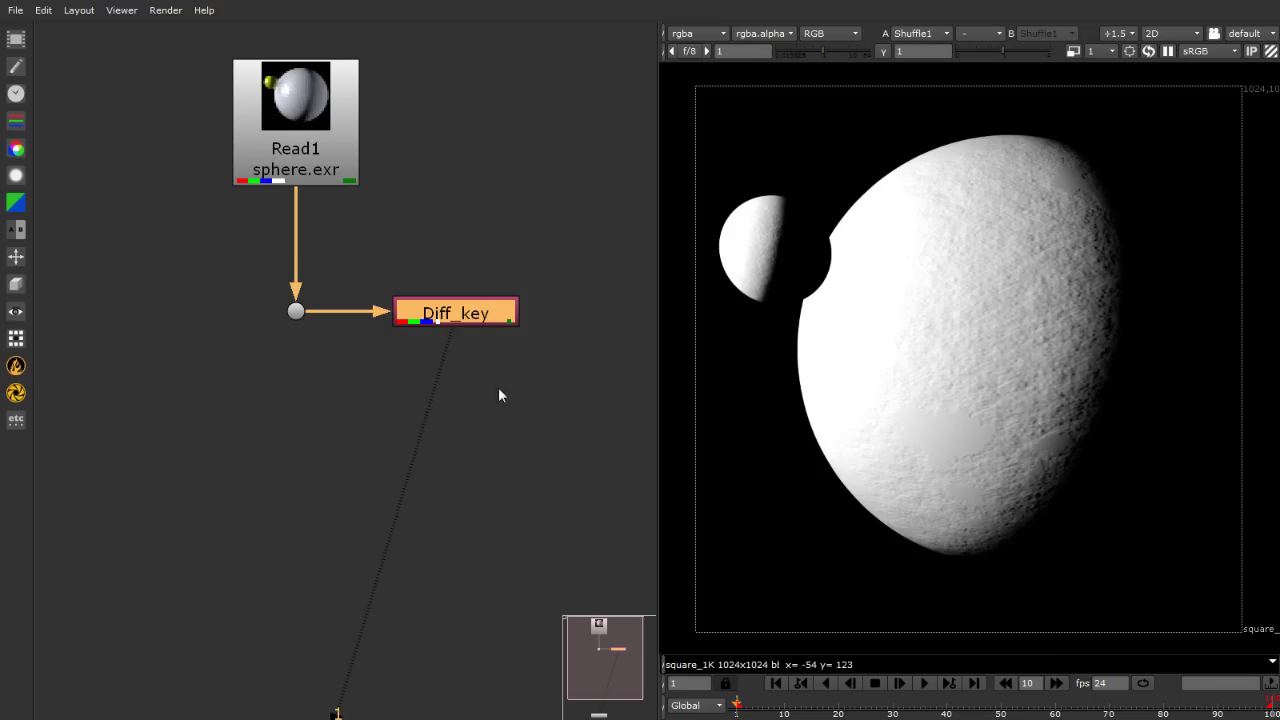
Add a Merge node below Diff_key, with input B connected to Diff_key and input A connected to the Dot.
left_click(447, 409)
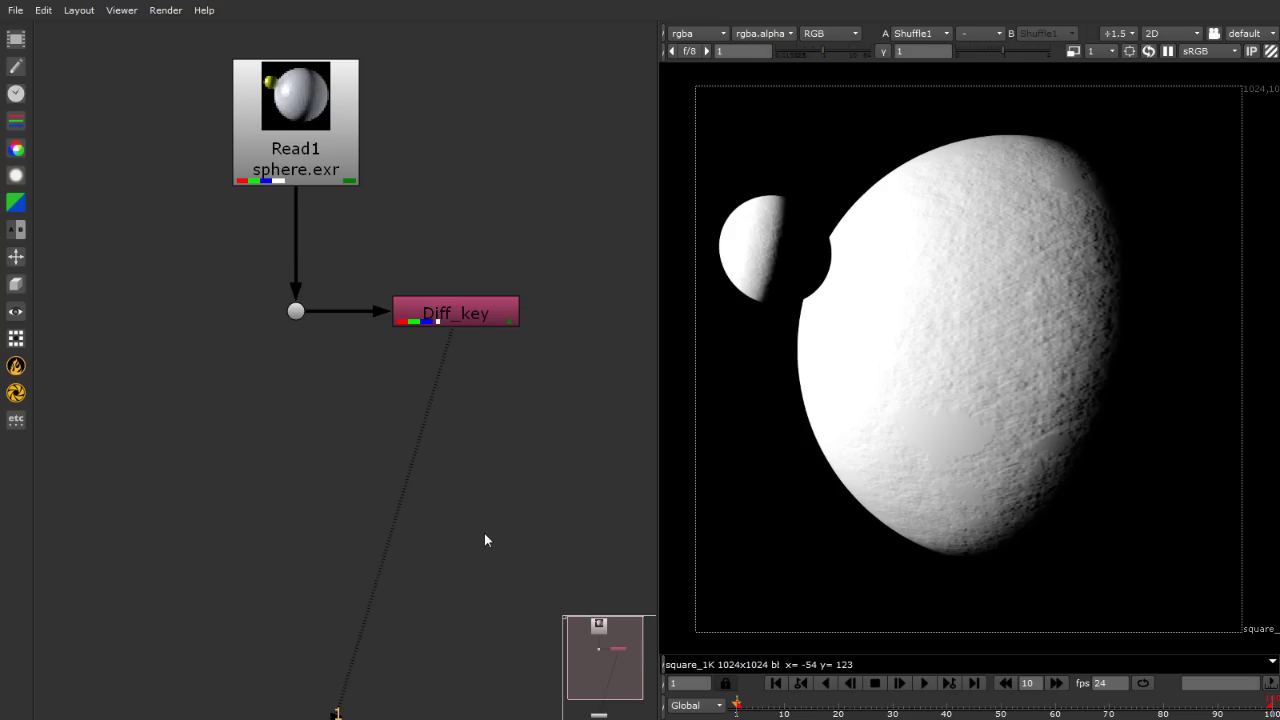
key("m")
left_click_drag(493, 308, 160, 526)
left_click_drag(462, 508, 460, 432)
left_click_drag(455, 328, 293, 312)
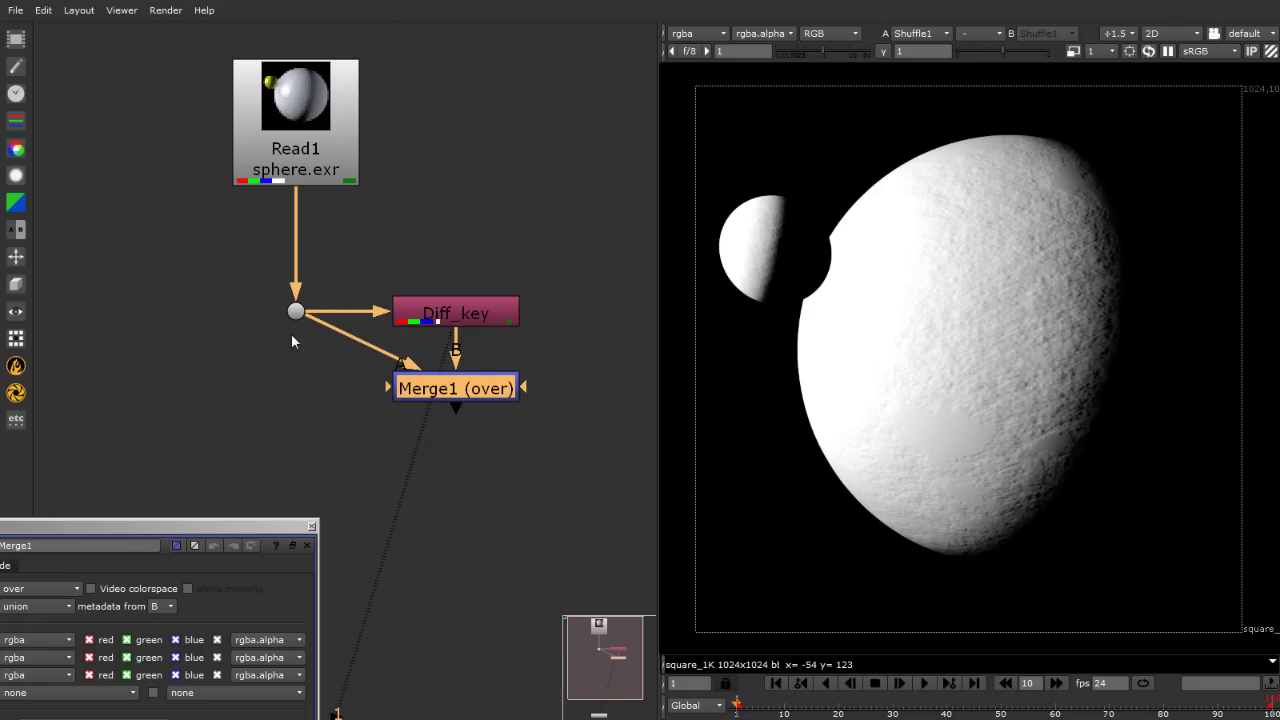
Insert a second Dot on the Merge node's A connection, placed below the first Dot and level with the Merge, and select it.
left_click_drag(363, 343, 297, 395, "ctrl")
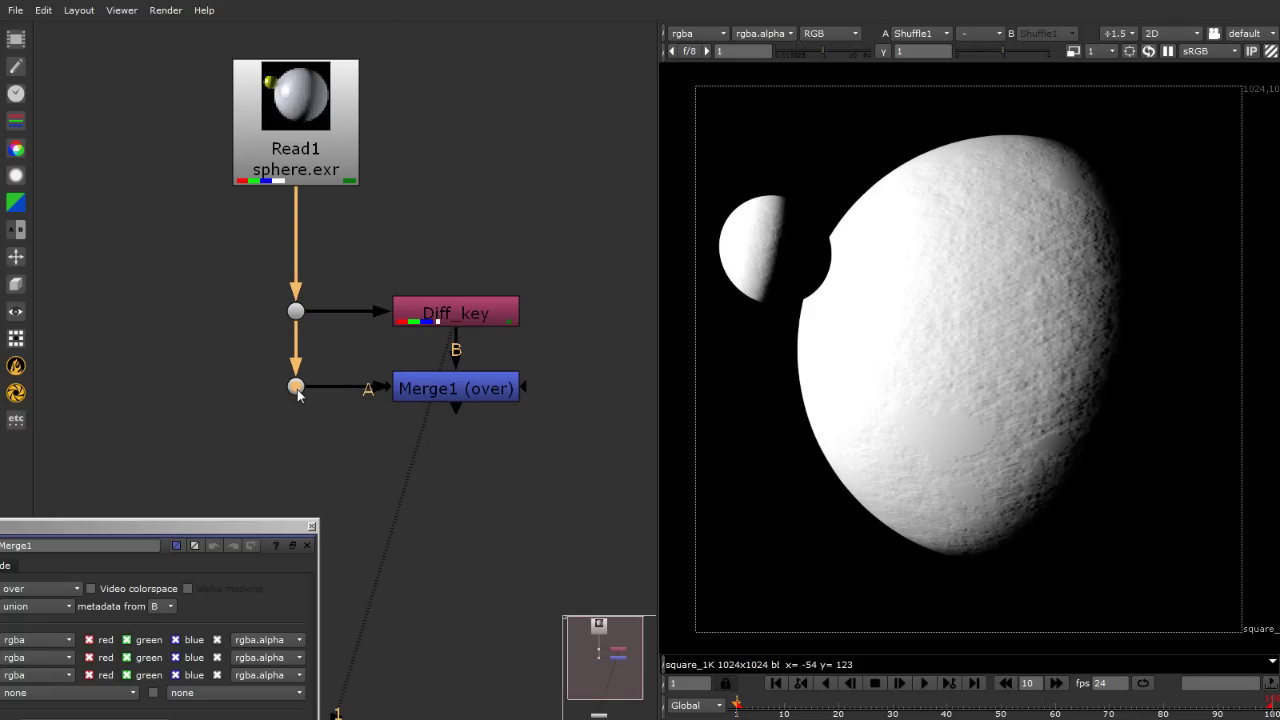
left_click_drag(214, 526, 950, 340)
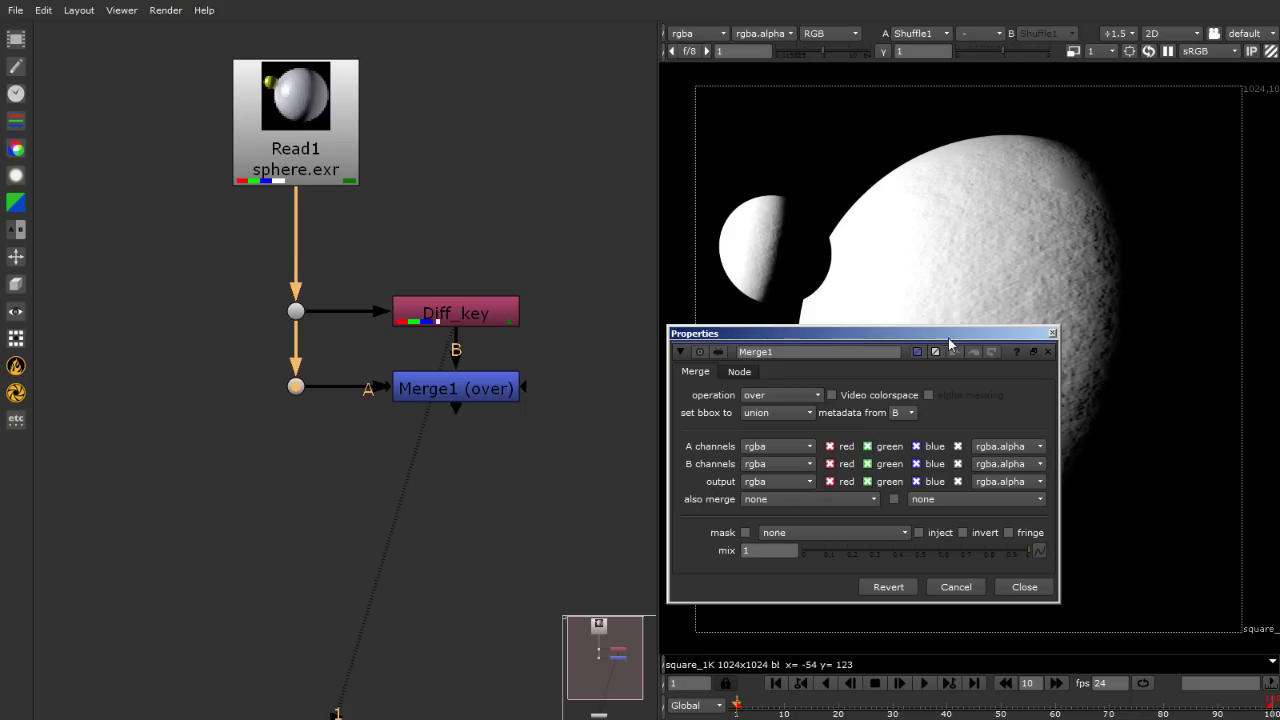
scroll(325, 335, "up", 5)
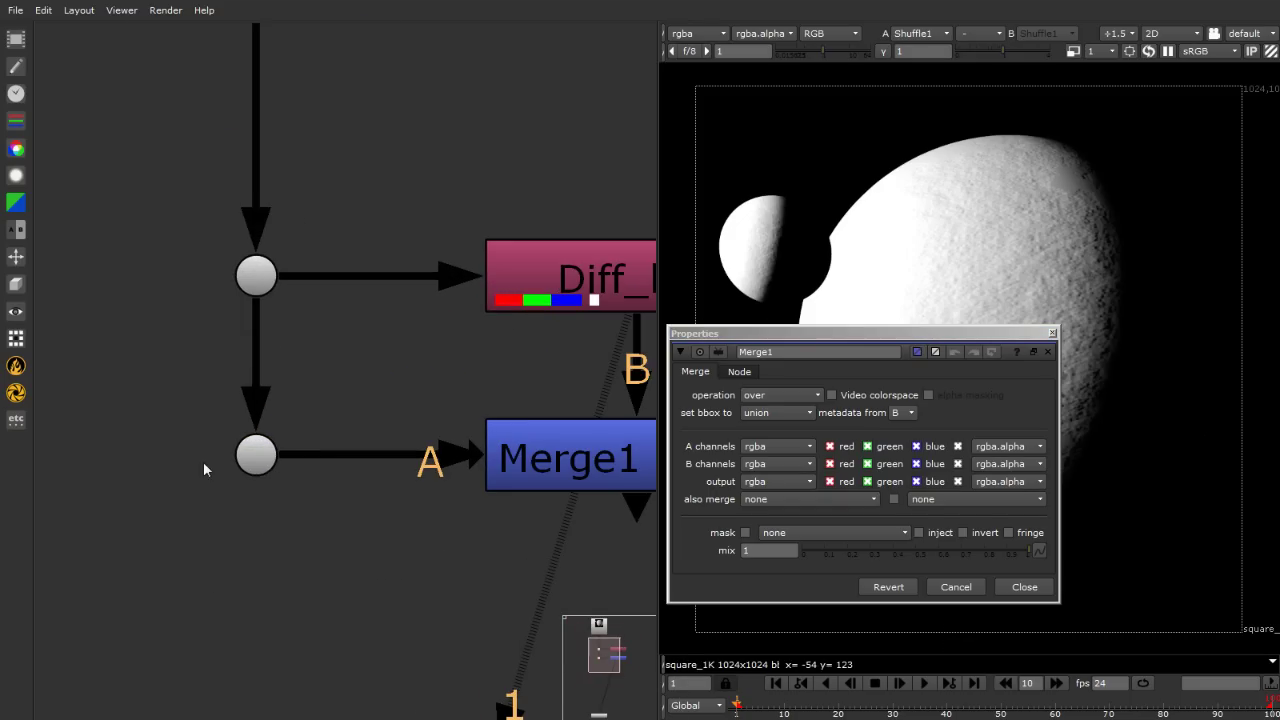
left_click_drag(183, 383, 391, 556)
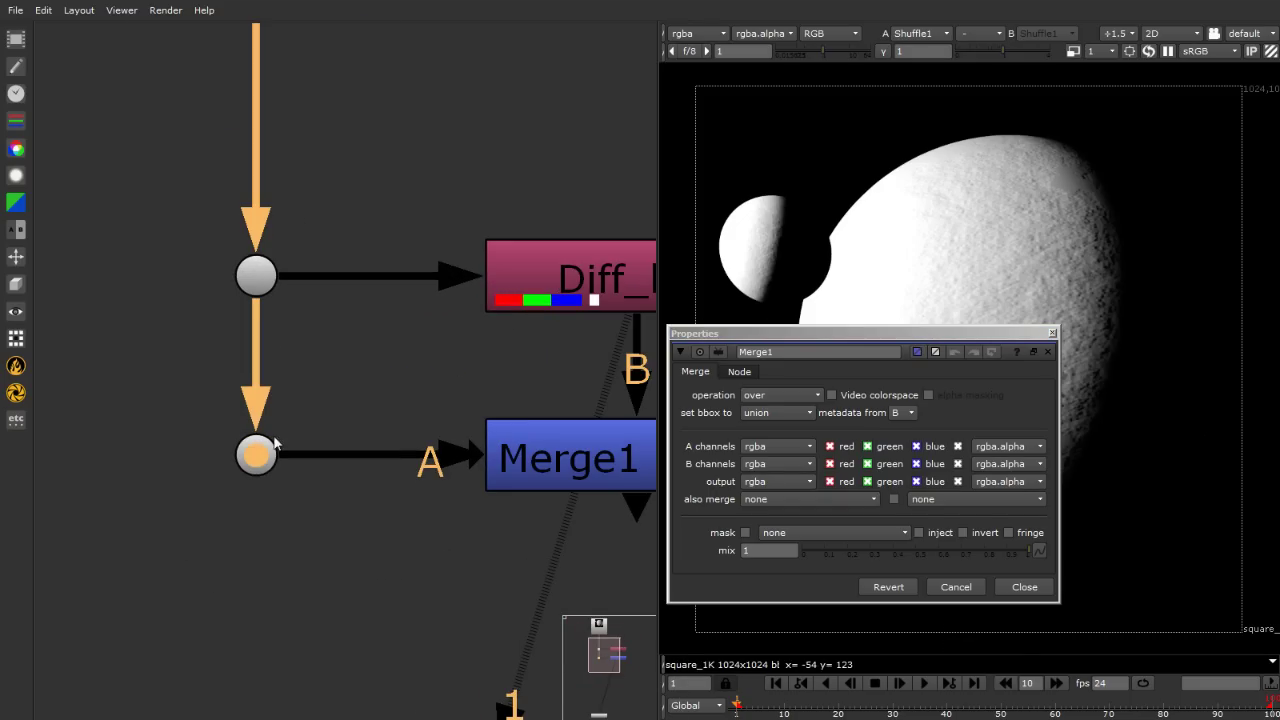
scroll(255, 458, "down", 5)
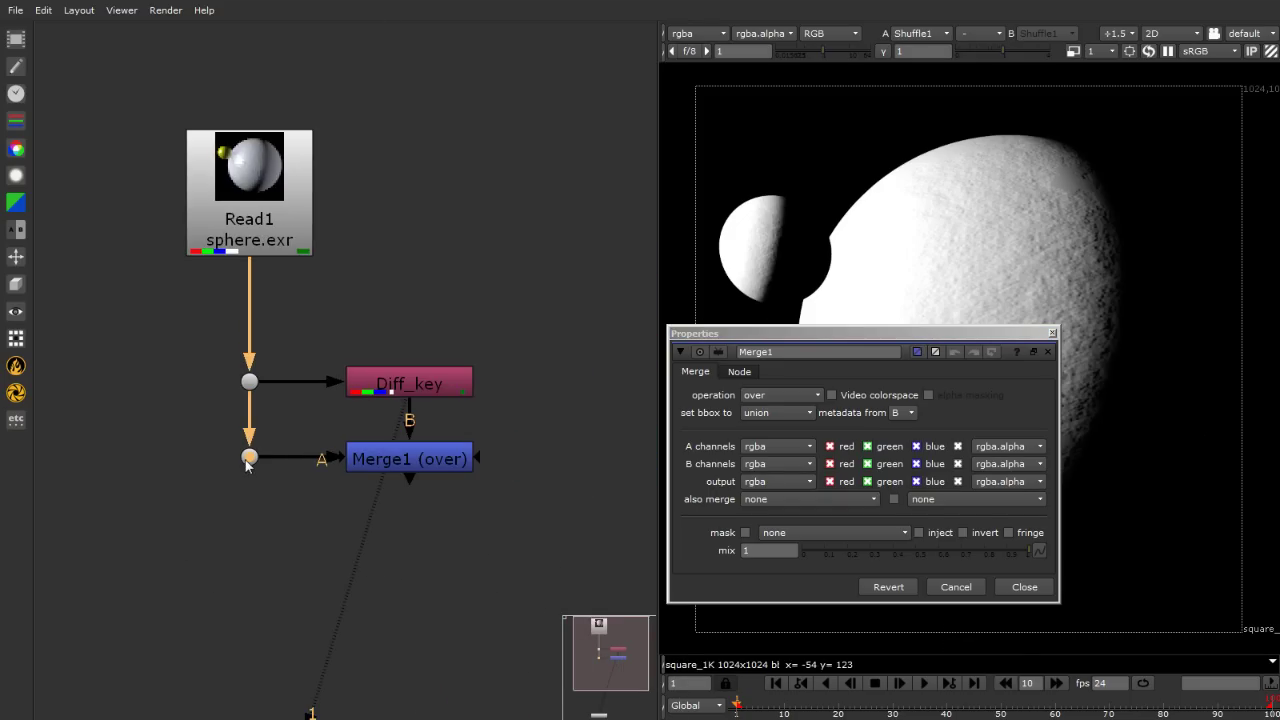
scroll(249, 462, "up", 3)
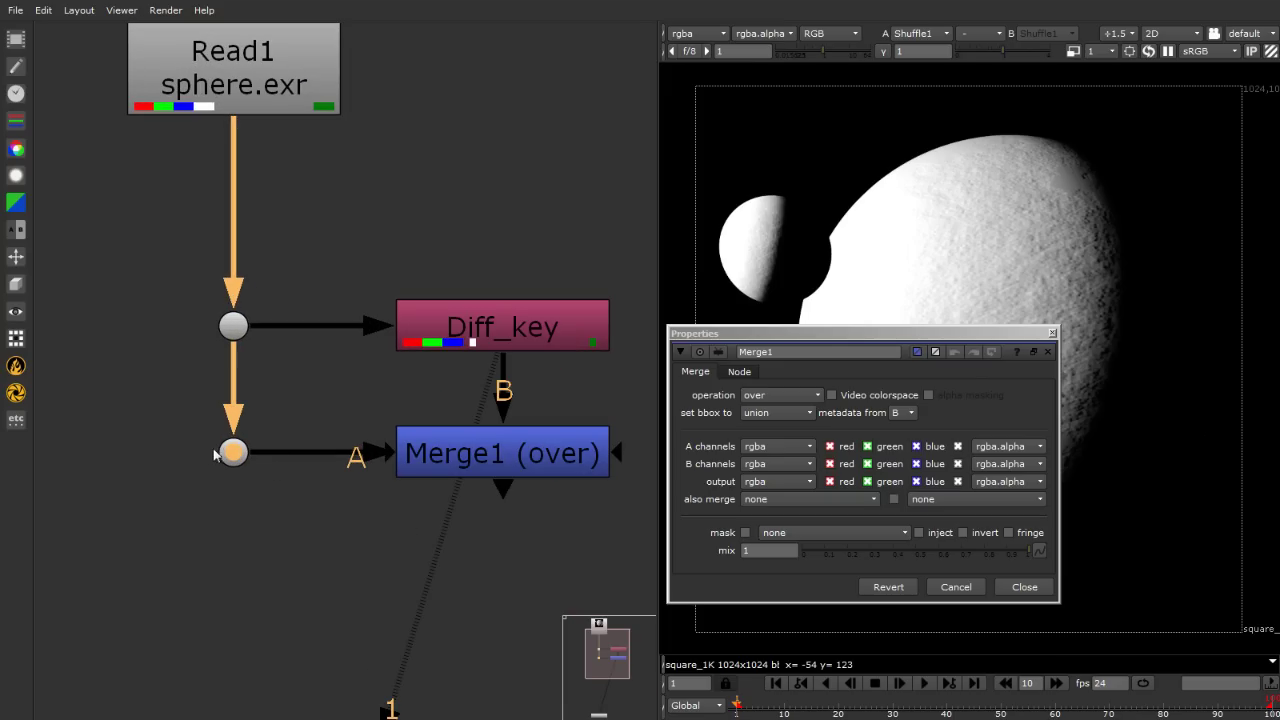
left_click(520, 442)
left_click(493, 570)
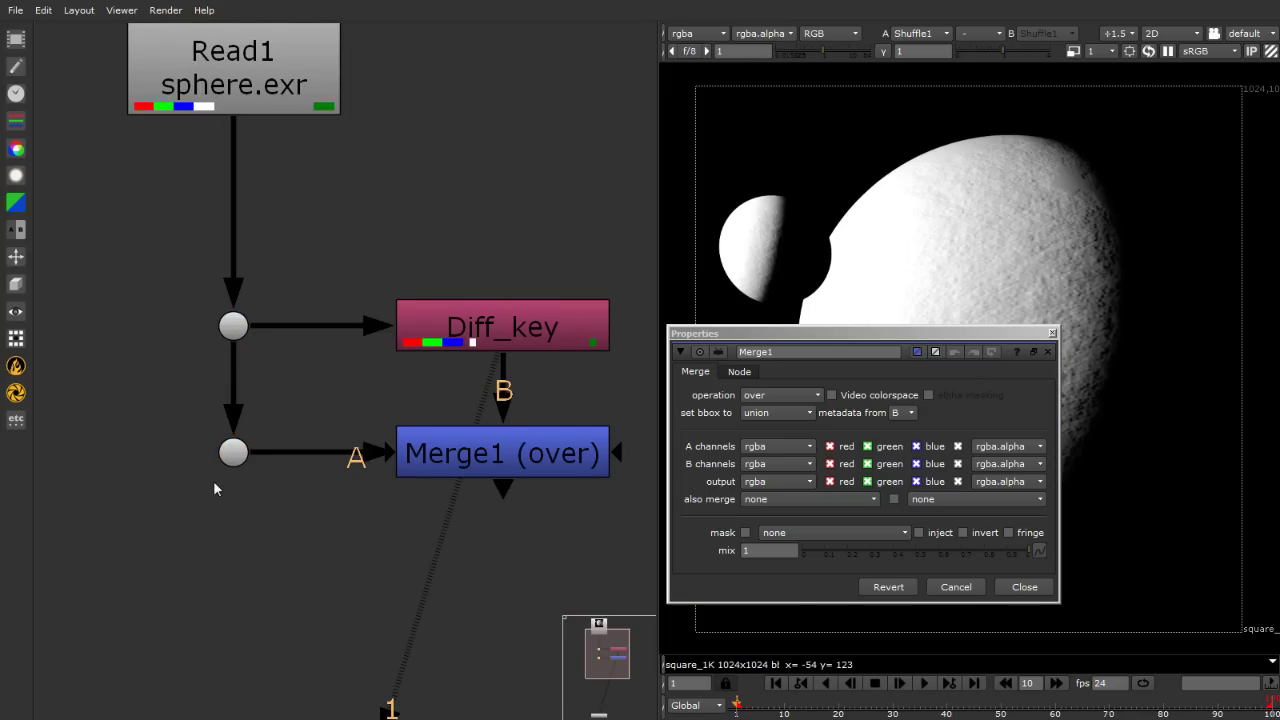
scroll(213, 480, "down", 3)
scroll(213, 480, "up", 2)
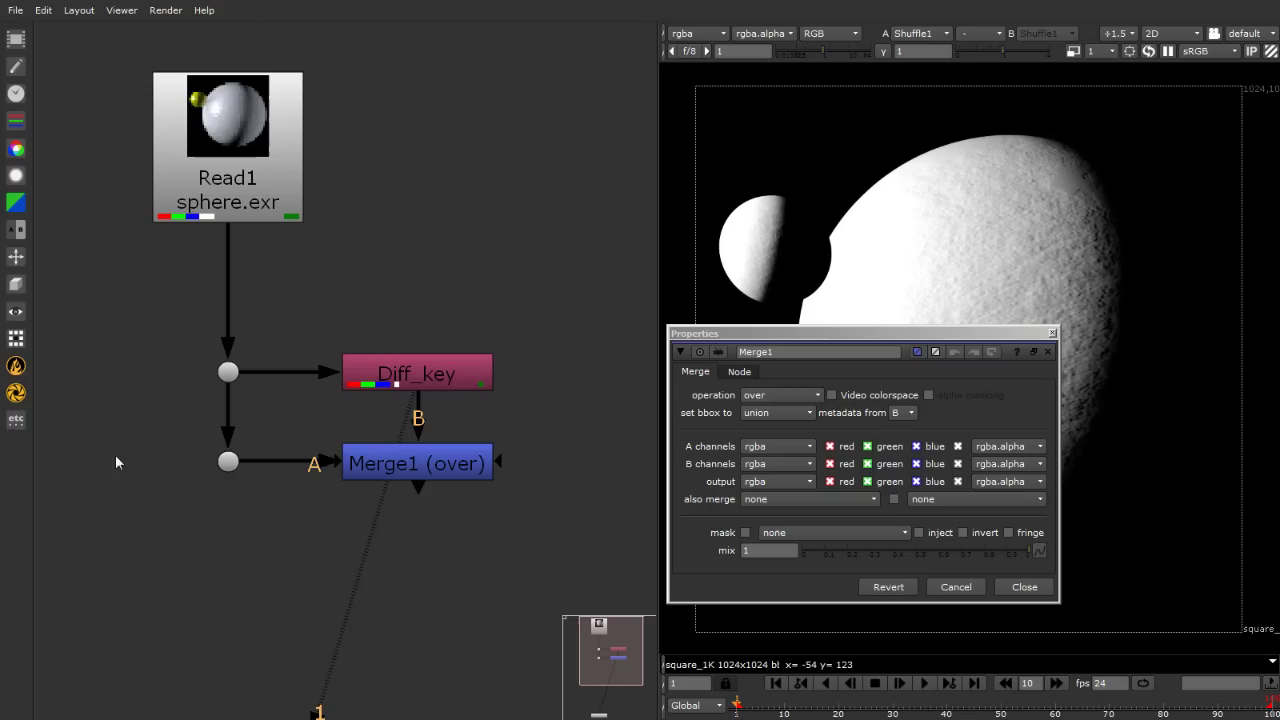
View the Merge node's output and set its A channels to sphere_fill_diffuse.
left_click_drag(302, 457, 487, 36)
left_click(436, 466)
key("1")
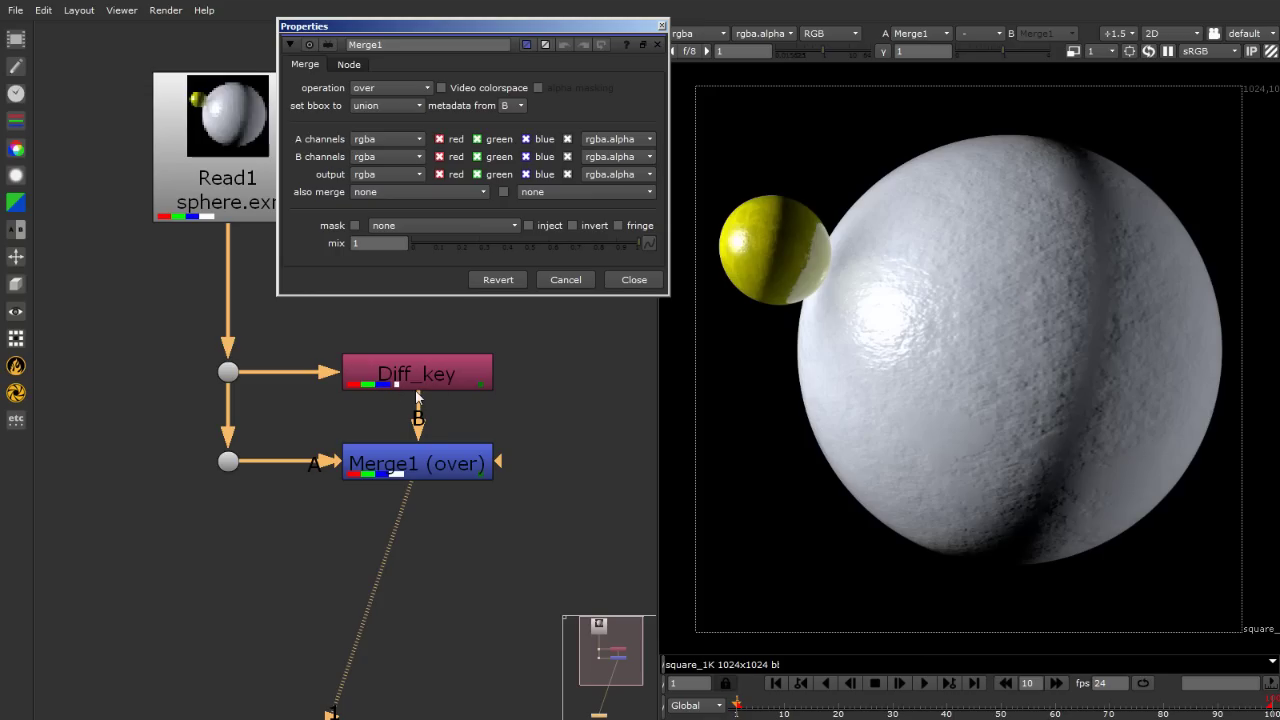
left_click(202, 150)
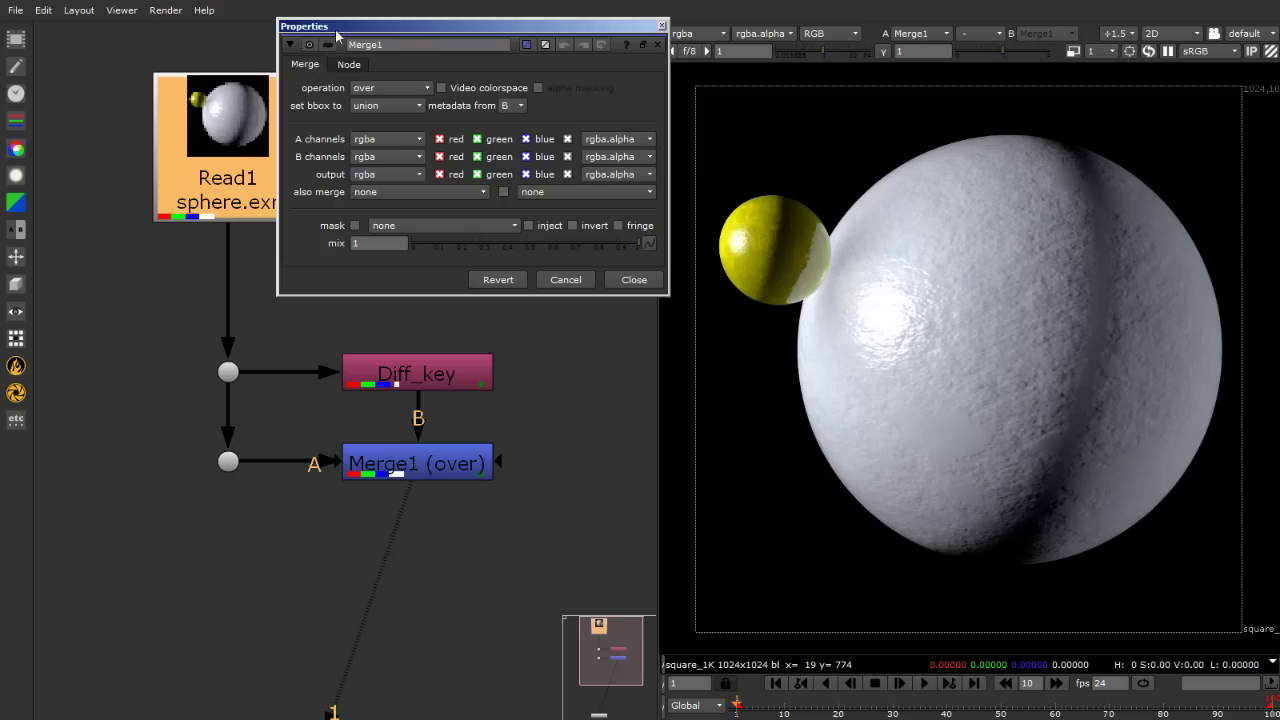
left_click_drag(320, 47, 358, 75)
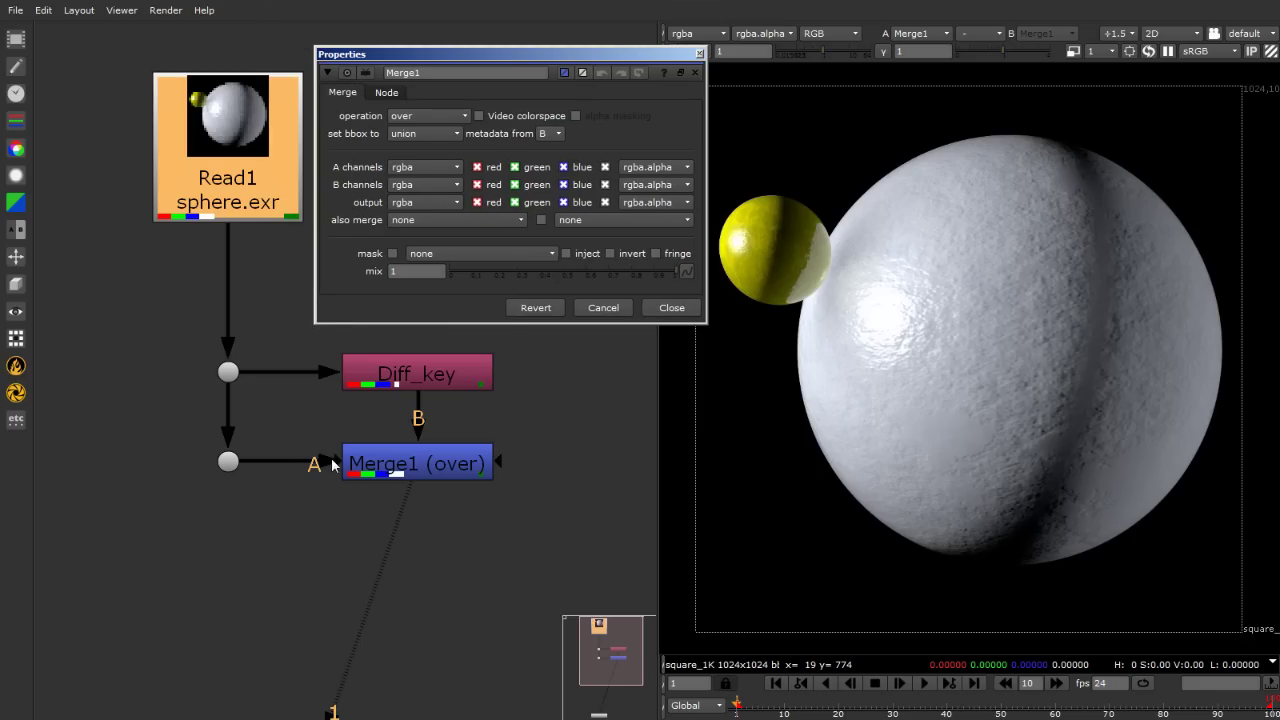
left_click(414, 168)
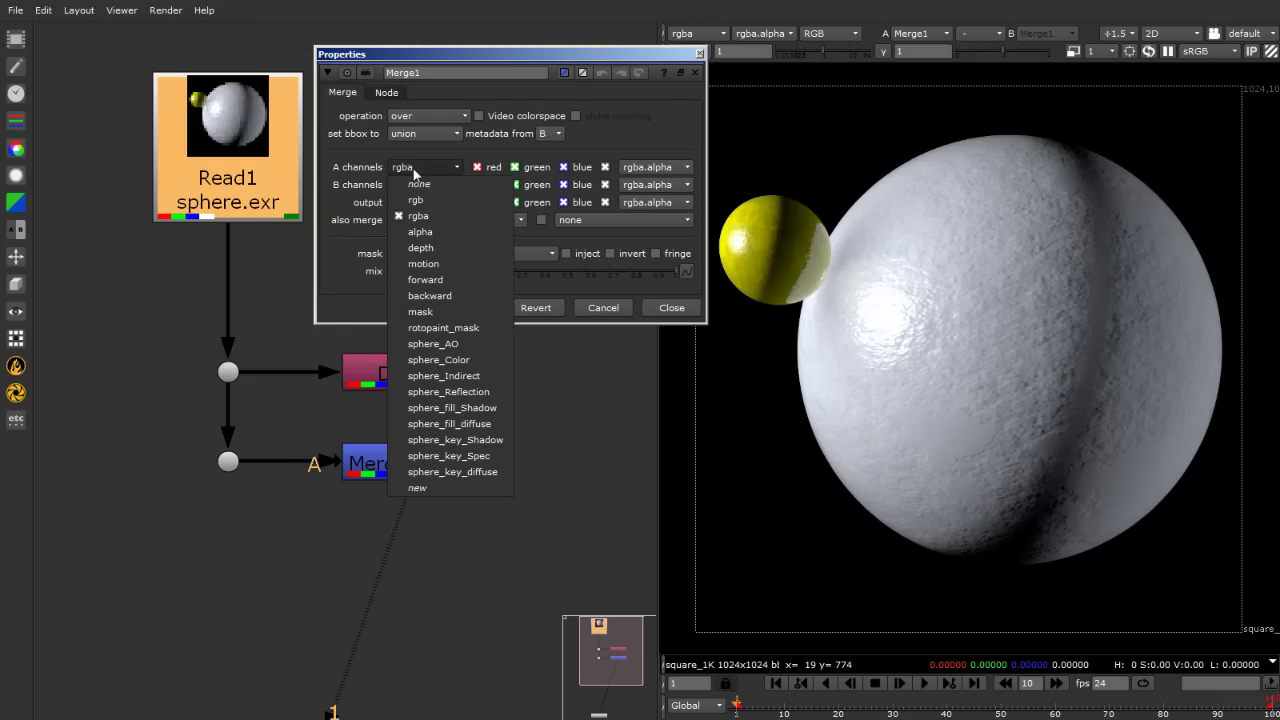
left_click(465, 424)
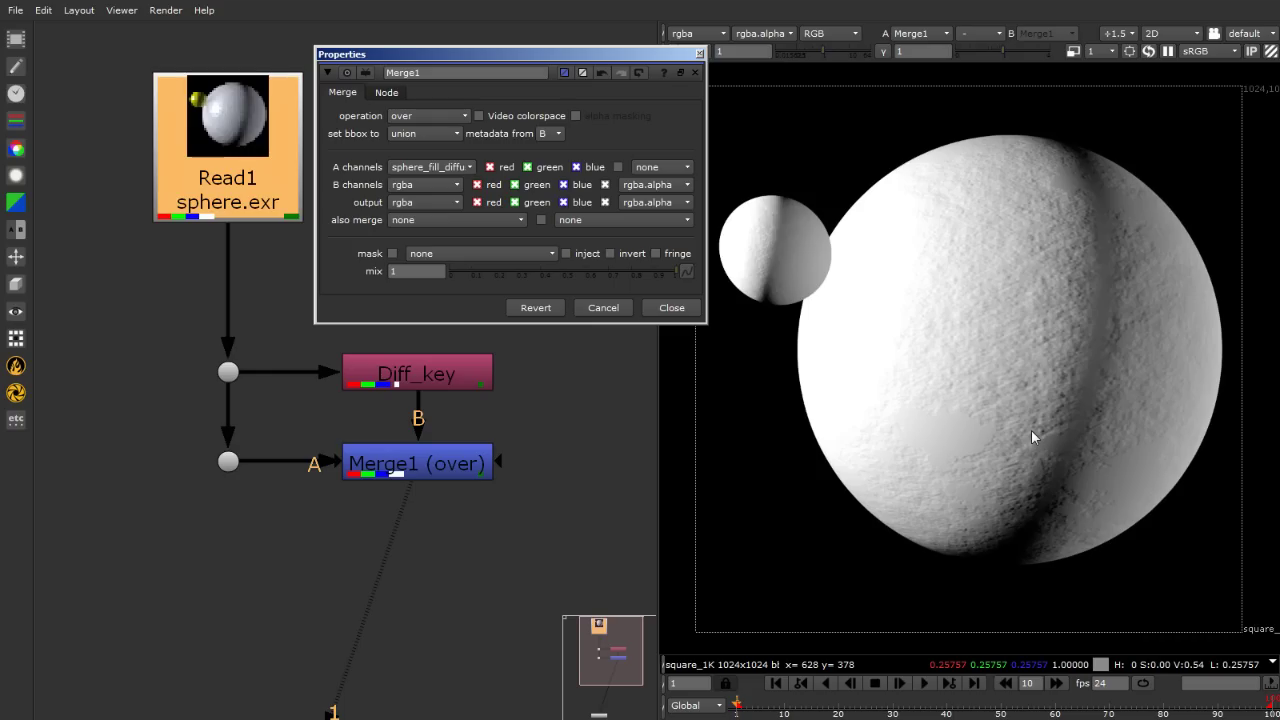
Trace the flow from the Read node through both Dots and Diff_key into the Merge node, and review its A channels choices.
left_click_drag(429, 49, 763, 48)
left_click(367, 236)
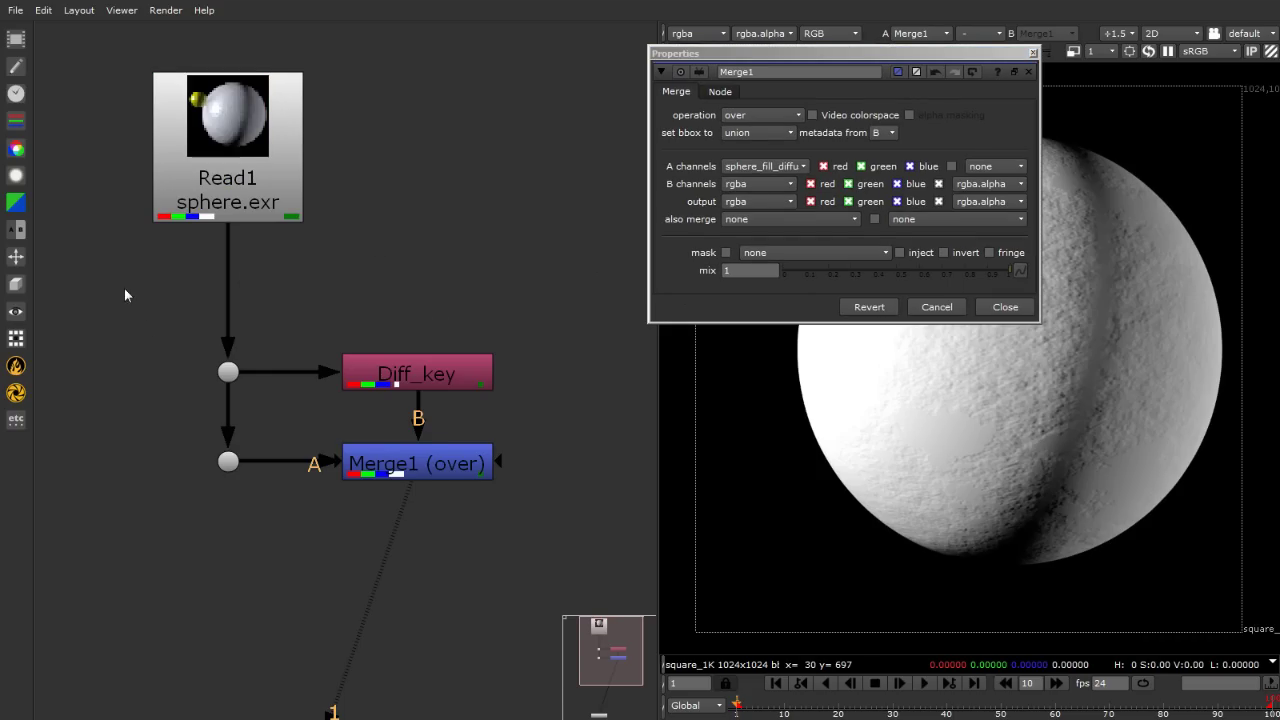
scroll(127, 285, "up", 2)
left_click(174, 94)
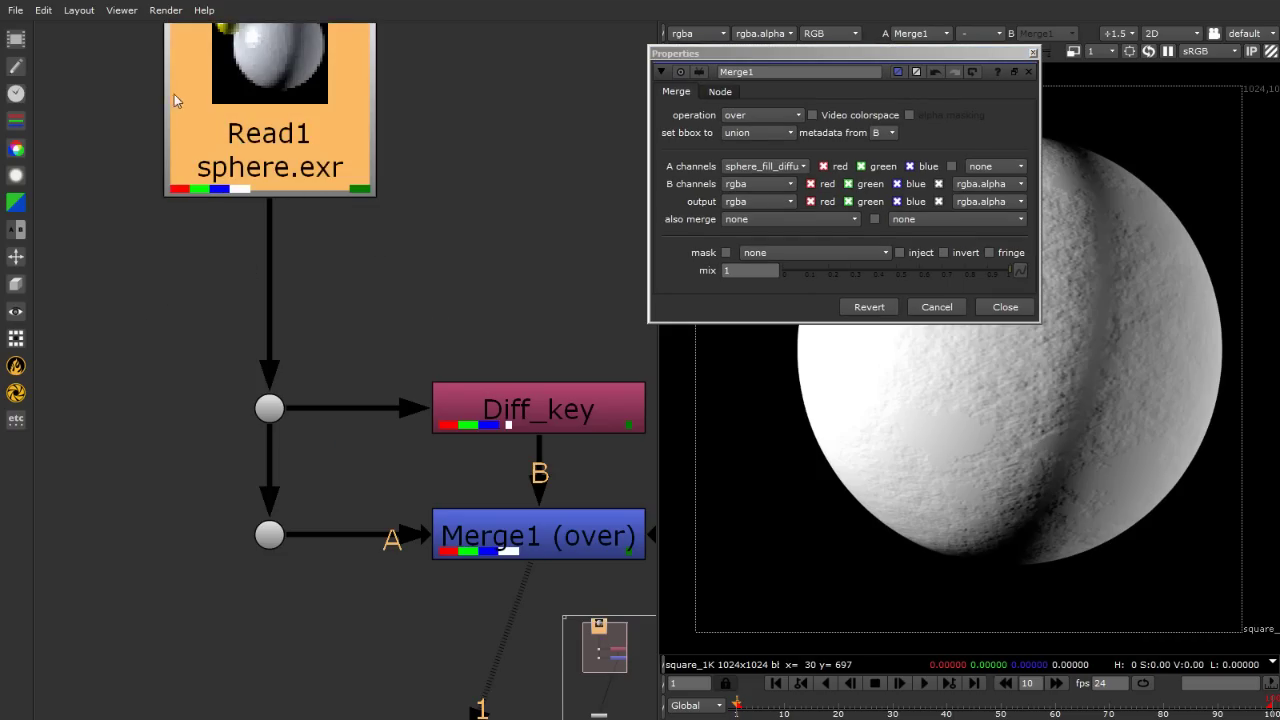
scroll(174, 94, "down", 2)
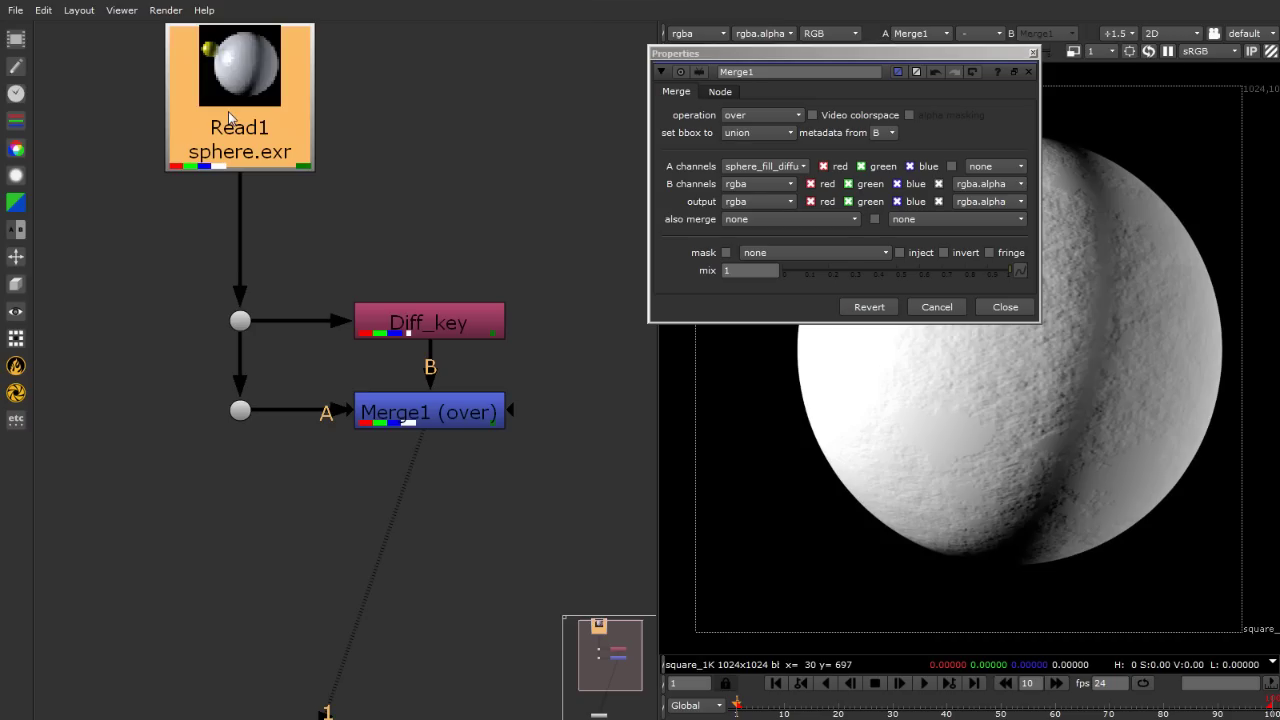
left_click(242, 322)
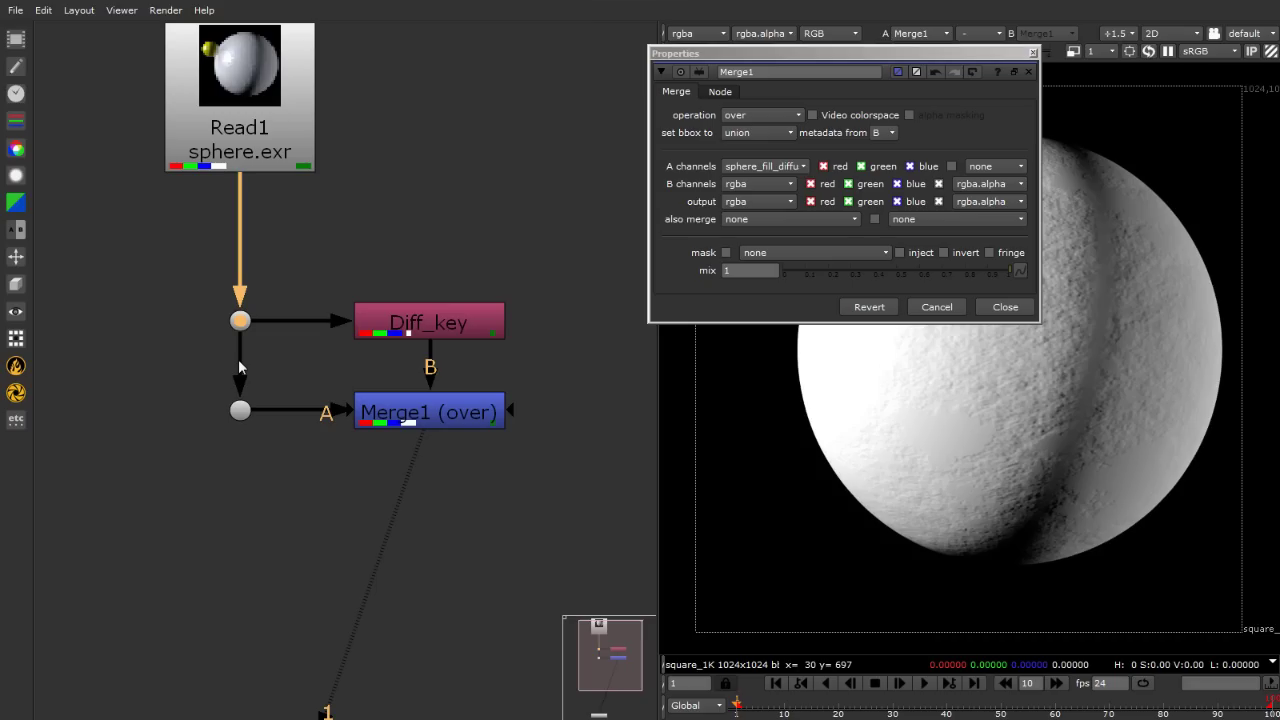
left_click(428, 326)
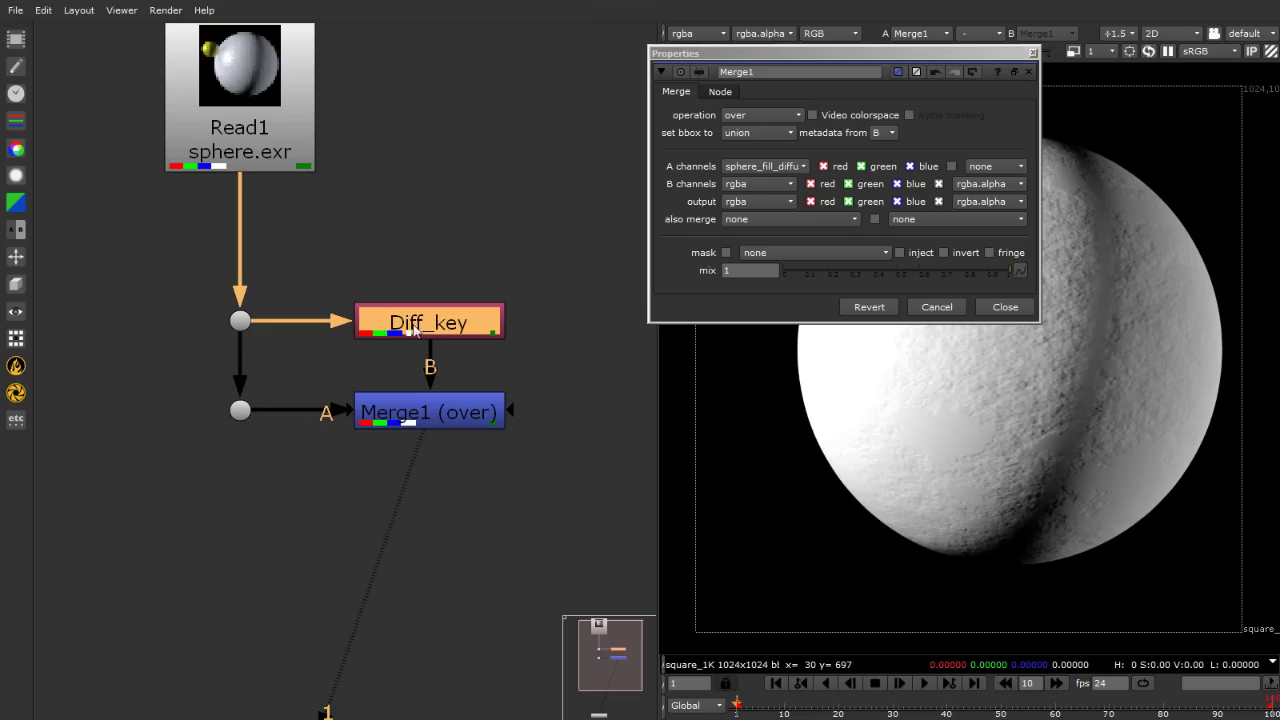
mouse_move(467, 327)
left_mouse_down()
mouse_move(465, 196)
mouse_move(449, 325)
left_mouse_up()
left_click(214, 160)
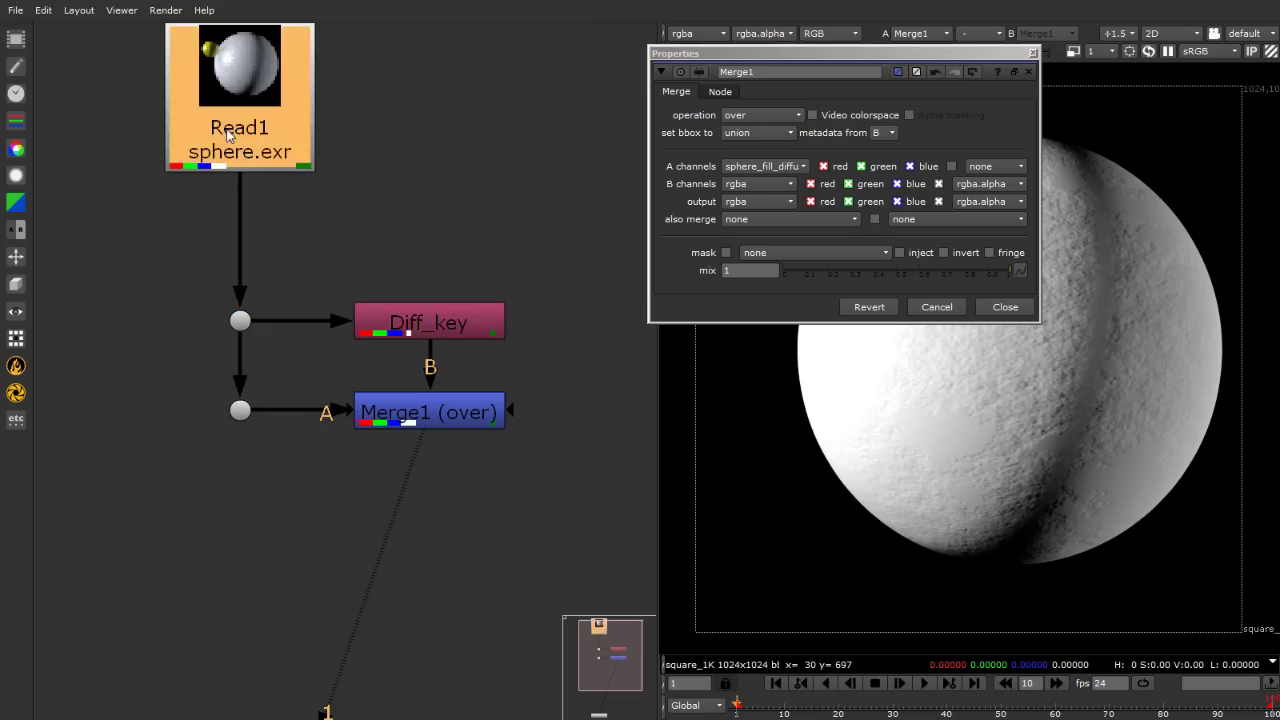
left_click(238, 410)
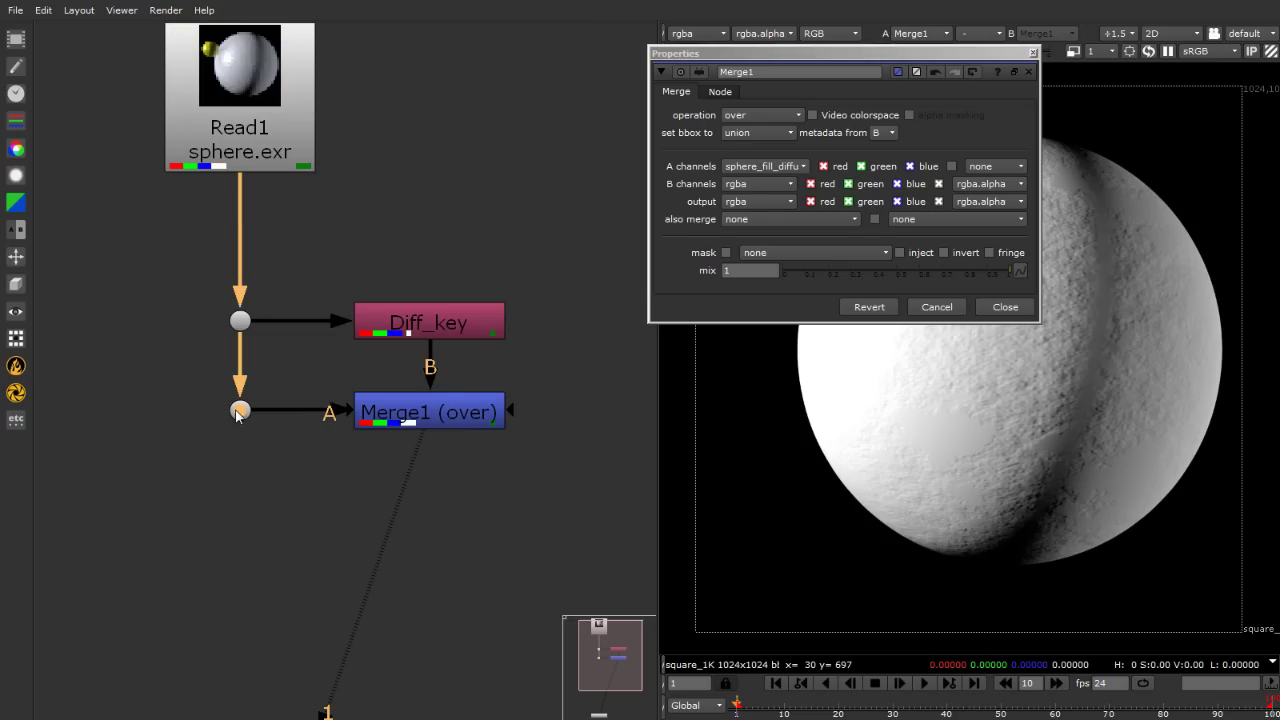
left_click(390, 408)
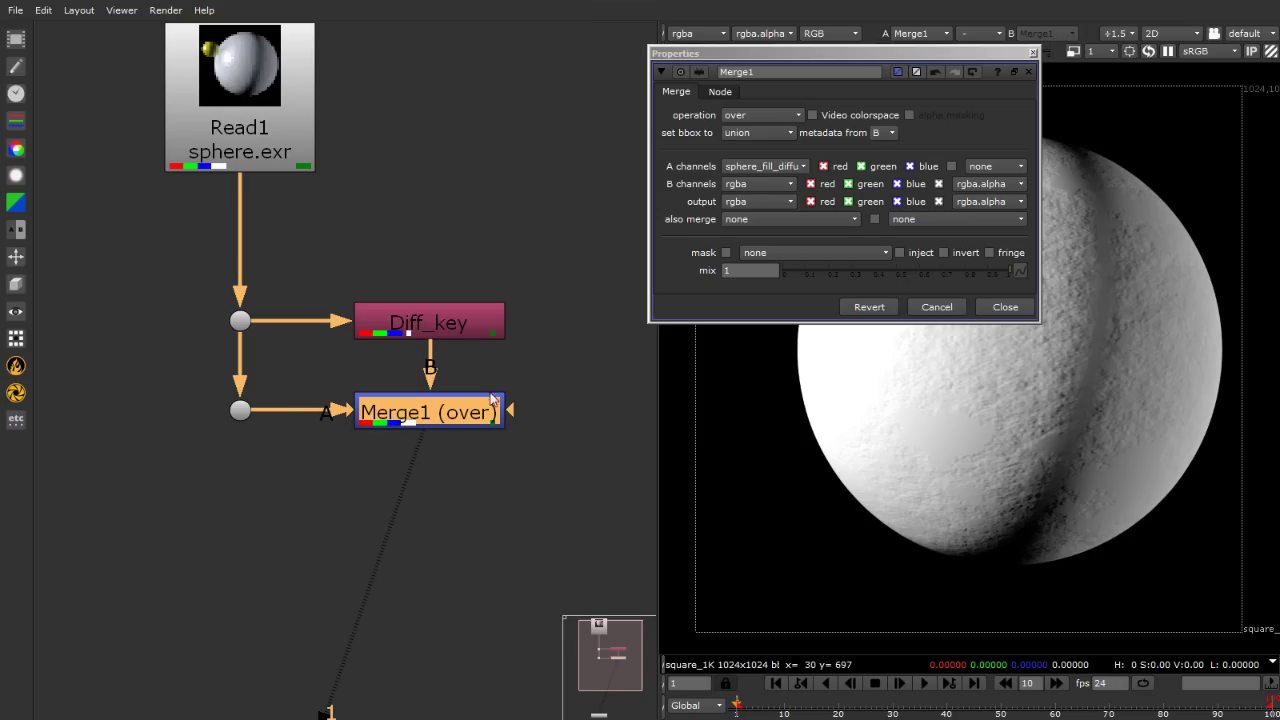
left_click(792, 168)
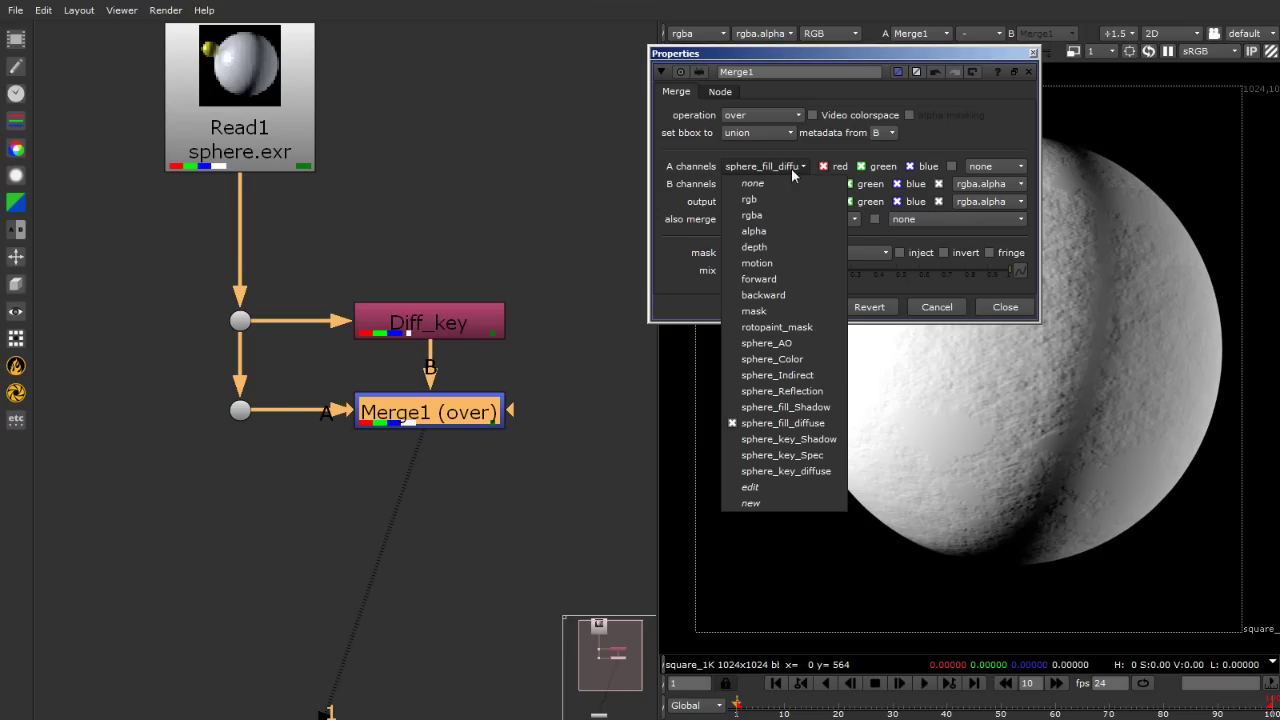
left_click(683, 168)
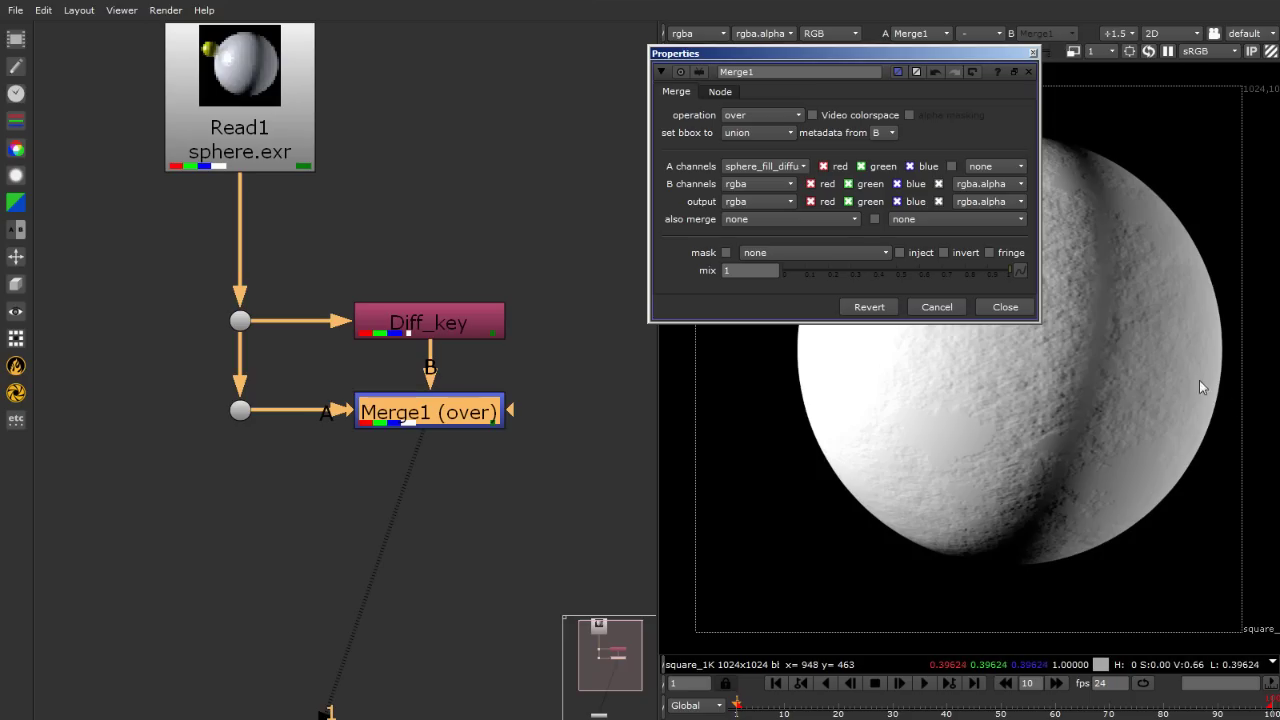
Set the Merge node's operation to screen and deselect the node.
left_click_drag(922, 60, 442, 160)
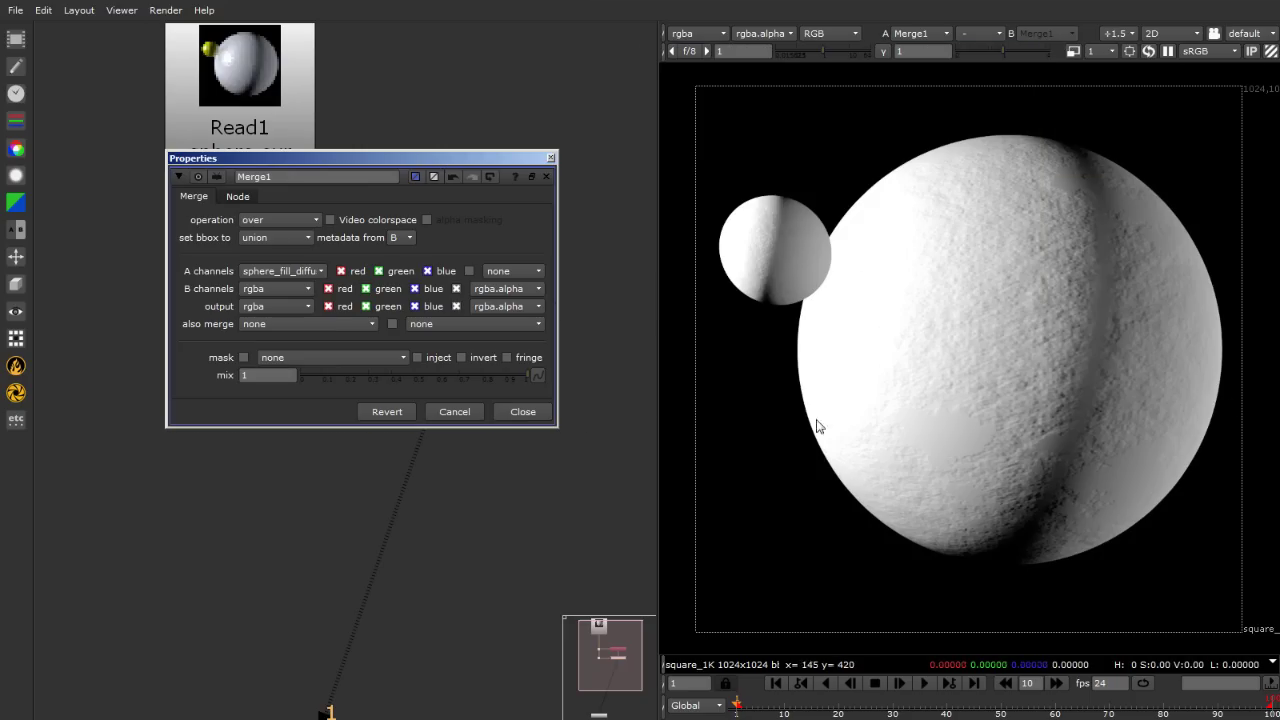
left_click(263, 221)
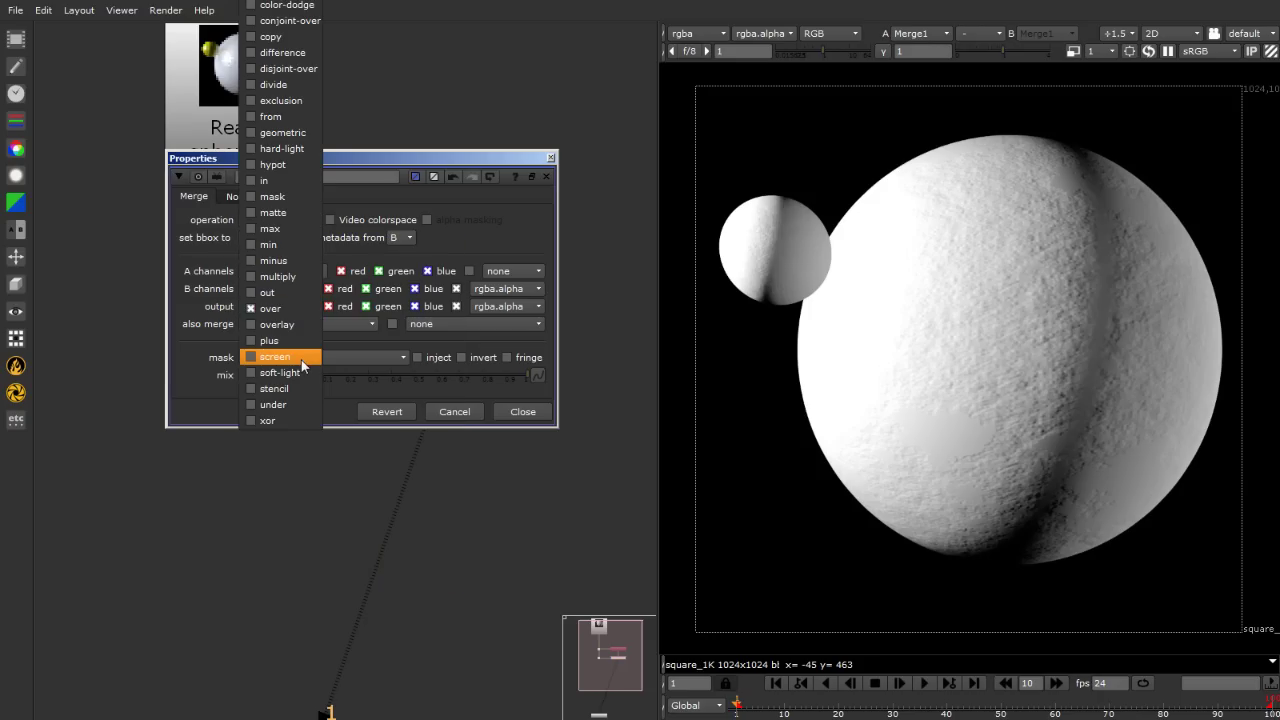
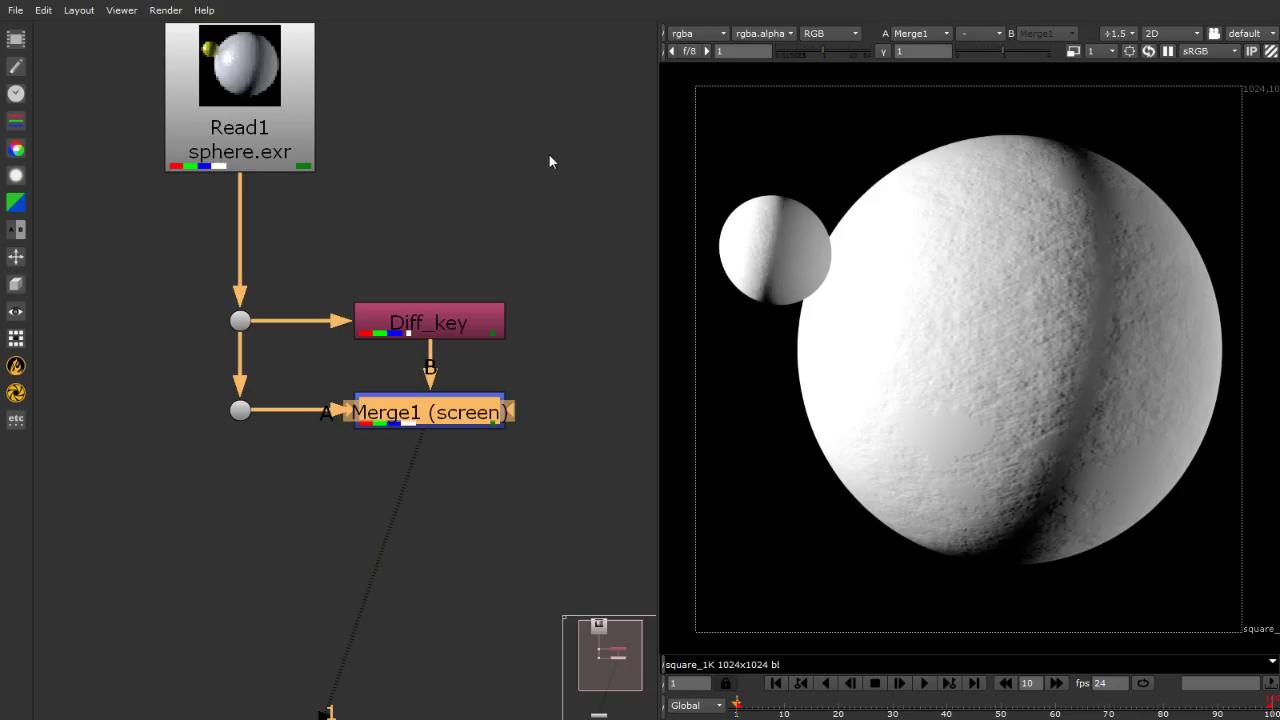
left_click(564, 532)
Reopen the Merge node's properties and set its B channels to sphere_key_diffuse.
double_click(431, 414)
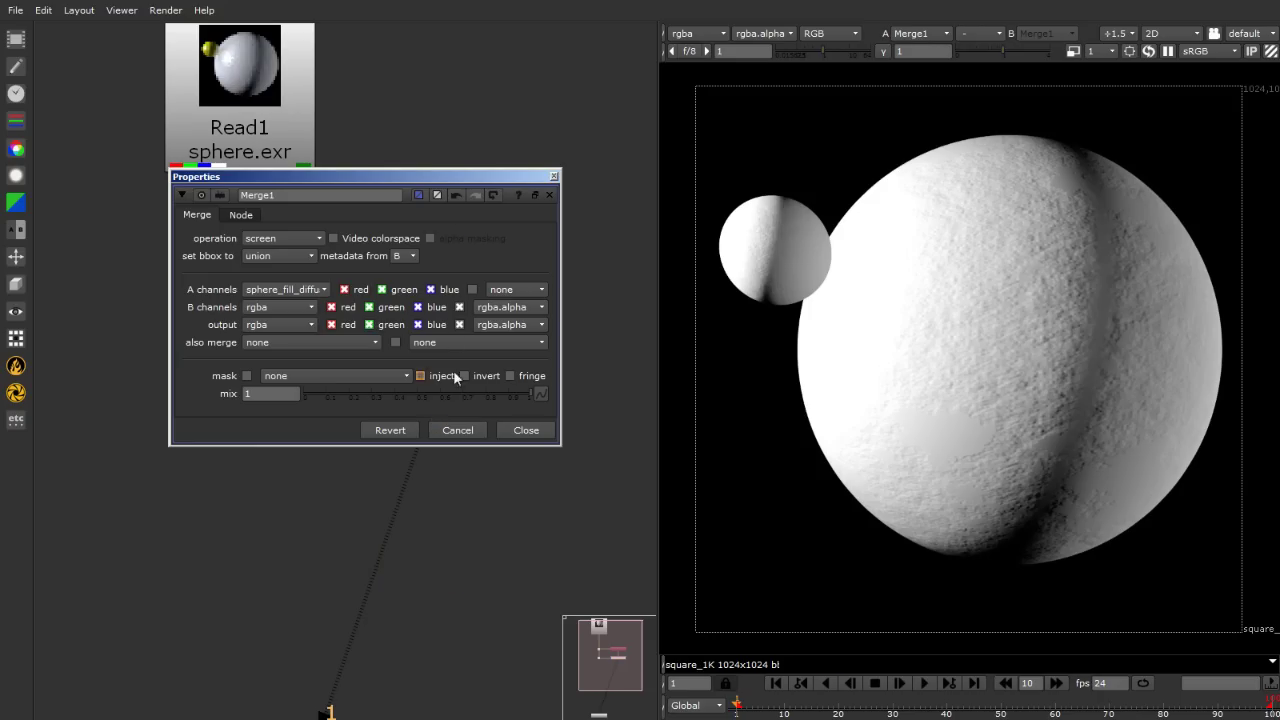
left_click_drag(529, 392, 601, 426)
left_click_drag(445, 177, 654, 14)
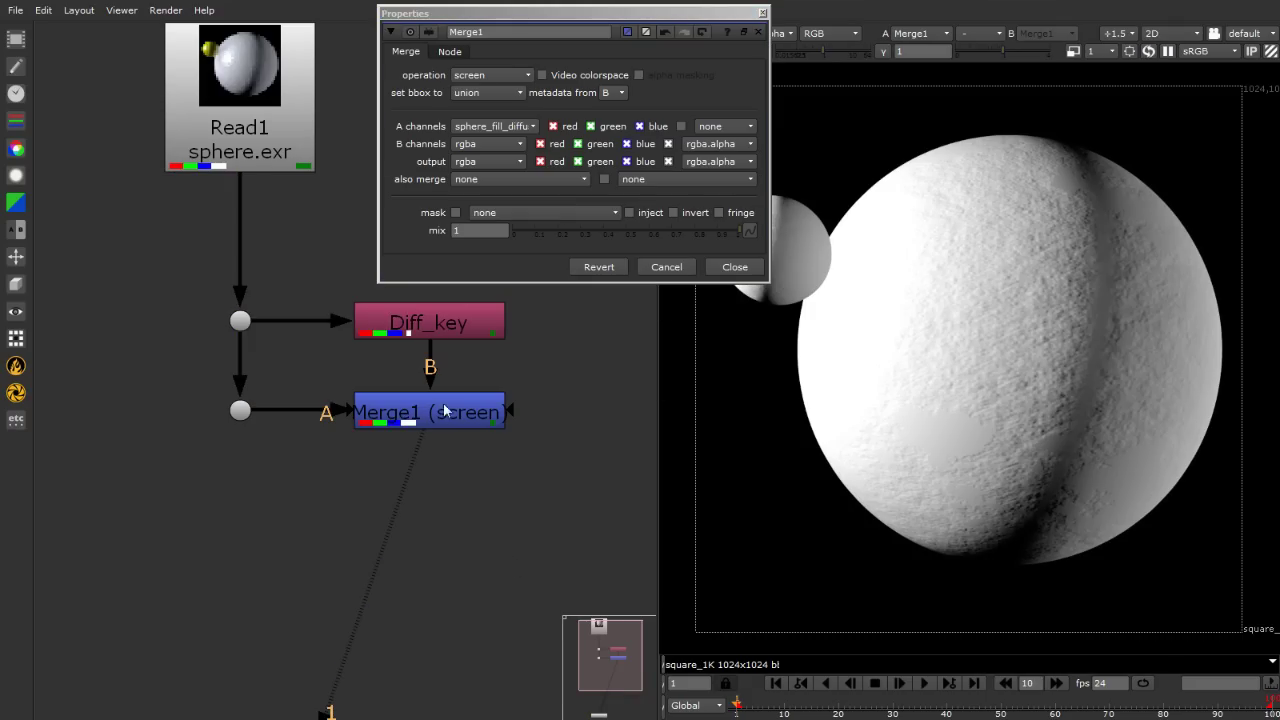
left_click(416, 325)
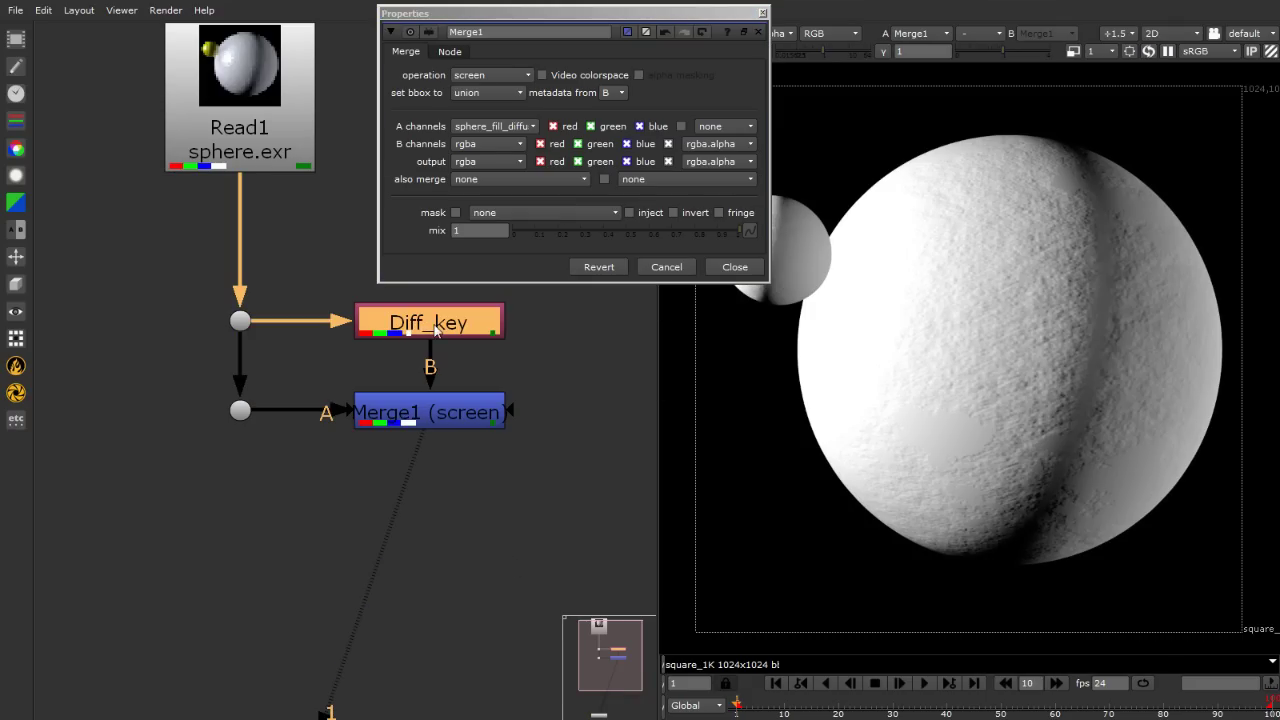
left_click(485, 144)
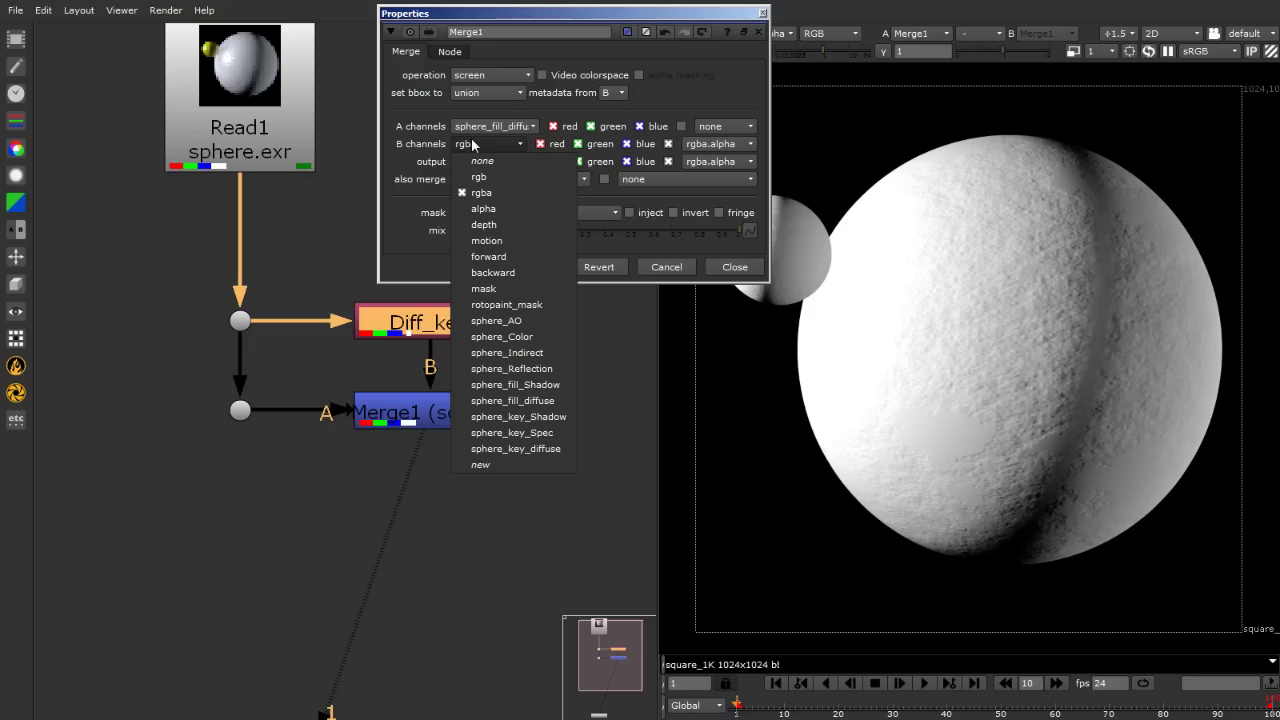
left_click(474, 449)
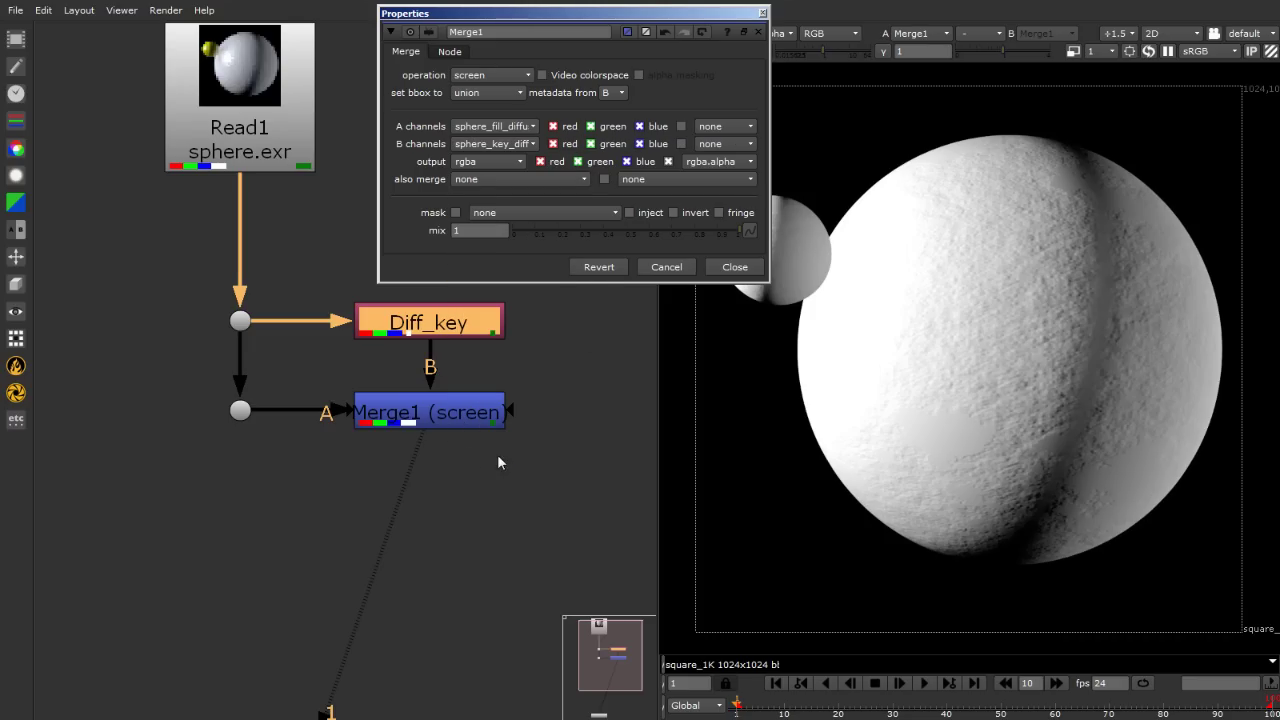
Disable Diff_key and lower the Merge node's mix to 0 to test the blend.
left_click(575, 231)
left_click_drag(571, 231, 548, 231)
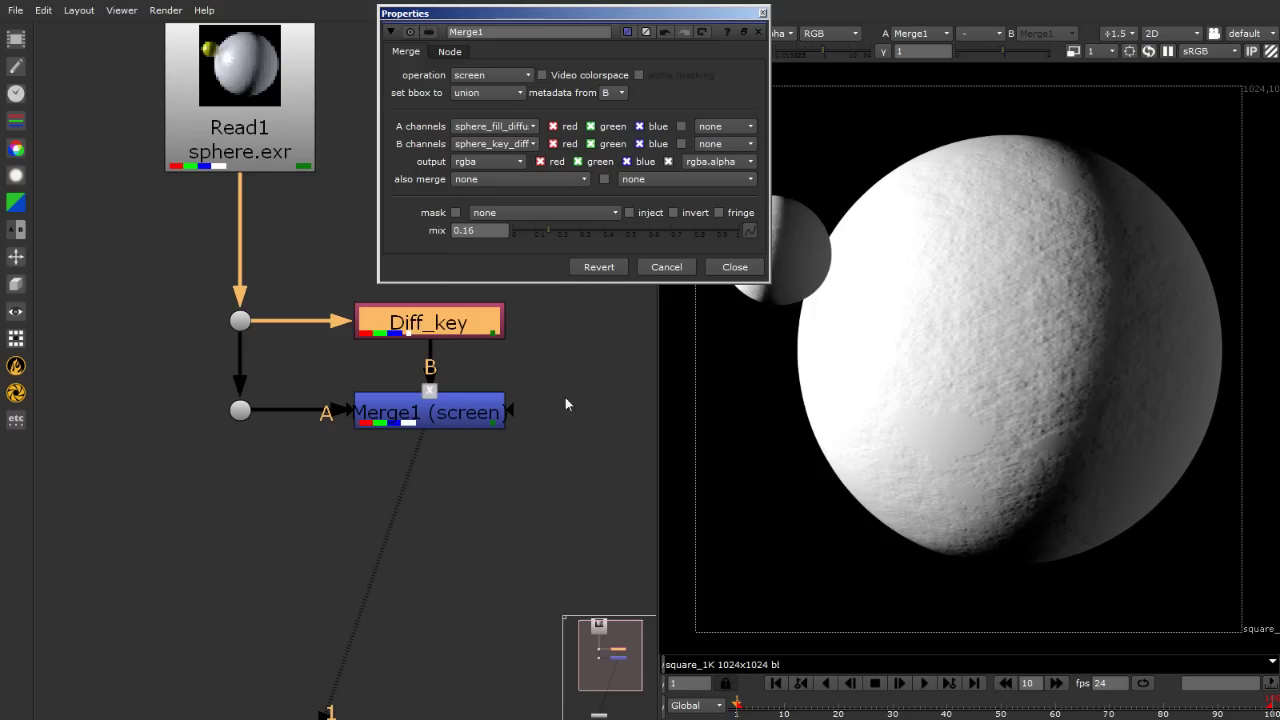
key("d")
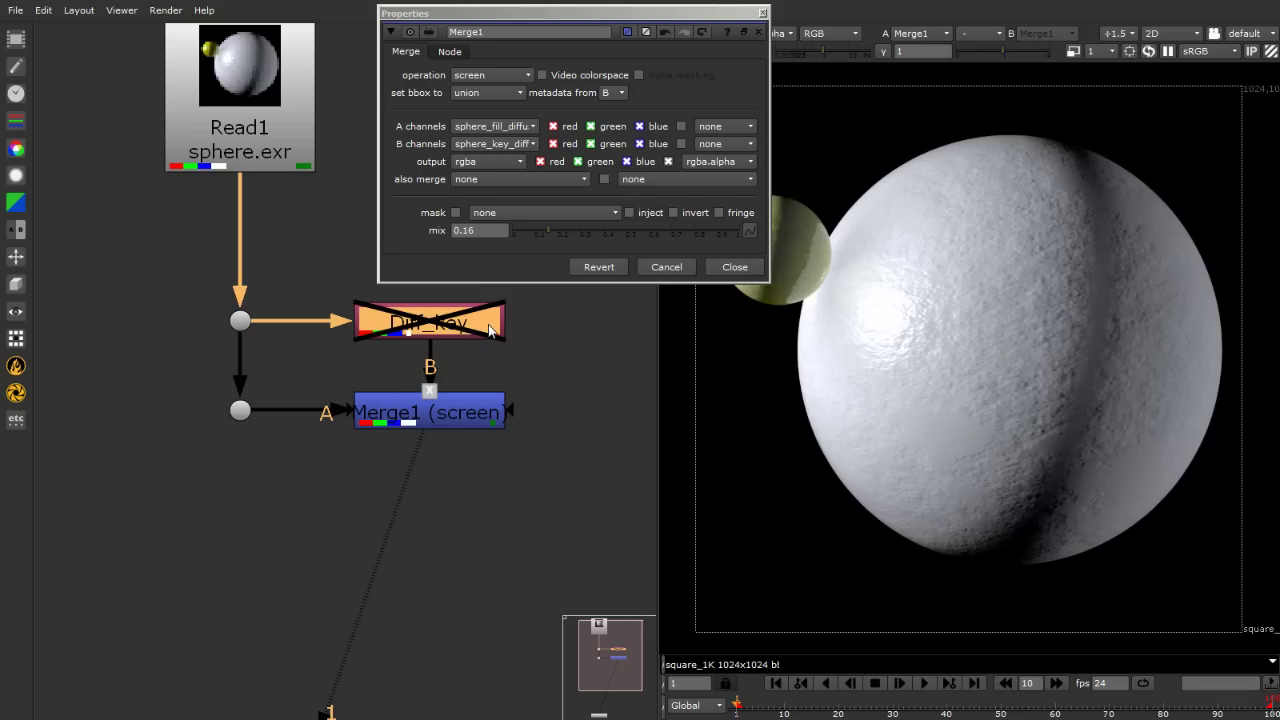
left_click_drag(549, 224, 460, 236)
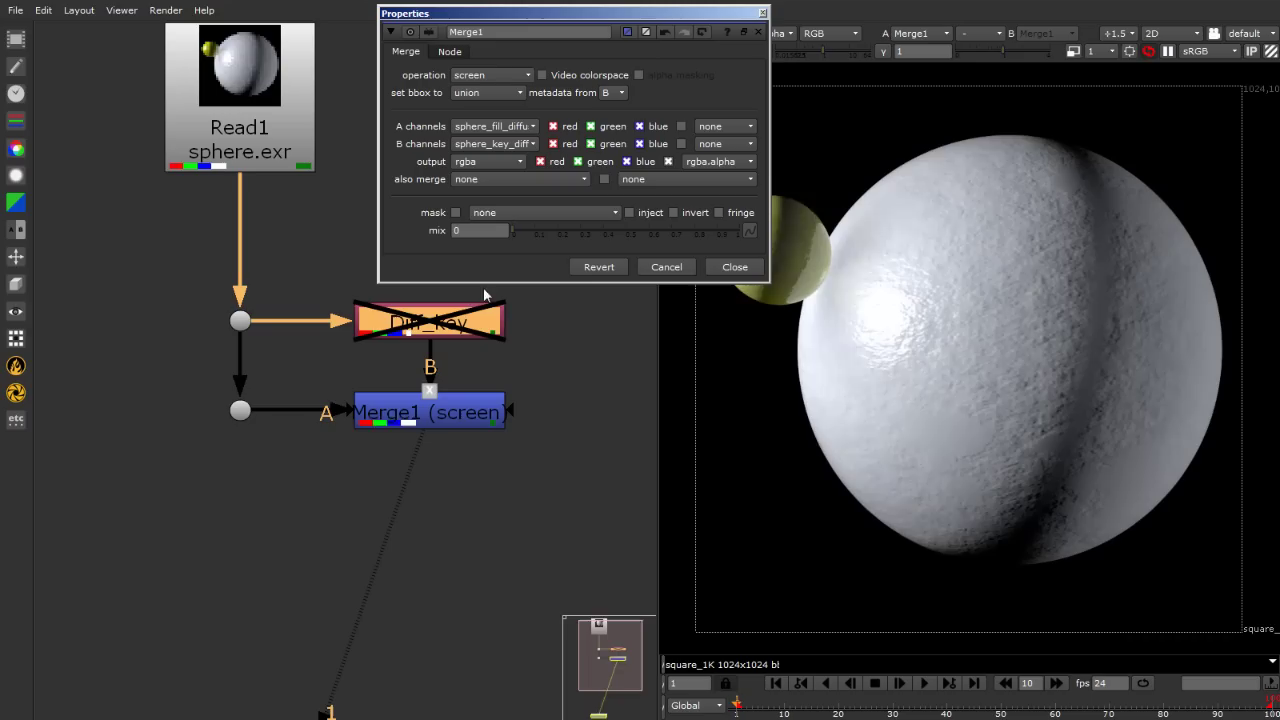
Restore the Merge node's mix to 1 and re-enable Diff_key.
left_click_drag(676, 17, 501, 72)
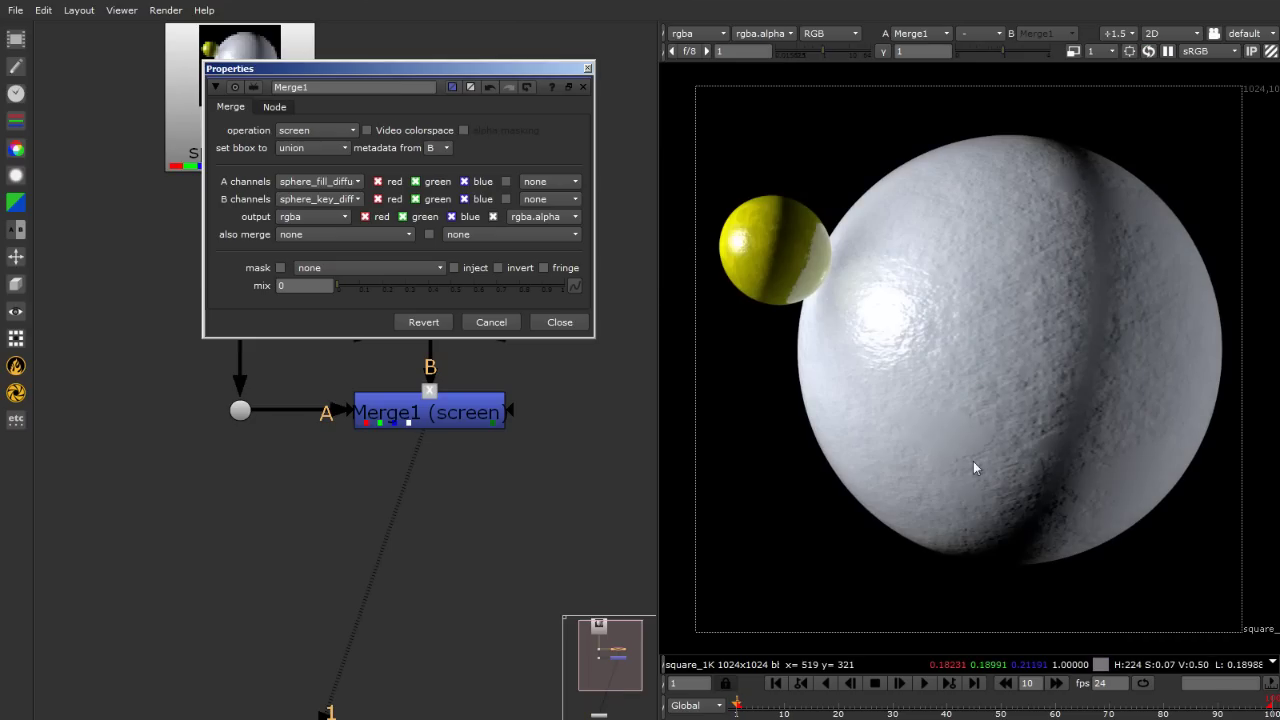
left_click_drag(349, 281, 580, 289)
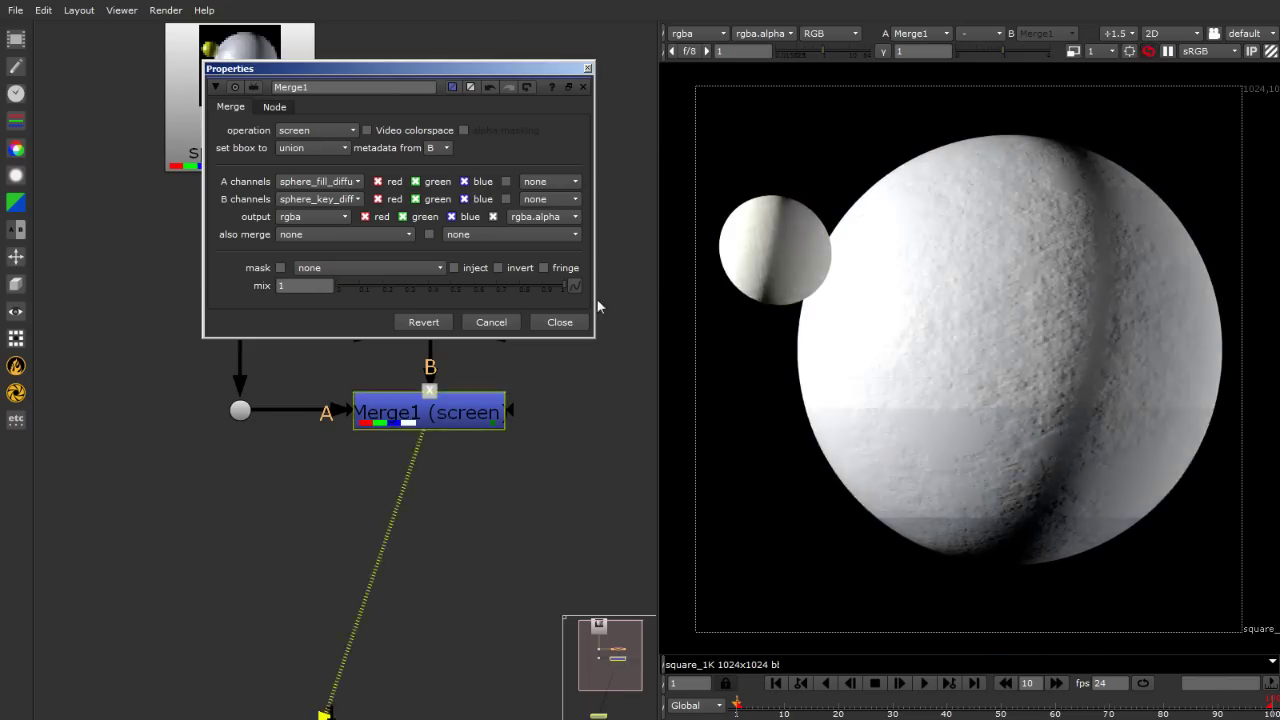
left_click_drag(449, 77, 796, 233)
left_click(421, 326)
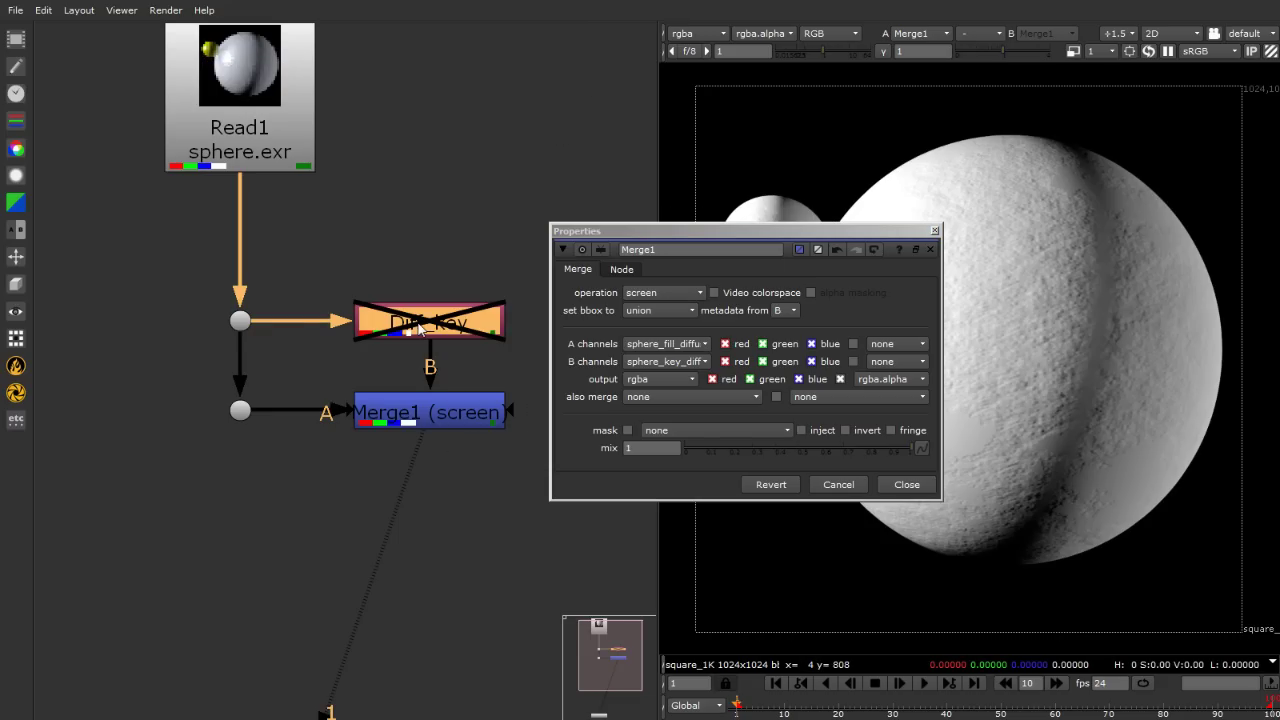
key("d")
Close the Merge node's properties and deselect all nodes in the graph.
left_click_drag(775, 233, 461, 49)
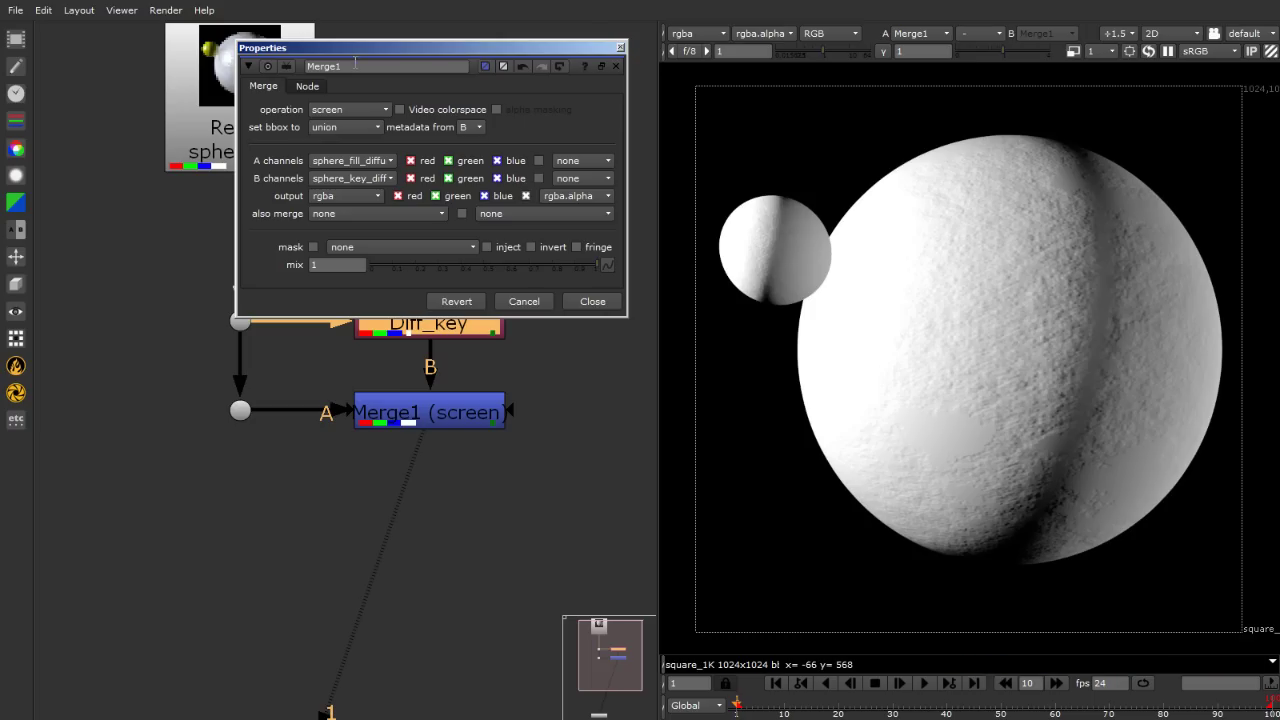
left_click(621, 47)
left_click(585, 509)
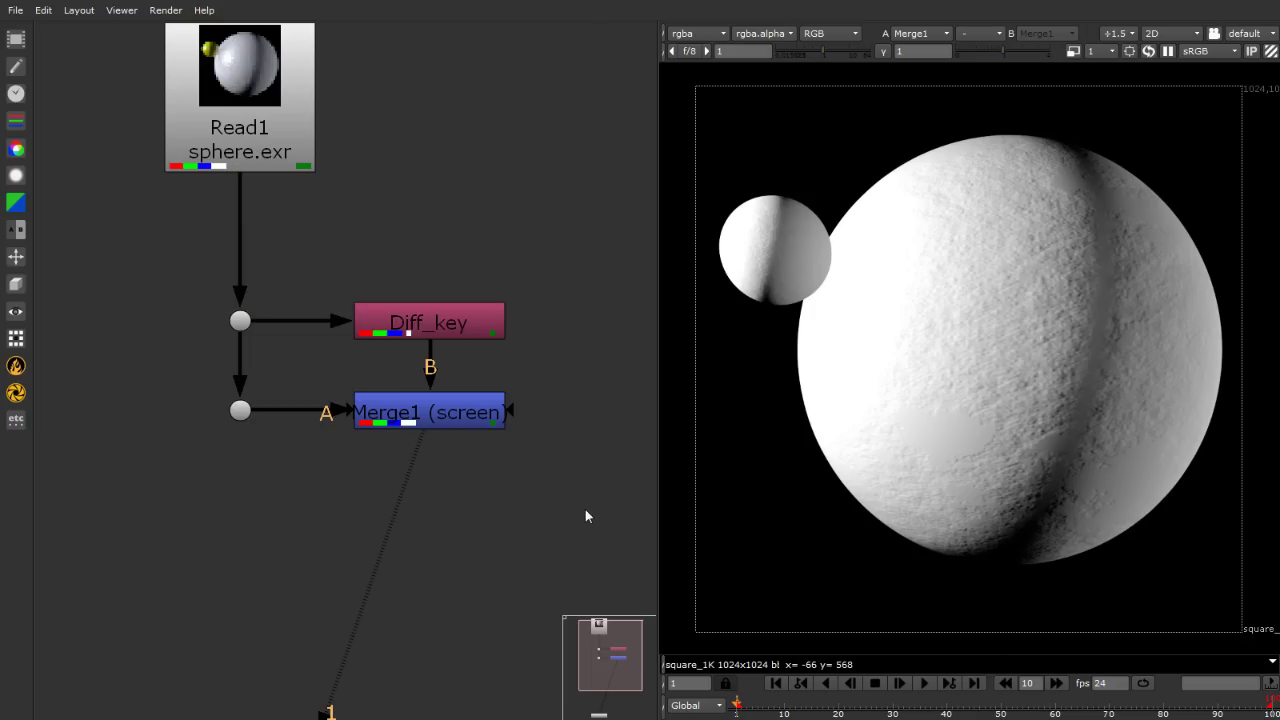
scroll(210, 340, "down", 4)
scroll(204, 370, "up", 2)
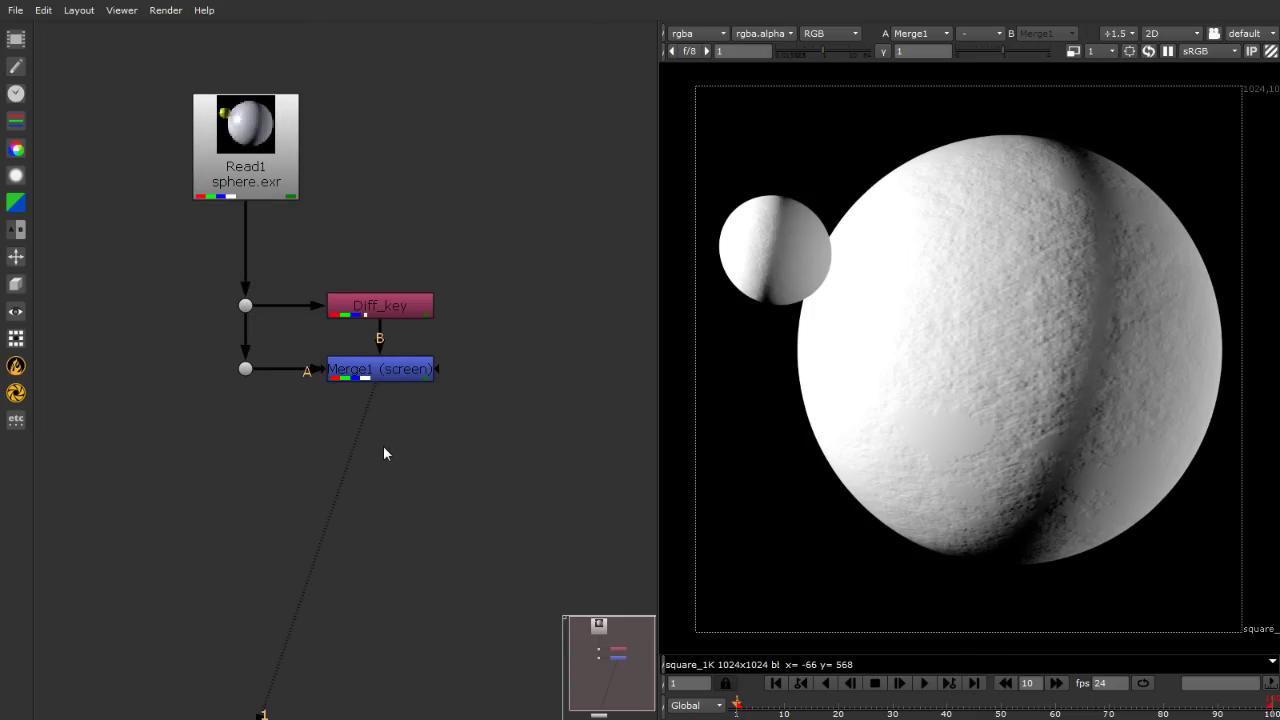
Add a second Merge node under the screen Merge, connecting its A input to the Read pipe through a new dot.
key("m")
left_click_drag(414, 437, 381, 439)
left_click_drag(354, 384, 245, 433)
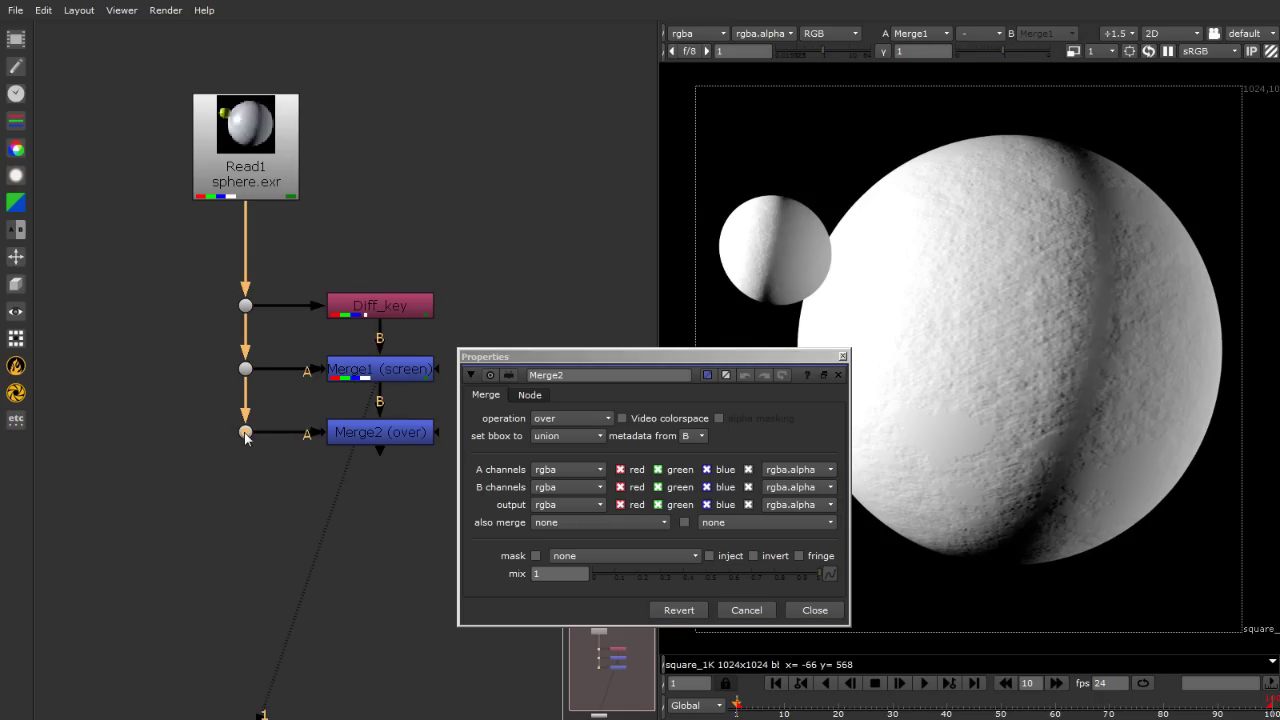
left_click(391, 440)
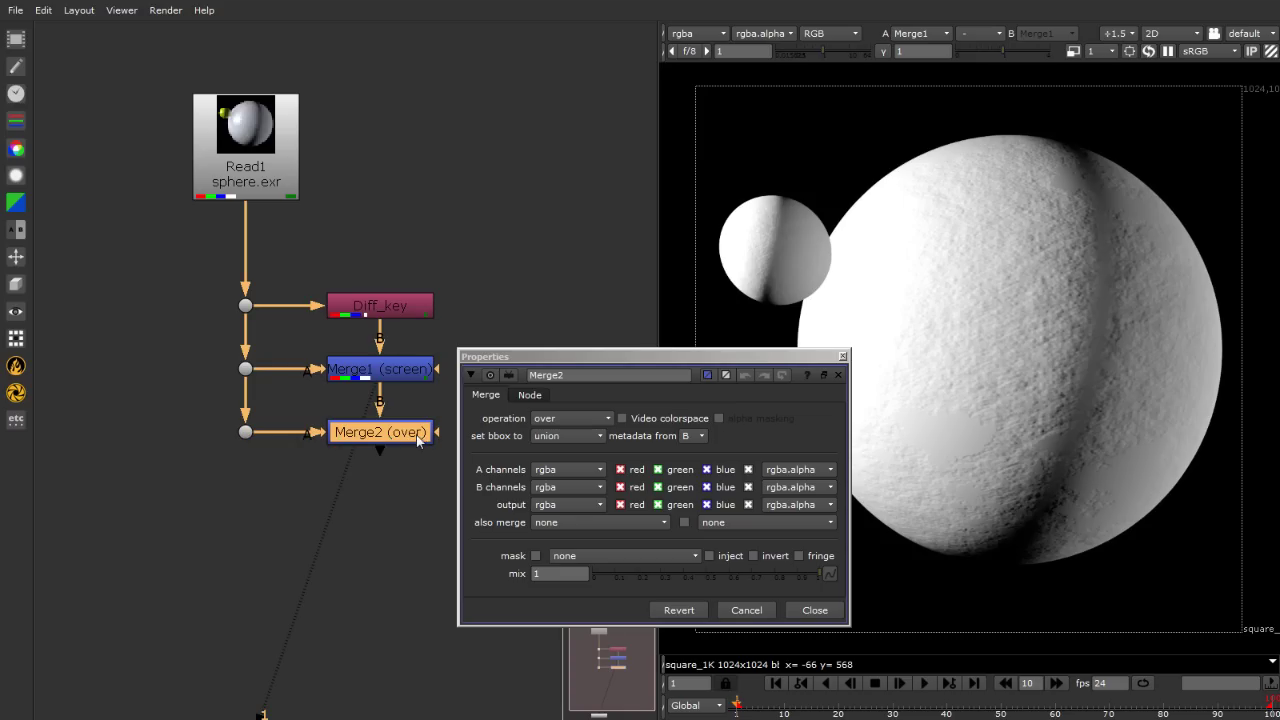
Rename the screen Merge node as Diff_fill and close its properties.
double_click(405, 375)
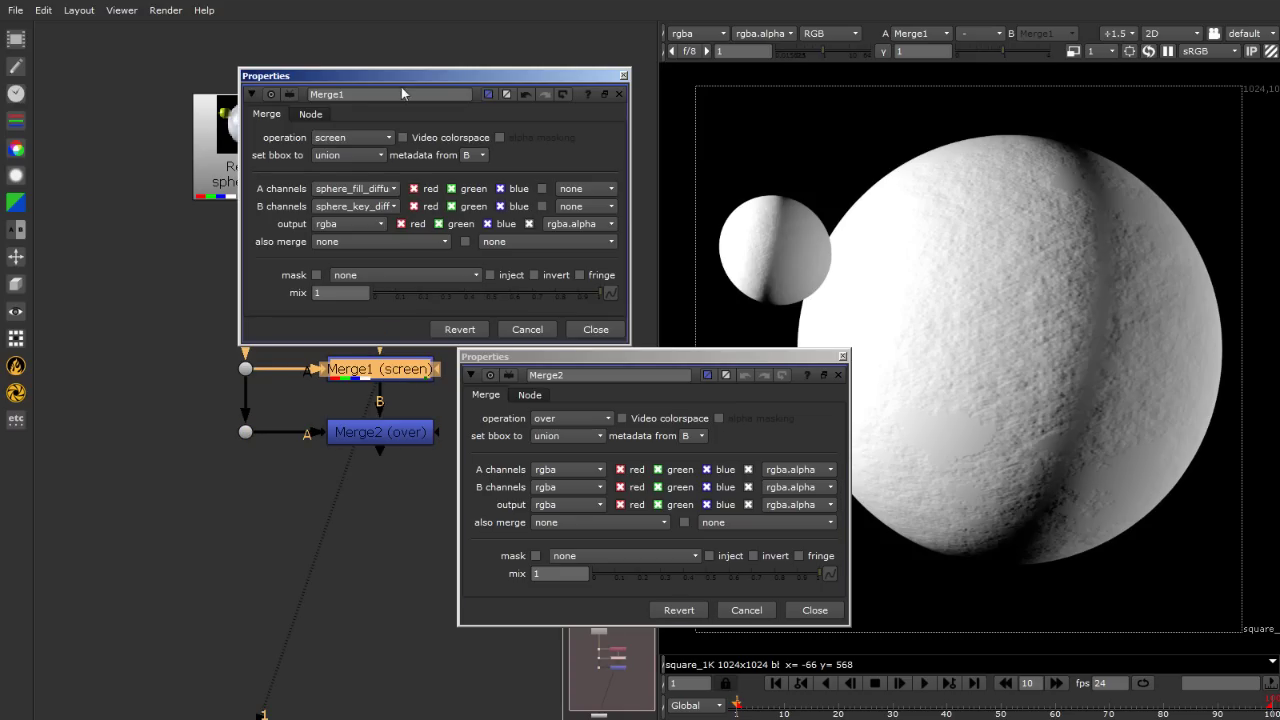
double_click(401, 89)
type("Diff_f")
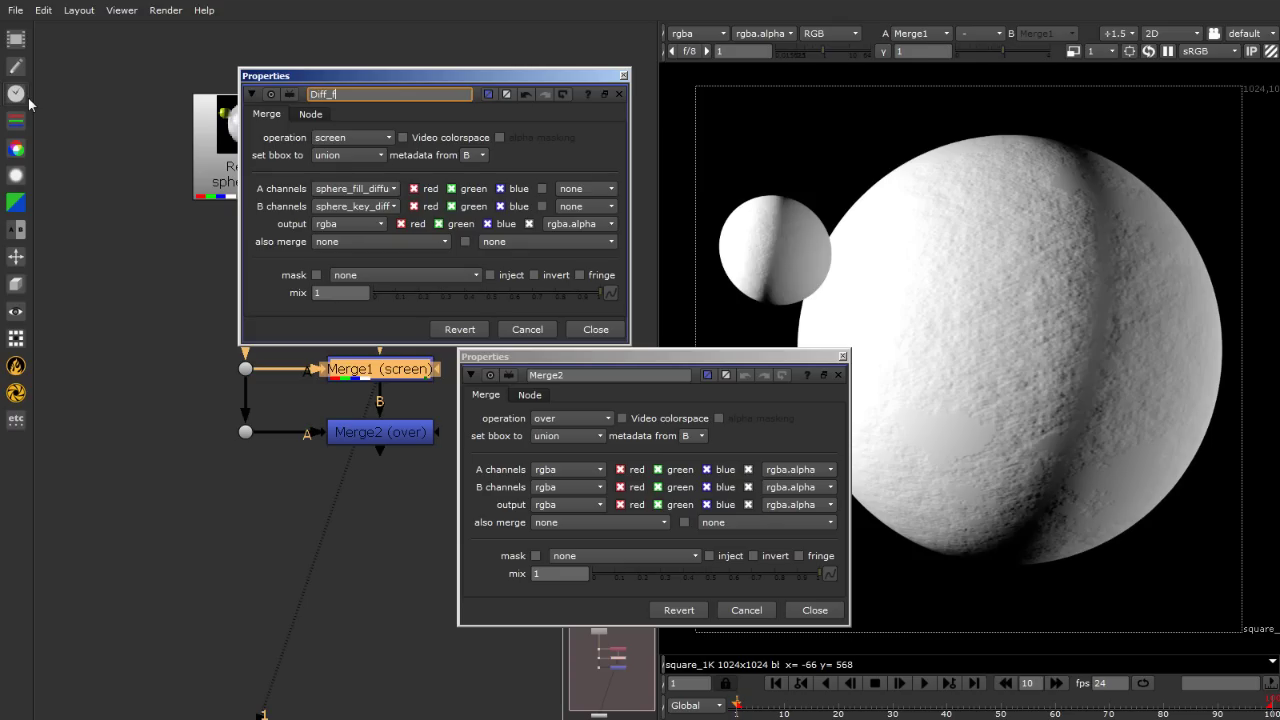
type("ill")
key("Return")
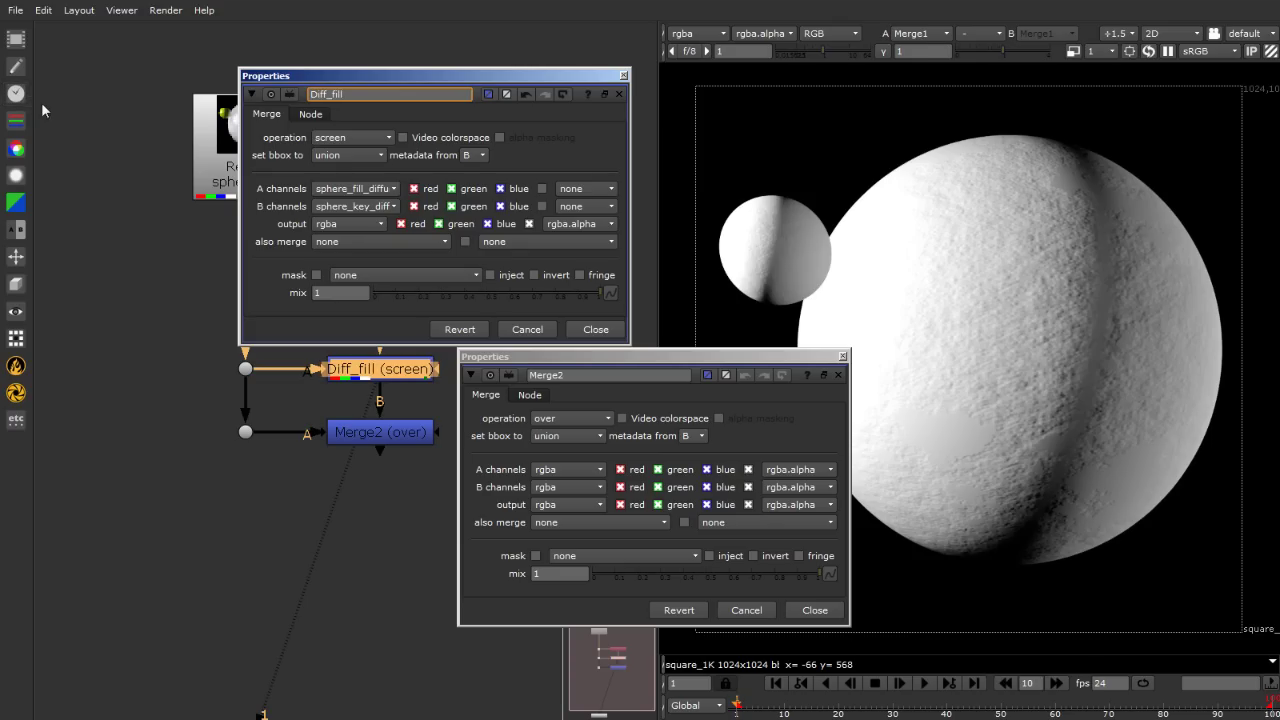
left_click(623, 75)
Rename the new Merge node below Diff_fill as Clr.
double_click(577, 376)
type("C")
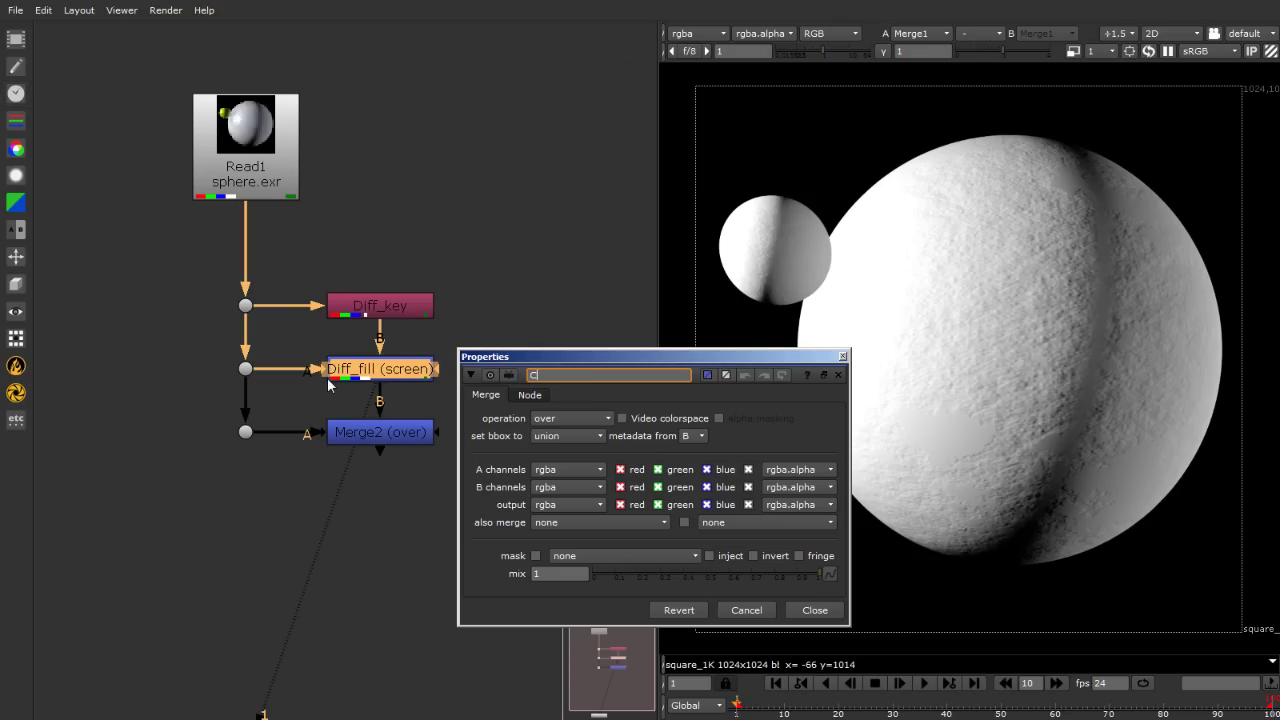
type("lr")
key("Return")
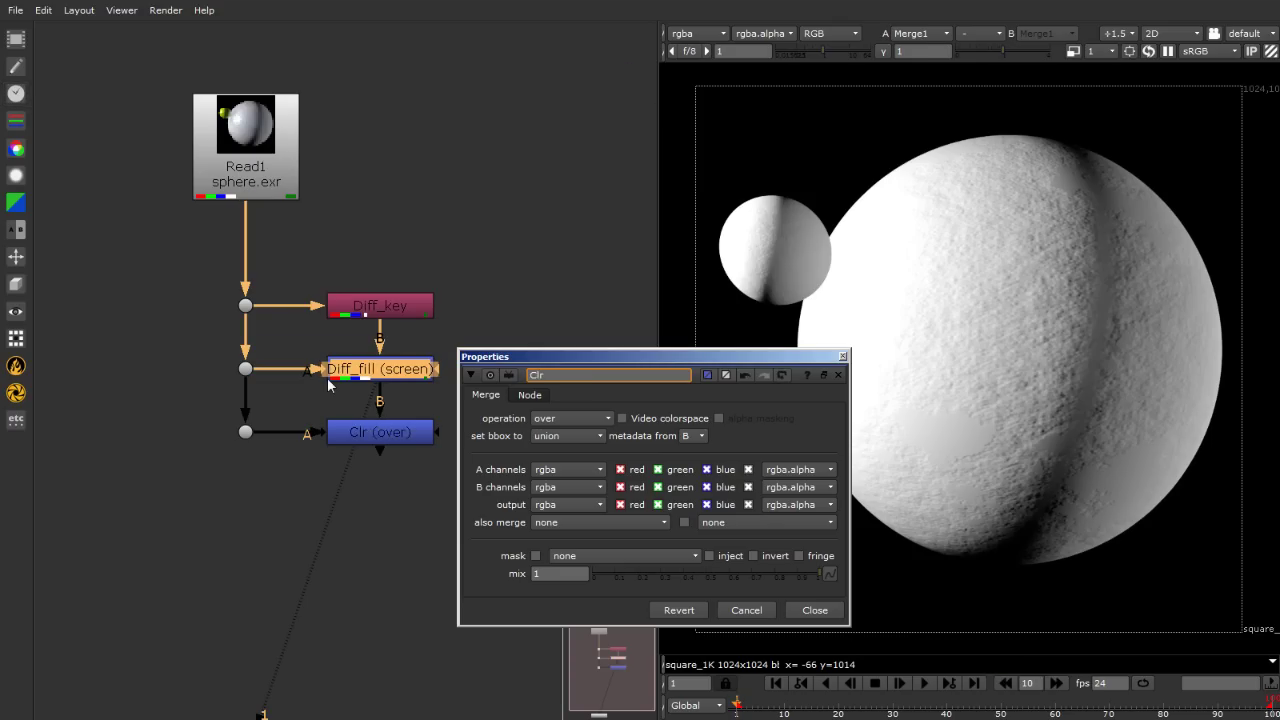
Set Clr's A channels to sphere_Color and its operation to multiply.
left_click(544, 470)
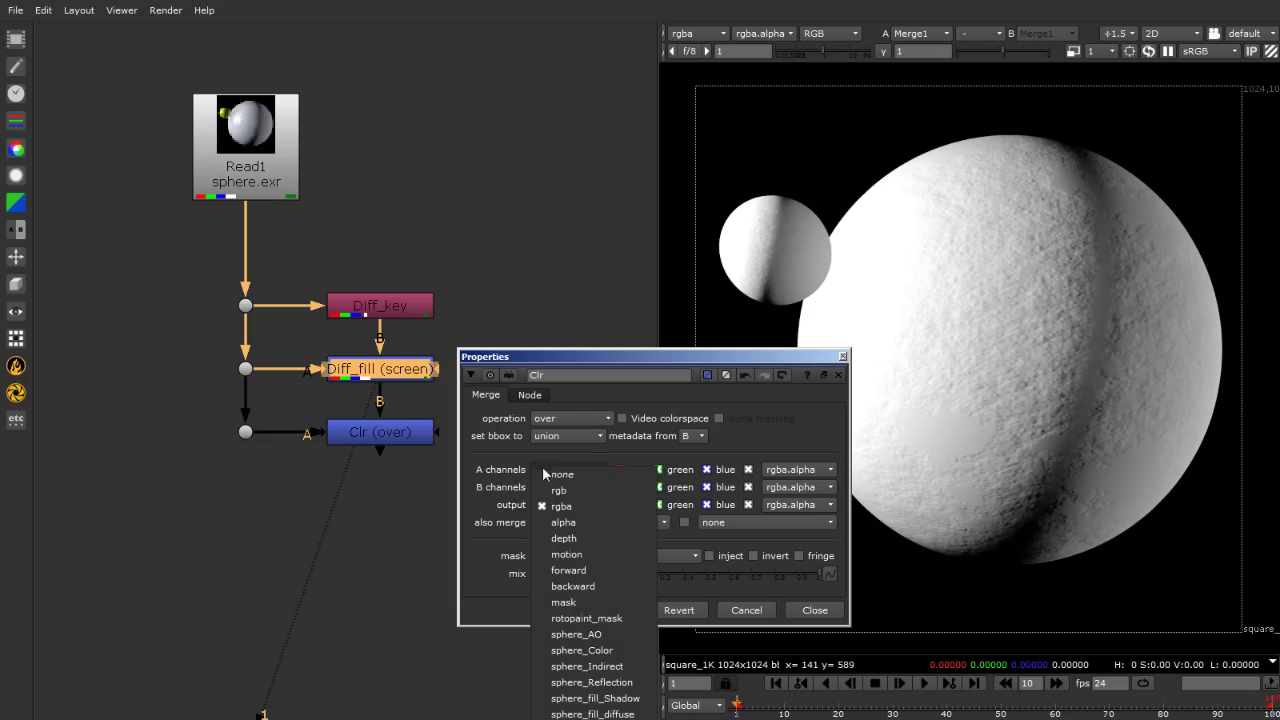
left_click(563, 652)
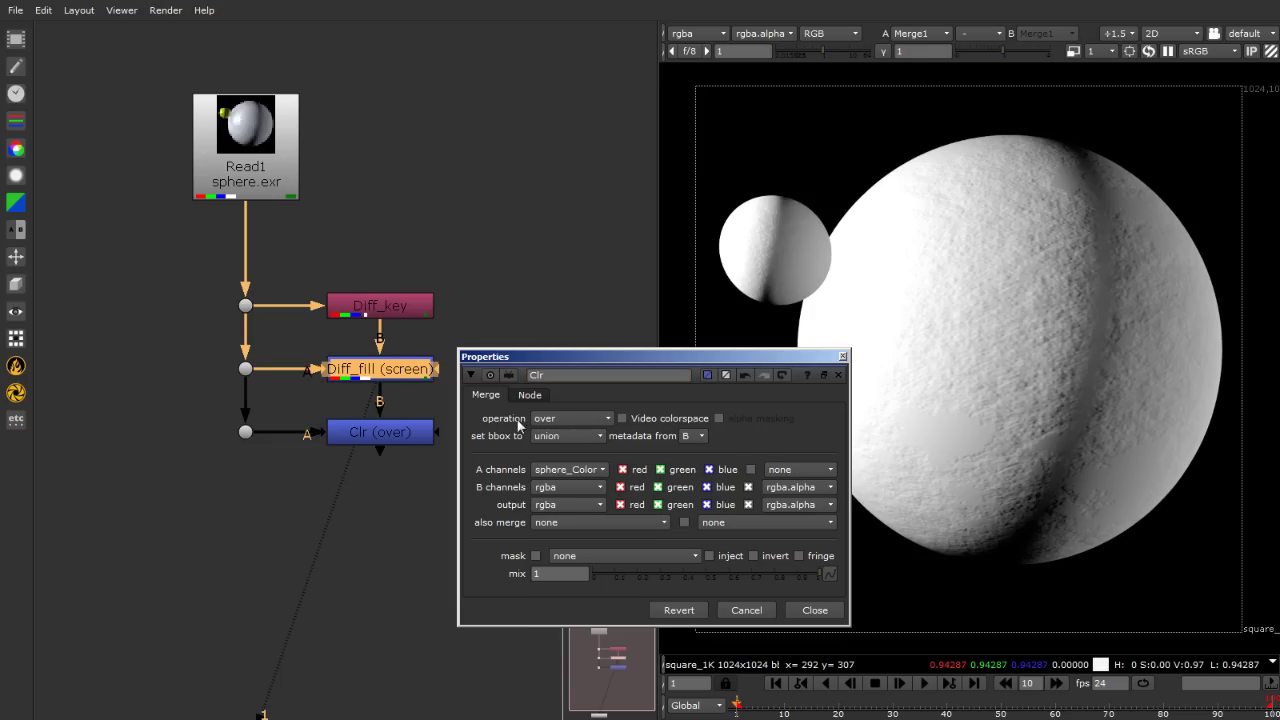
left_click(564, 418)
left_click(563, 385)
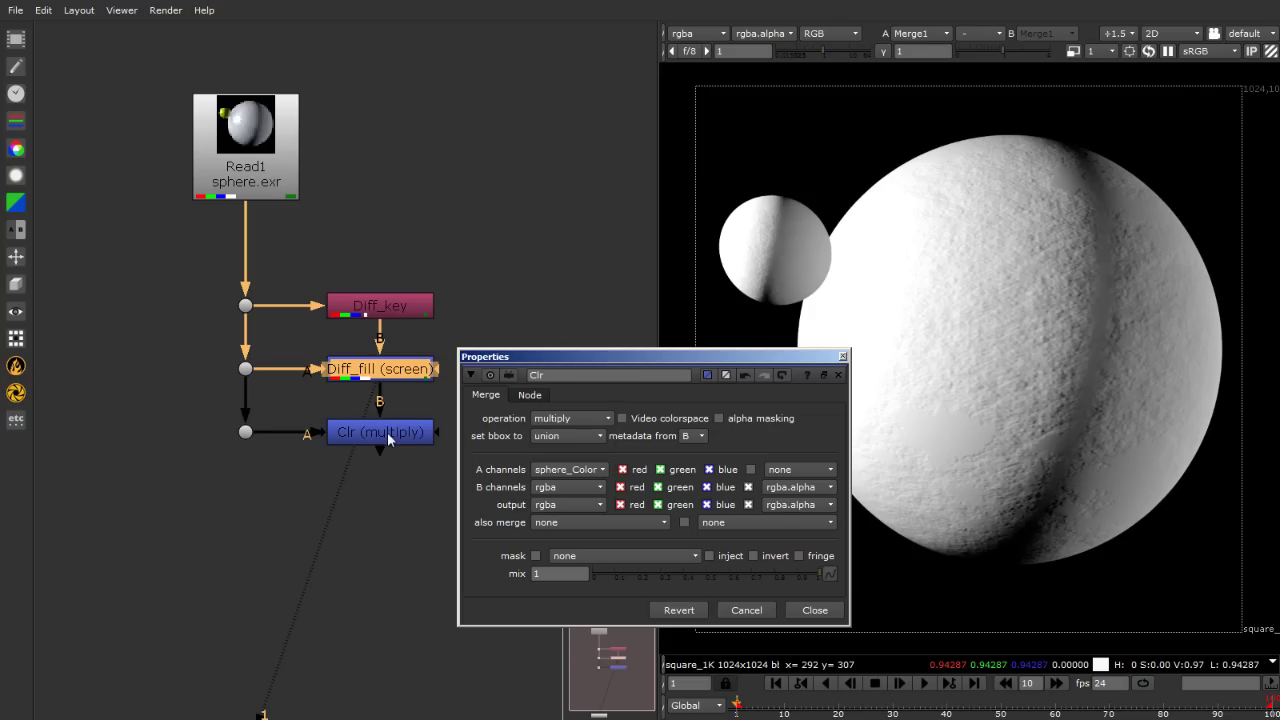
View the Clr node's output and move its properties window clear of the viewer image.
left_click(387, 432)
left_click_drag(716, 360, 958, 210)
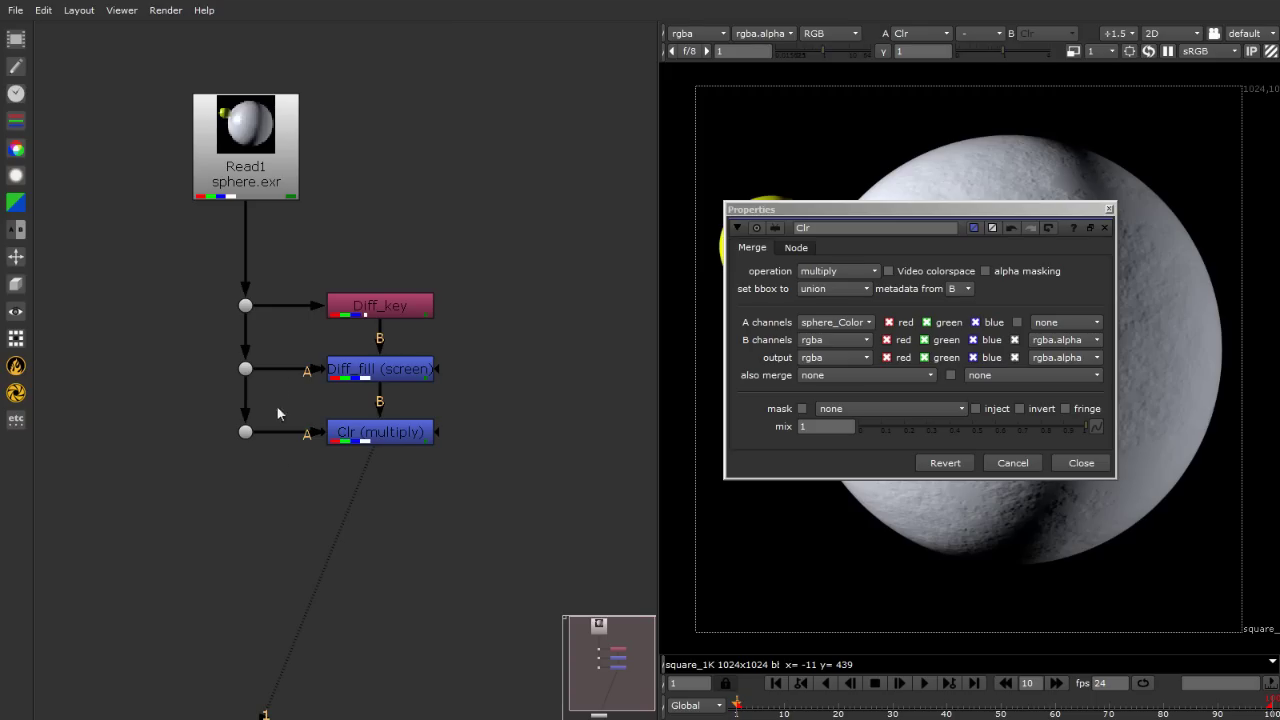
left_click_drag(430, 375, 423, 372)
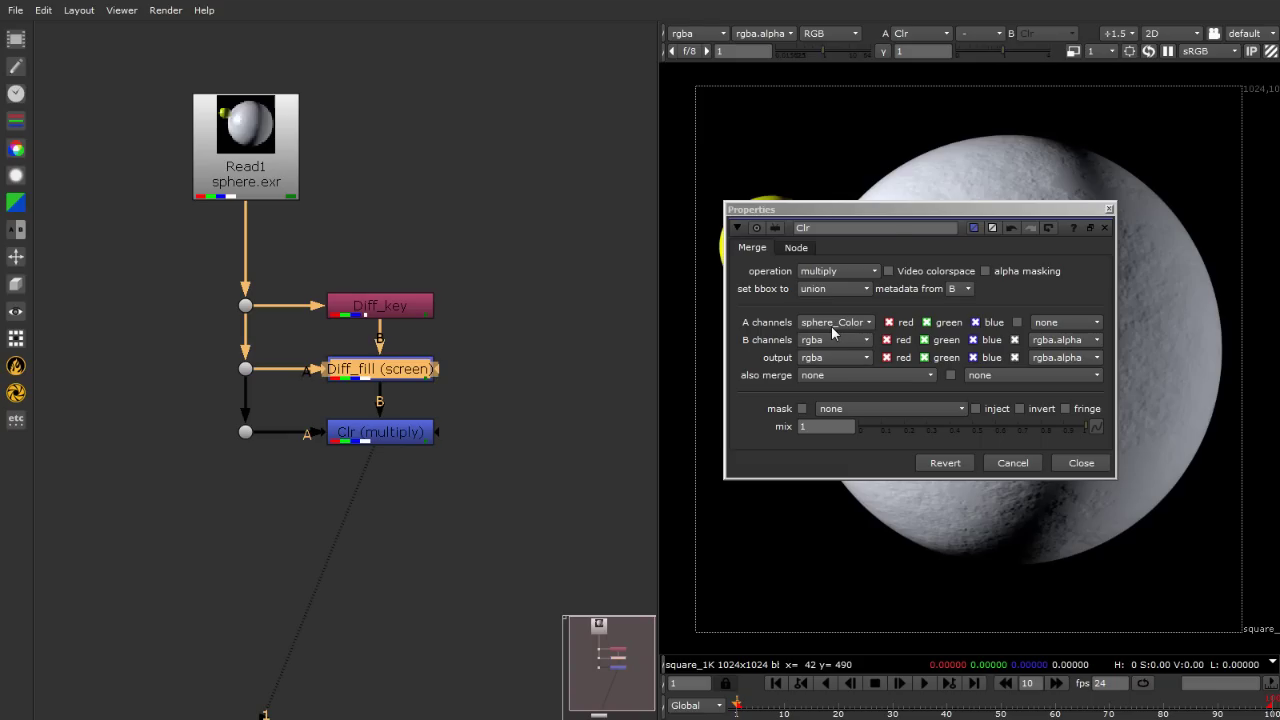
left_click_drag(896, 211, 443, 13)
left_click(518, 411)
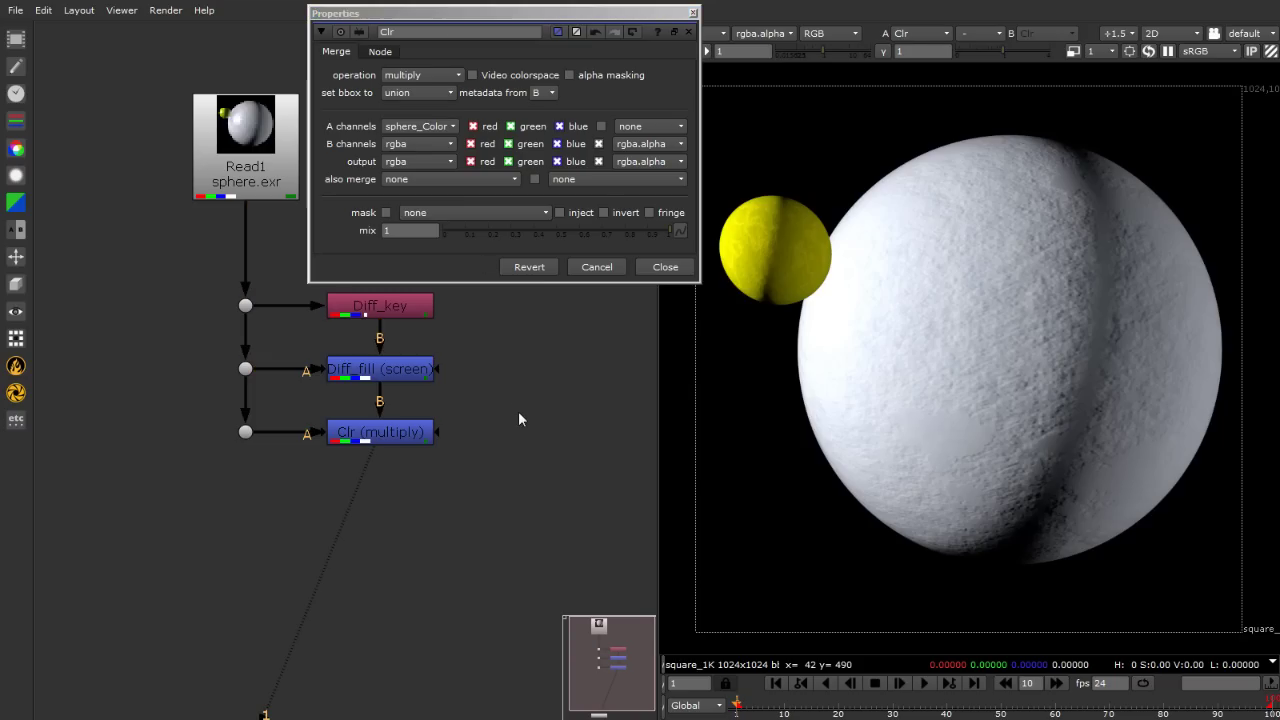
left_click(365, 438)
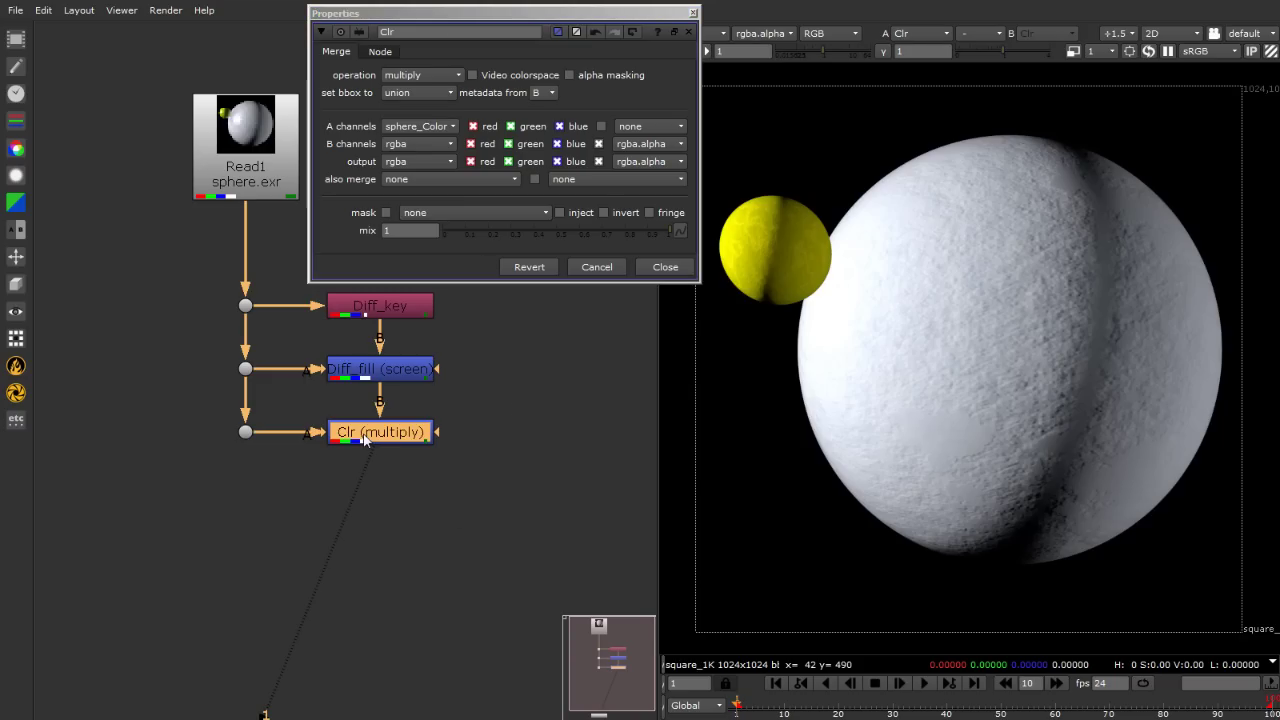
left_click(422, 514)
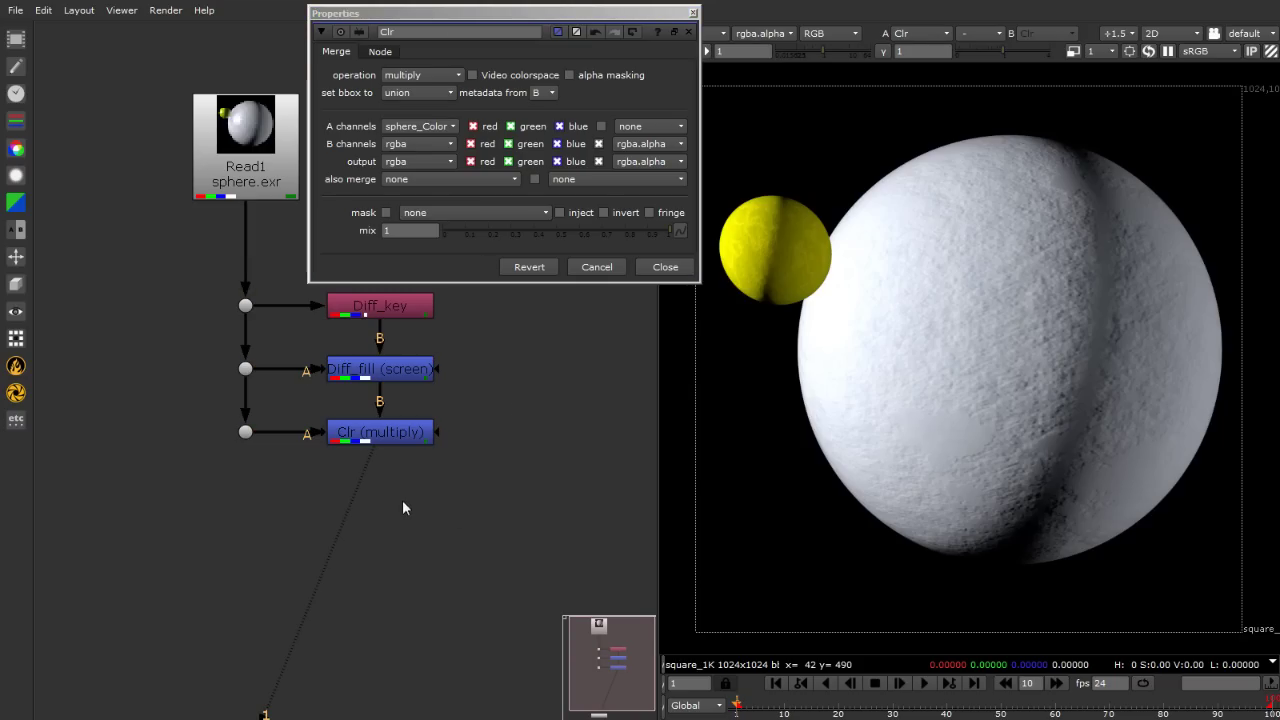
Add a Merge node after Clr, connect its A input to the Read pipe through a new dot, and view its output.
left_click(380, 433)
key("m")
left_click_drag(526, 455, 400, 500)
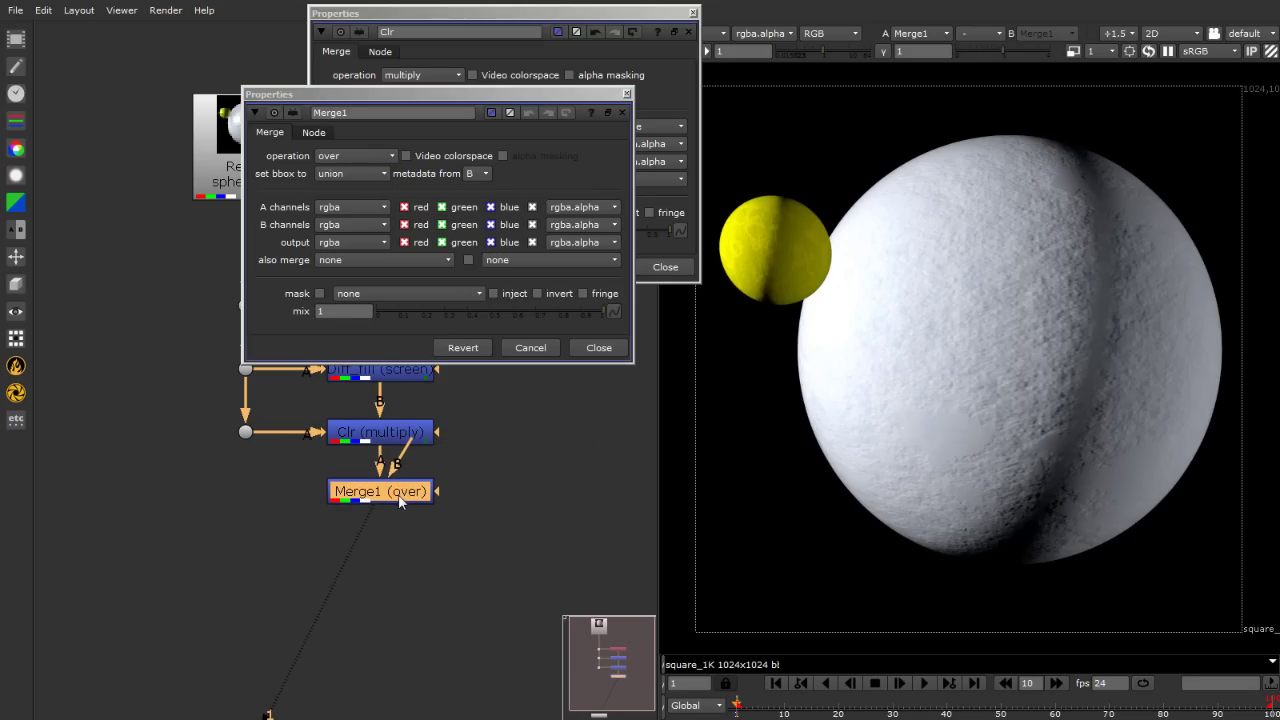
left_click_drag(358, 460, 247, 492)
left_click(262, 538)
left_click(376, 497)
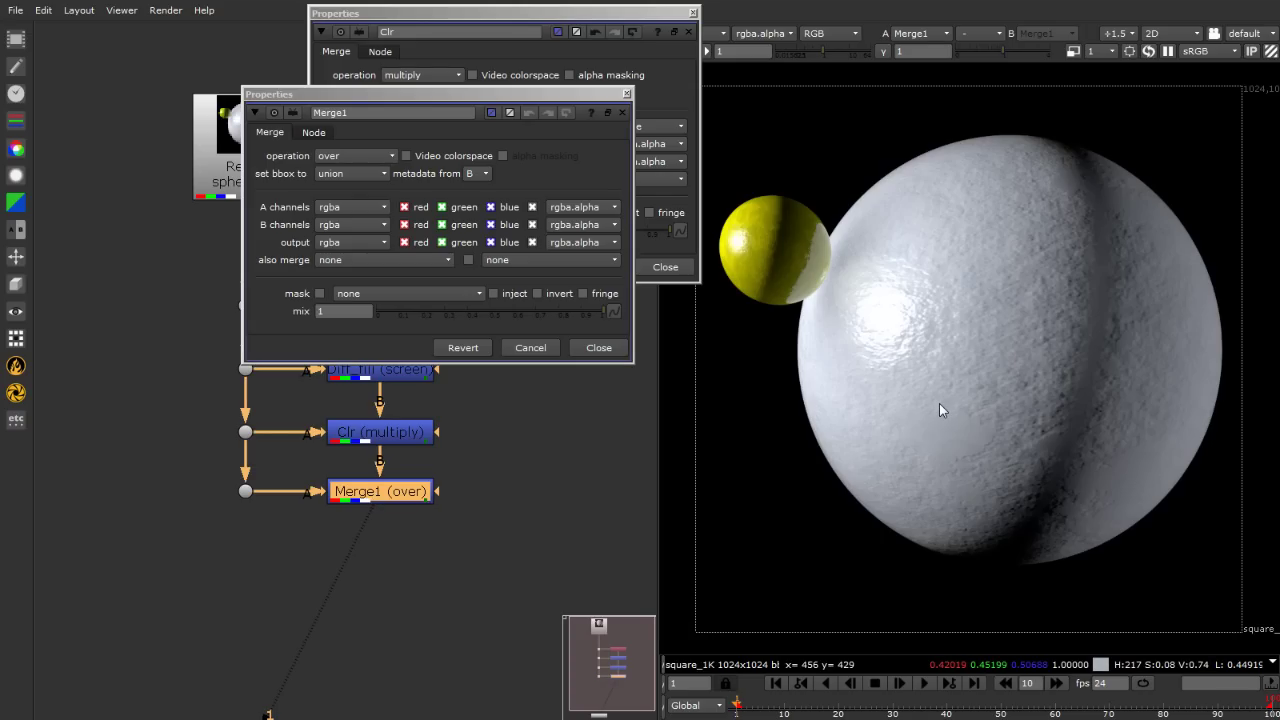
Set the new Merge's A channels to sphere_AO and its operation to multiply, then close its properties.
left_click(350, 207)
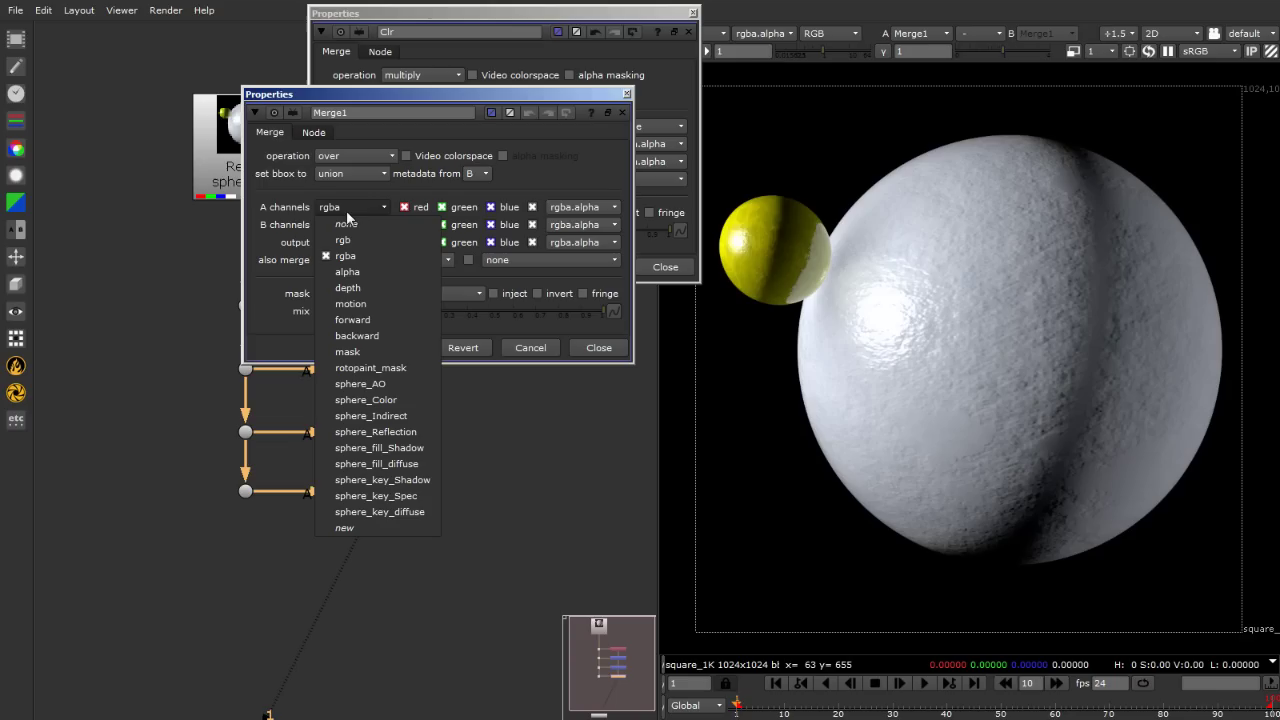
left_click(369, 385)
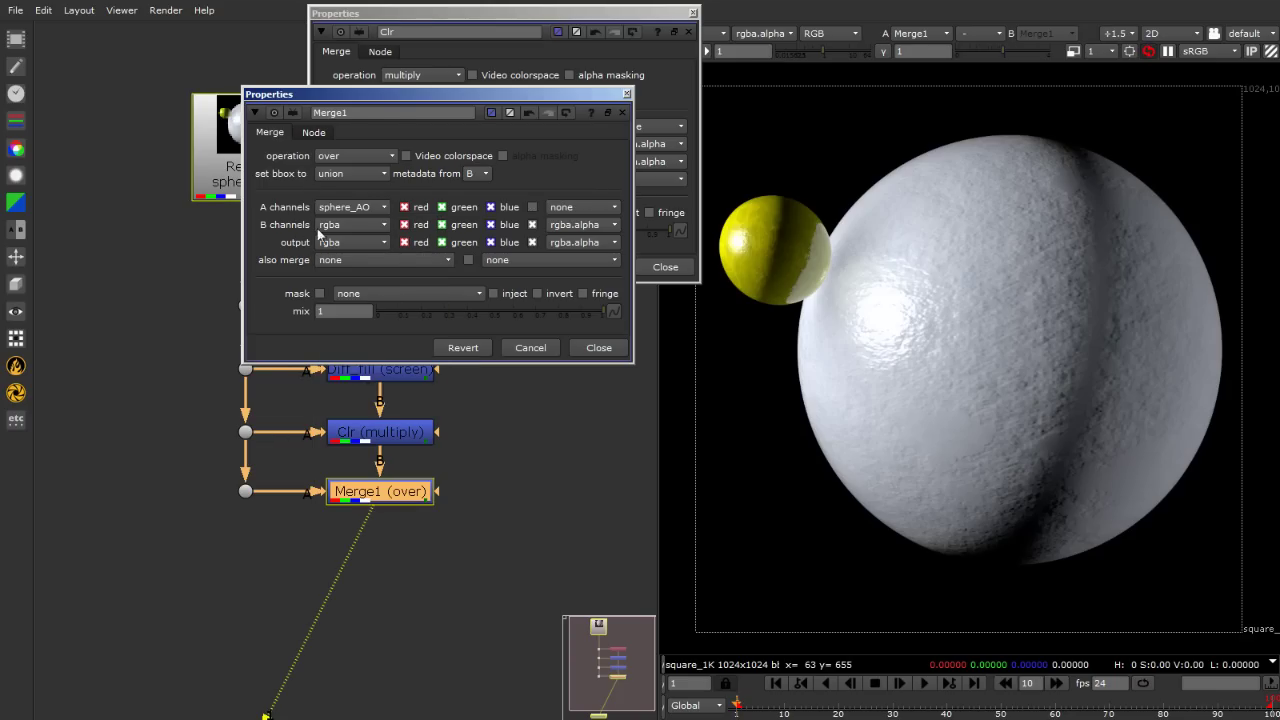
left_click(330, 157)
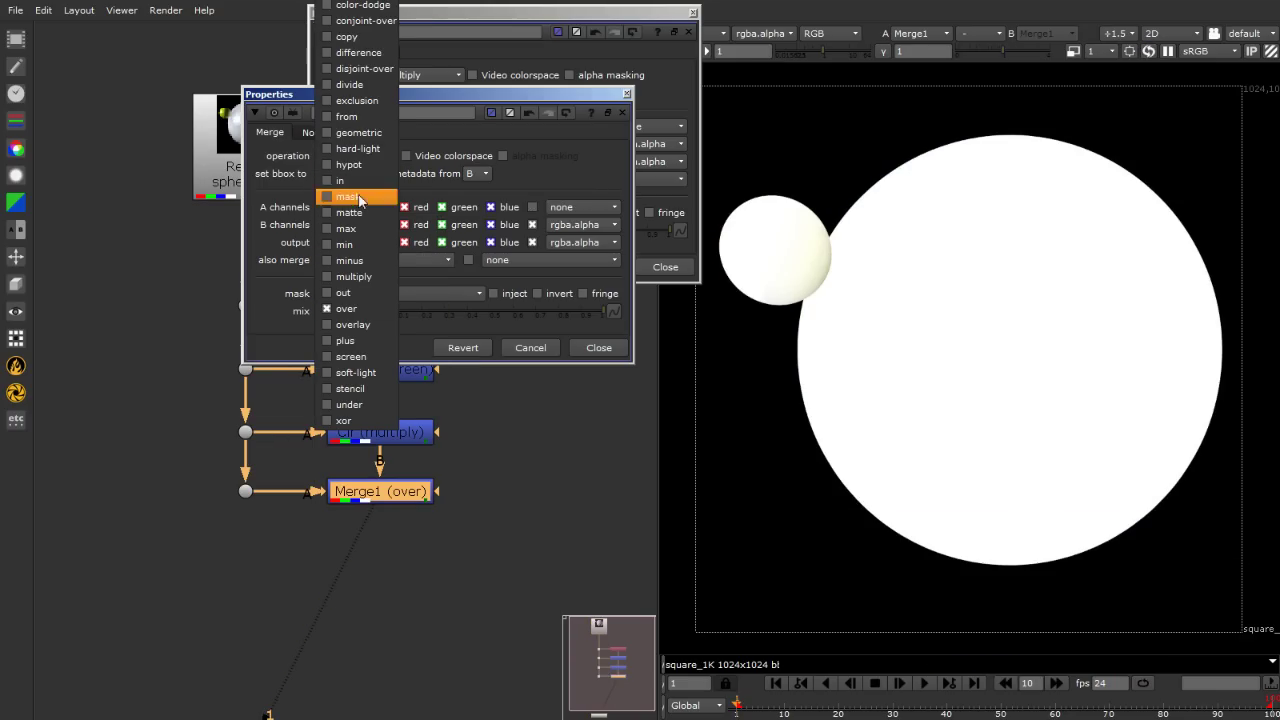
left_click(372, 275)
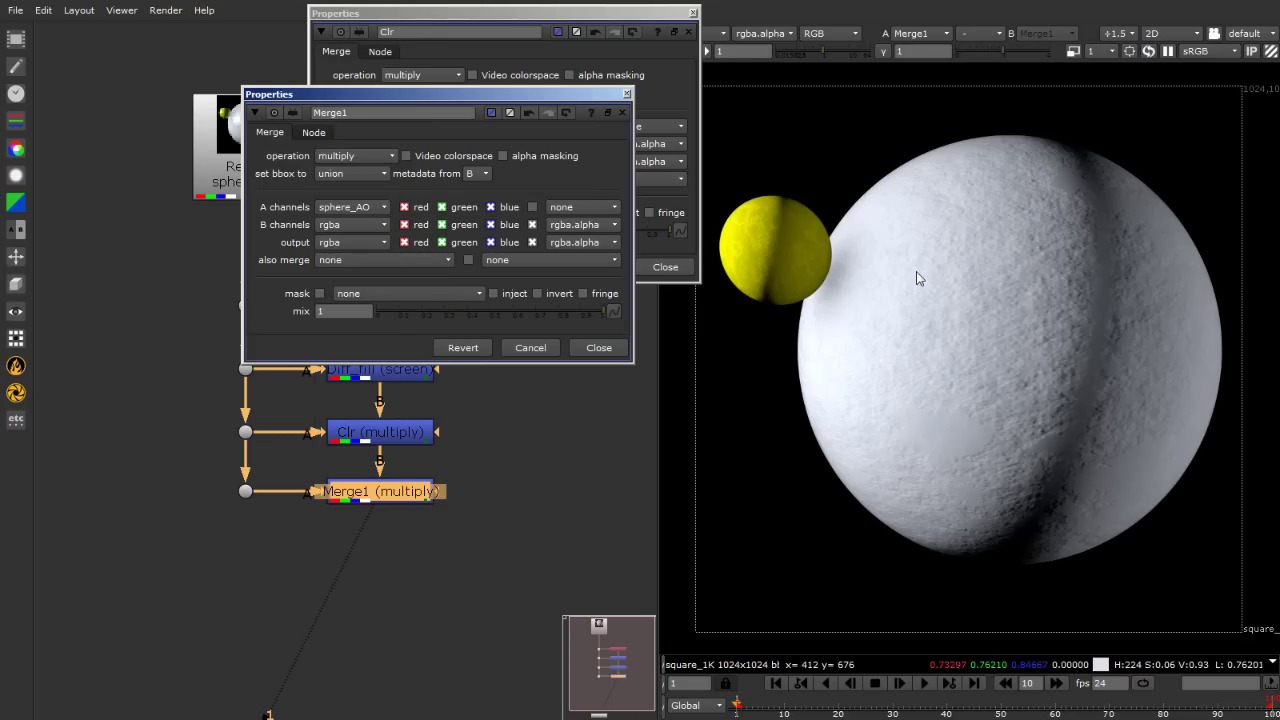
scroll(900, 268, "up", 2)
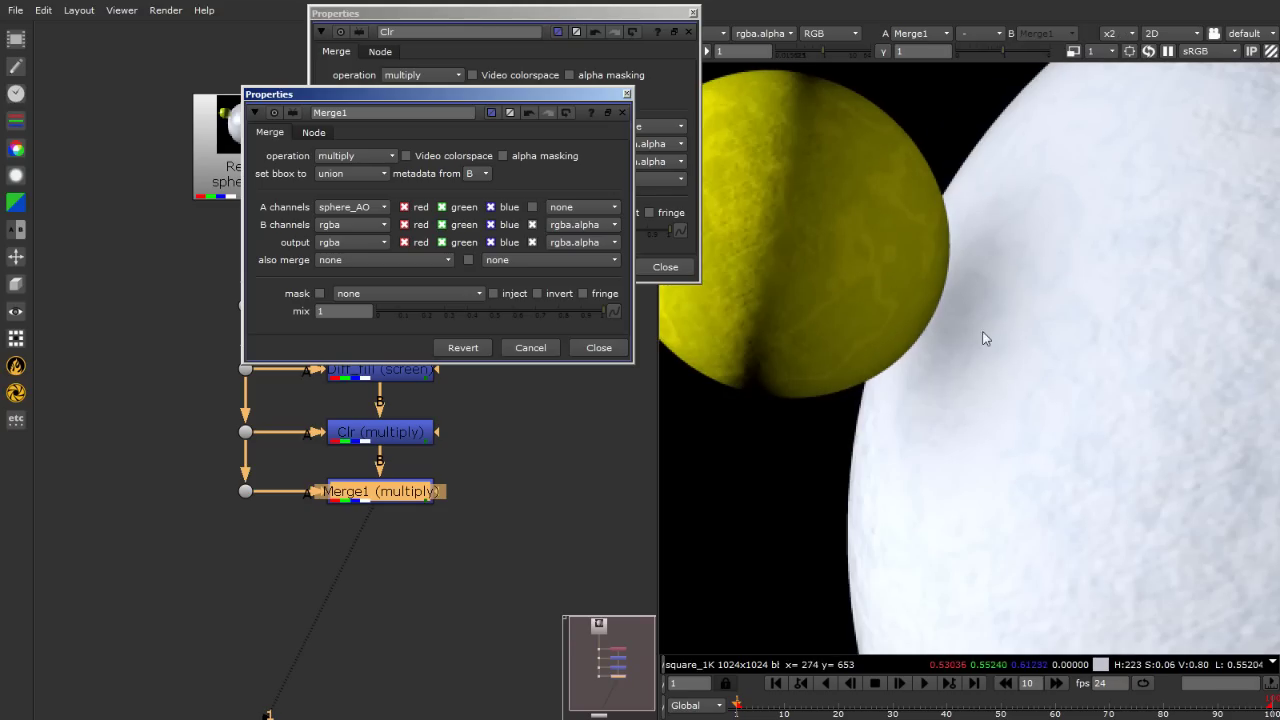
left_click(627, 95)
left_click(497, 592)
Examine the merge tree and the ambient occlusion effect where the small sphere meets the large one.
scroll(324, 561, "down", 2)
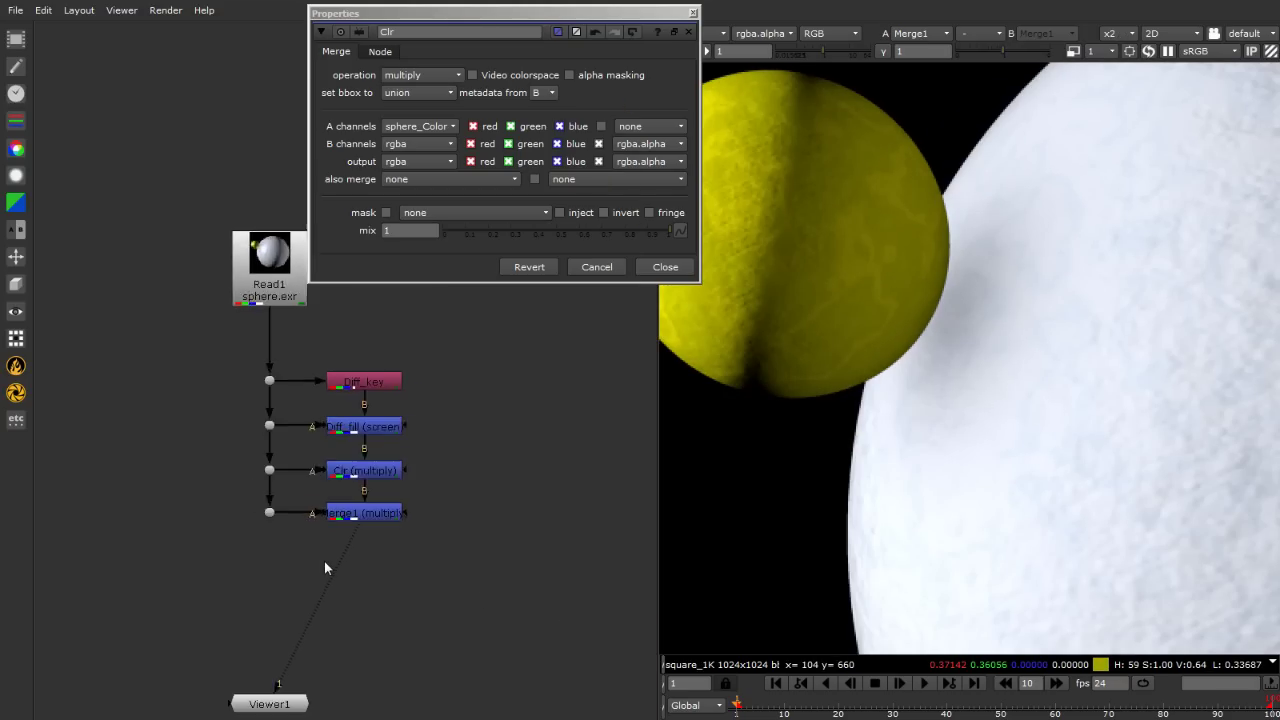
scroll(287, 517, "up", 2)
scroll(294, 527, "down", 2)
left_click_drag(190, 209, 469, 596)
left_click(469, 596)
scroll(356, 508, "up", 2)
scroll(1109, 406, "down", 3)
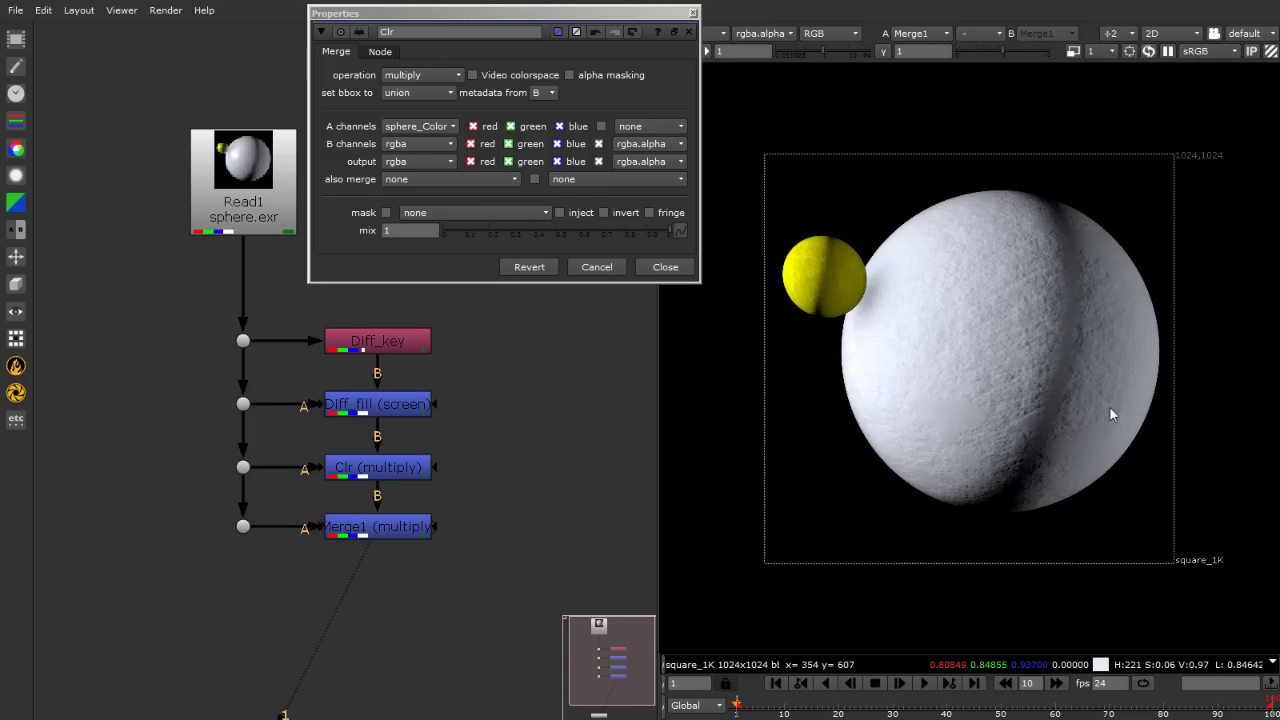
scroll(969, 324, "up", 1)
scroll(967, 324, "up", 1)
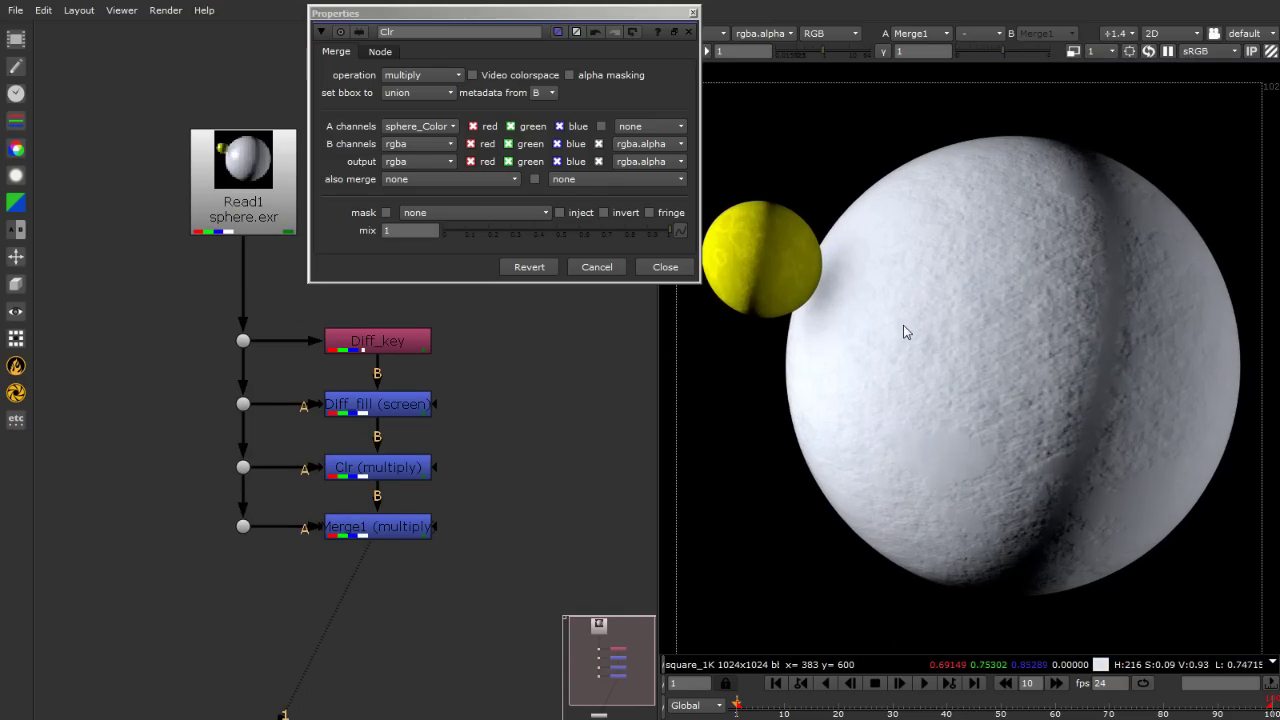
Add a Merge node below the ambient occlusion merge, with its A input connected to the Read pipe through a new dot.
key("m")
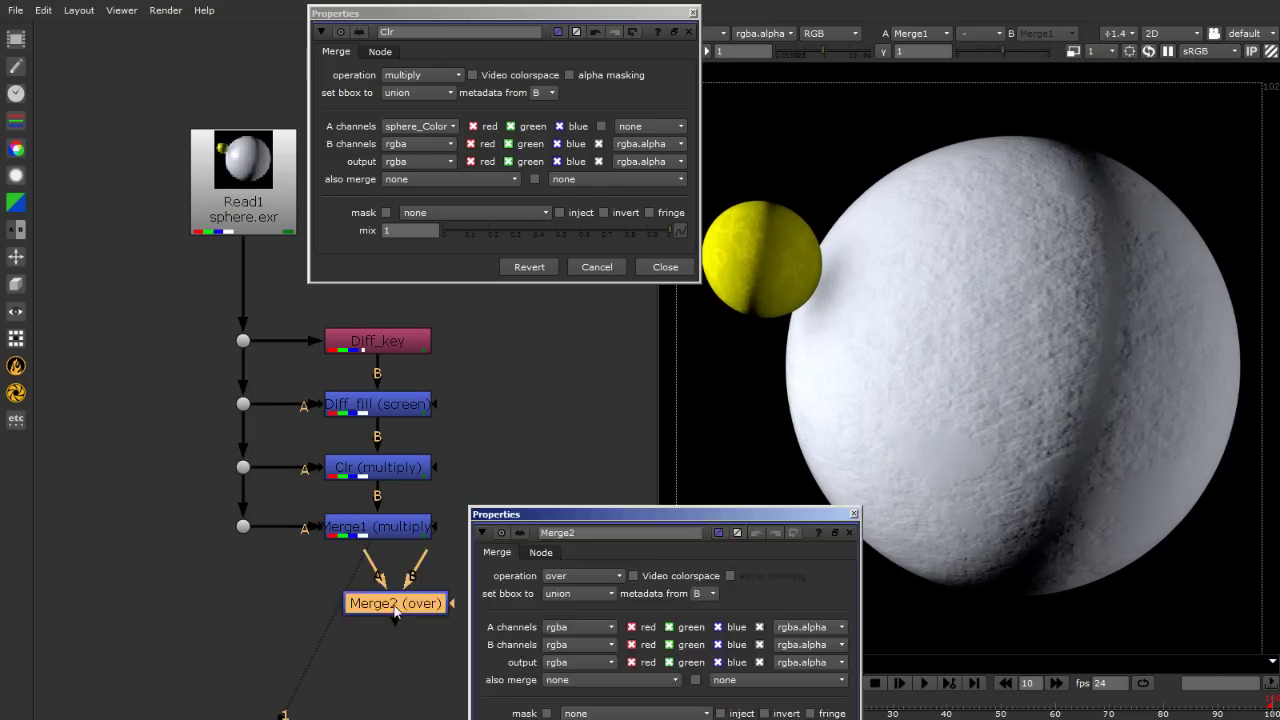
left_click_drag(400, 578, 377, 530)
left_click_drag(372, 612, 354, 596)
left_click_drag(352, 548, 243, 587)
left_click(291, 557, "ctrl")
Delete the Merge node just added below the ambient occlusion merge.
left_click(580, 577)
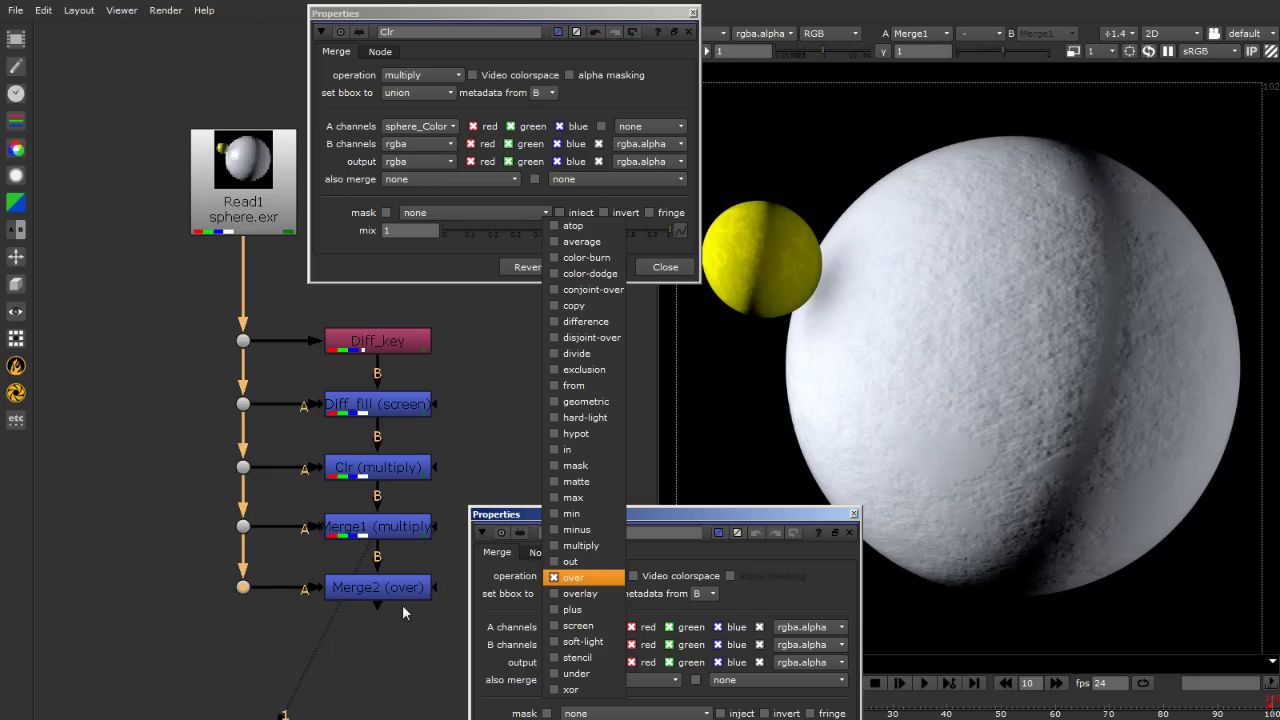
left_click(403, 606)
left_click(552, 627)
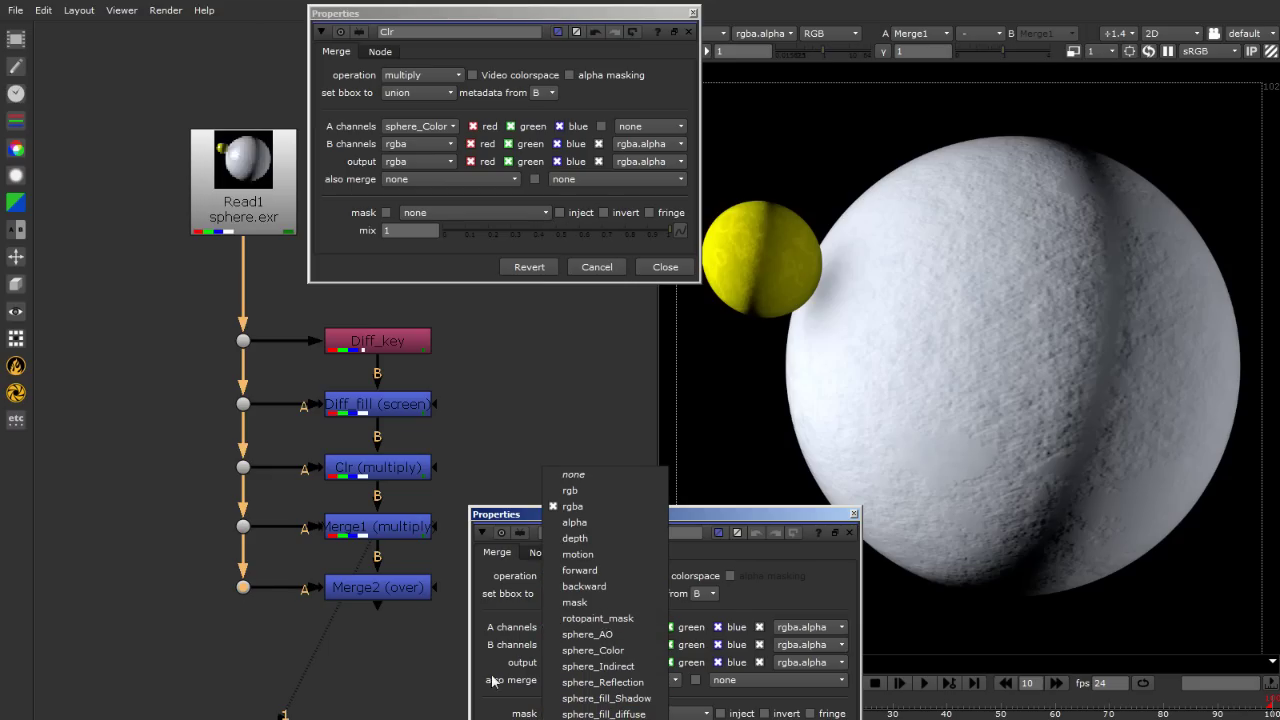
left_click(335, 692)
mouse_move(383, 599)
left_mouse_down()
mouse_move(383, 630)
mouse_move(376, 593)
left_mouse_up()
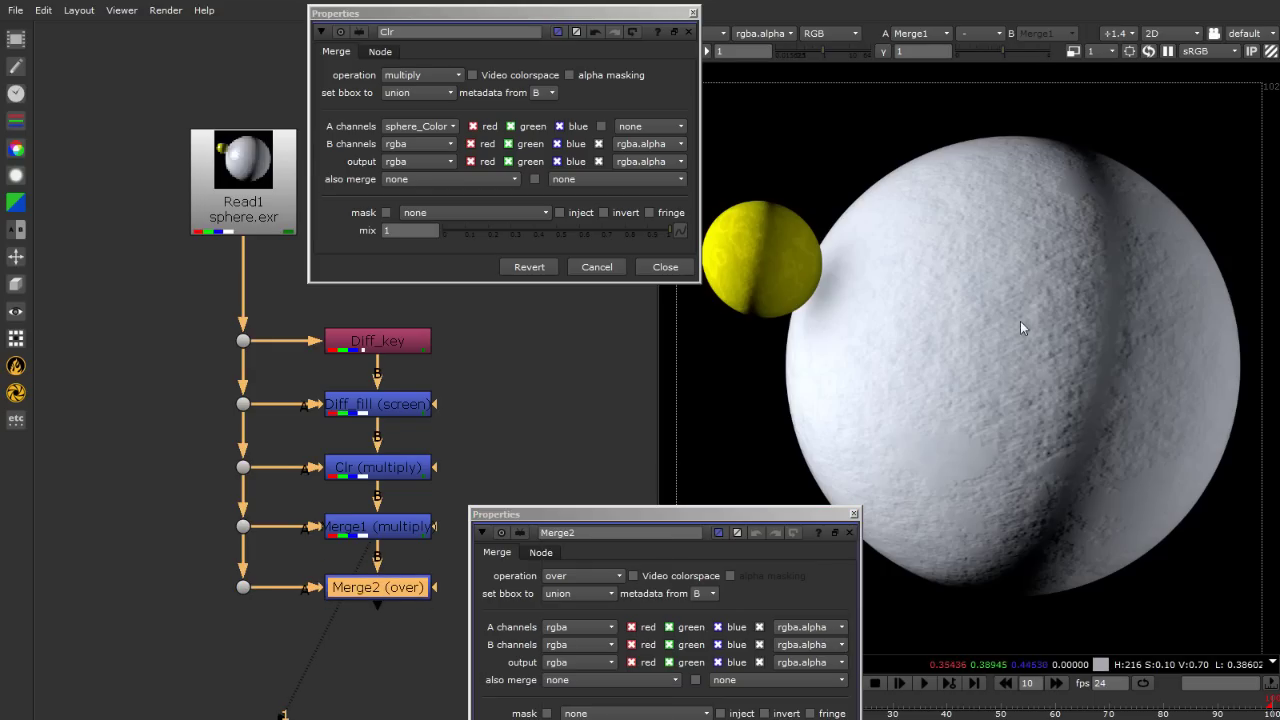
left_click(337, 629)
left_click(377, 587)
key("Delete")
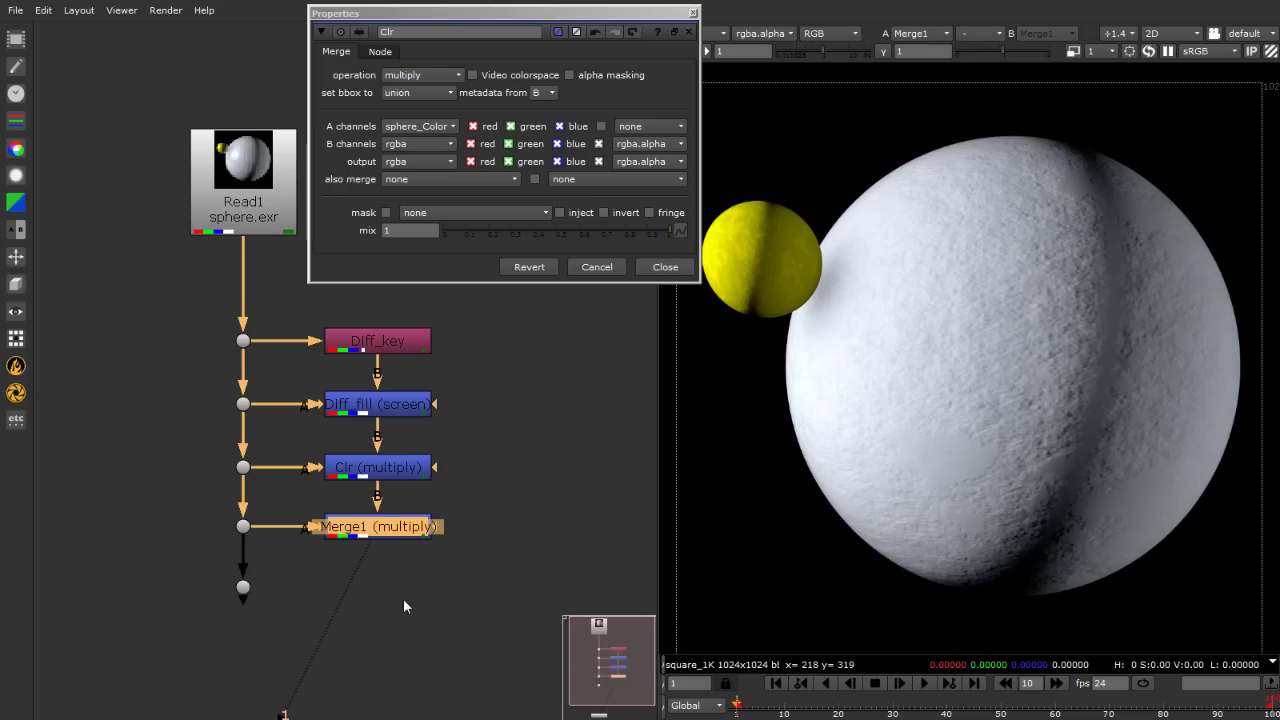
left_click(403, 606)
Add a Grade node after the ambient occlusion merge and connect its mask input to the lowest dot on the Read pipe.
left_click(380, 530)
key("g")
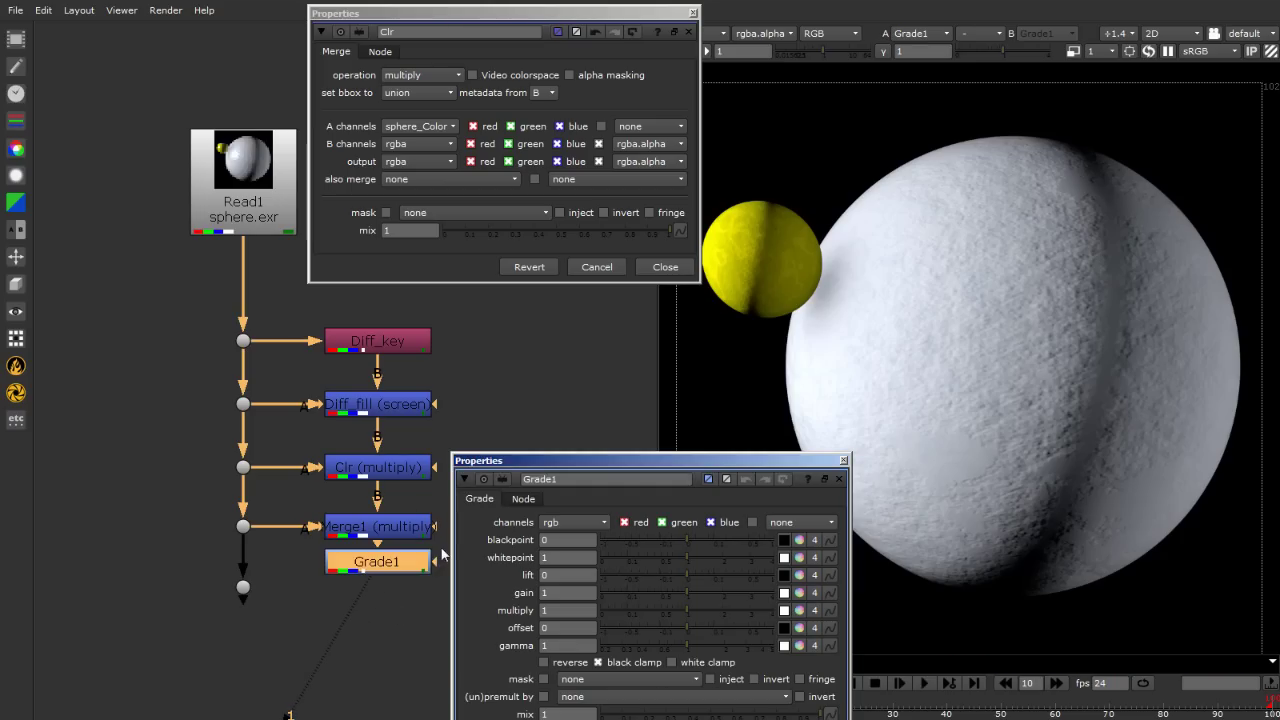
left_click_drag(405, 572, 237, 594)
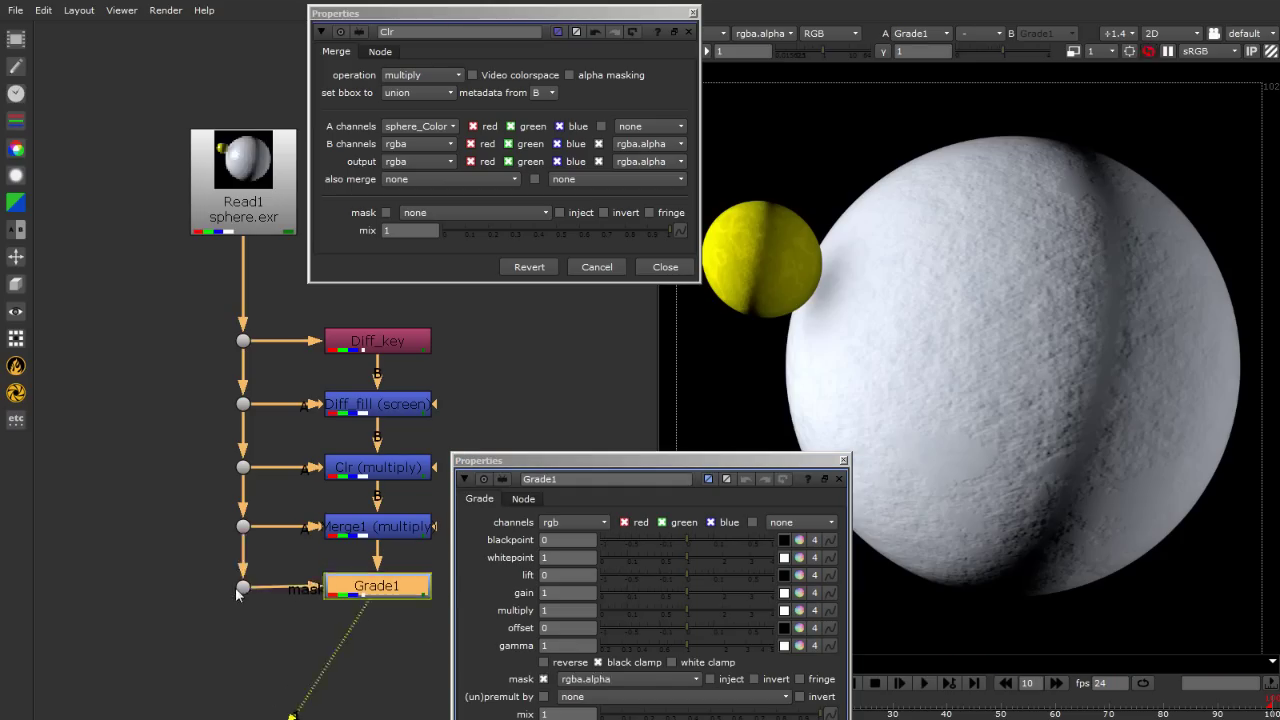
left_click(238, 634)
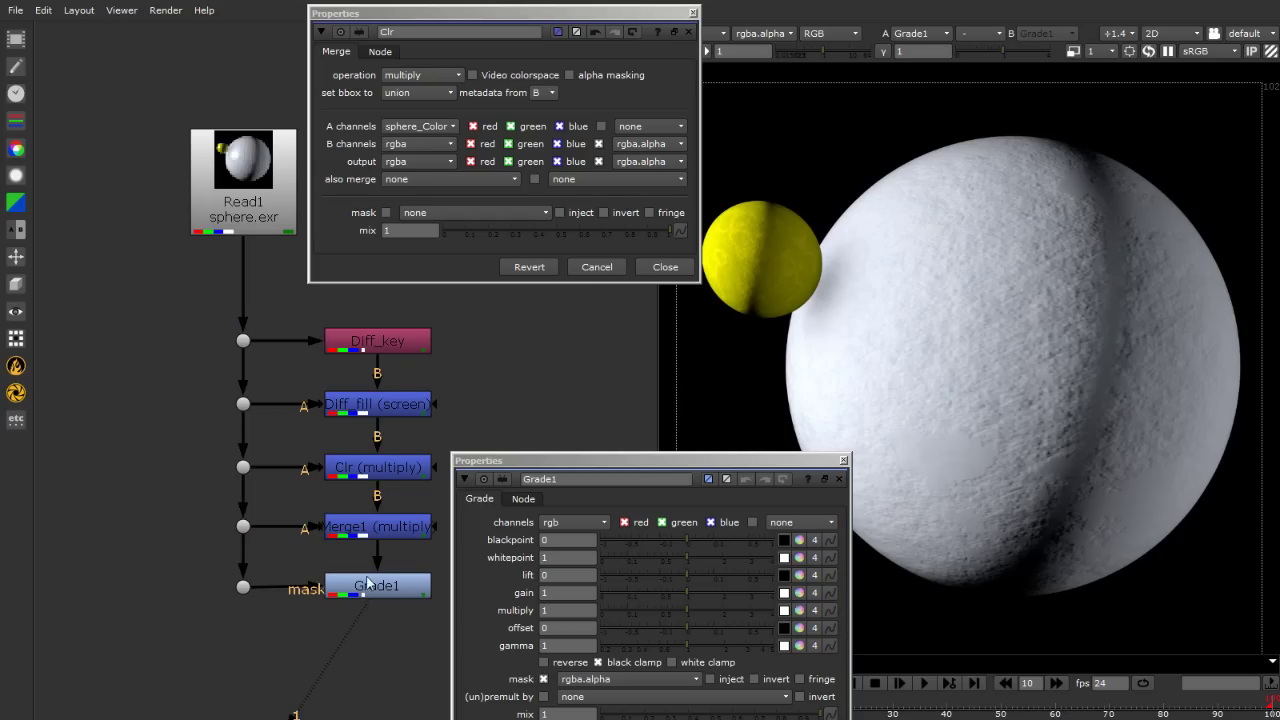
Move the Grade node's properties window off the viewer and set its multiply to 0.
left_click(368, 584)
left_click_drag(610, 468, 293, 43)
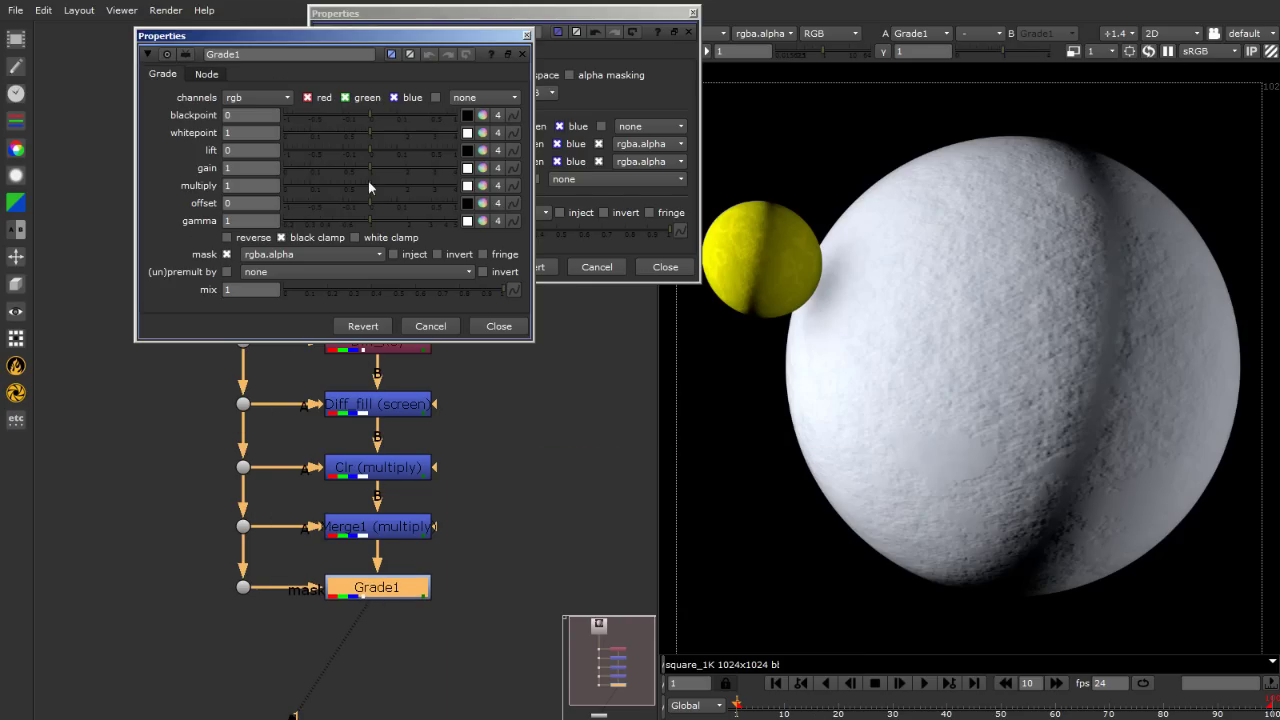
left_click_drag(368, 182, 271, 200)
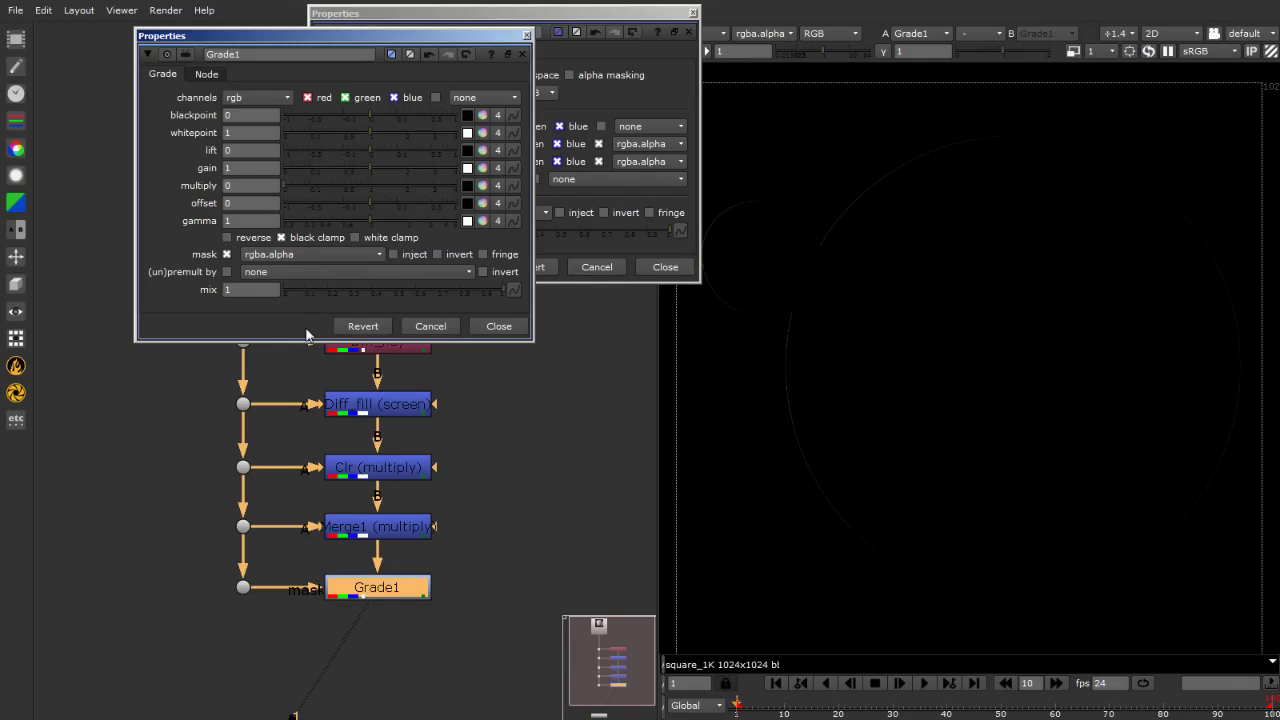
Set the Grade's mask channel to sphere_key_Shadow.alpha, keep its multiply at 0 and close its properties.
left_click(276, 256)
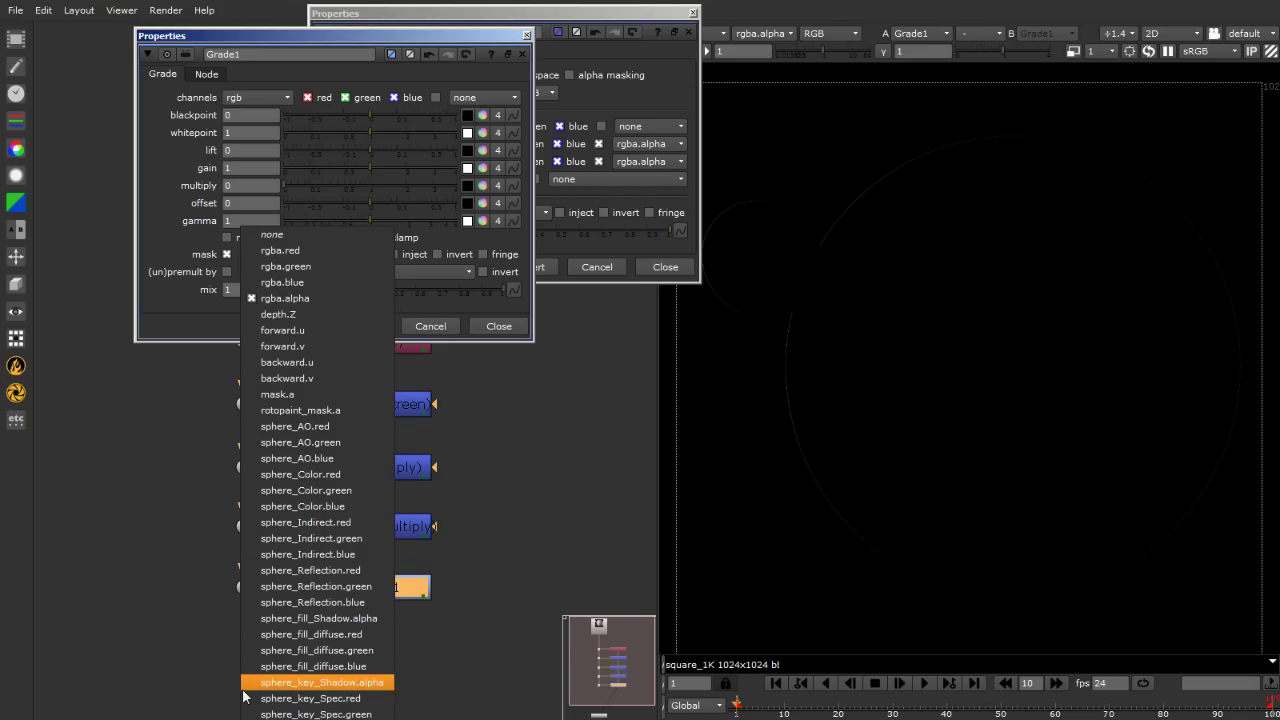
left_click(359, 683)
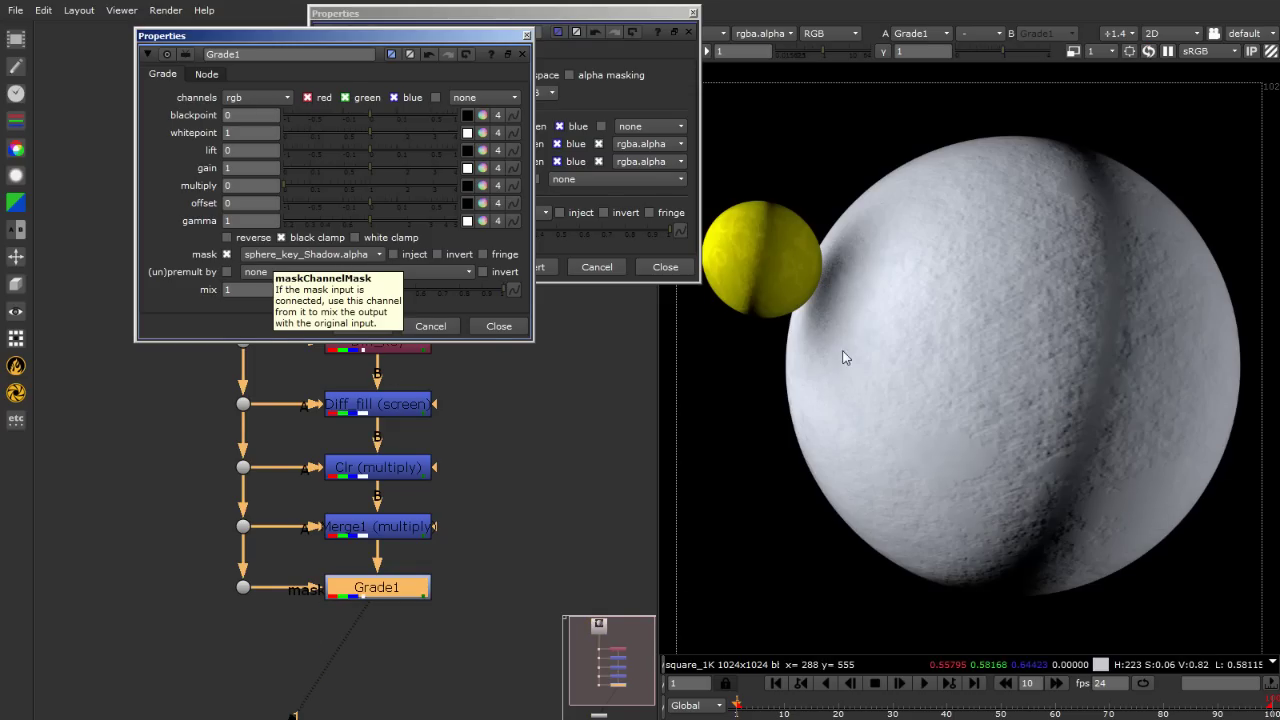
mouse_move(283, 186)
left_mouse_down()
mouse_move(373, 187)
mouse_move(269, 196)
mouse_move(378, 172)
mouse_move(270, 186)
left_mouse_up()
left_click(388, 606)
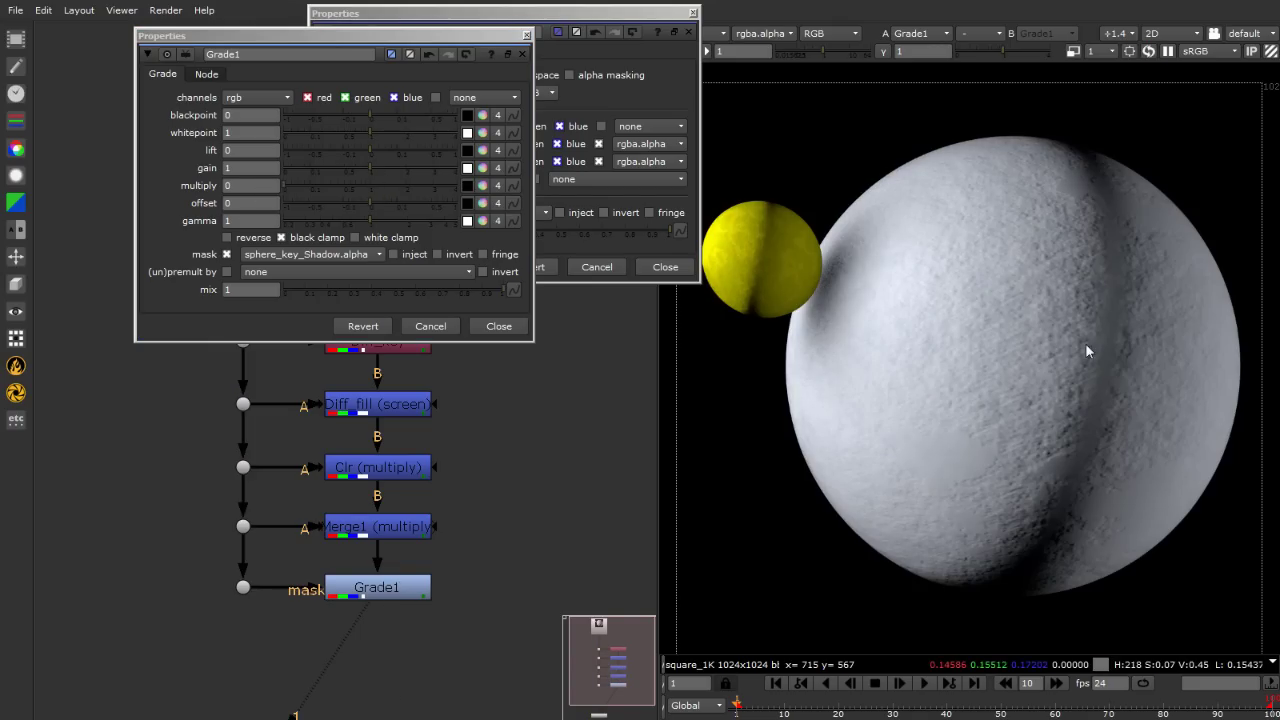
left_click(527, 35)
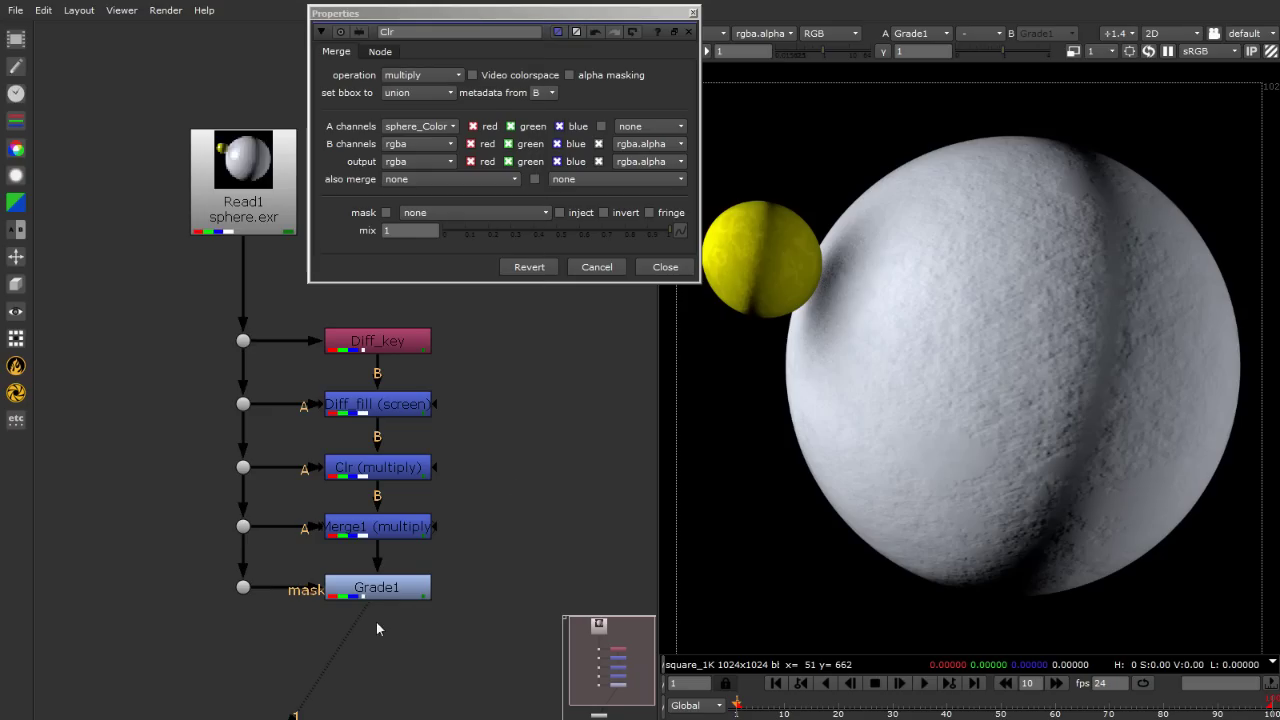
Add a second Grade below the first, with its mask connected to the Read pipe through a new dot, and name the first Shdw_key.
left_click(380, 590)
key("g")
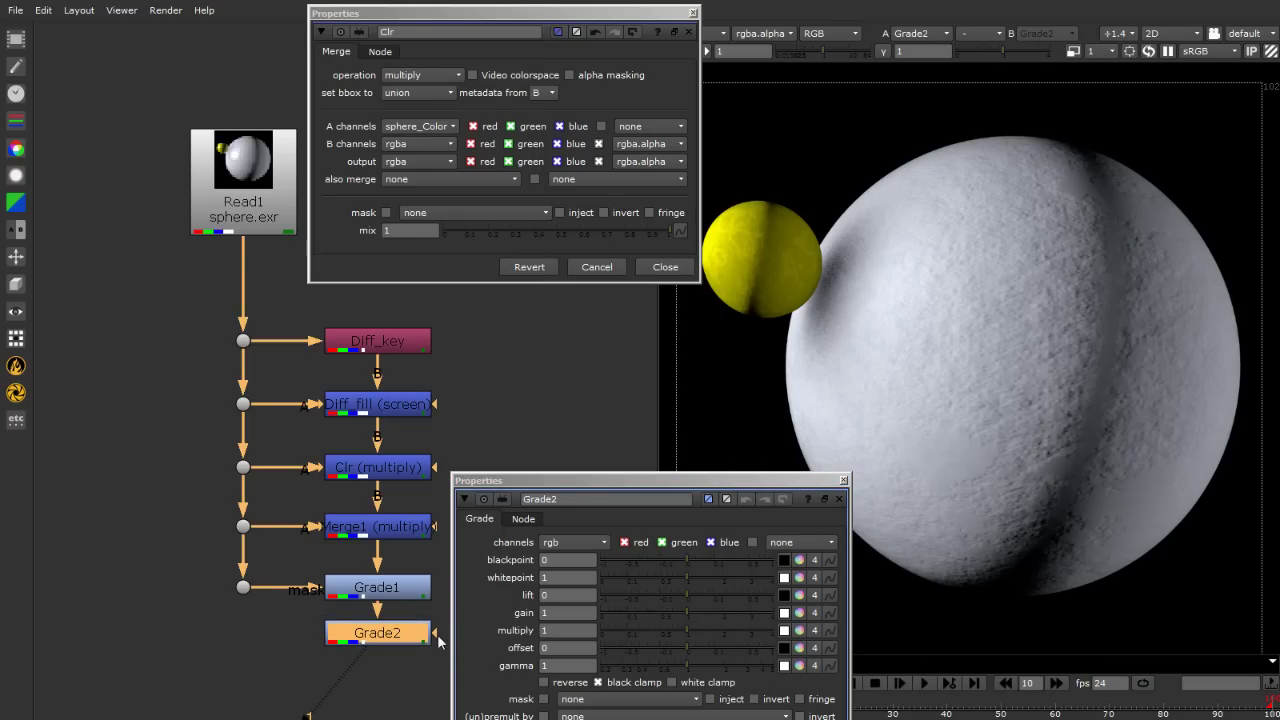
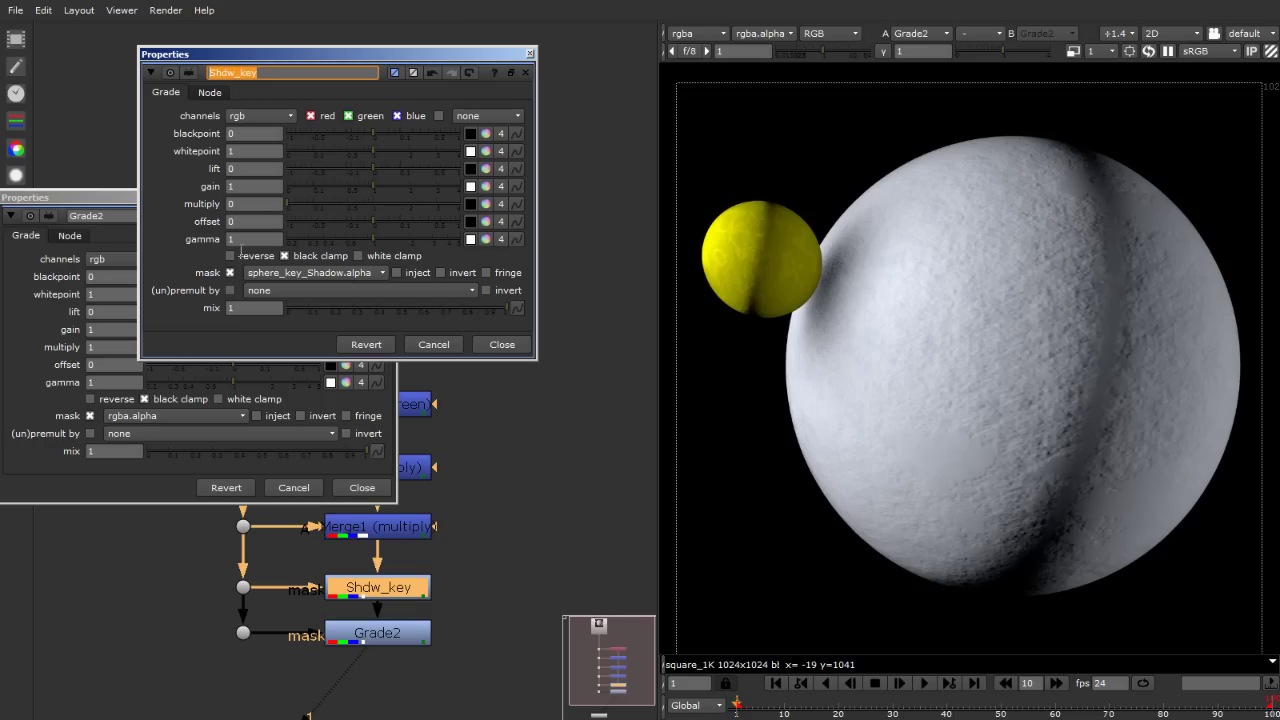
left_click(502, 344)
Rename the second Grade node to Shdw_fill.
double_click(140, 215)
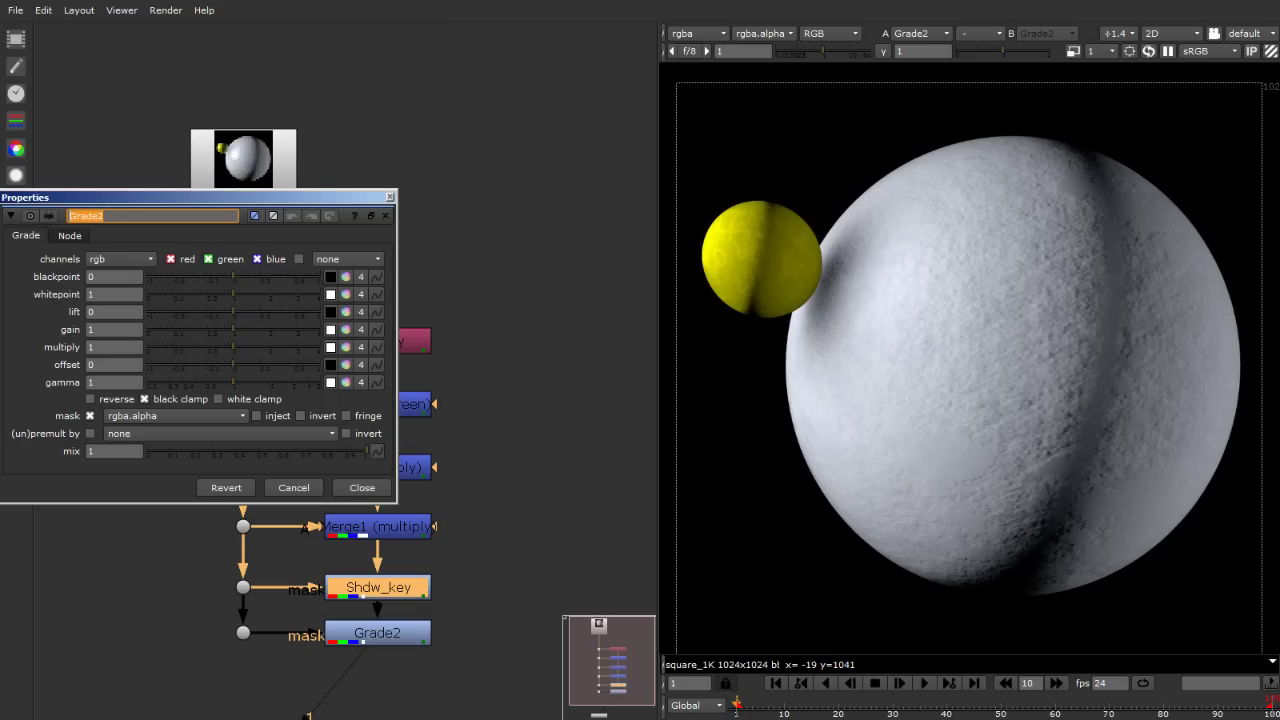
type("Shdw_key")
key("shift+Left")
key("shift+Left")
key("shift+Left")
type("fill")
key("Return")
Set the Shdw_fill mask channel to sphere_fill_Shadow.alpha and its multiply to 0, and close its properties.
left_click(131, 416)
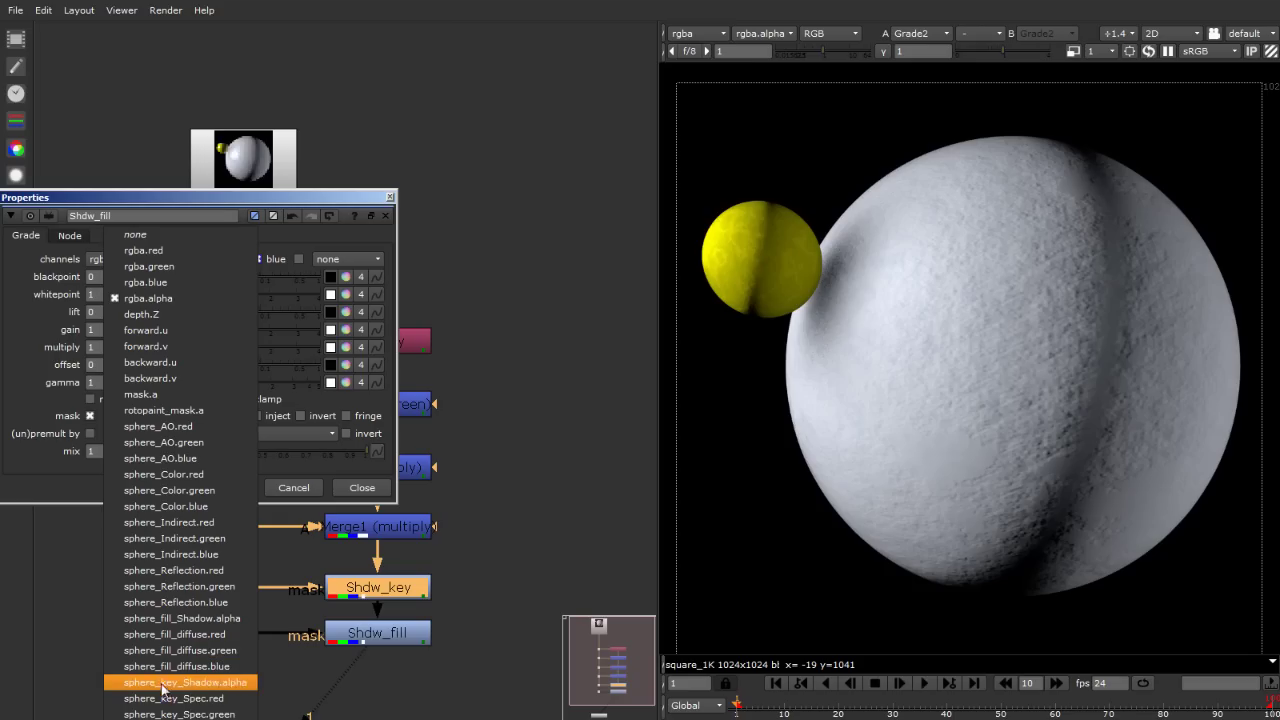
left_click(152, 618)
left_click(151, 624)
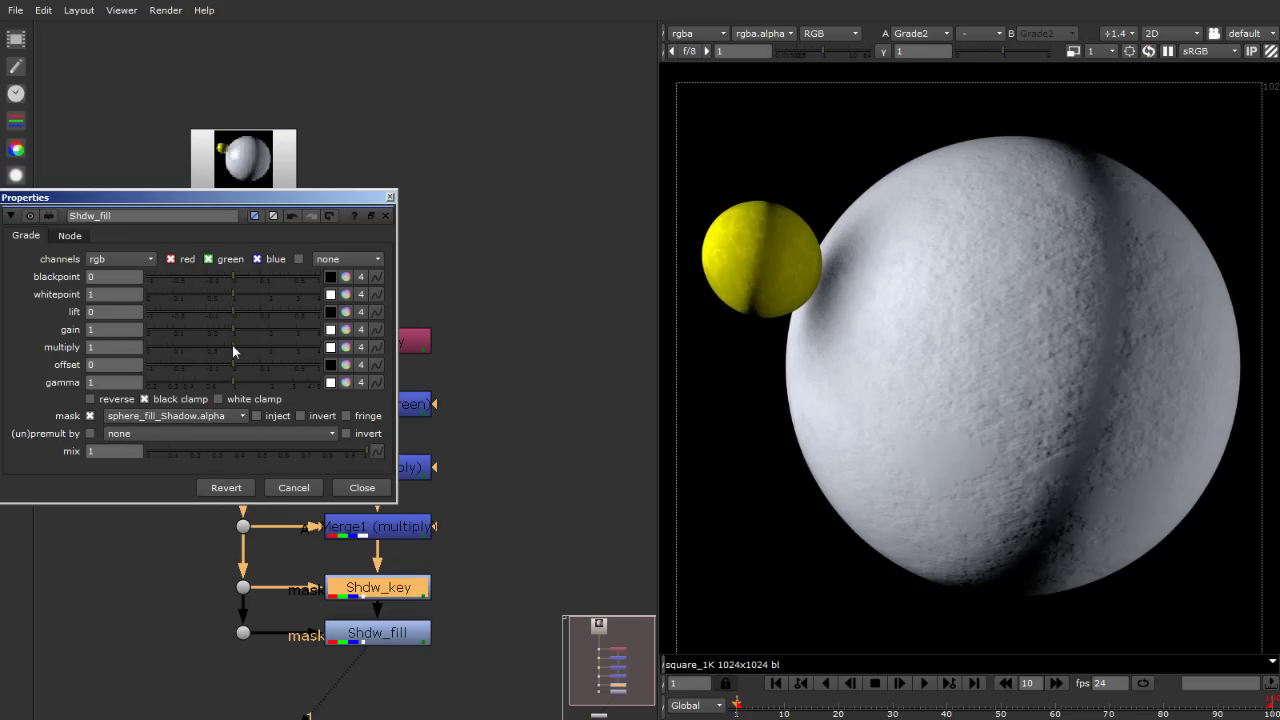
left_click_drag(232, 349, 147, 345)
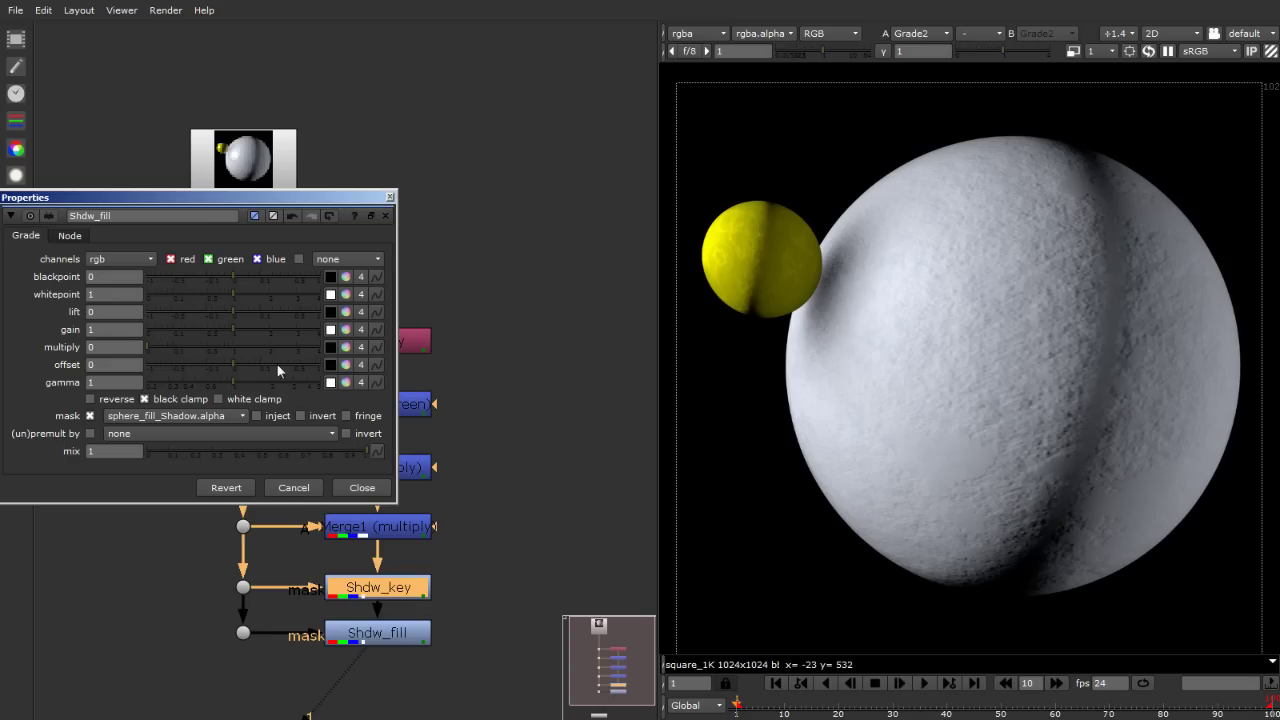
left_click(390, 197)
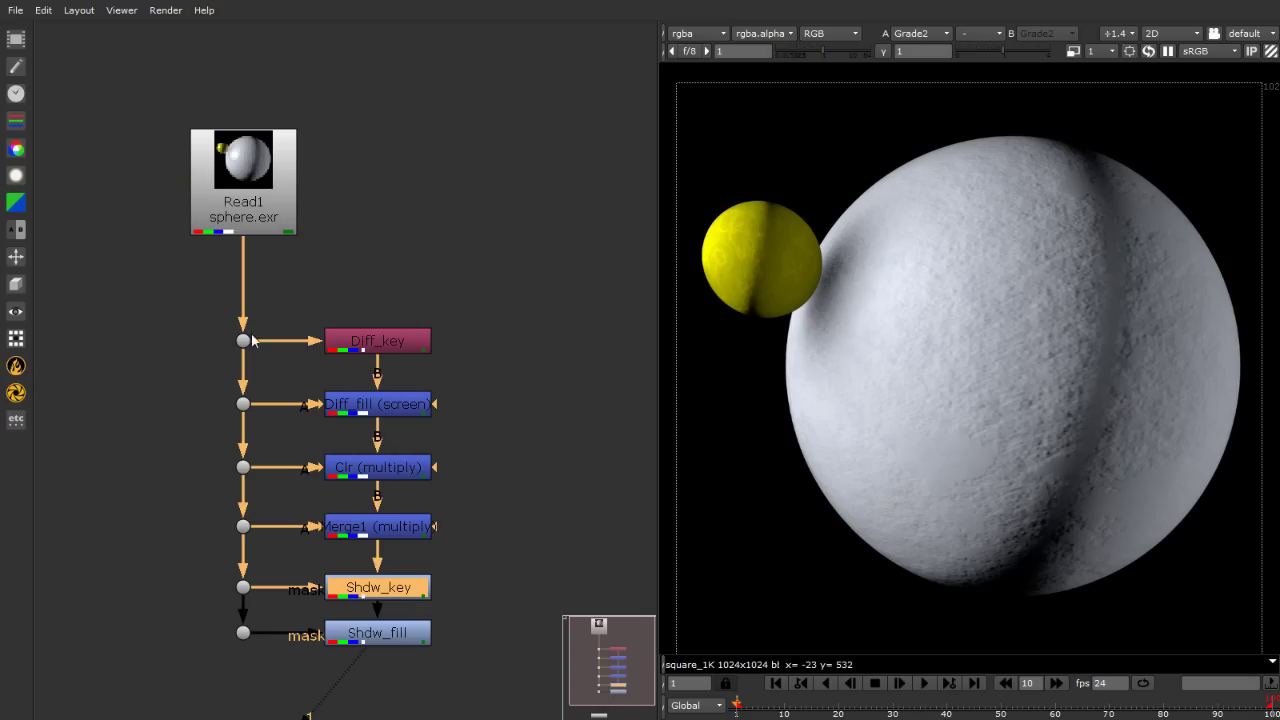
Move the Shdw_fill node and its dot down together to leave more space below Shdw_key.
left_click(529, 587)
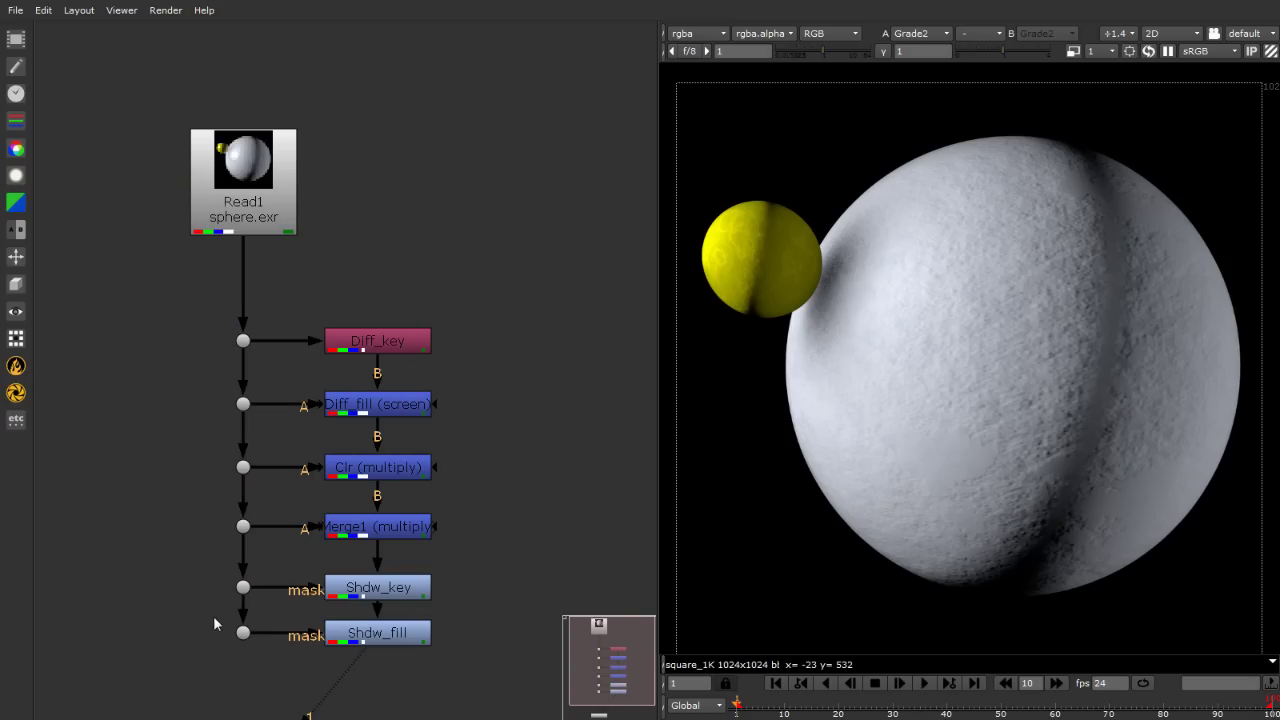
left_click_drag(213, 615, 360, 705)
left_click_drag(383, 627, 383, 648)
left_click(406, 702)
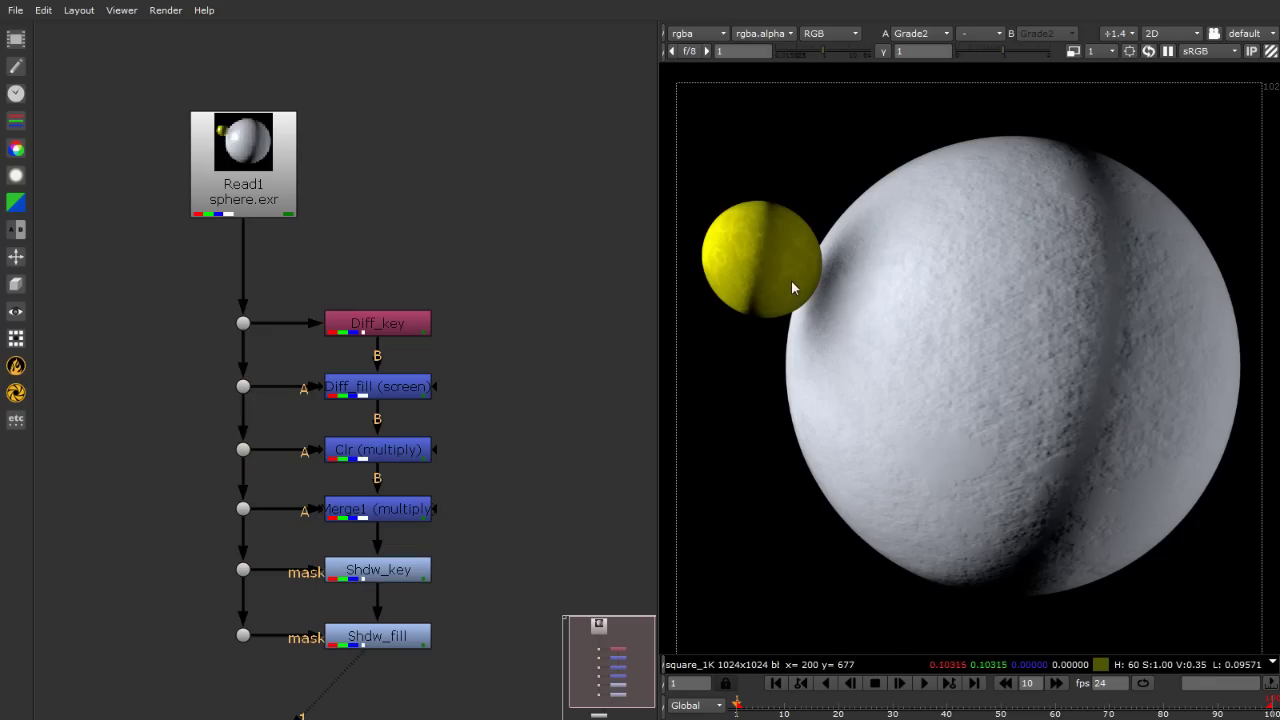
Examine the render up close, and disable and re-enable the AO merge, Clr, Diff_fill and Diff_key nodes in turn to check their effect.
left_click(393, 640)
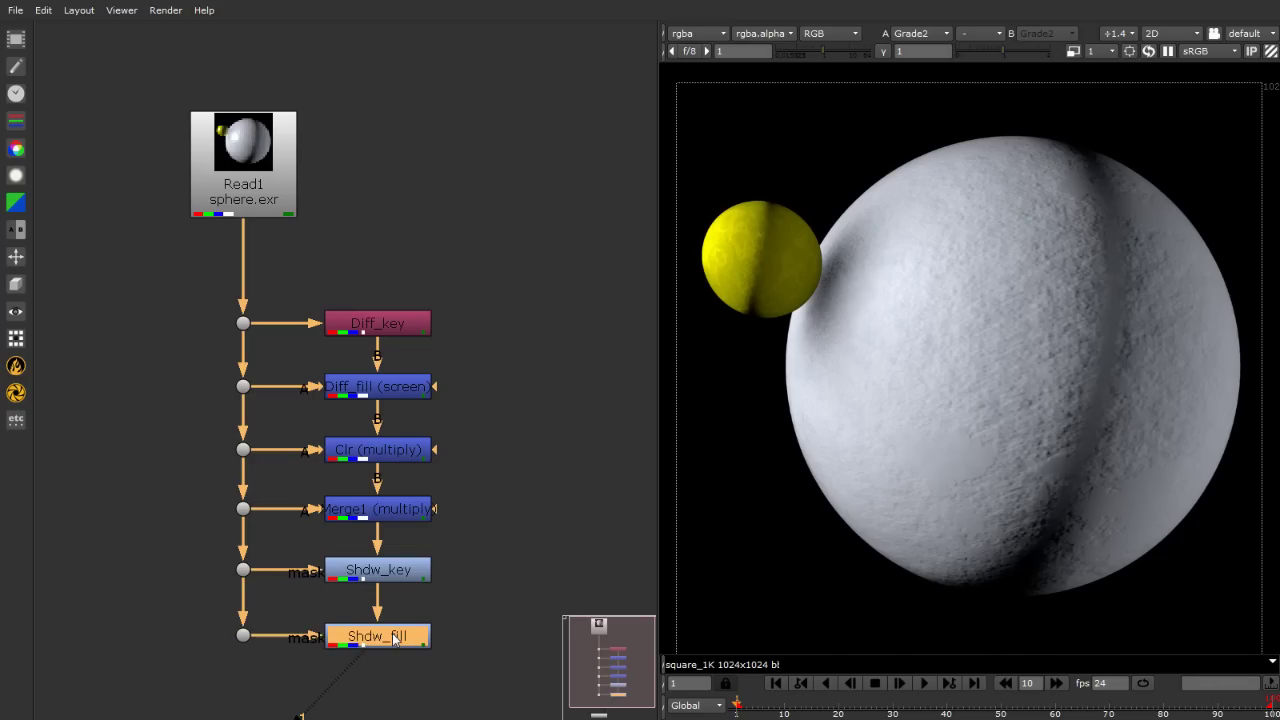
scroll(780, 185, "up", 3)
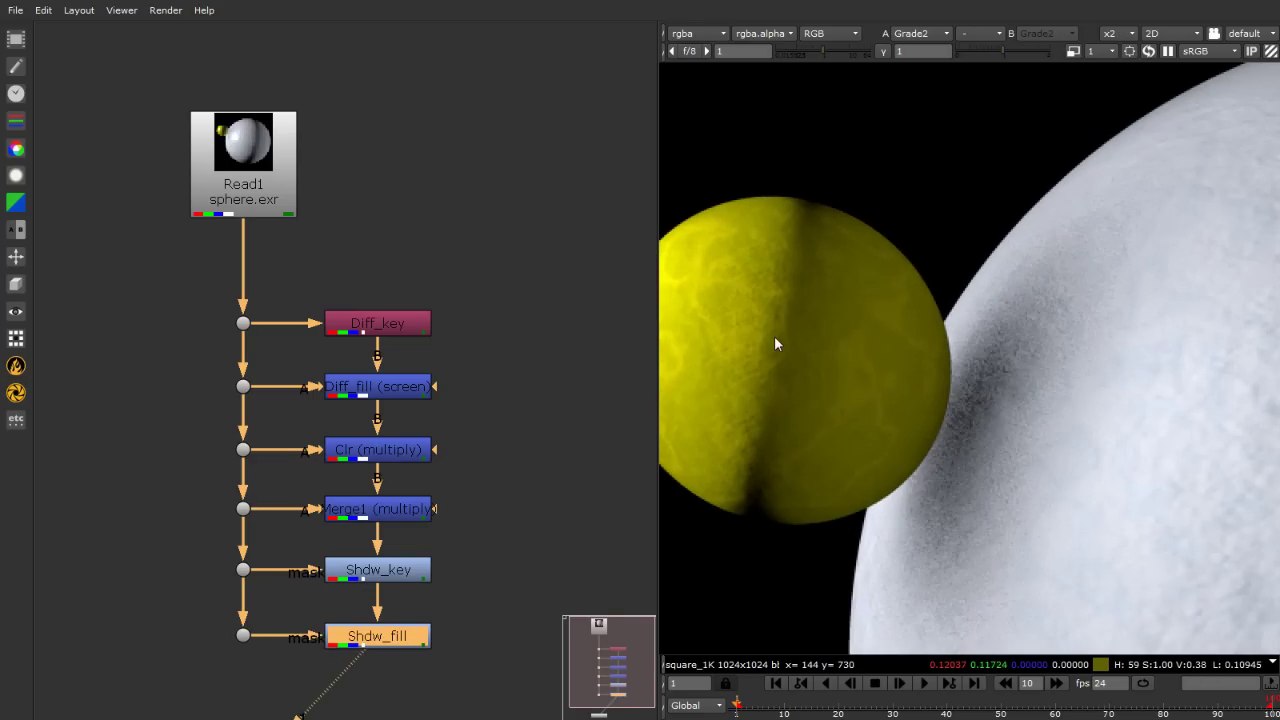
key("f")
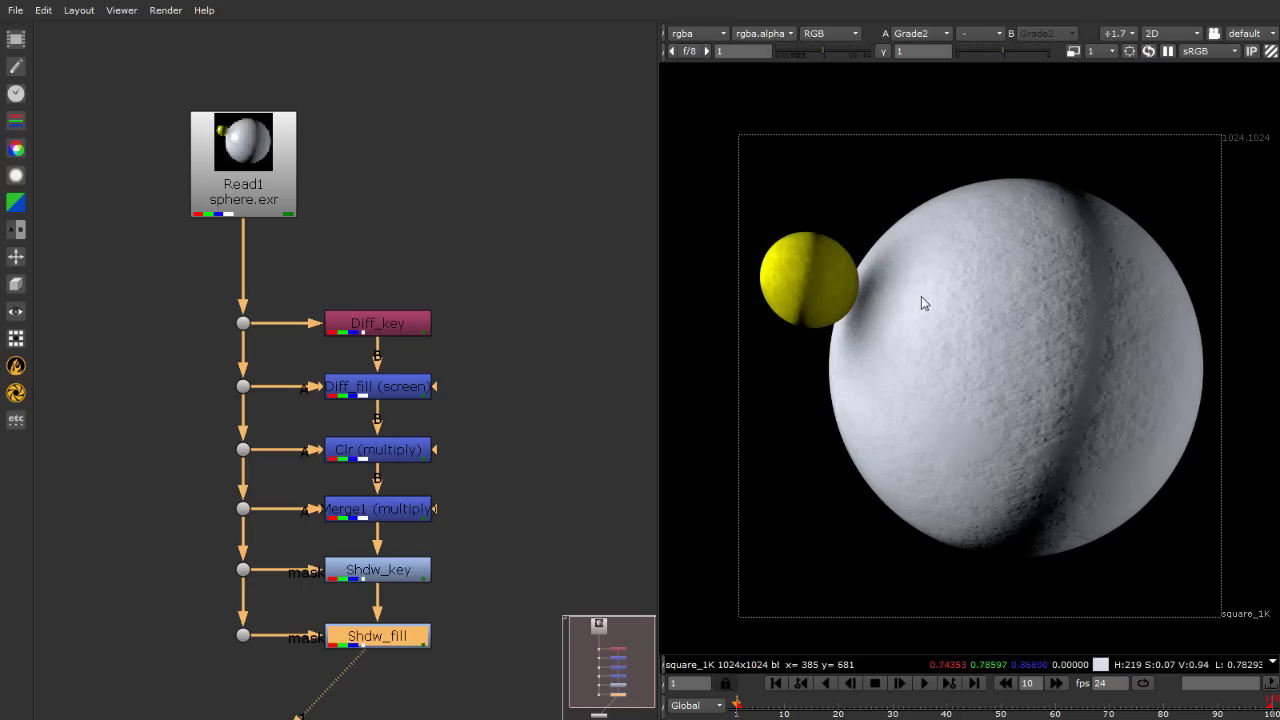
left_click(388, 572)
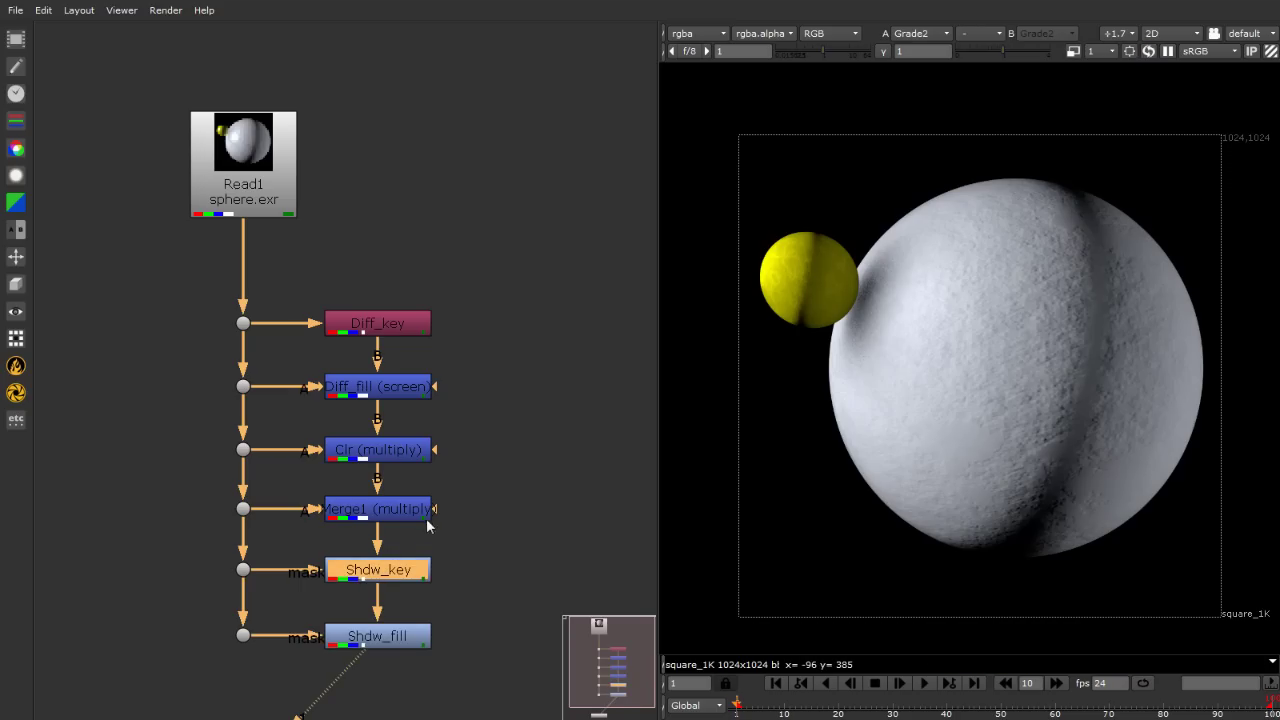
left_click(395, 515)
key("d")
key("d")
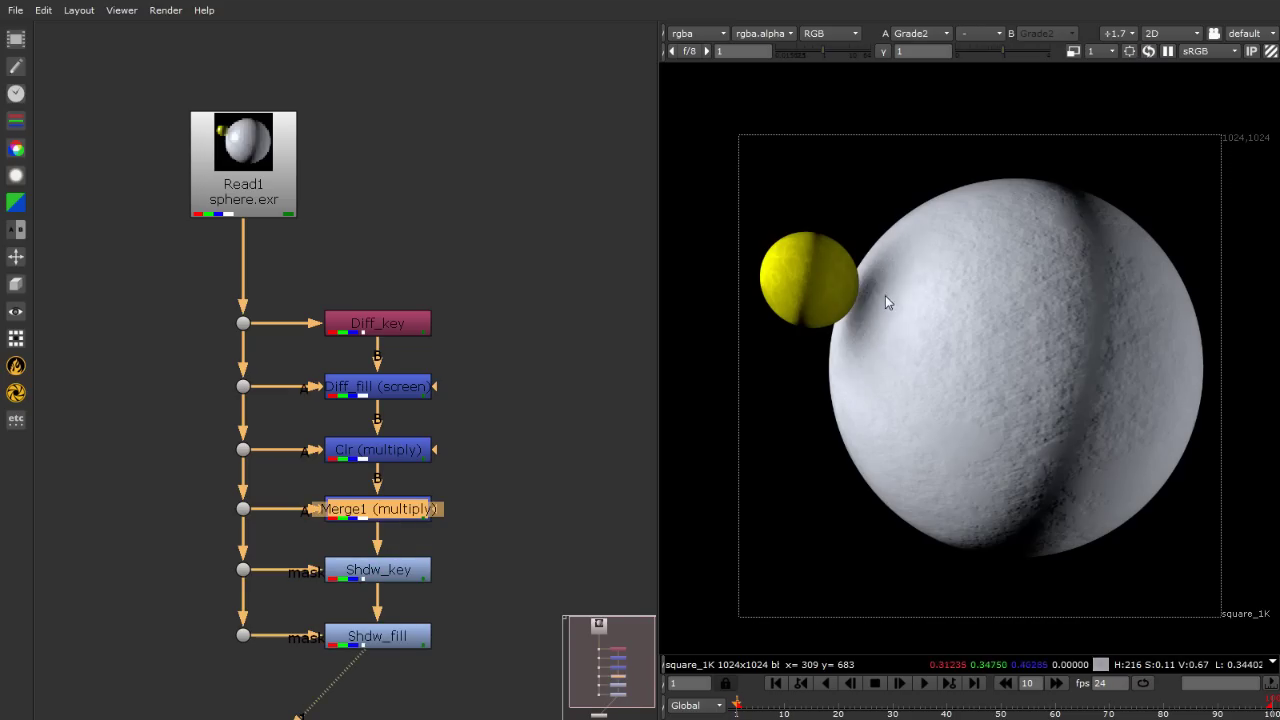
key("d")
key("d")
left_click(405, 451)
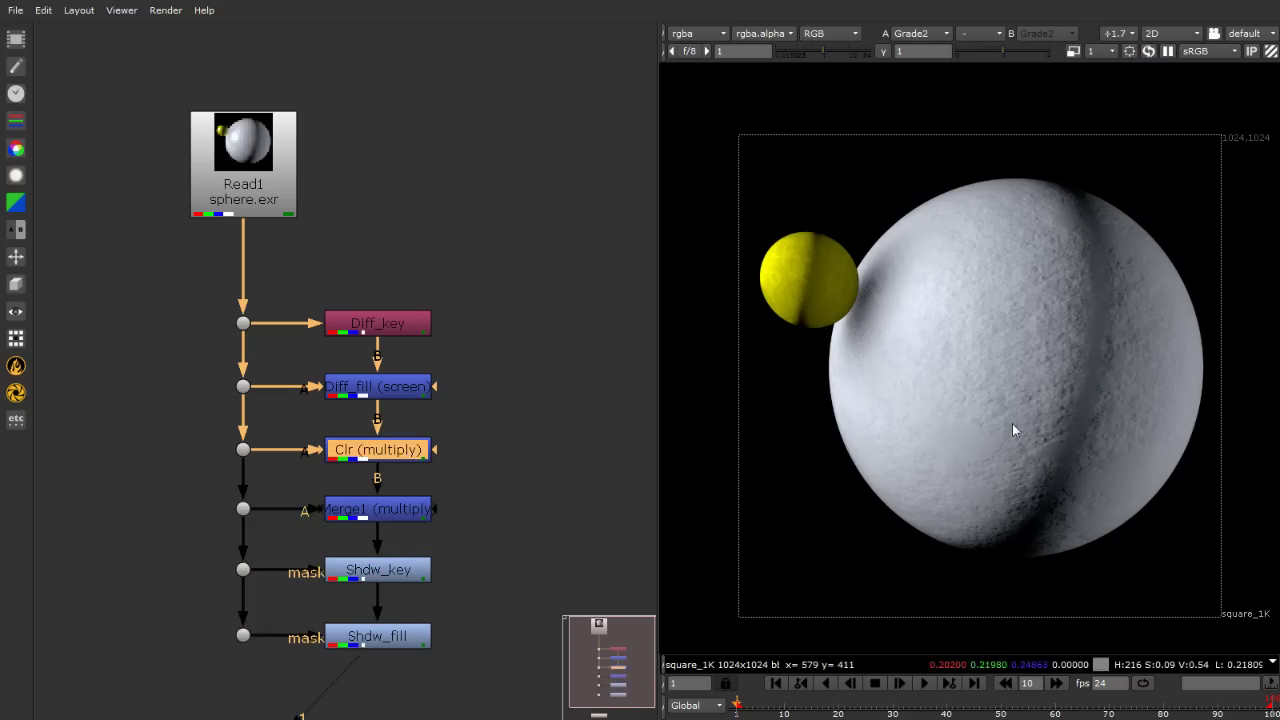
key("d")
key("d")
key("d")
key("d")
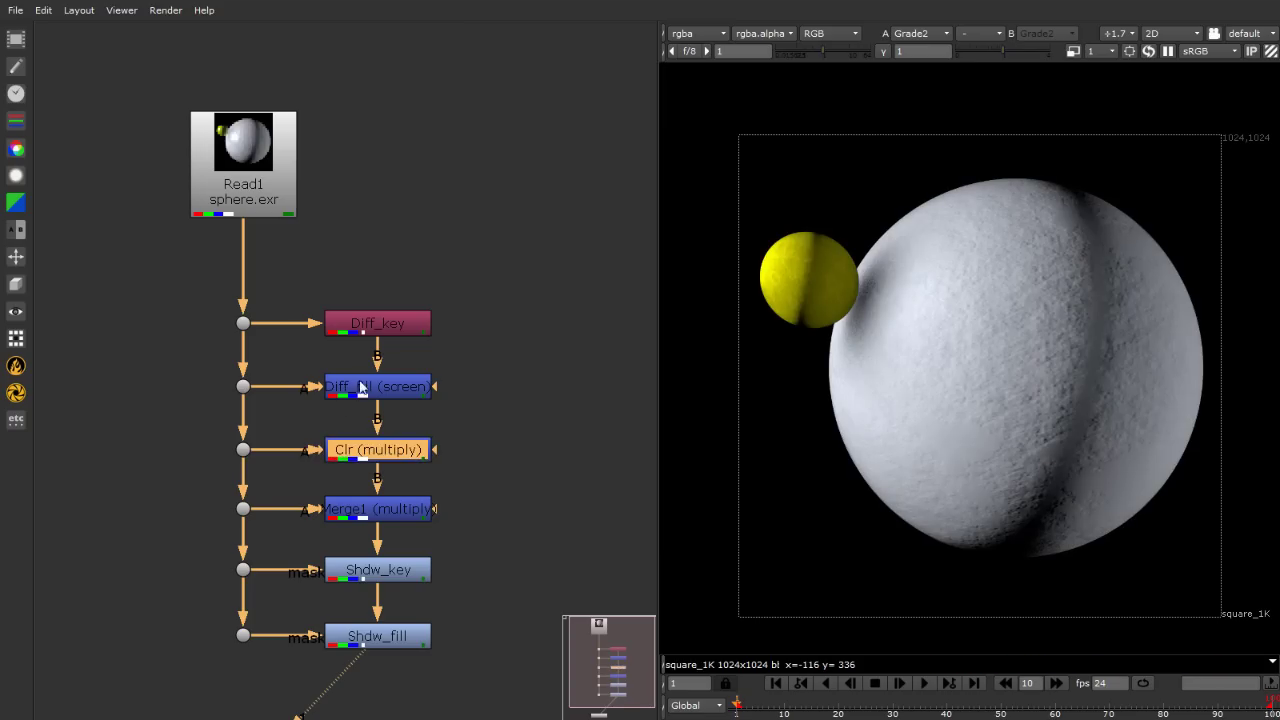
left_click(405, 388)
key("d")
key("d")
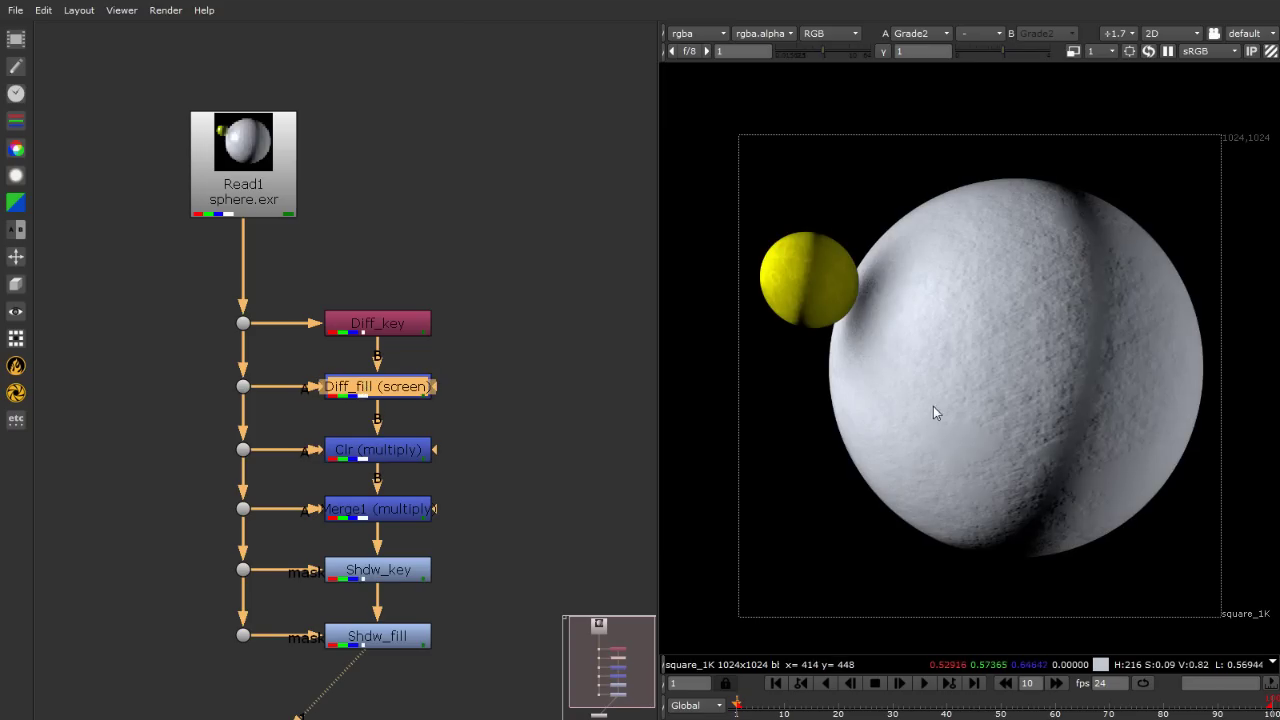
left_click(357, 327)
key("d")
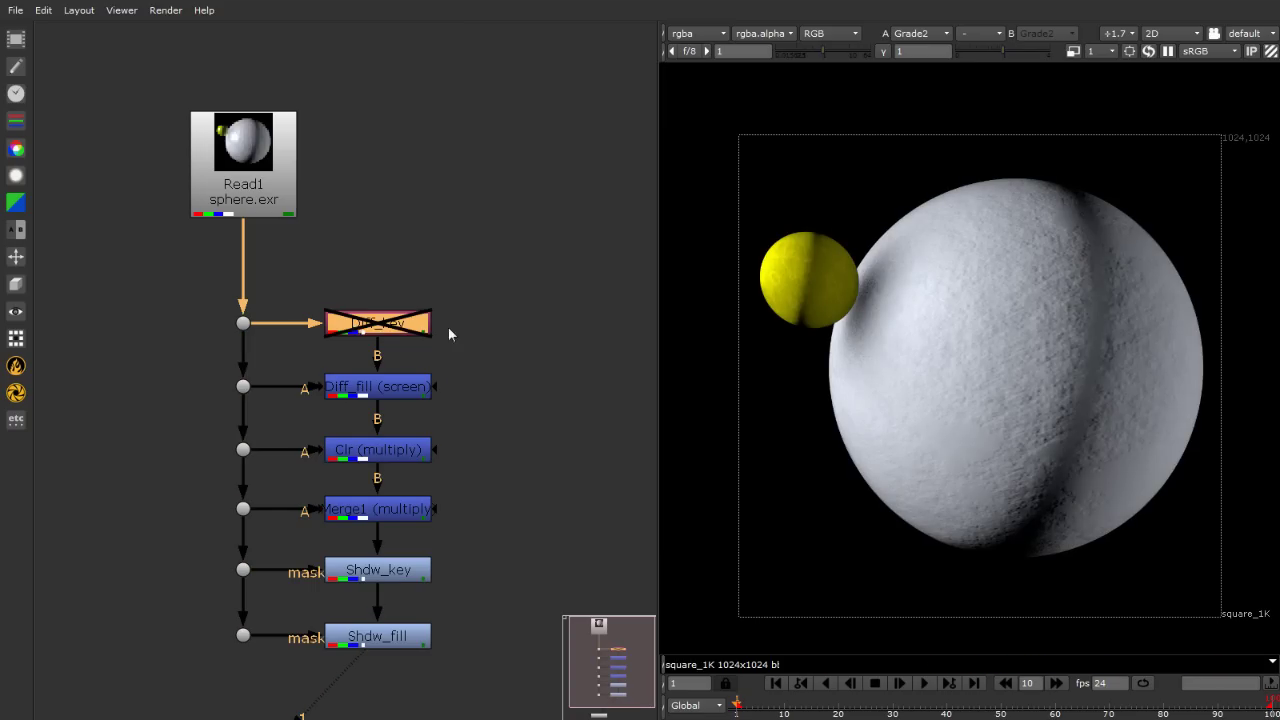
key("d")
left_click(345, 160)
key("f")
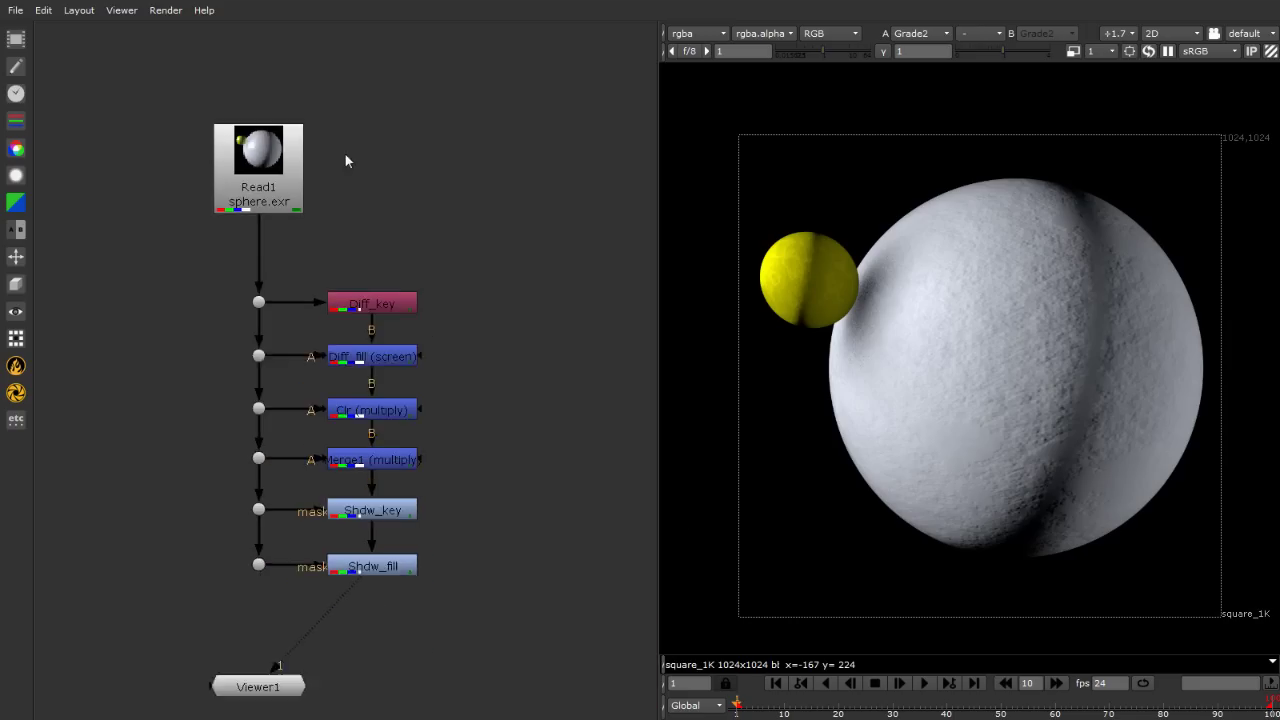
scroll(345, 456, "down", 1)
scroll(326, 489, "up", 2)
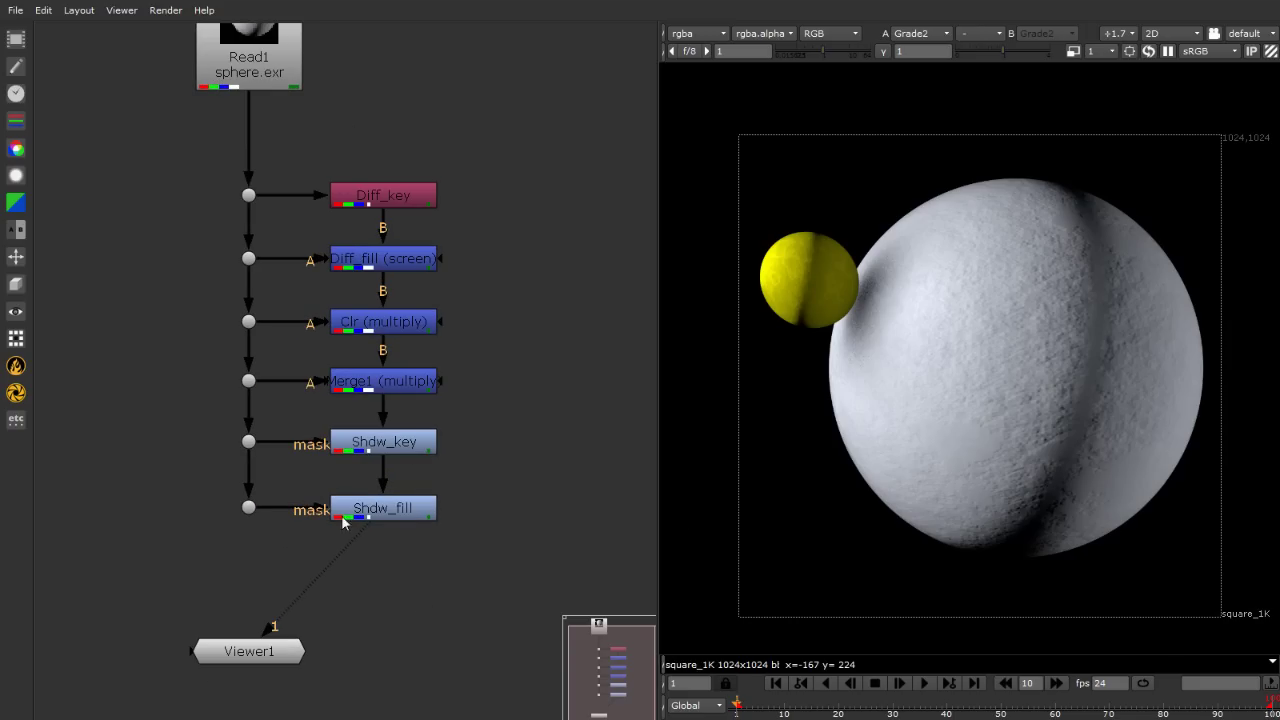
Add a Merge node below Shdw_fill, with B connected to Shdw_fill and A to the Read pipe through a new dot.
left_click_drag(488, 546, 169, 145)
left_click(155, 262)
scroll(523, 186, "down", 3)
scroll(482, 490, "up", 4)
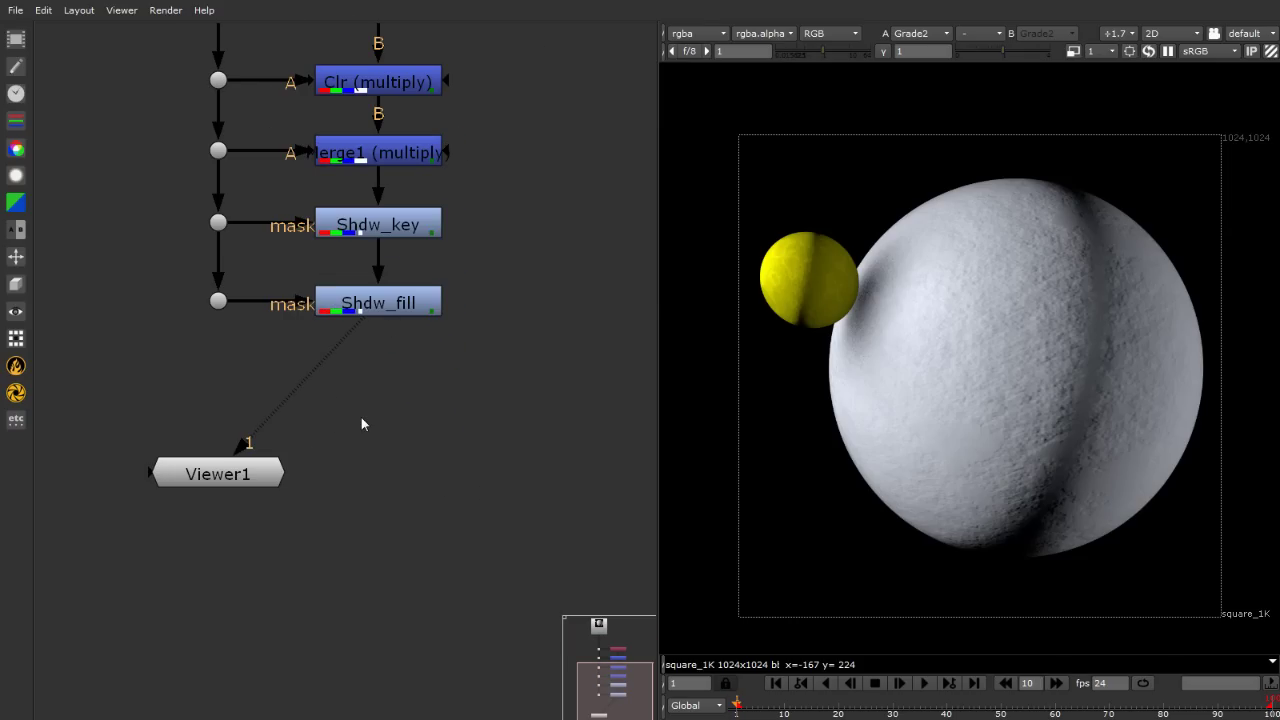
key("m")
left_click_drag(367, 388, 380, 338)
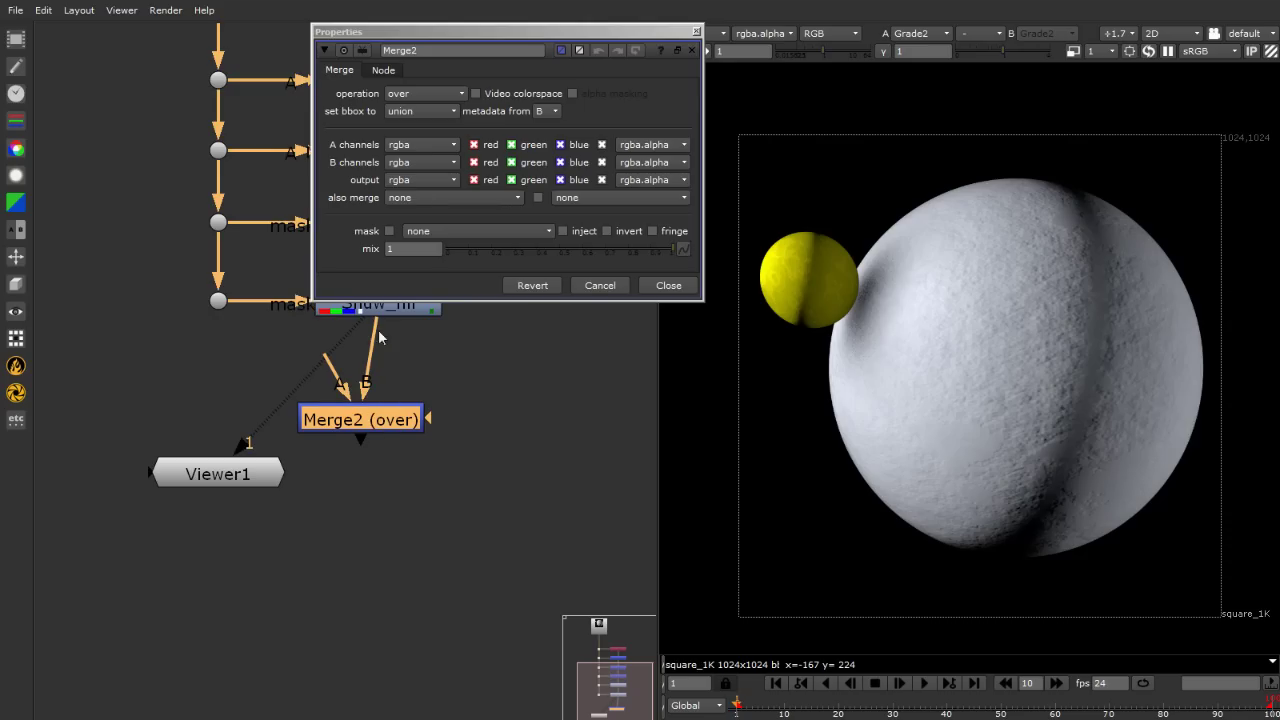
left_click_drag(375, 426, 392, 400)
left_click_drag(352, 345, 218, 300)
left_click_drag(290, 341, 222, 400, "ctrl")
left_click(383, 397)
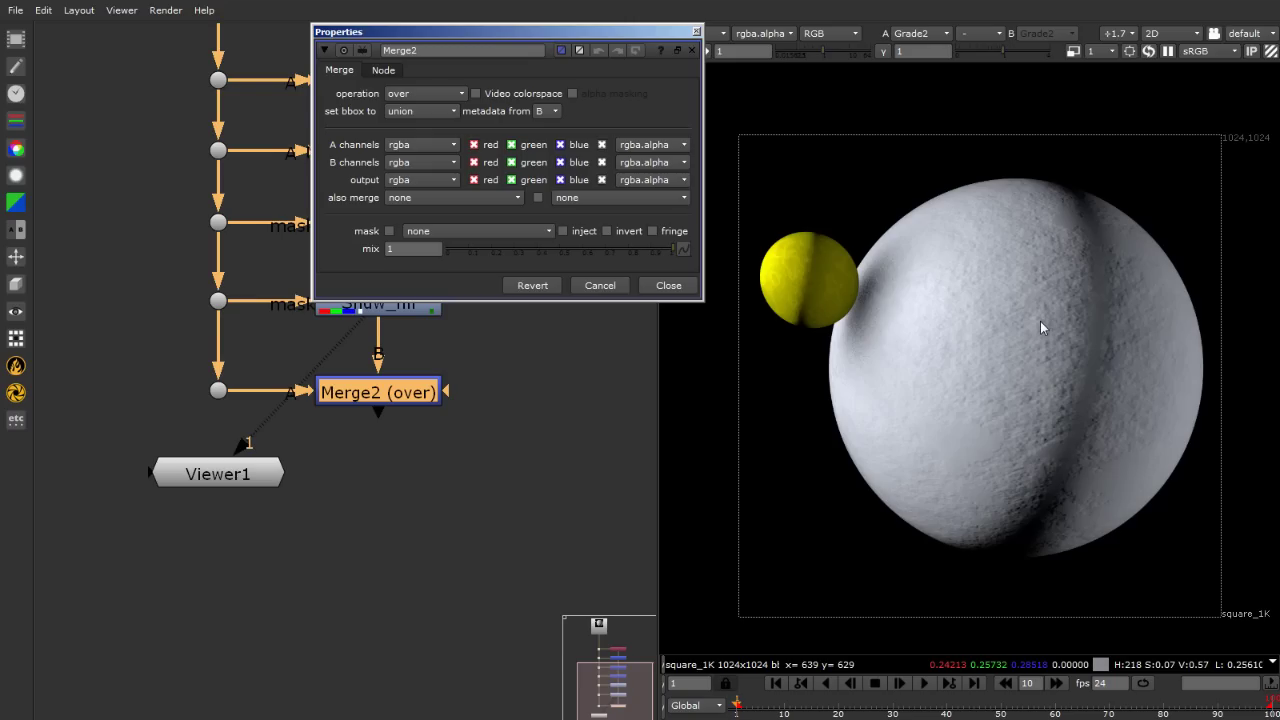
Set the new Merge's A channels to sphere_Indirect and its operation to screen, and show its result in the viewer.
left_click(410, 148)
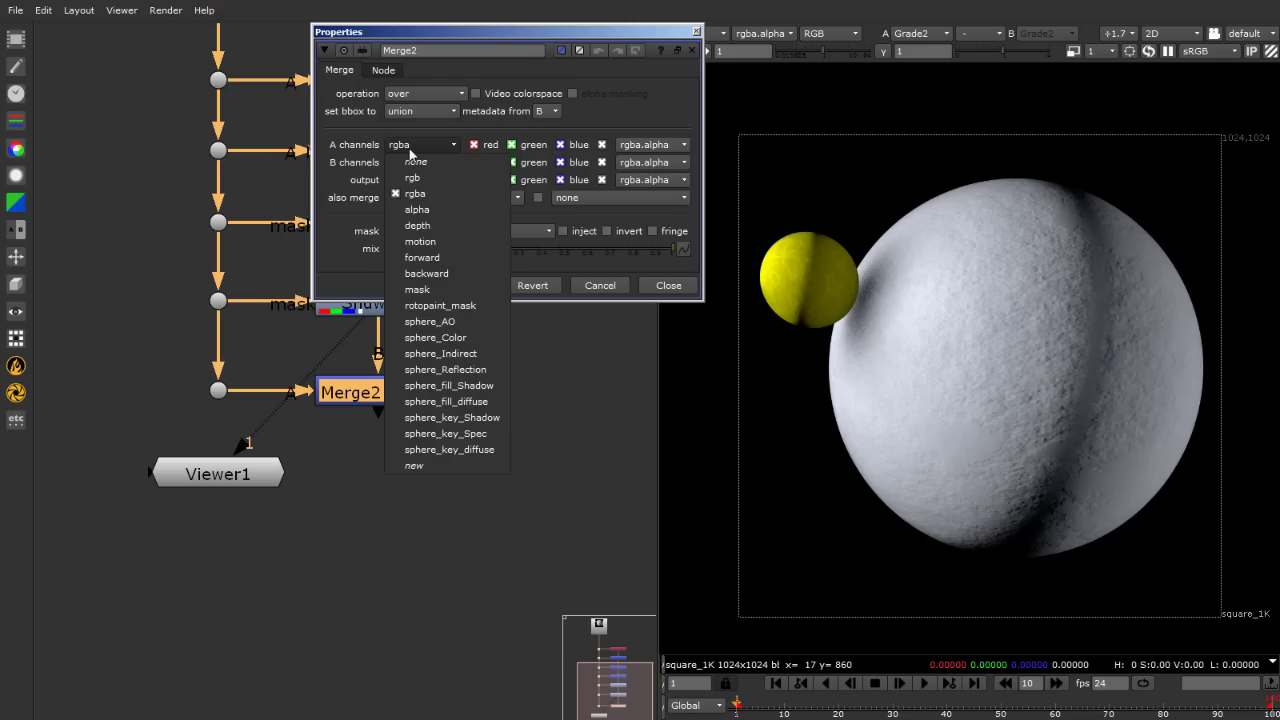
left_click(436, 355)
left_click(403, 95)
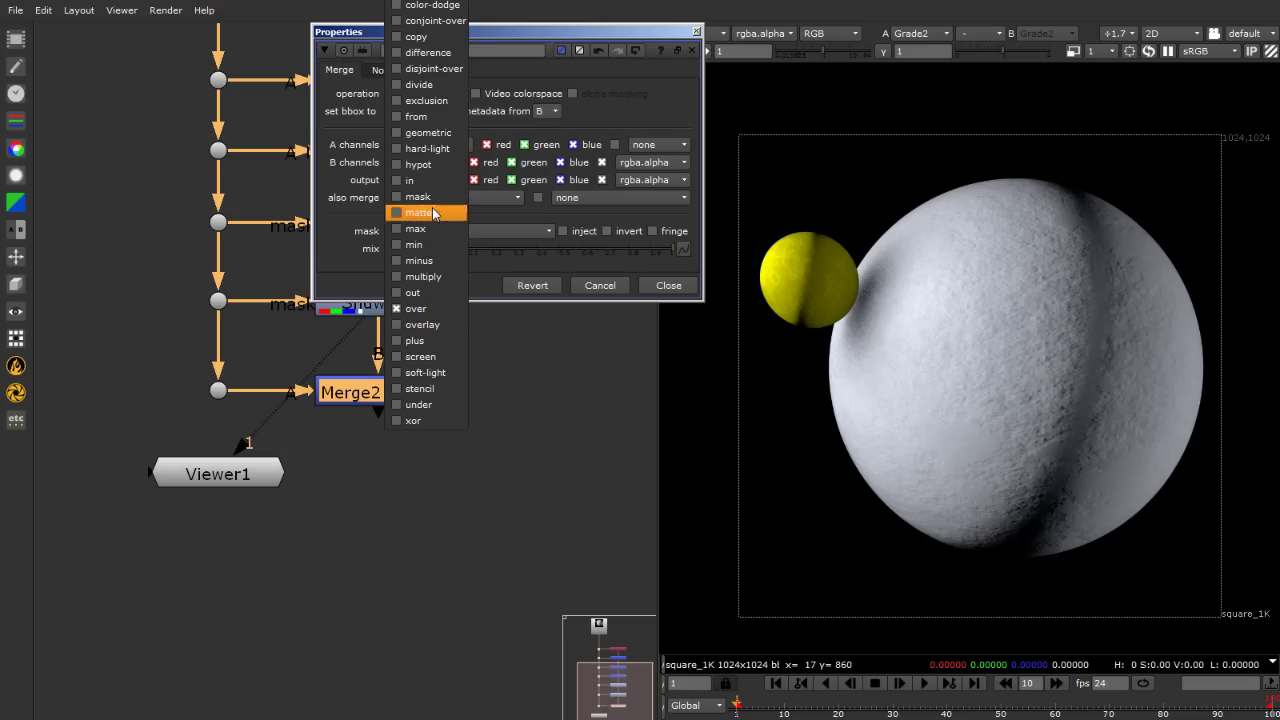
left_click(432, 356)
key("1")
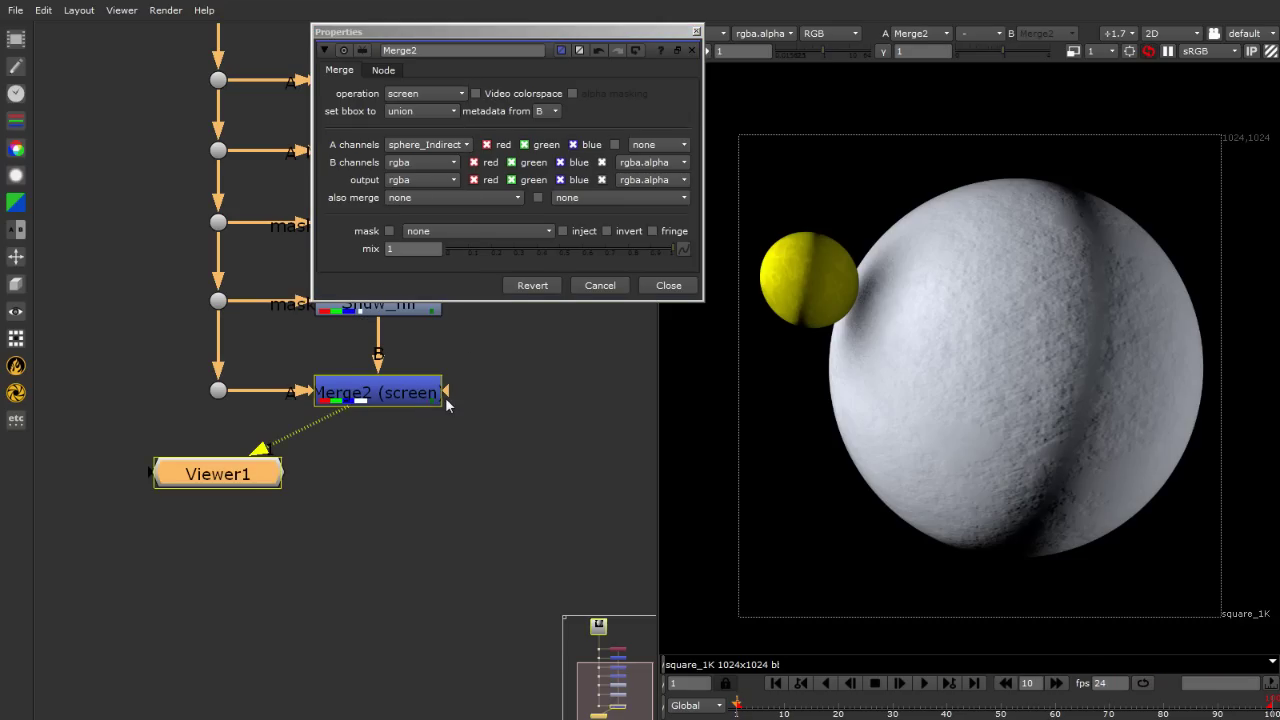
Disable and re-enable the indirect light merge while examining the shadow areas of the yellow sphere up close.
scroll(803, 232, "up", 4)
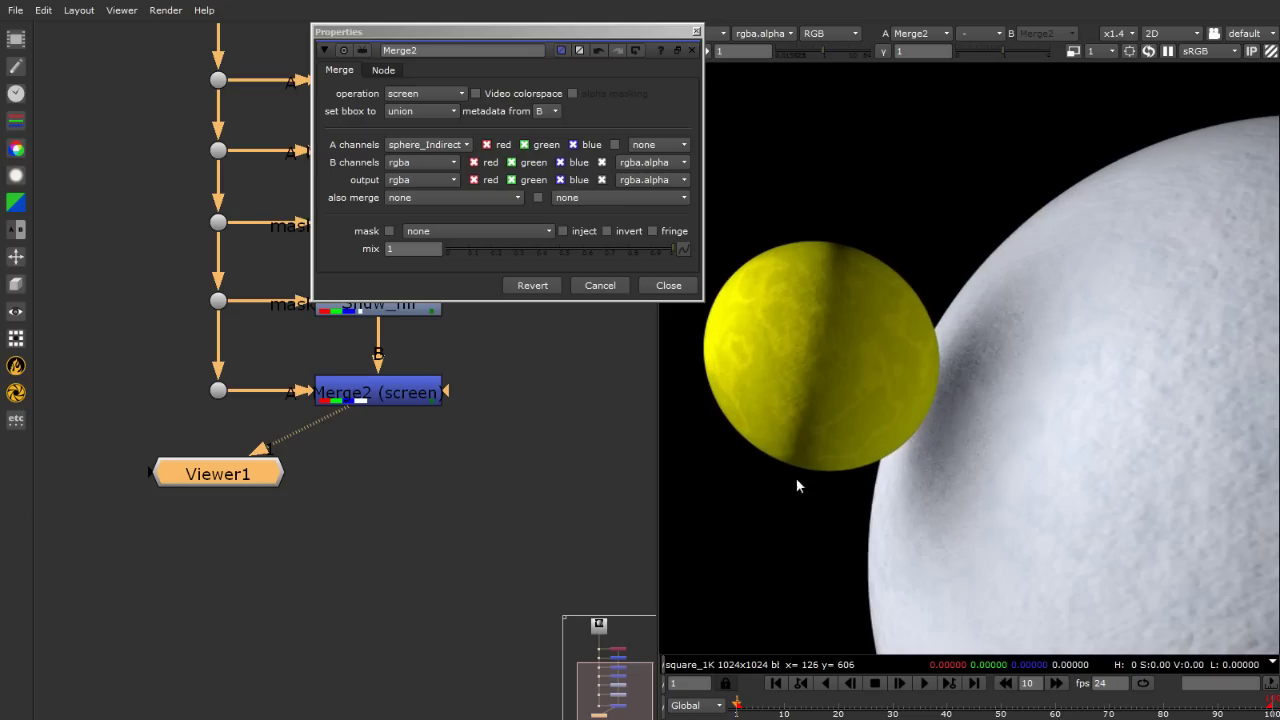
left_click(349, 400)
key("d")
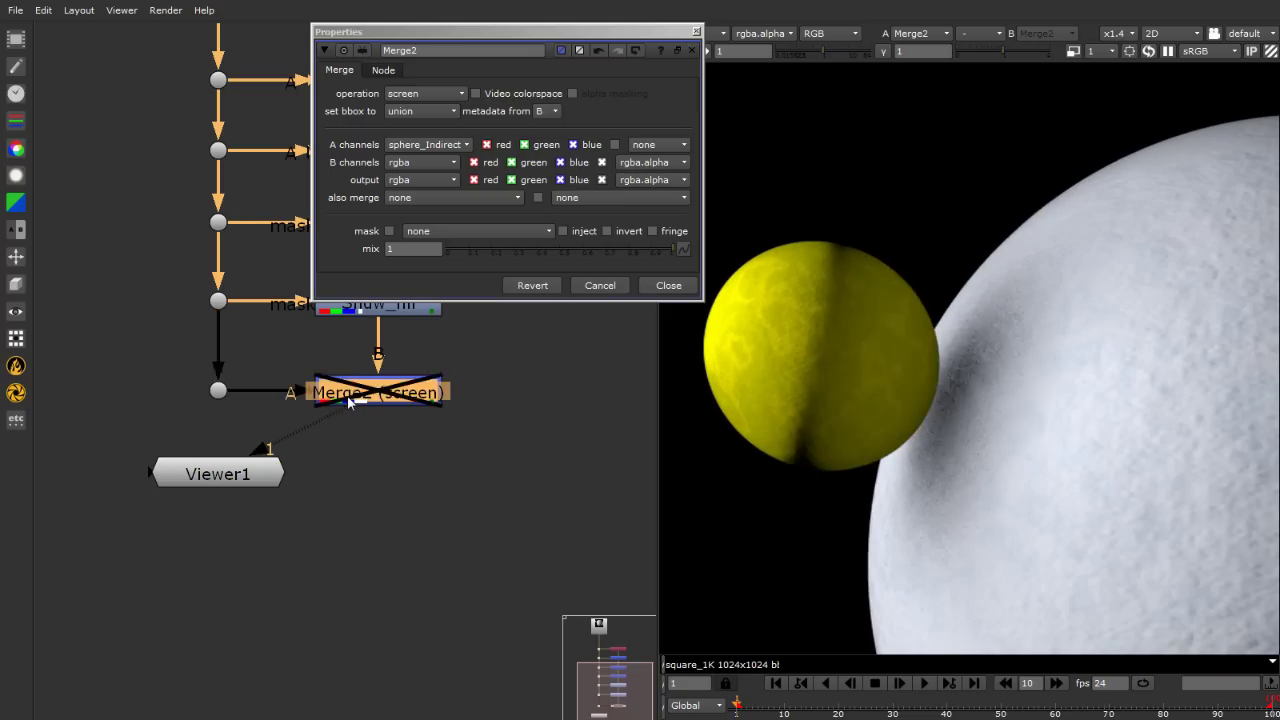
key("d")
scroll(766, 435, "up", 5)
key("d")
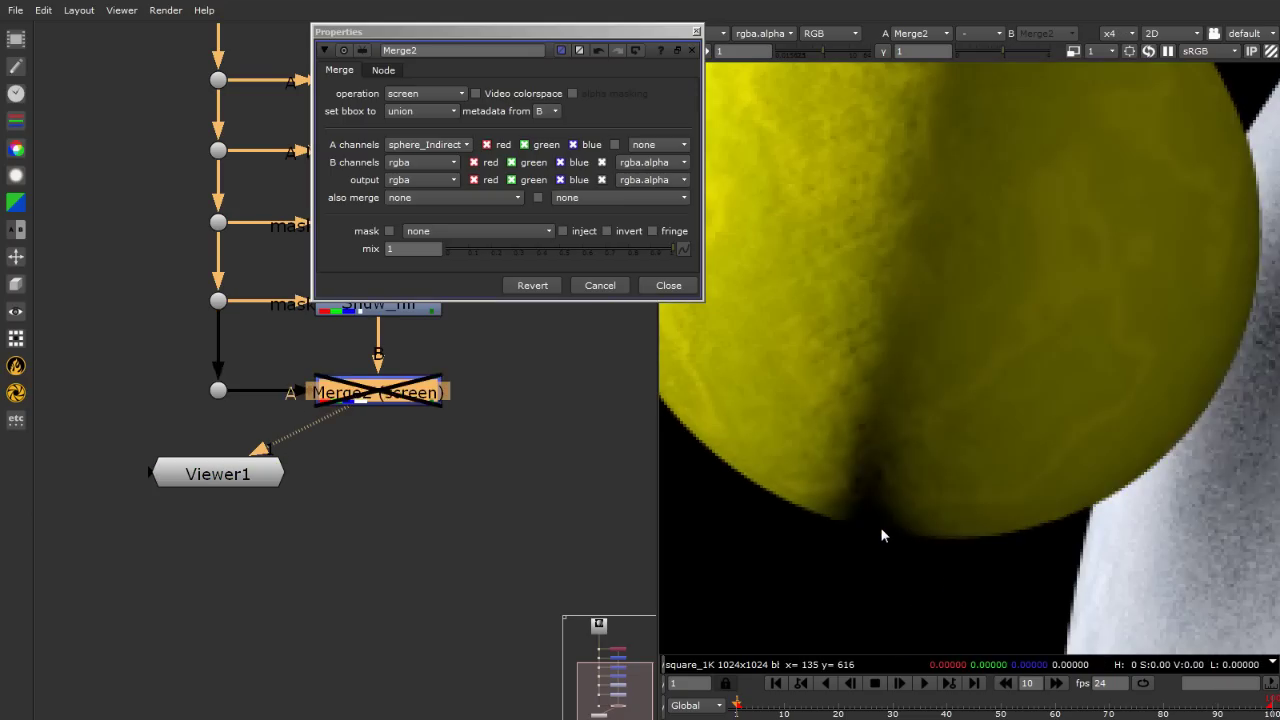
key("d")
key("f")
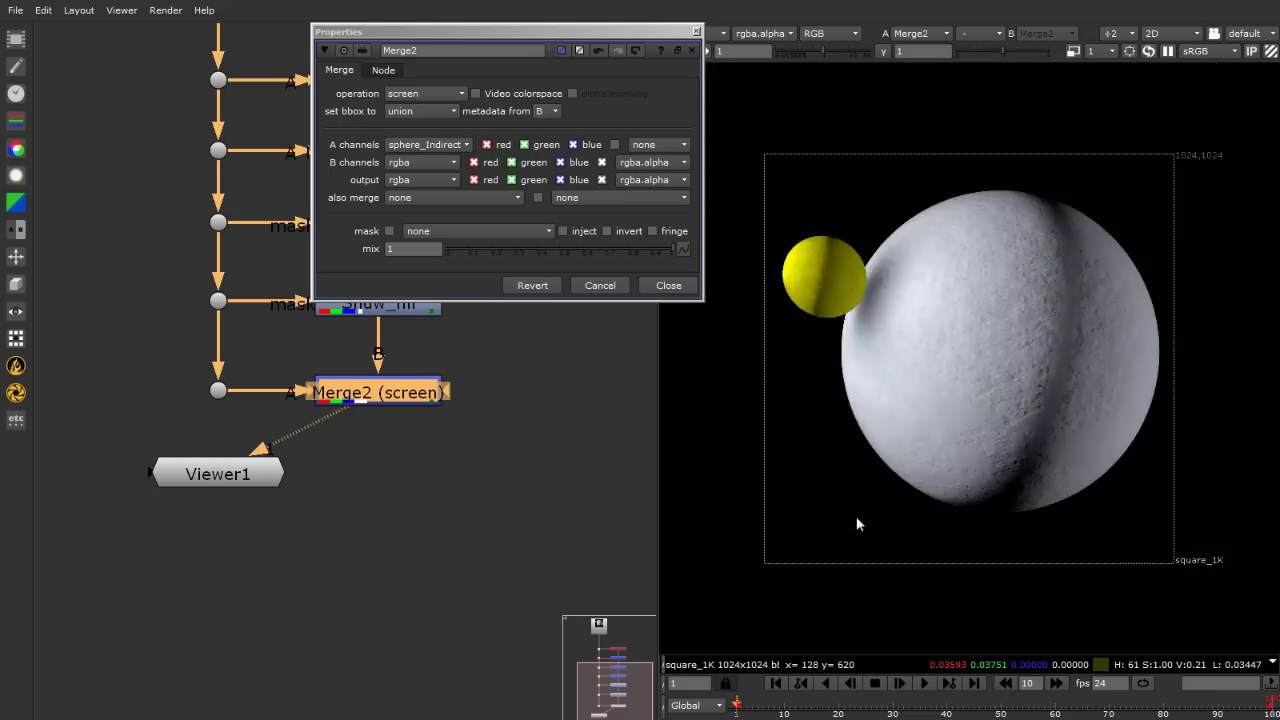
scroll(895, 320, "up", 1)
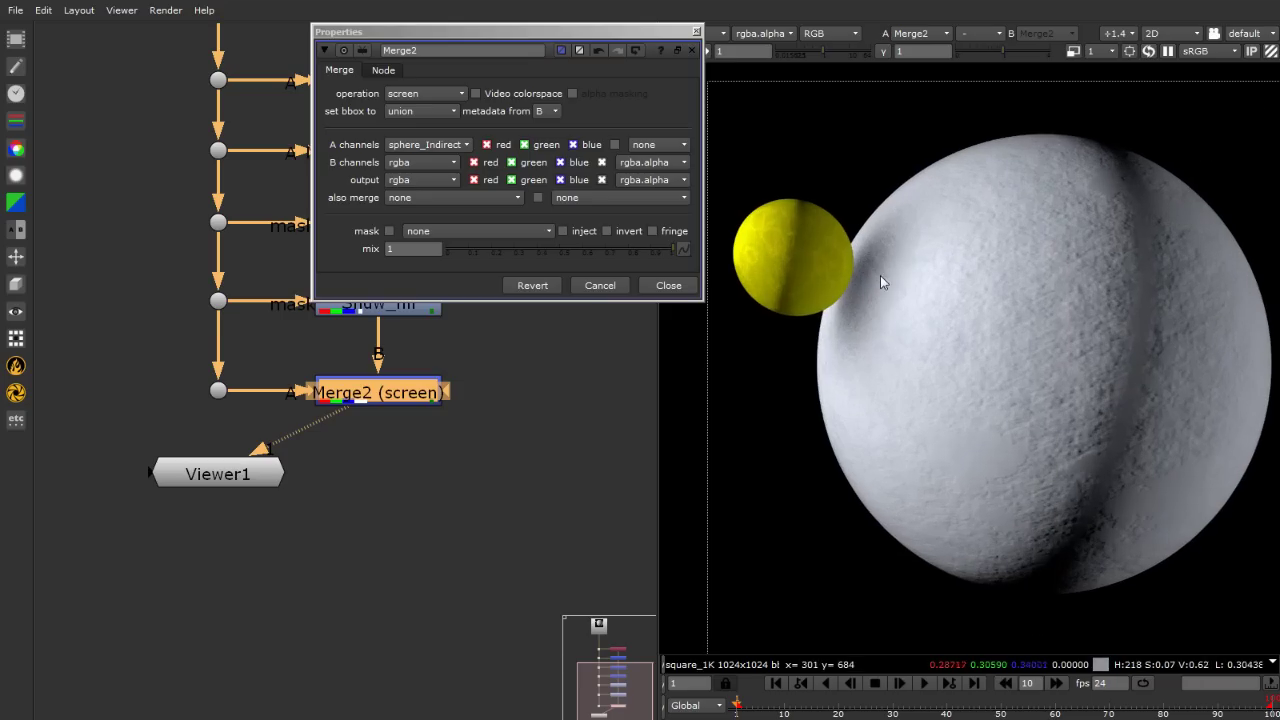
Rename the indirect light merge as Indirect and close its properties.
left_click(454, 514)
left_click_drag(490, 41, 646, 43)
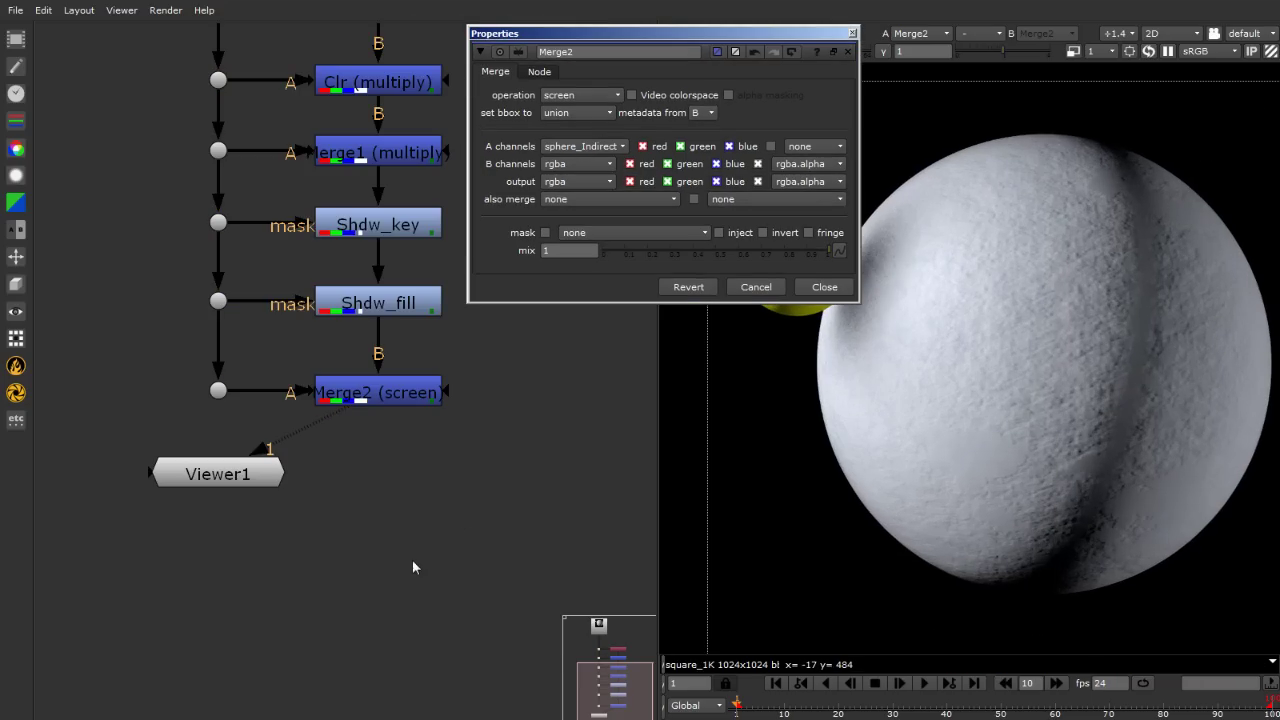
double_click(628, 51)
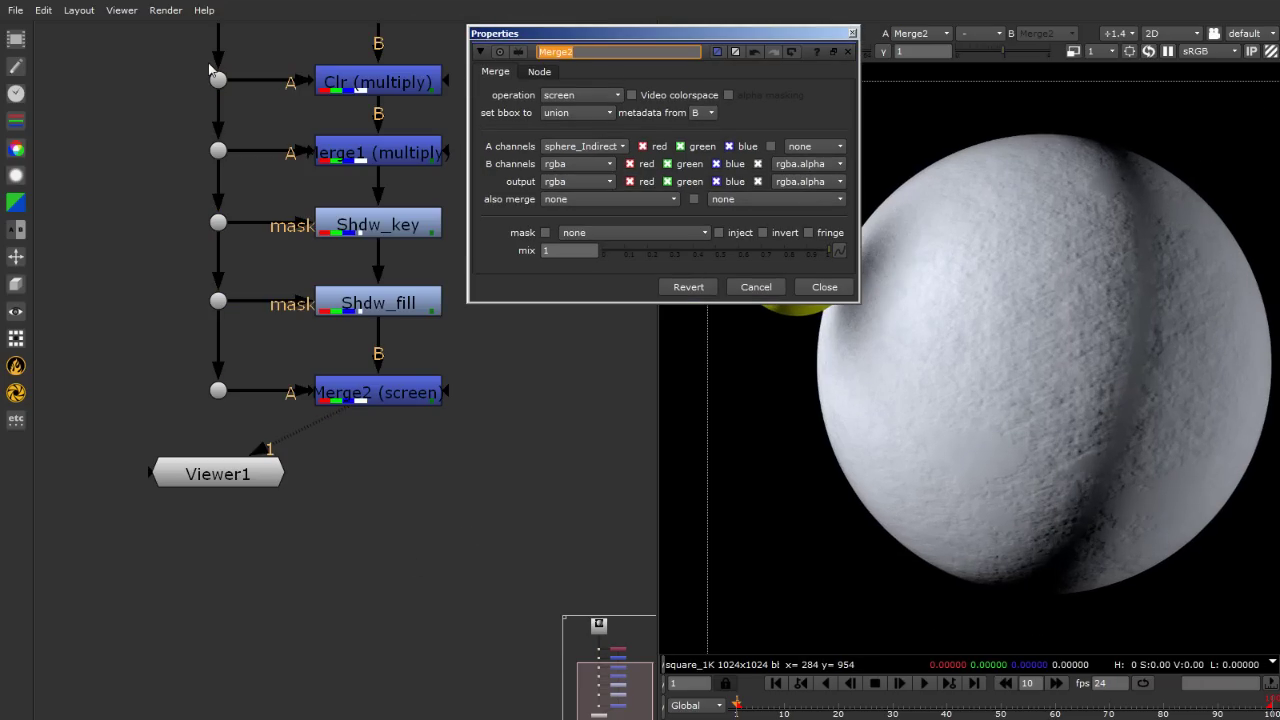
key("BackSpace")
type("Indirect")
key("Return")
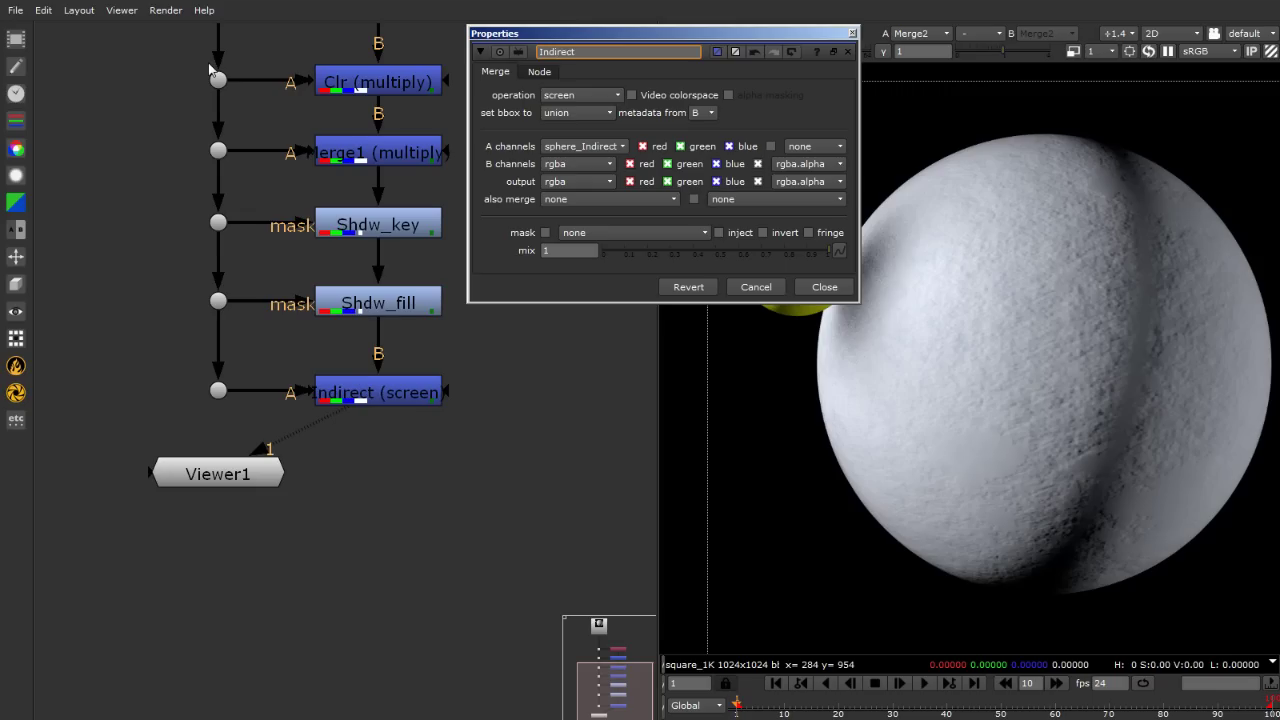
left_click(852, 34)
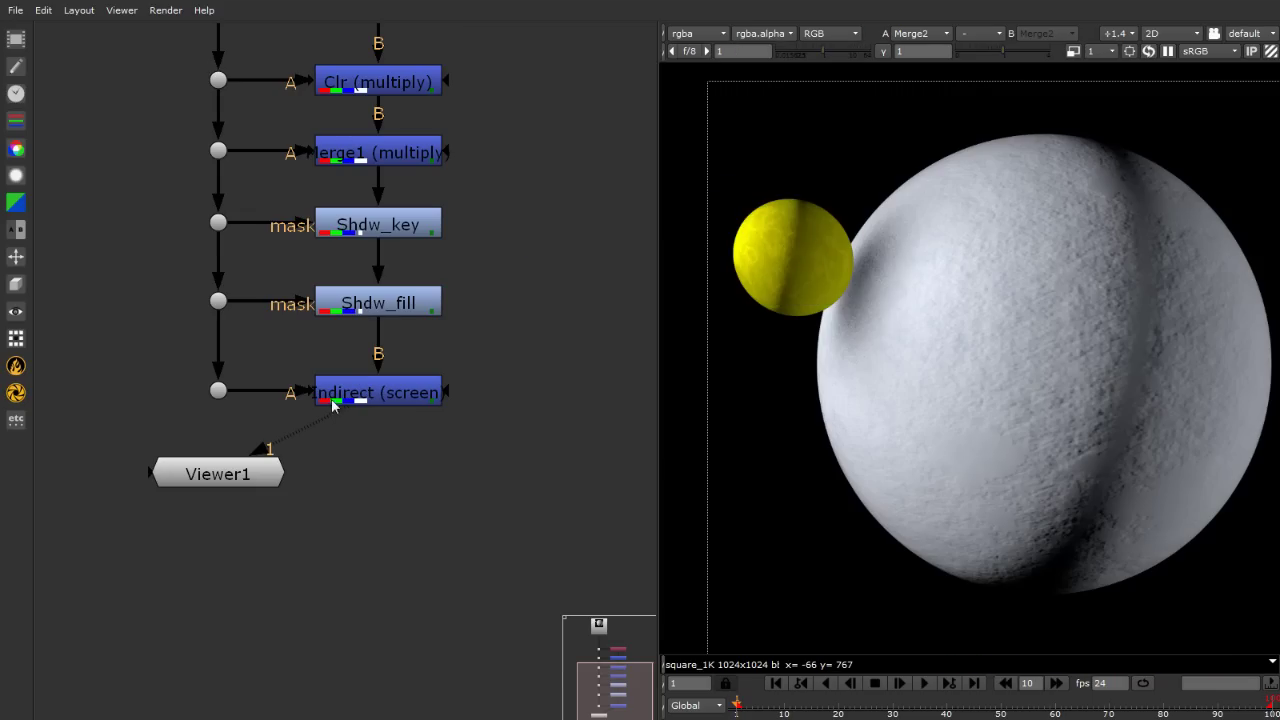
Make room above the Viewer and add a Merge below Indirect, with B connected to Indirect and A to the Read pipe through a new dot.
left_click_drag(208, 486, 169, 677)
left_click(391, 469)
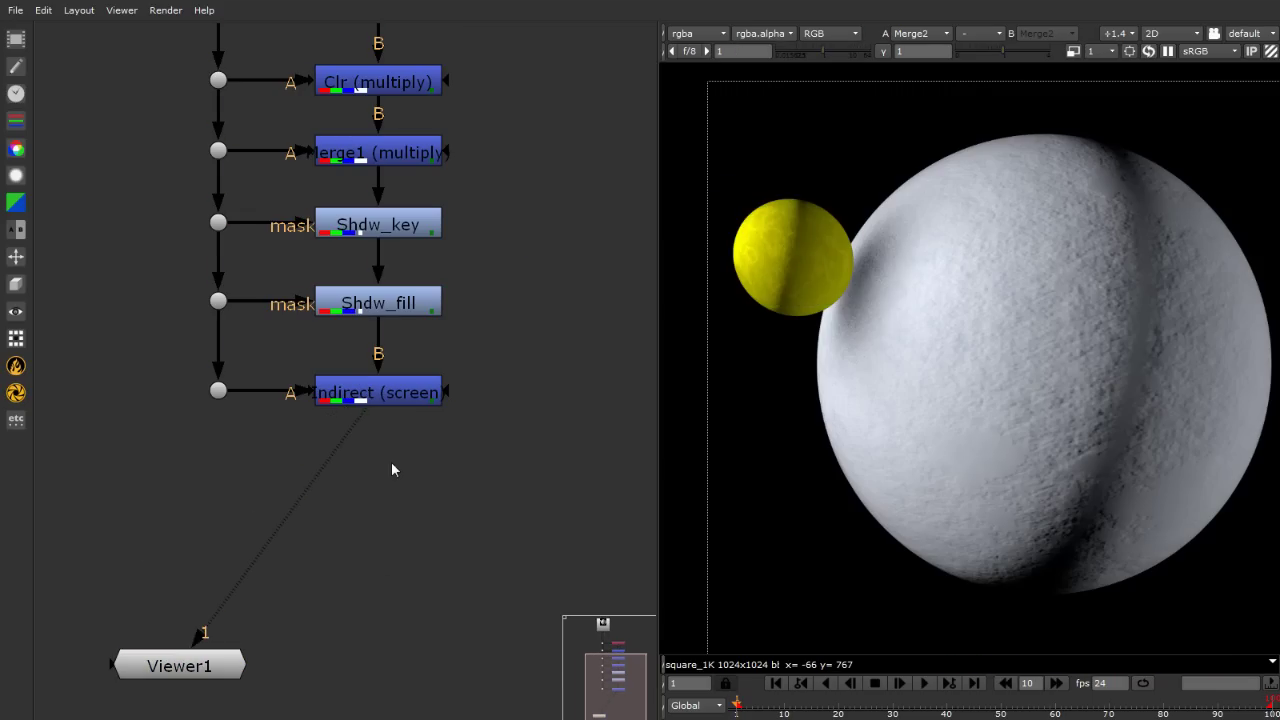
key("m")
left_click_drag(387, 462, 376, 477)
left_click_drag(347, 425, 220, 391)
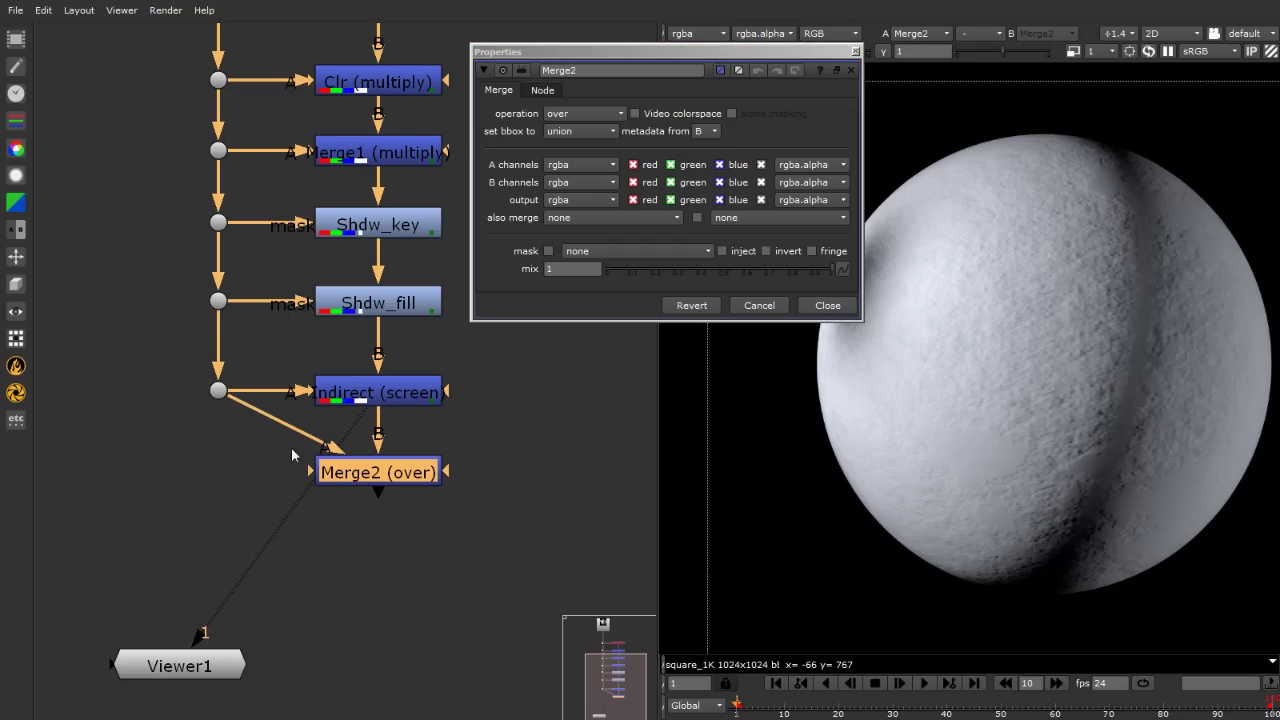
left_click_drag(291, 432, 218, 475, "ctrl")
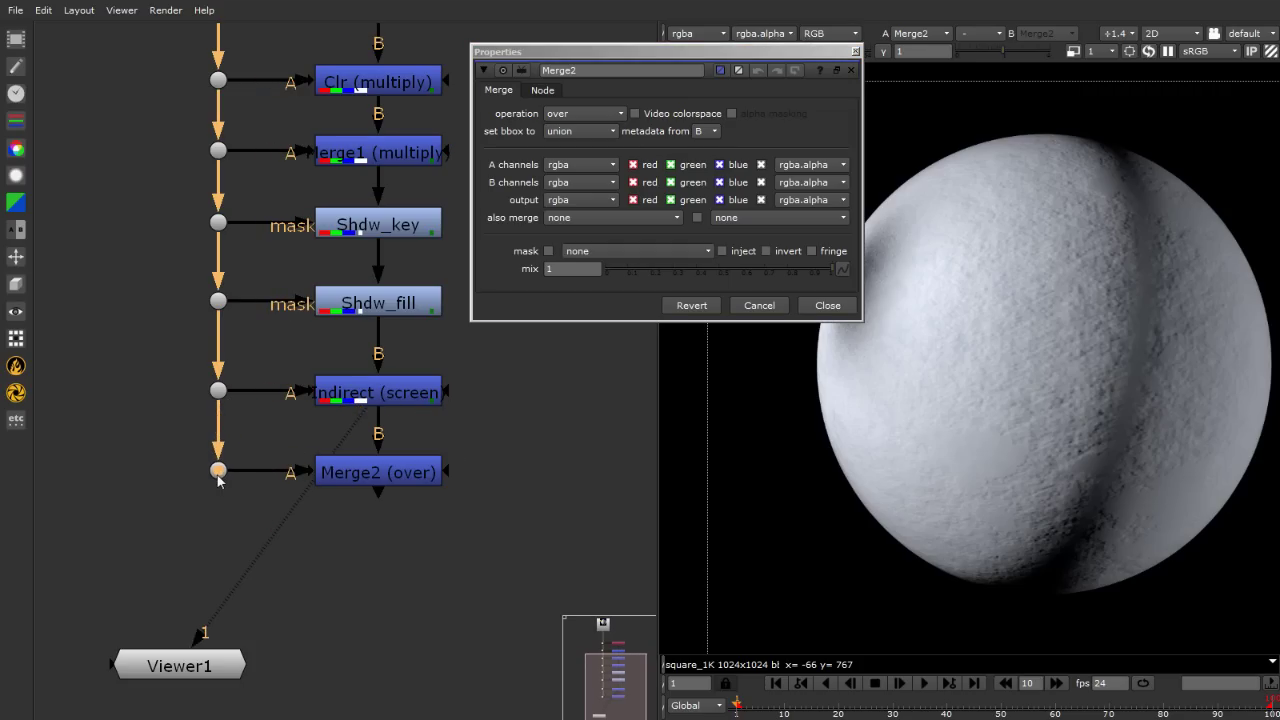
Set the new Merge's A channels to sphere_Reflection and its operation to screen, and show its result in the viewer.
left_click(544, 169)
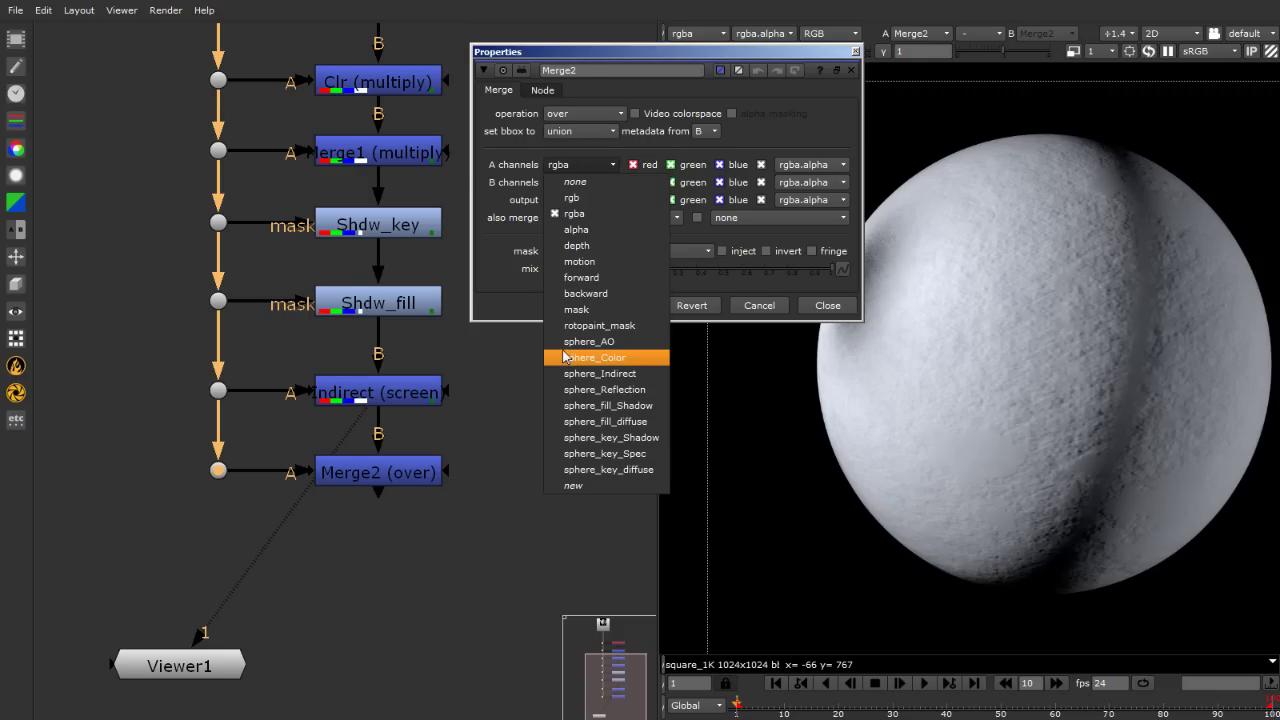
left_click(575, 390)
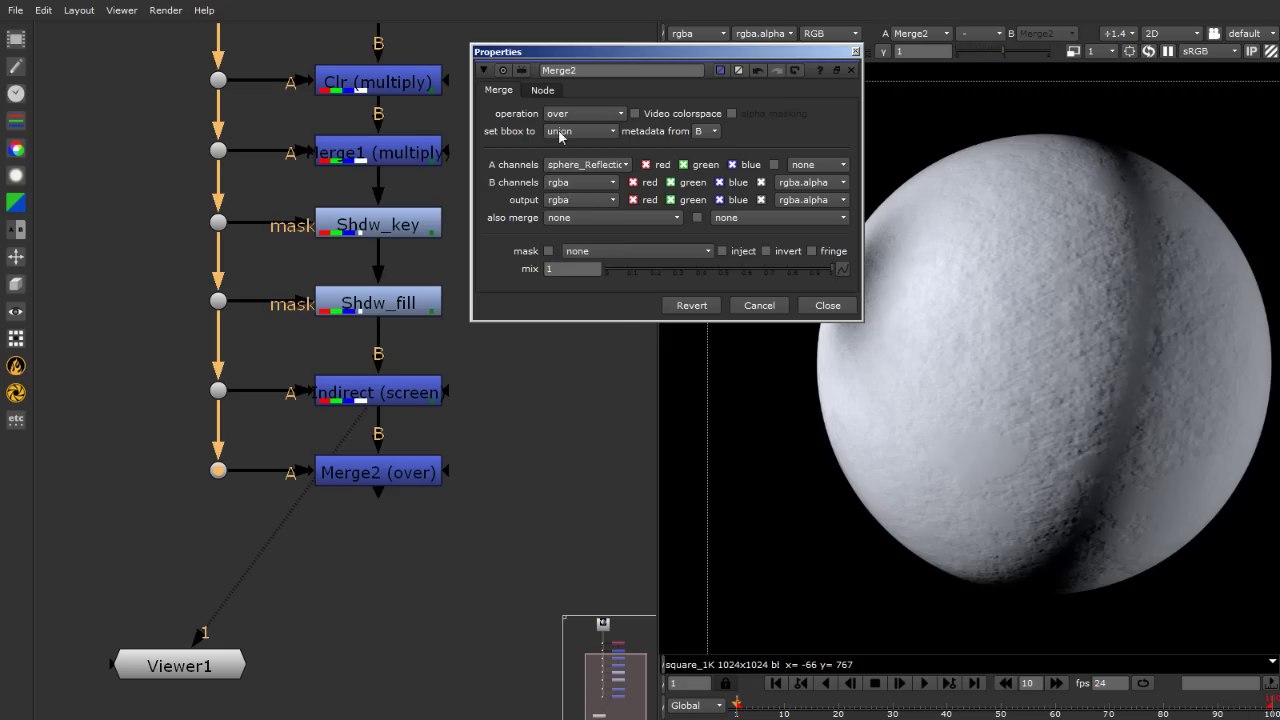
left_click(565, 113)
left_click(579, 356)
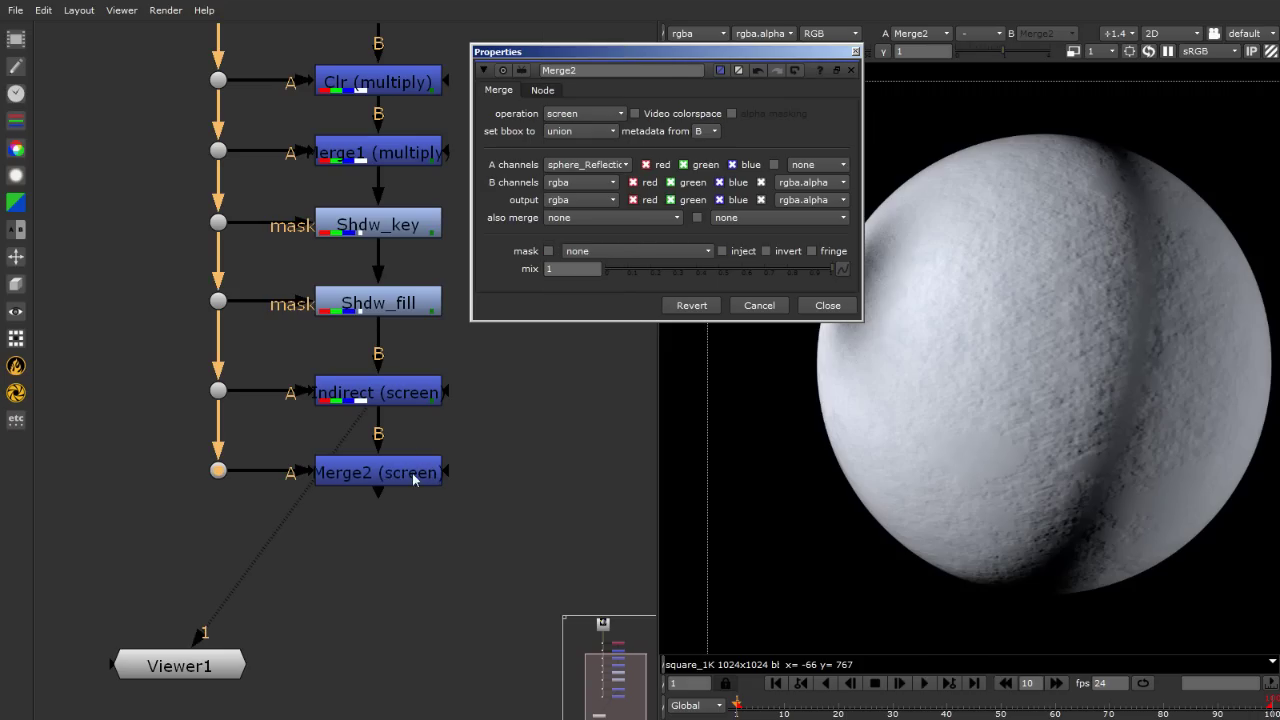
left_click(414, 476)
key("1")
left_click_drag(674, 52, 439, 112)
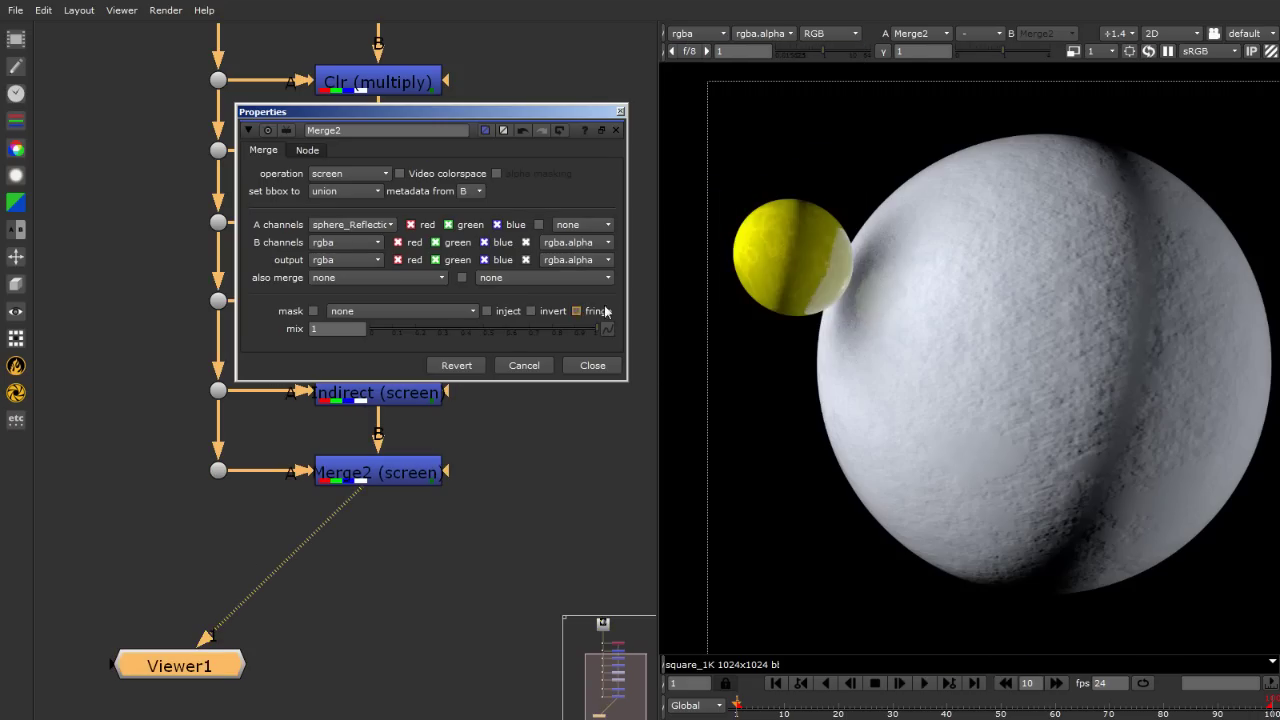
scroll(790, 237, "up", 5)
Rename the reflection merge as Ref and close its properties.
left_click(370, 478)
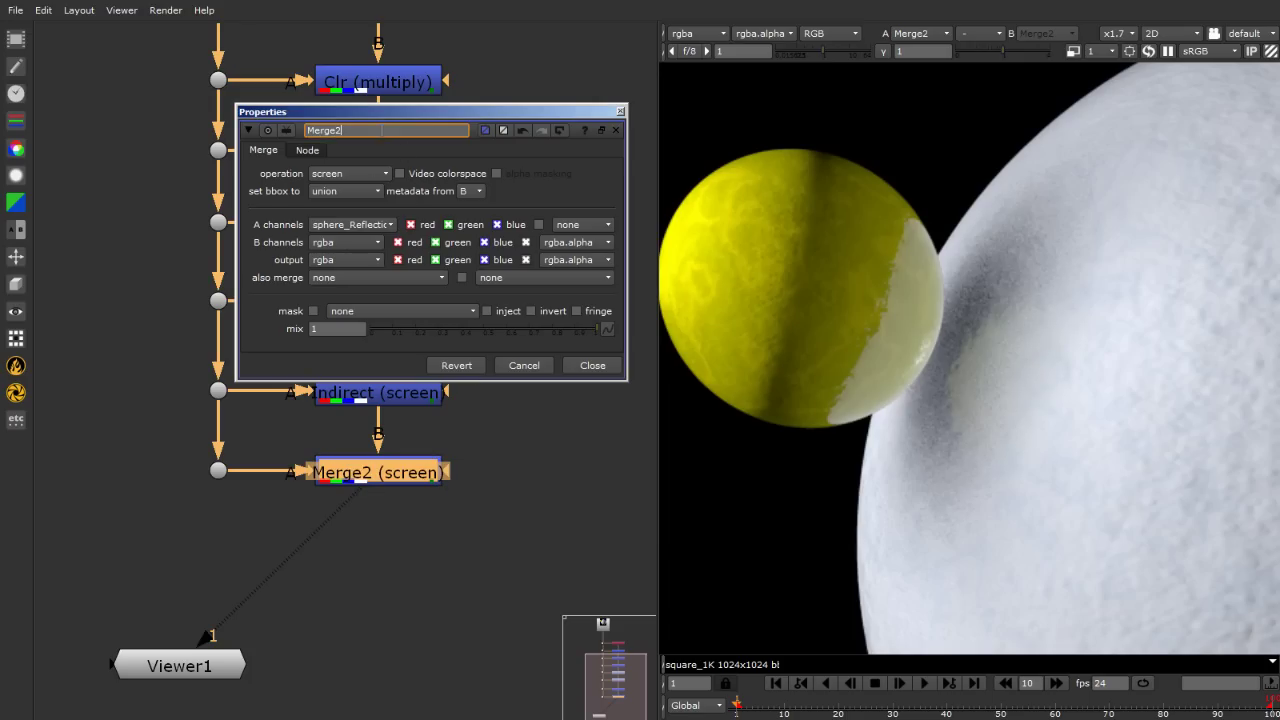
double_click(380, 130)
type("Ref")
key("Return")
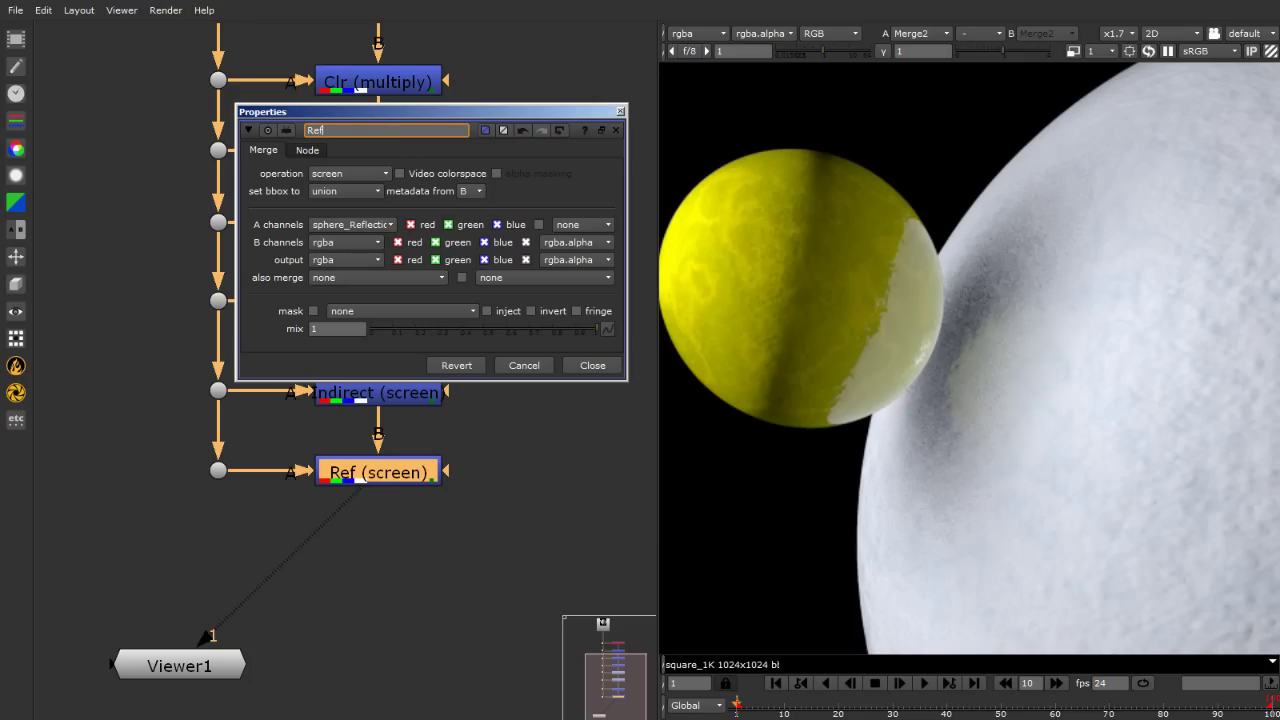
left_click(616, 130)
left_click(601, 273)
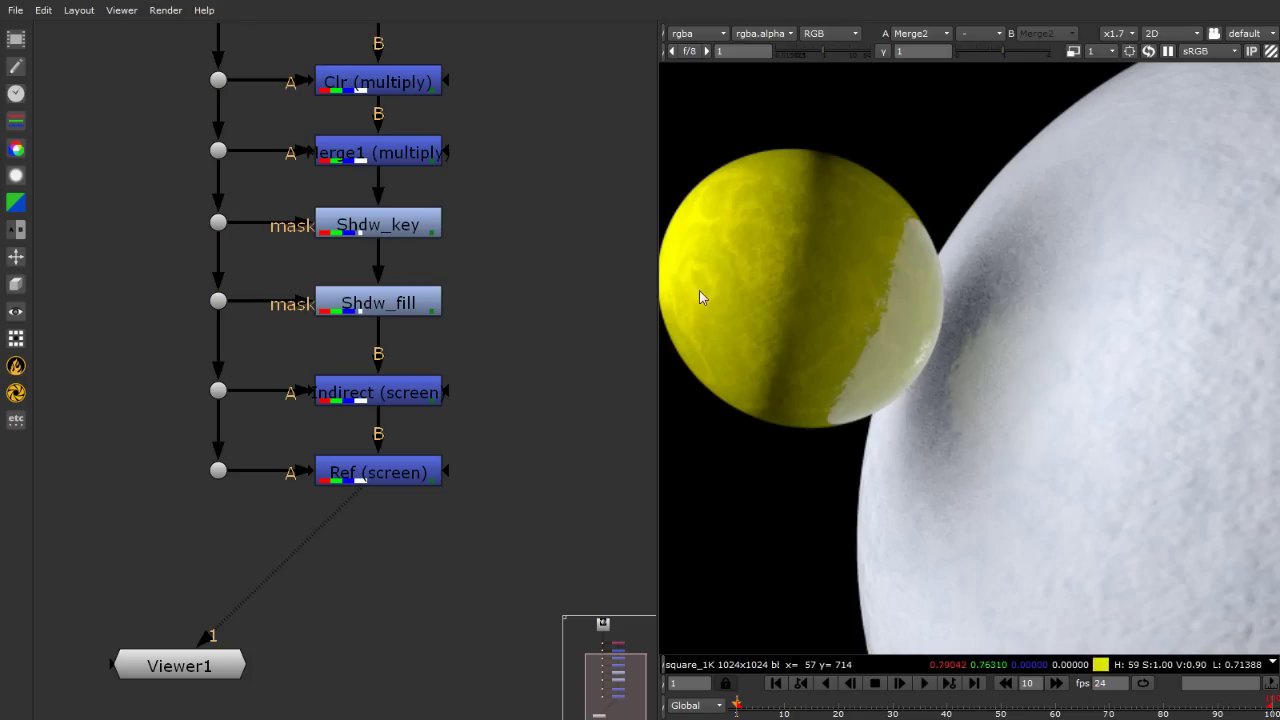
Examine the reflection on the yellow sphere and the large sphere, both in the full frame and up close.
key("f")
scroll(949, 303, "up", 2)
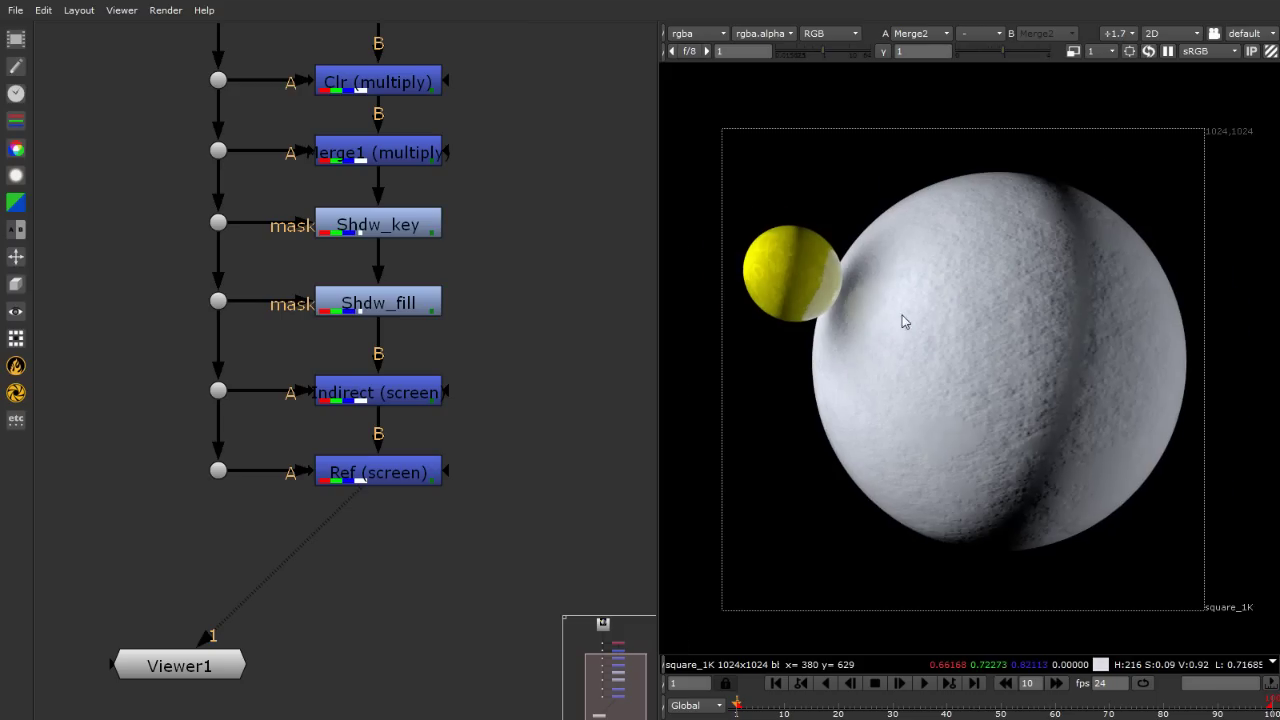
scroll(363, 509, "down", 2)
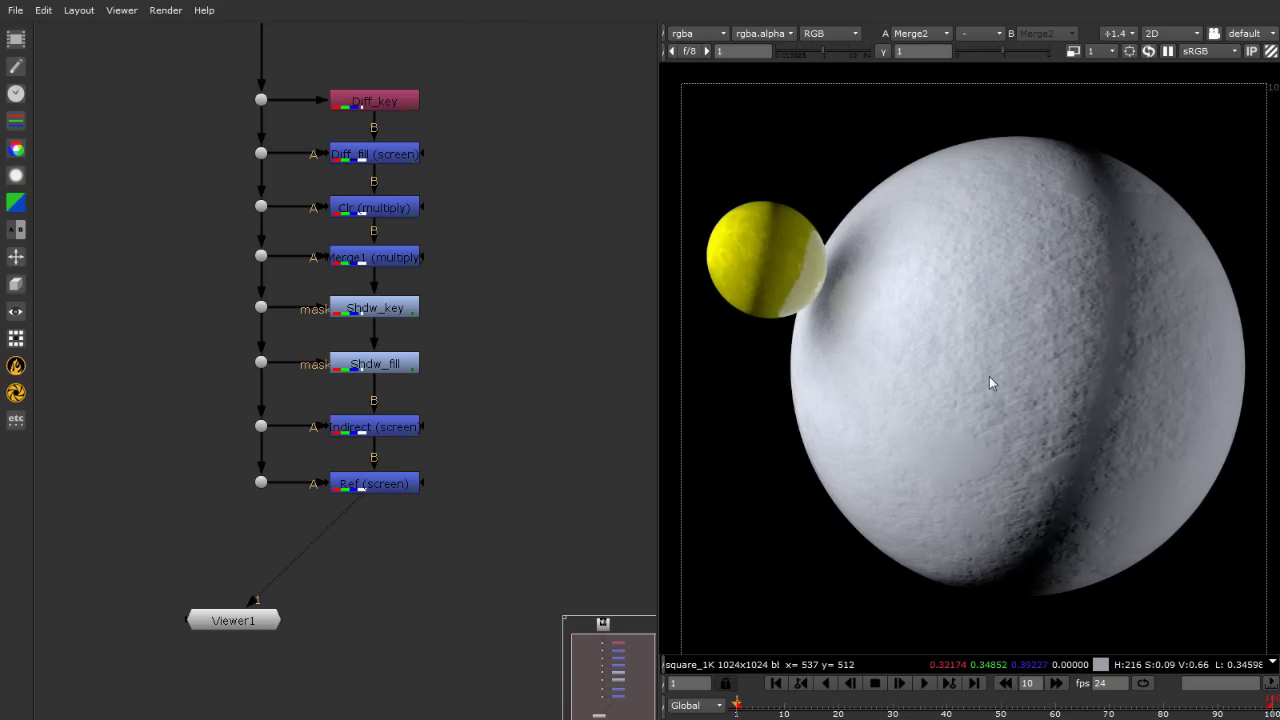
key("f")
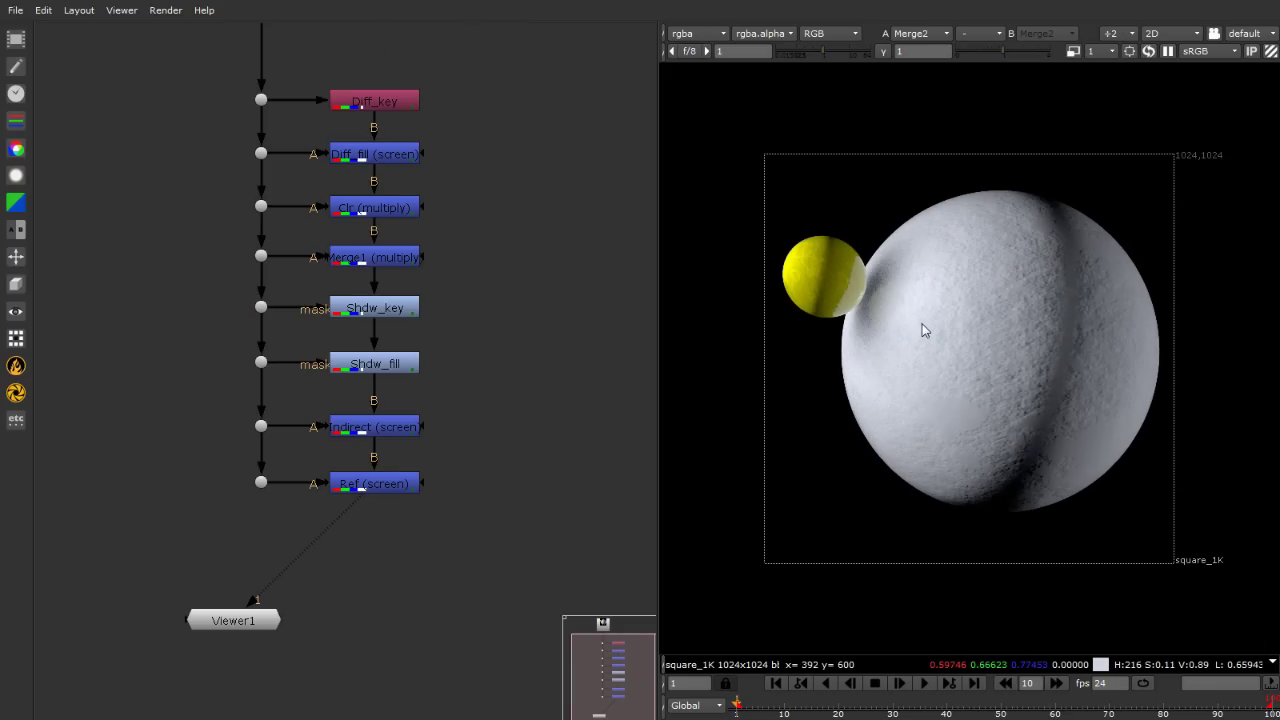
scroll(822, 255, "up", 3)
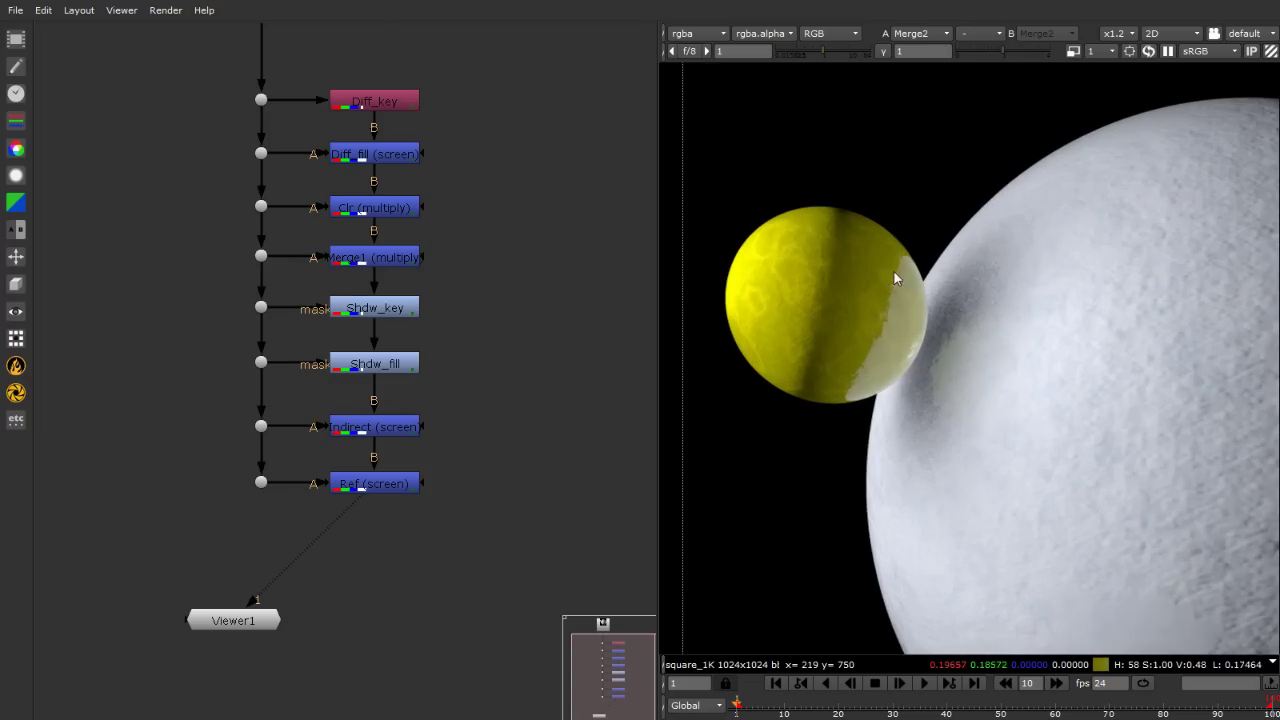
key("f")
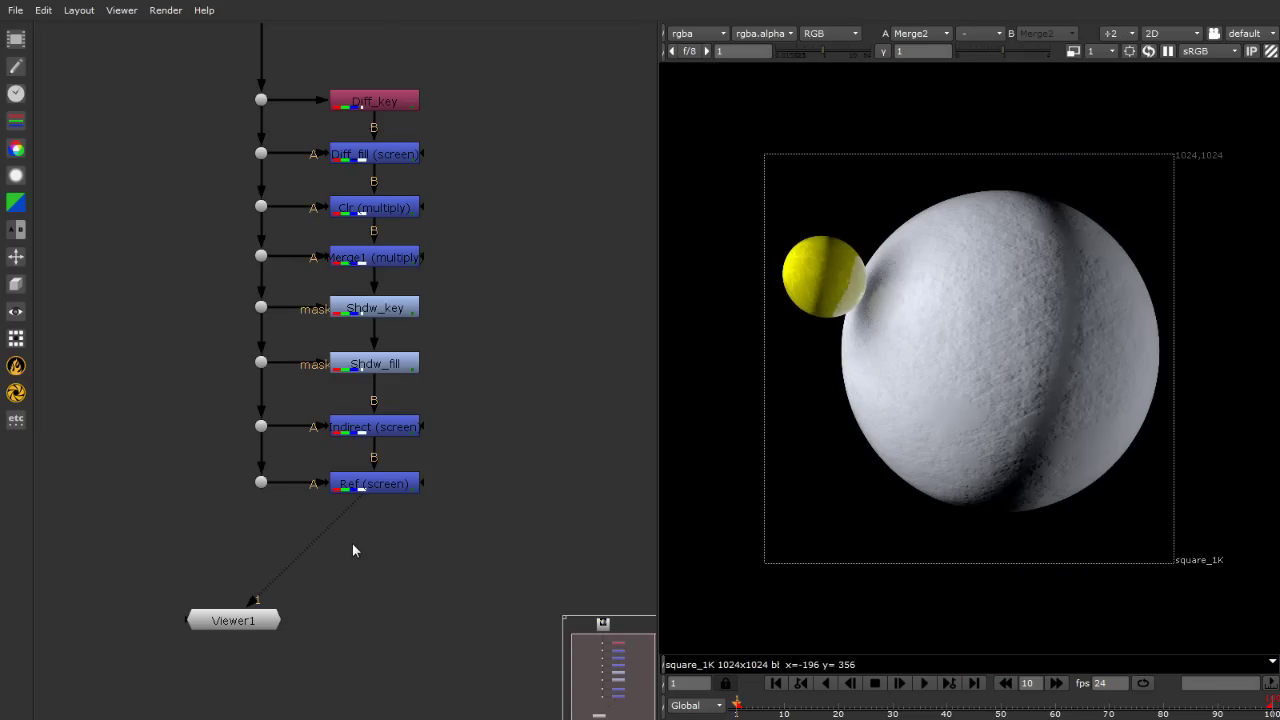
Add a Merge node below Ref, with B connected to Ref and A to the Read pipe through a new dot.
scroll(352, 543, "up", 2)
key("m")
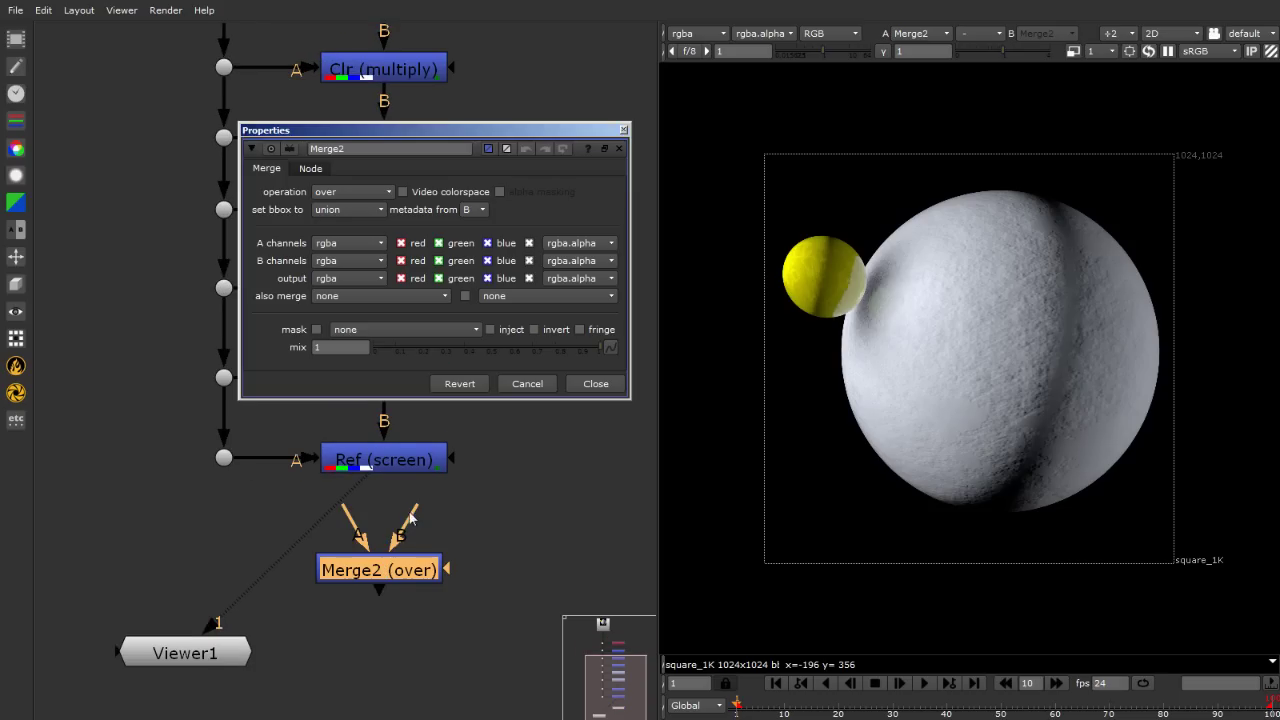
left_click_drag(405, 515, 384, 462)
left_click_drag(384, 575, 392, 551)
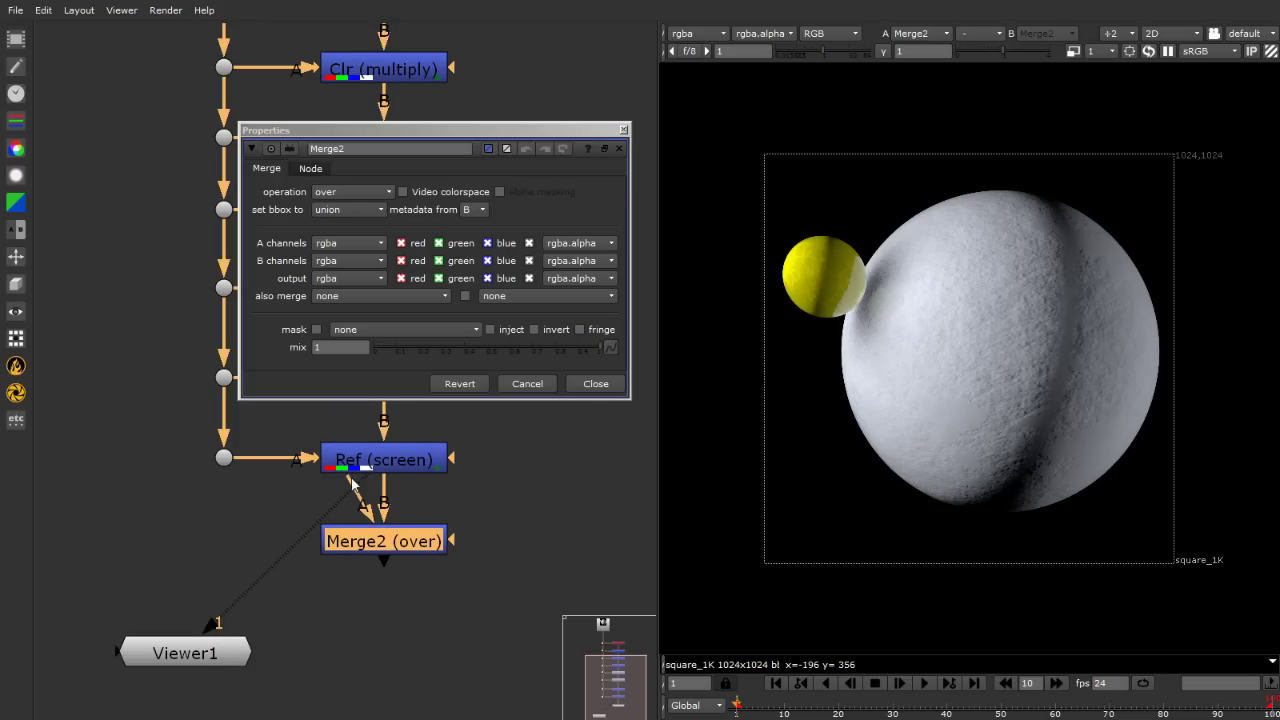
left_click_drag(356, 486, 224, 458)
left_click_drag(292, 493, 227, 548, "ctrl")
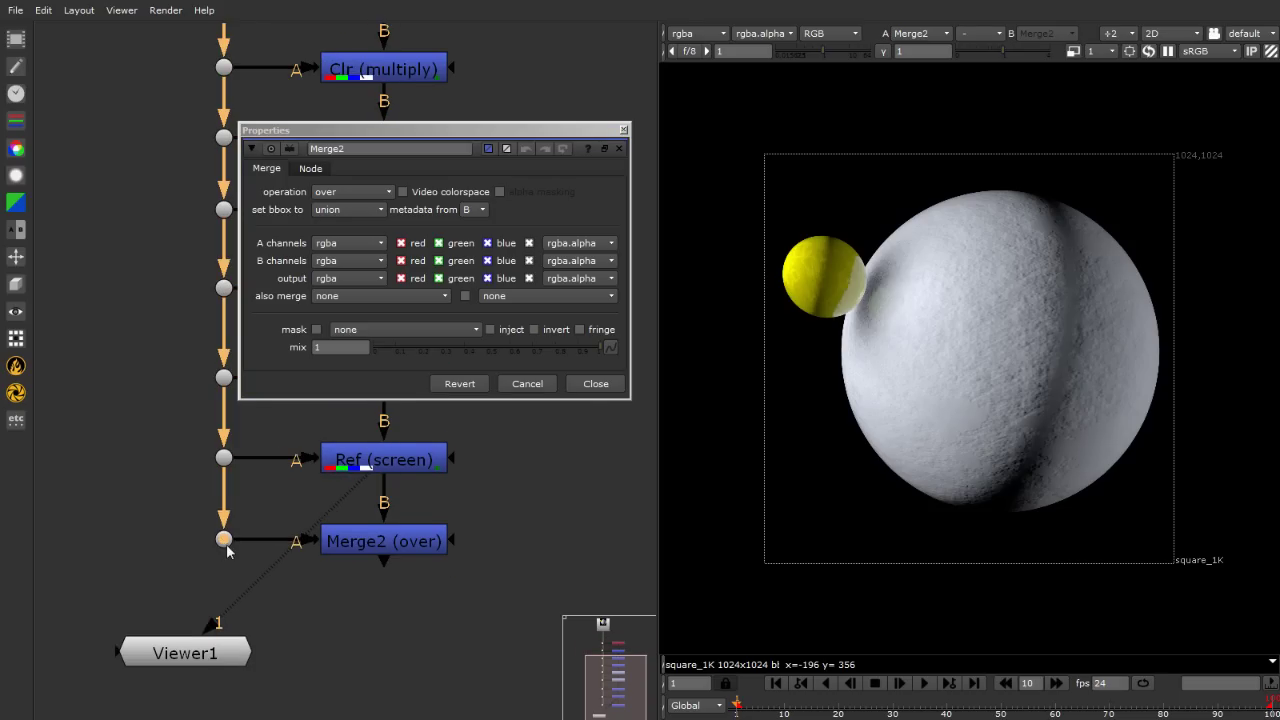
Set the new Merge's A channels to sphere_key_Spec and its operation to screen, view the specular highlights, and close the properties.
left_click(342, 243)
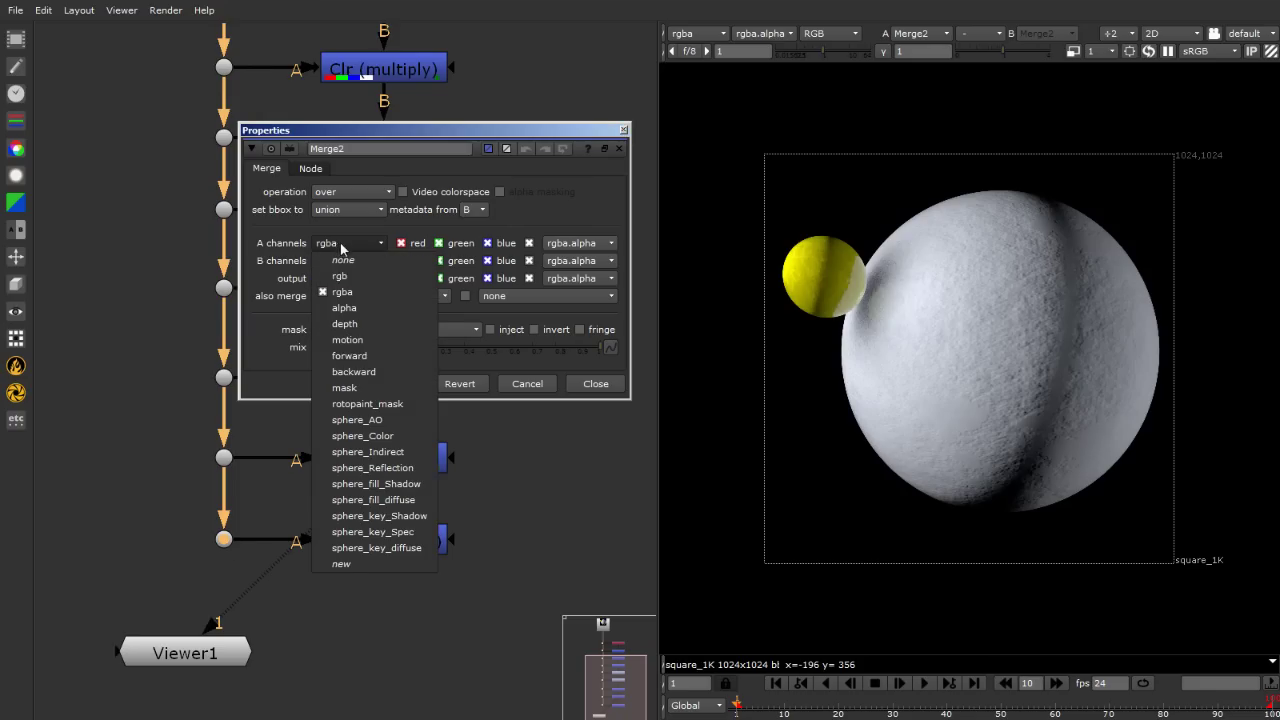
left_click(406, 532)
left_click(350, 192)
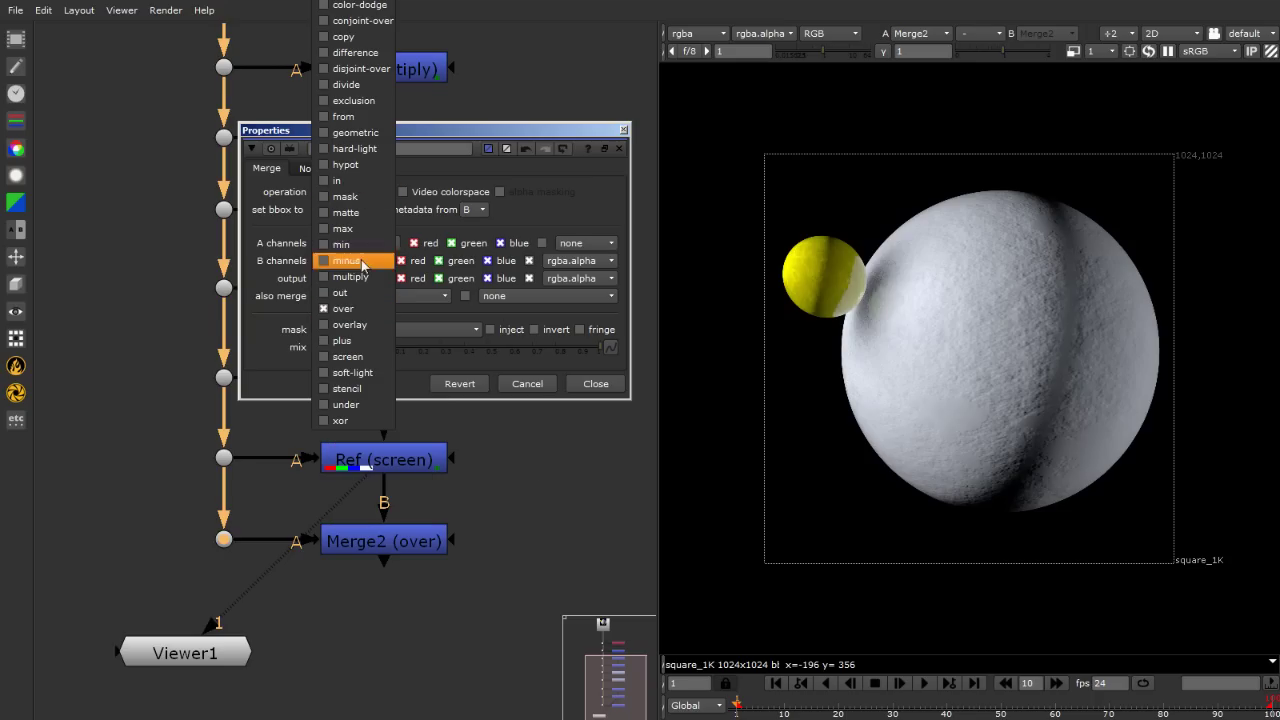
left_click(350, 356)
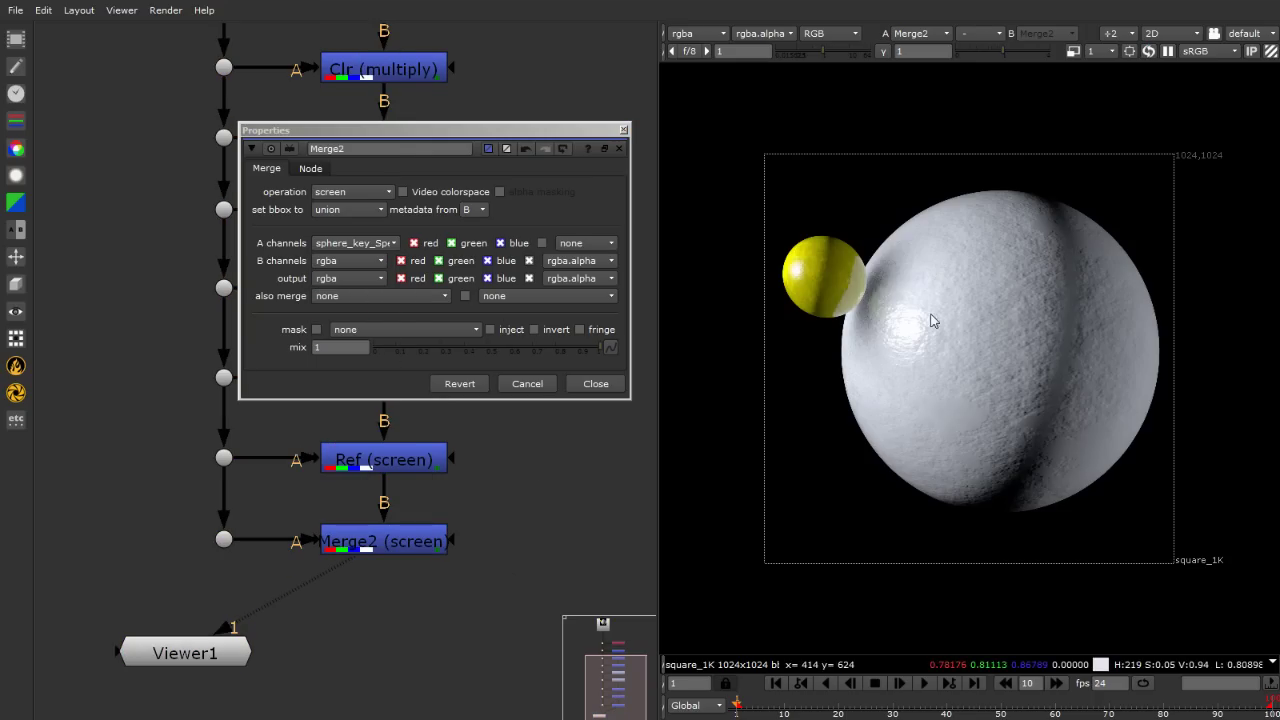
scroll(900, 303, "up", 5)
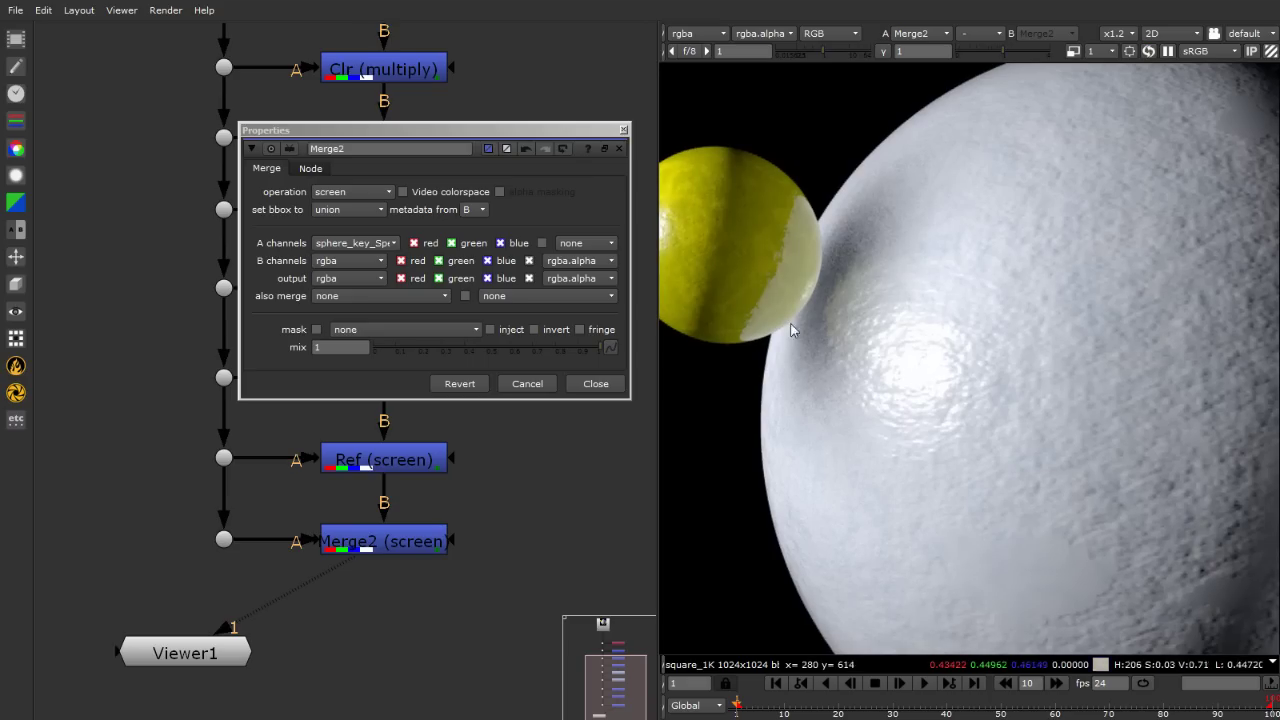
left_click(624, 131)
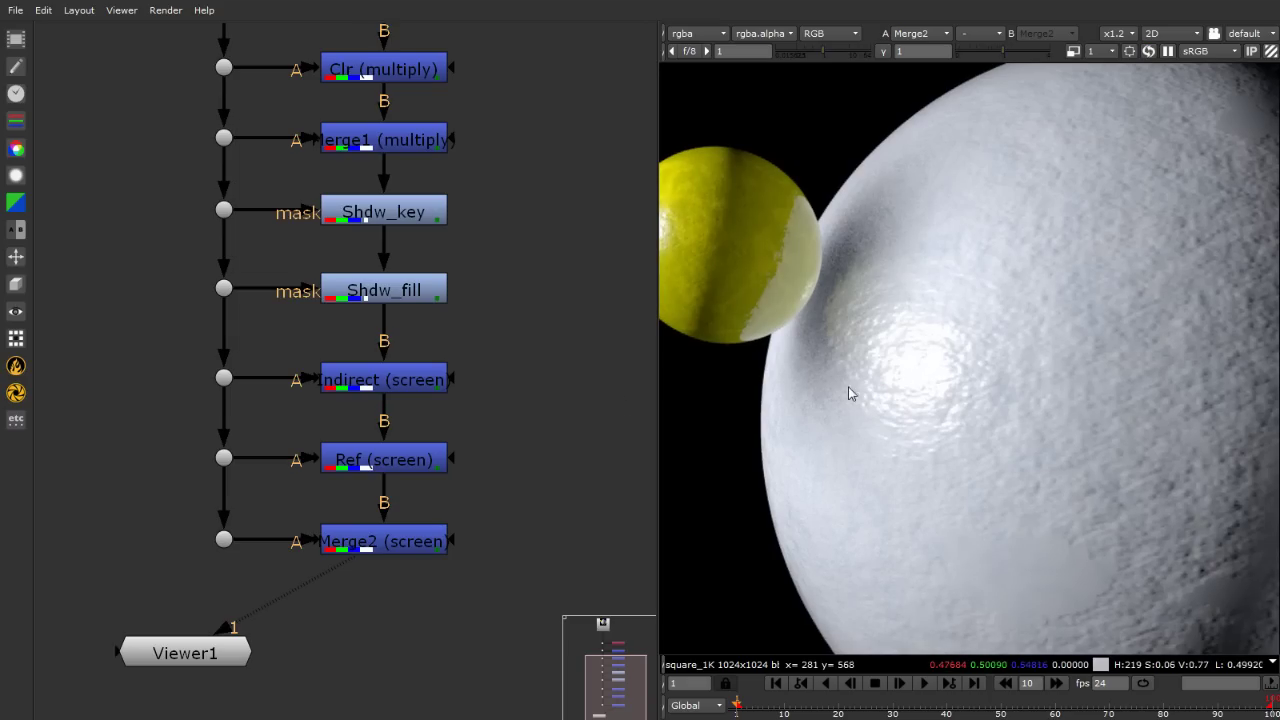
Review the combined render, the list of available sphere layers, and the node tree from the Read node down to the specular merge.
scroll(848, 386, "down", 5)
scroll(817, 467, "up", 1)
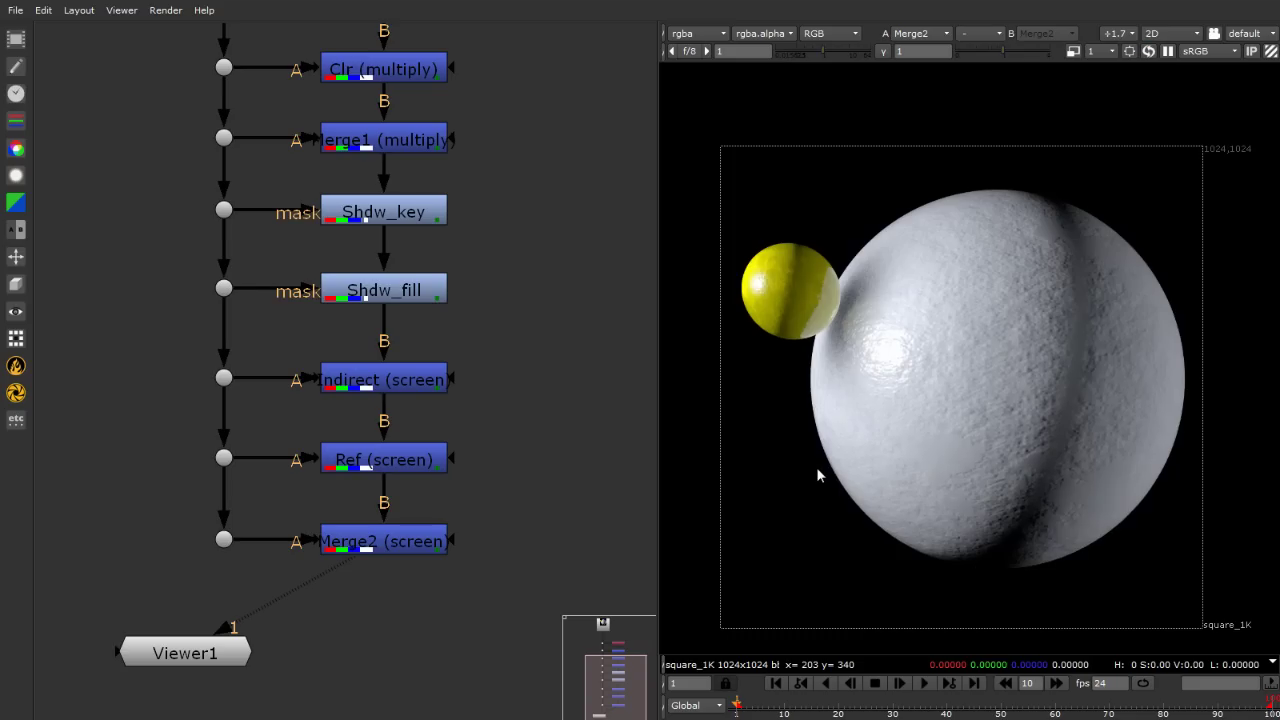
scroll(396, 644, "down", 3)
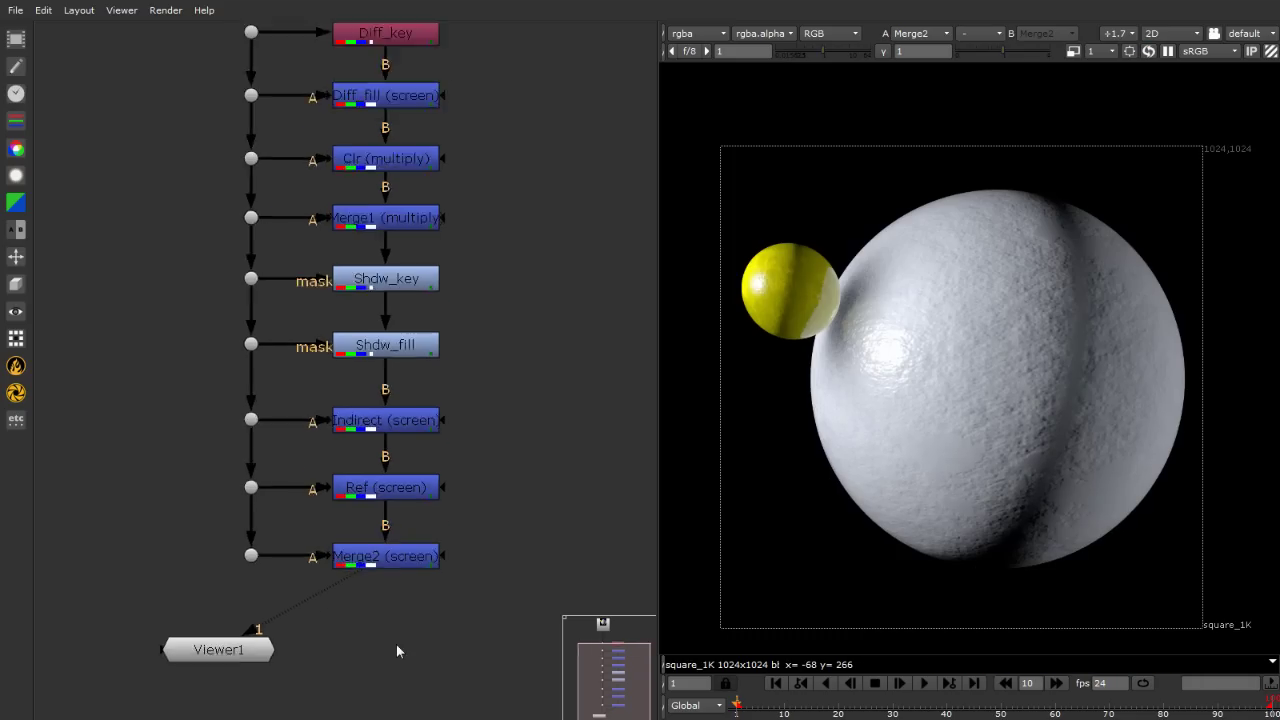
left_click(691, 36)
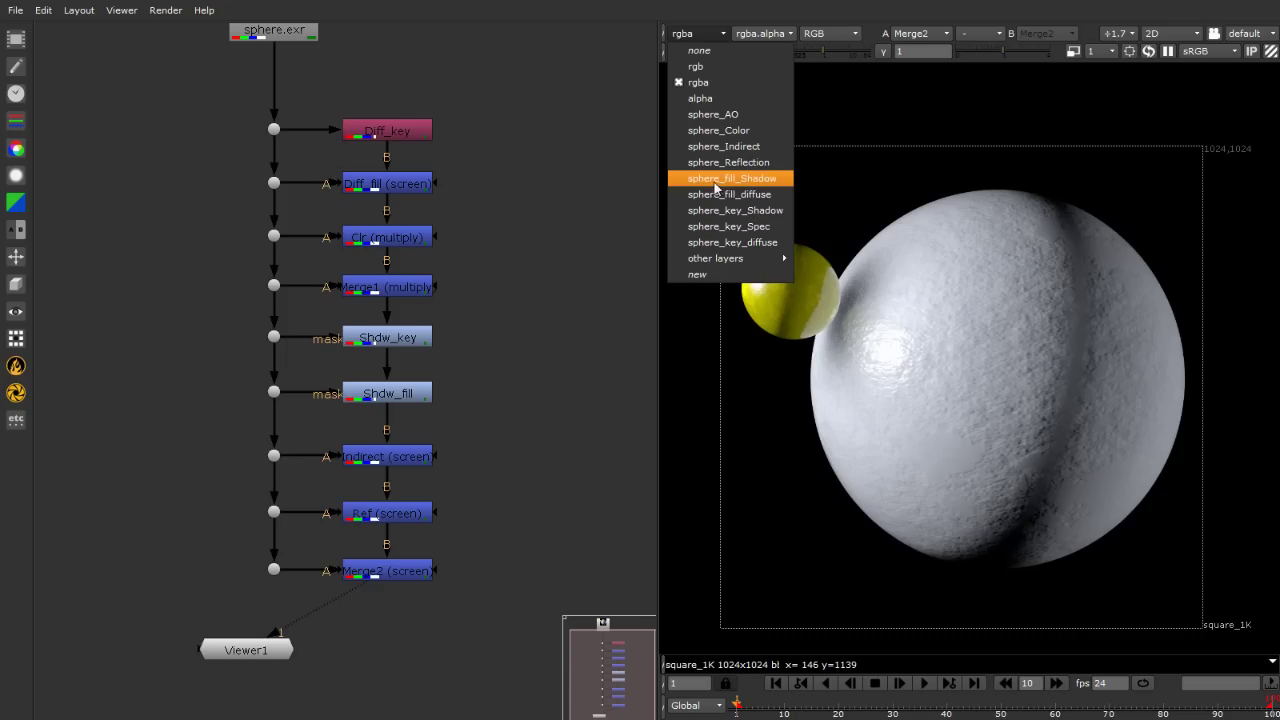
left_click(548, 370)
key("f")
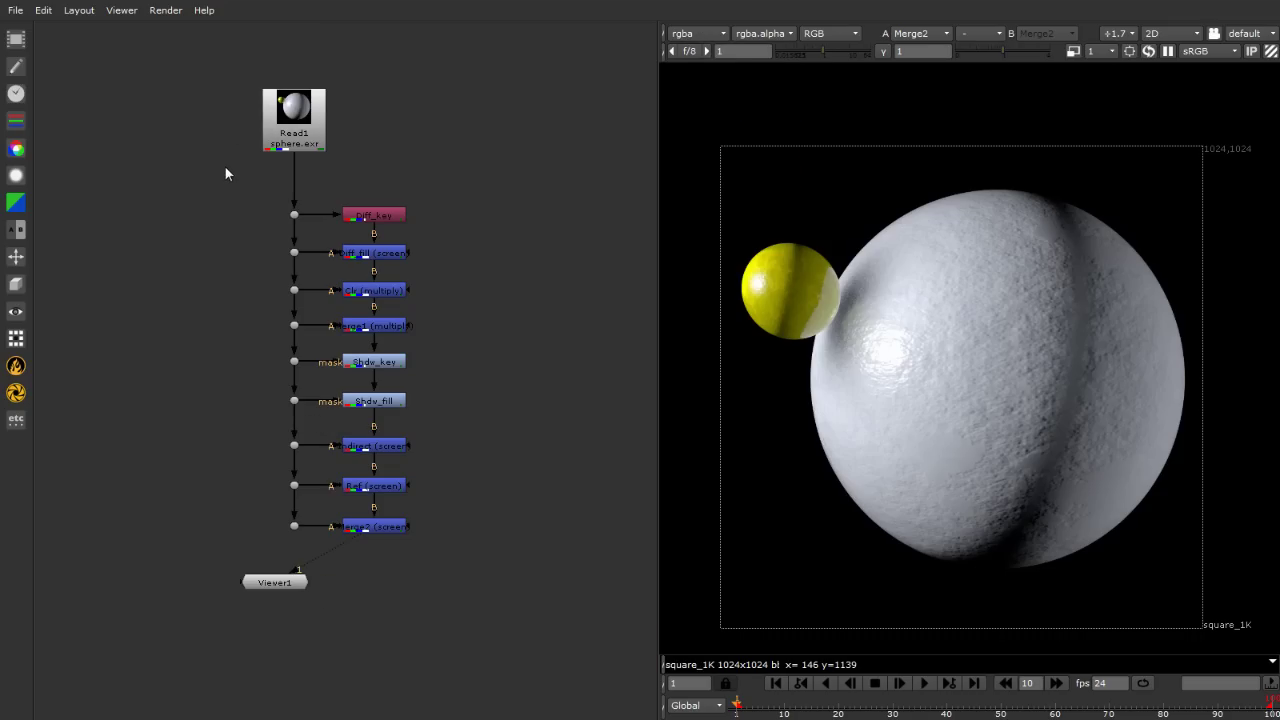
scroll(224, 165, "down", 1)
scroll(215, 100, "up", 3)
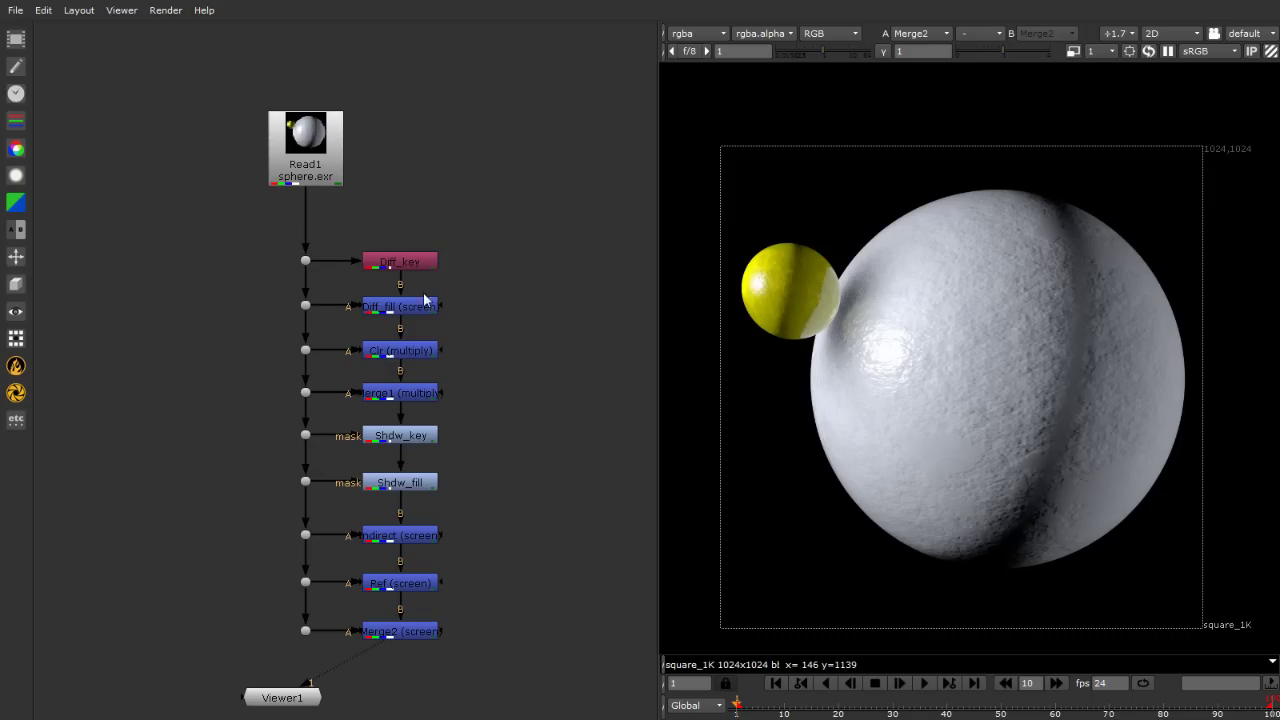
left_click_drag(597, 193, 477, 674)
scroll(400, 657, "up", 3)
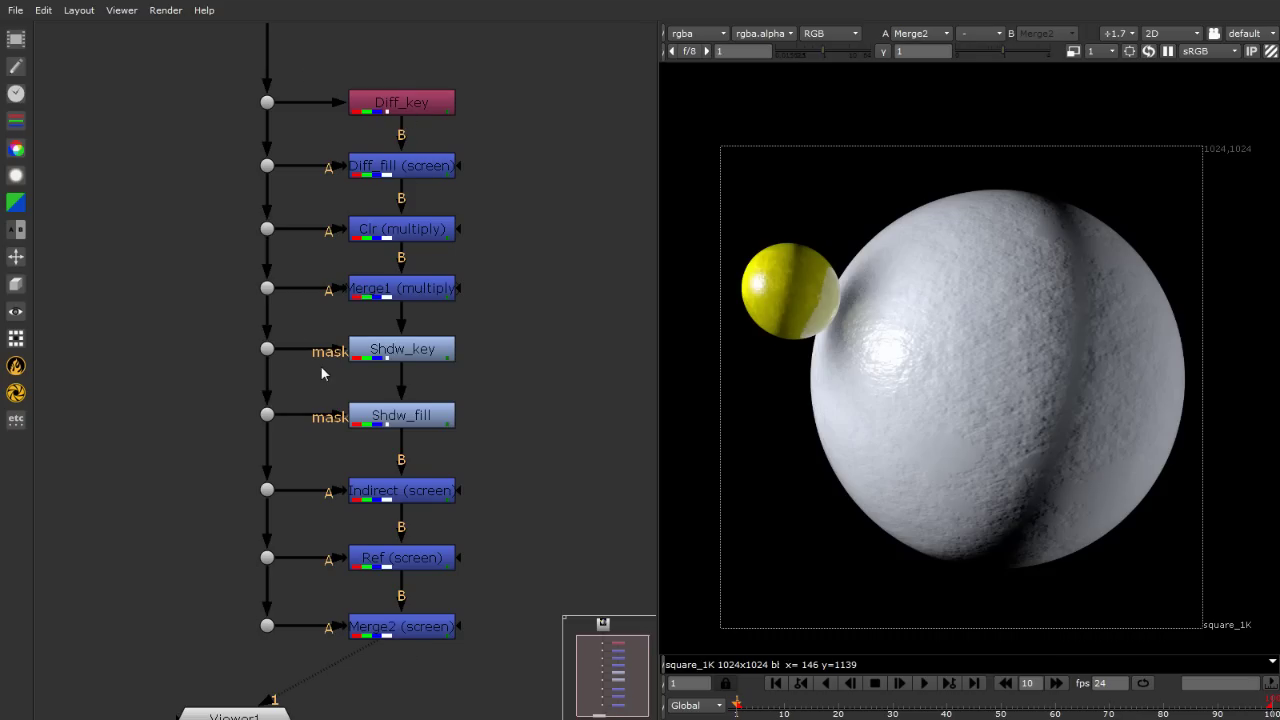
scroll(262, 373, "down", 3)
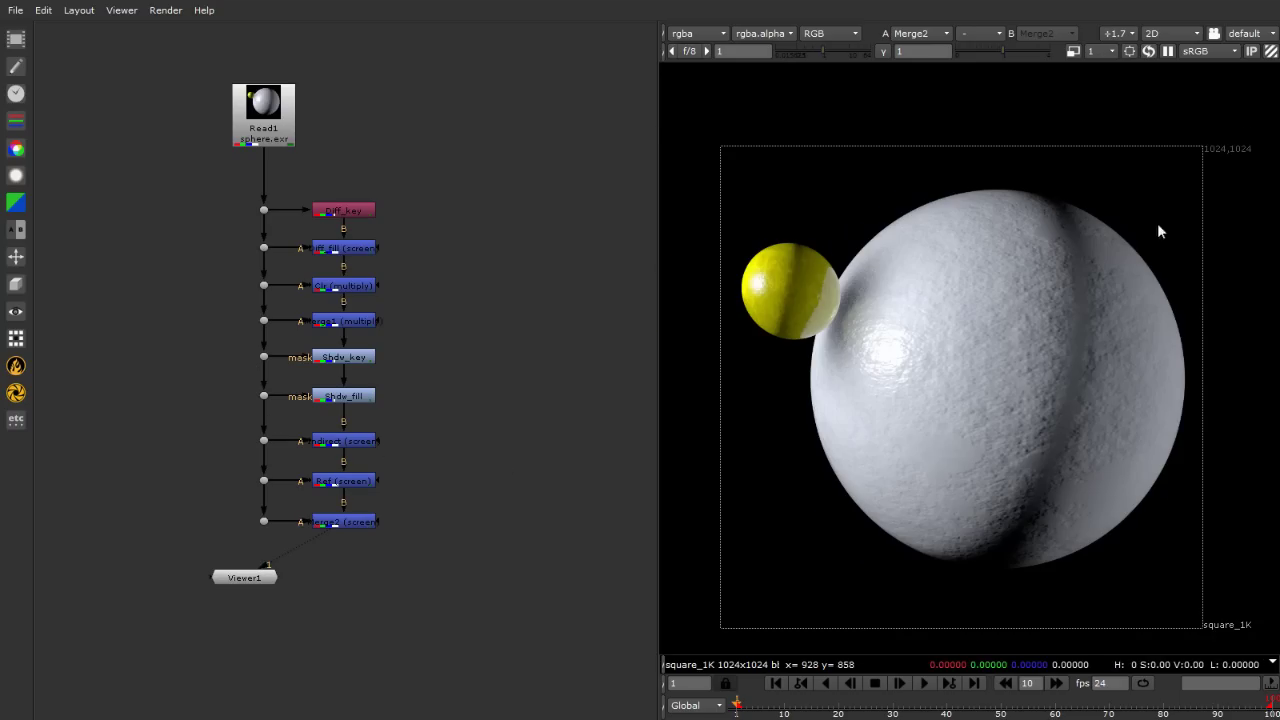
Examine the large sphere's upper edge pixels in the merged result, and view the Read node's original at the same spot.
scroll(1134, 300, "up", 3)
scroll(1150, 300, "up", 5)
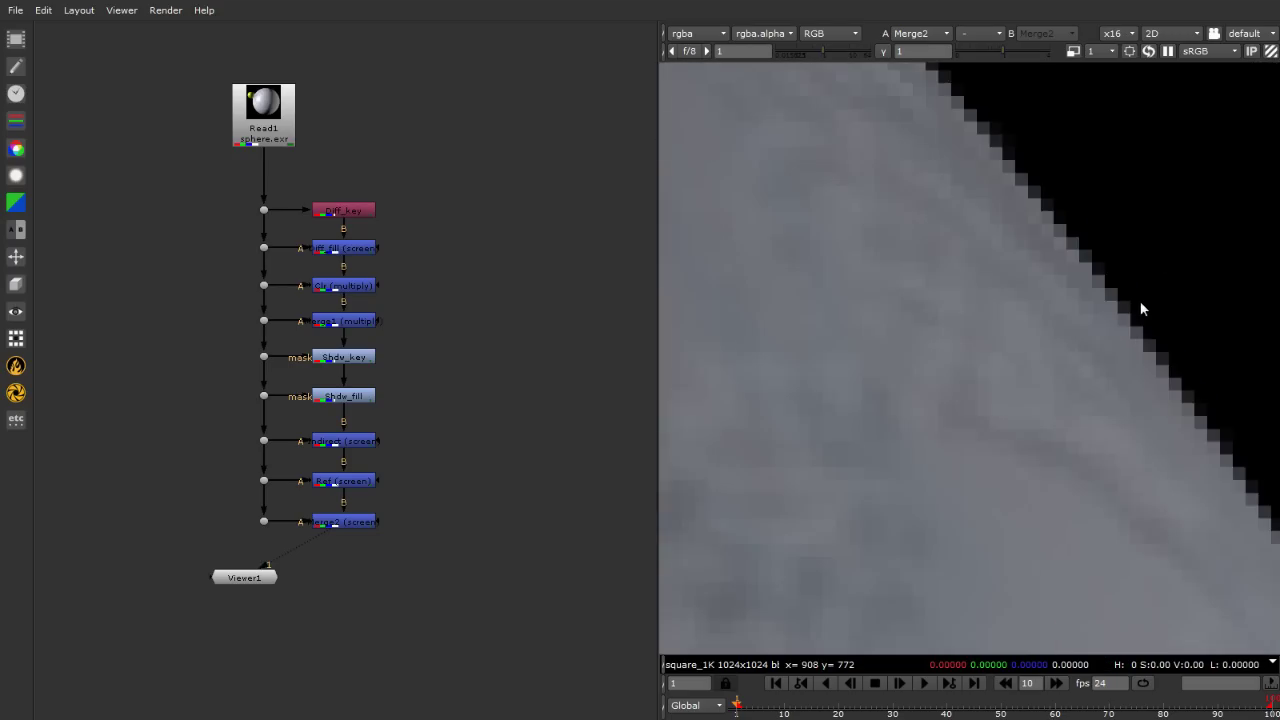
middle_click_drag(1160, 409, 762, 437)
scroll(888, 352, "up", 4)
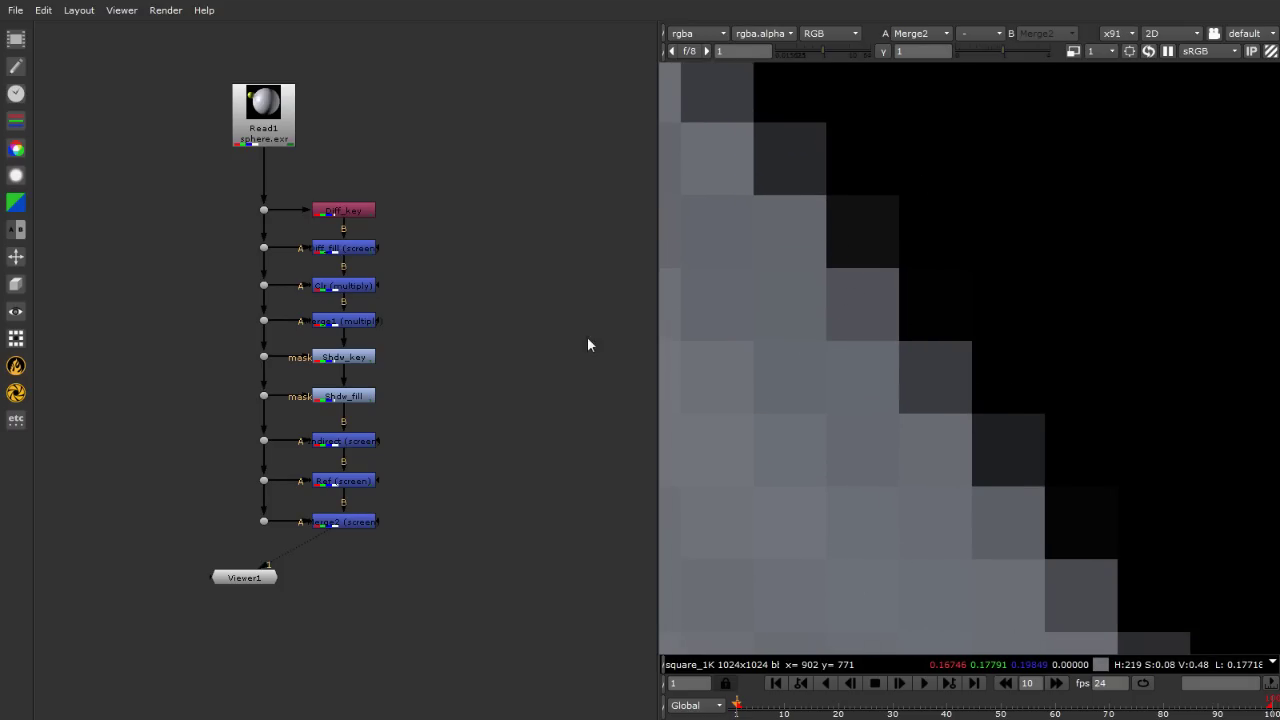
left_click(266, 111)
key("1")
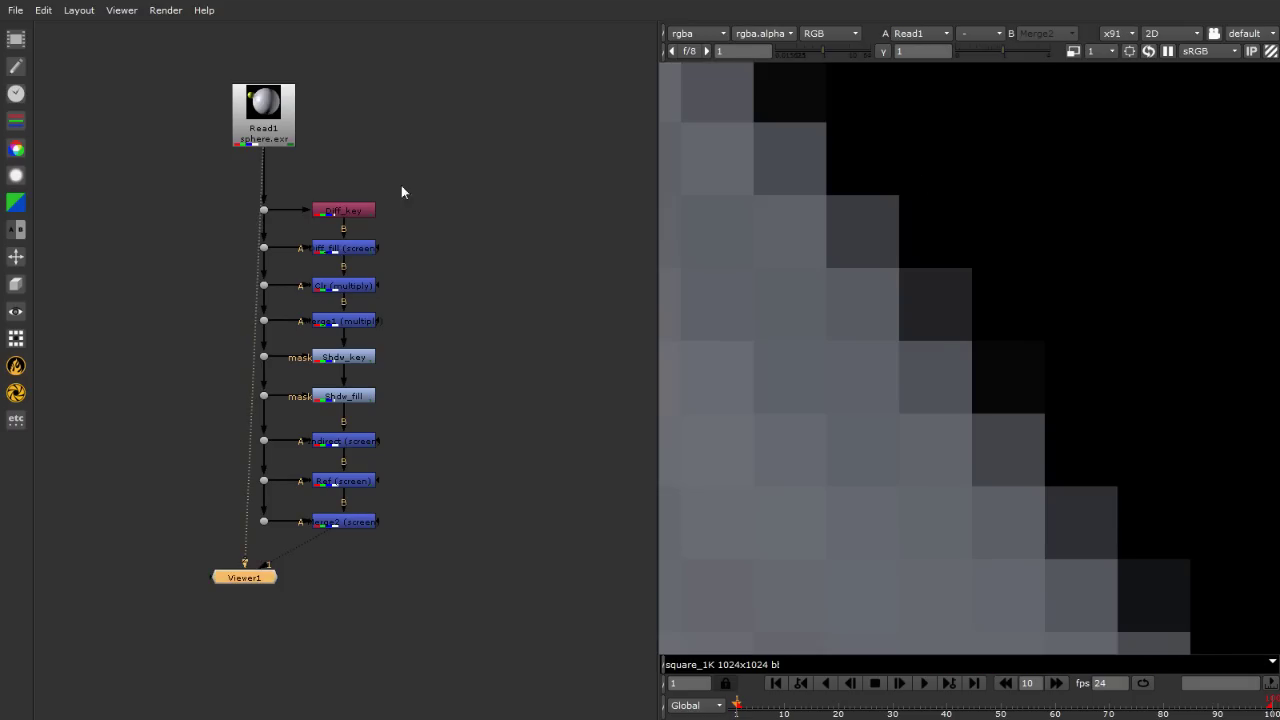
Compare the sphere's edge pixels between the original Read image and the merged result by alternating the two viewer inputs.
key("minus")
key("2")
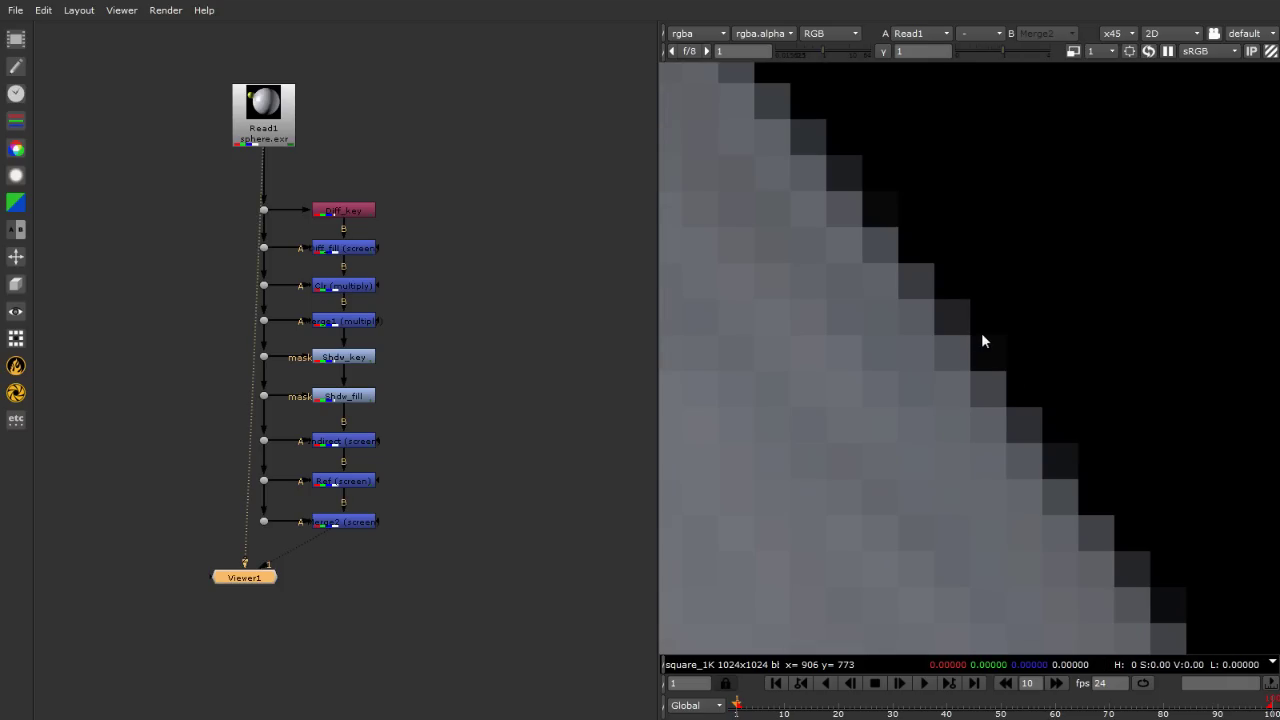
key("1")
key("2")
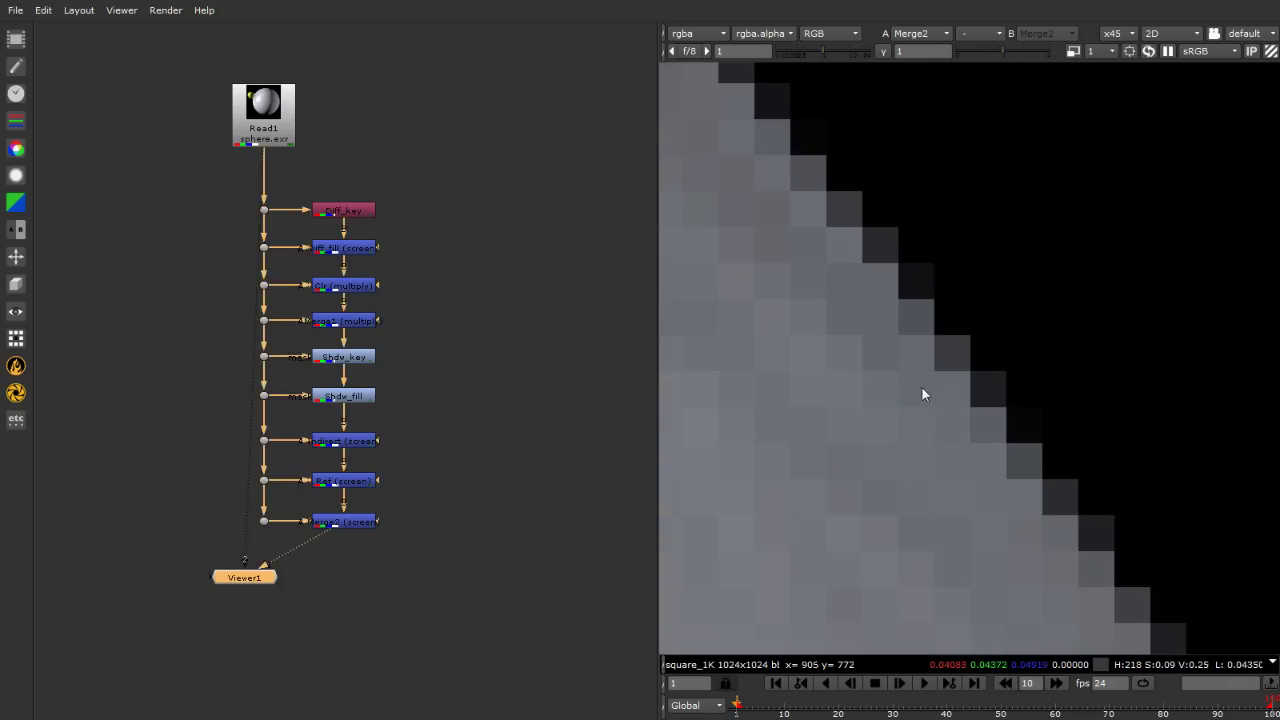
key("1")
key("2")
key("1")
key("2")
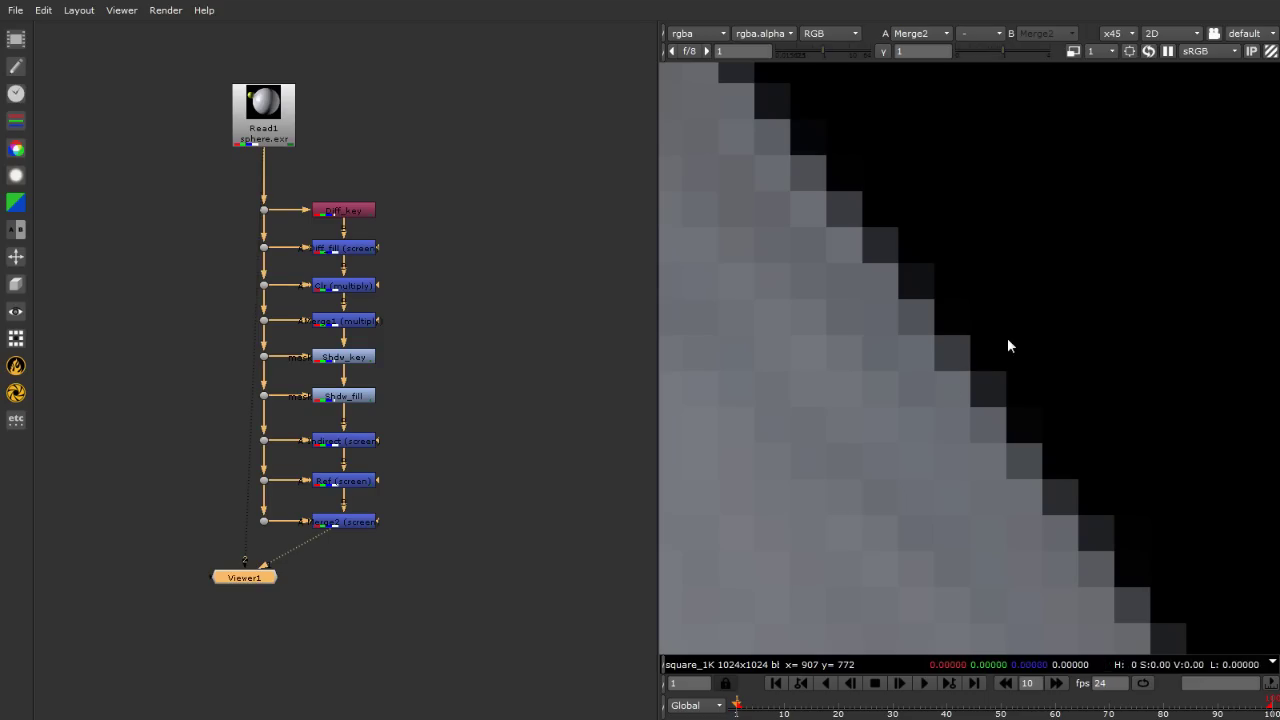
left_click(386, 174)
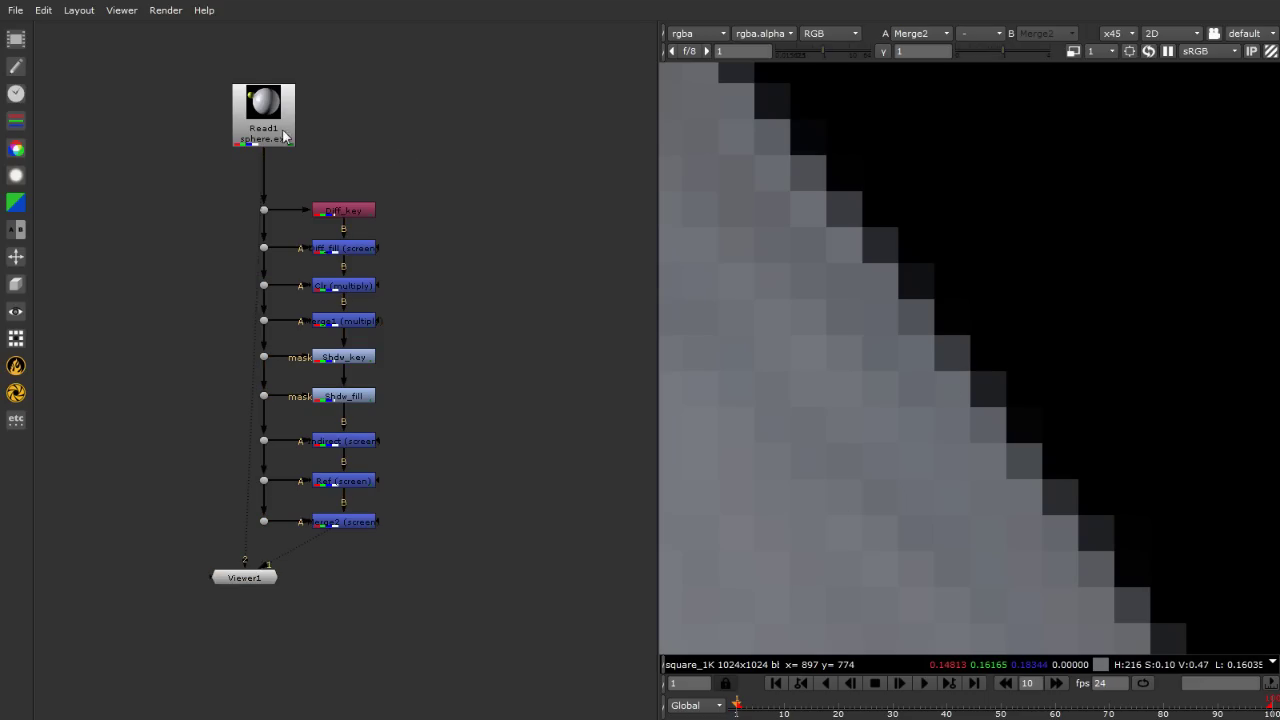
Move the Read node up and insert an Unpremult node midway between it and the first dot of the pipe.
left_click_drag(270, 135, 268, 101)
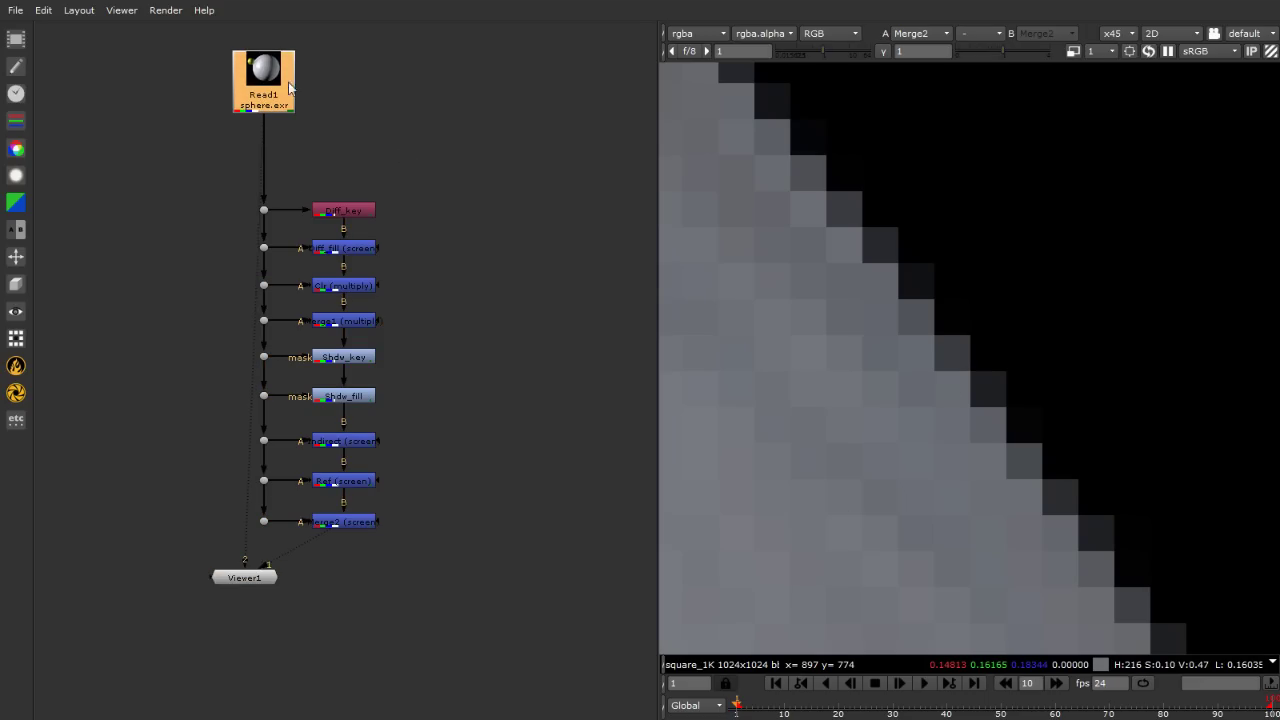
key("Tab")
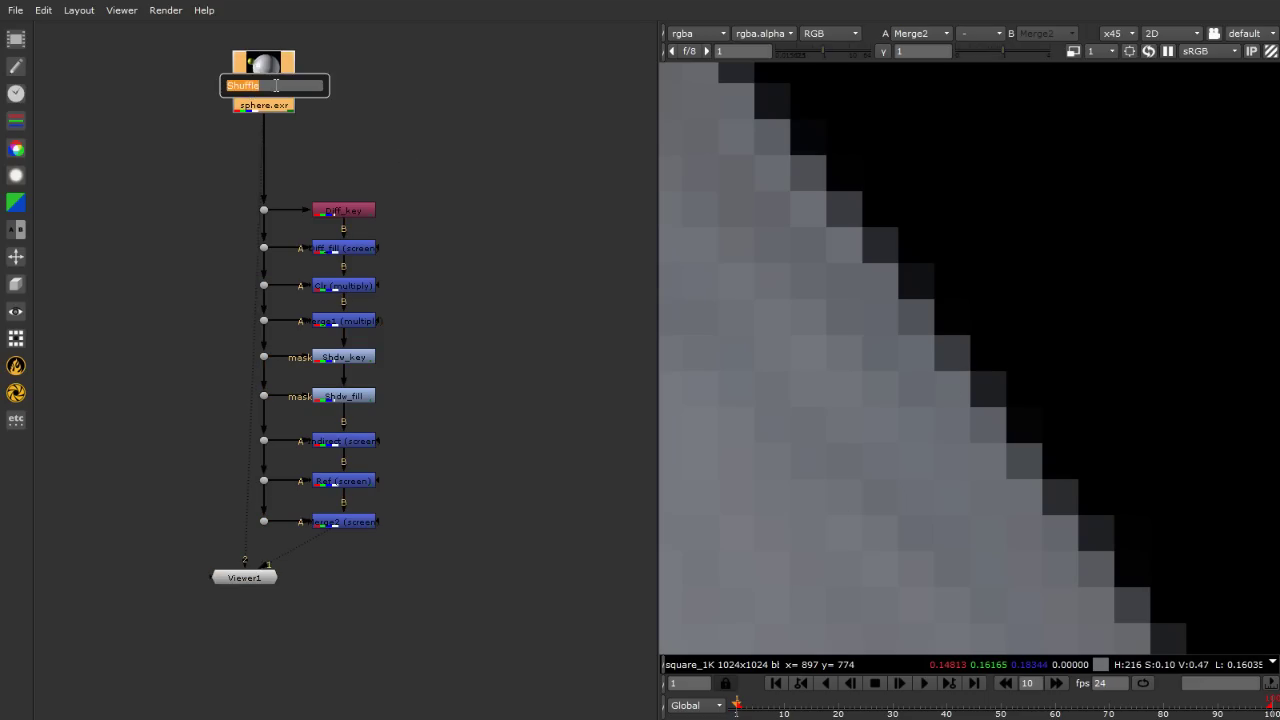
type("u")
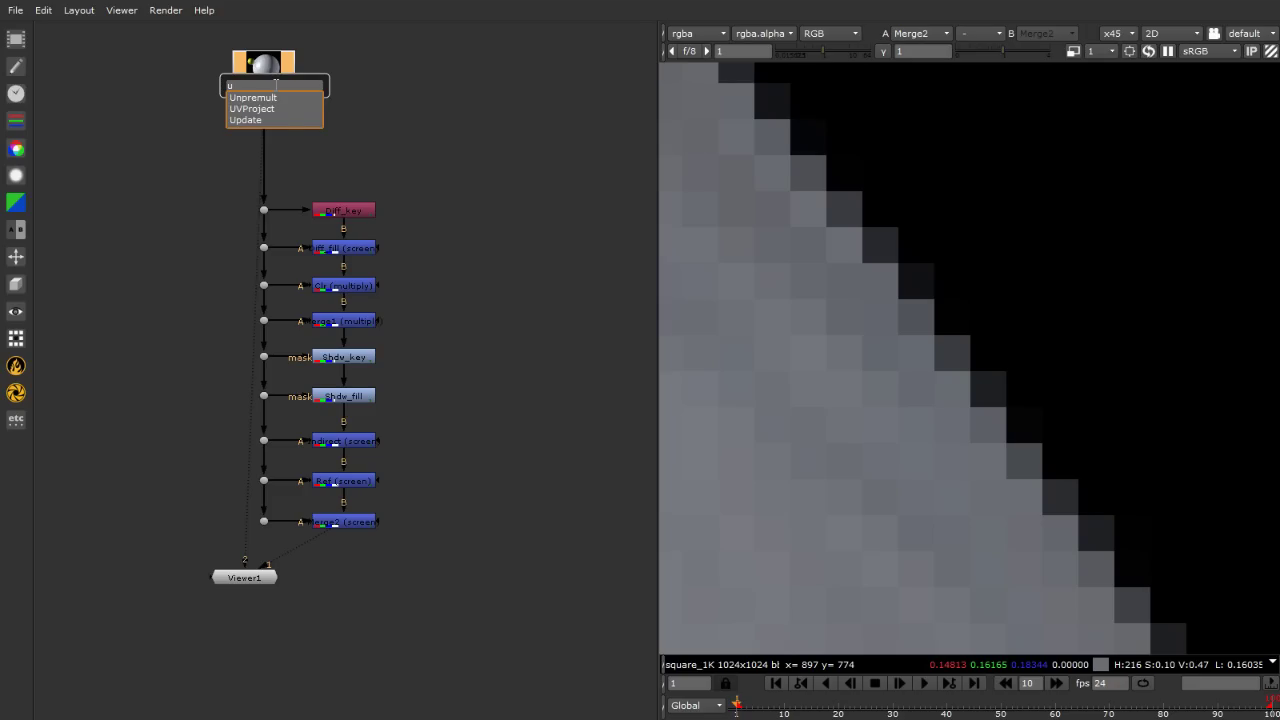
type("pre")
key("BackSpace")
key("BackSpace")
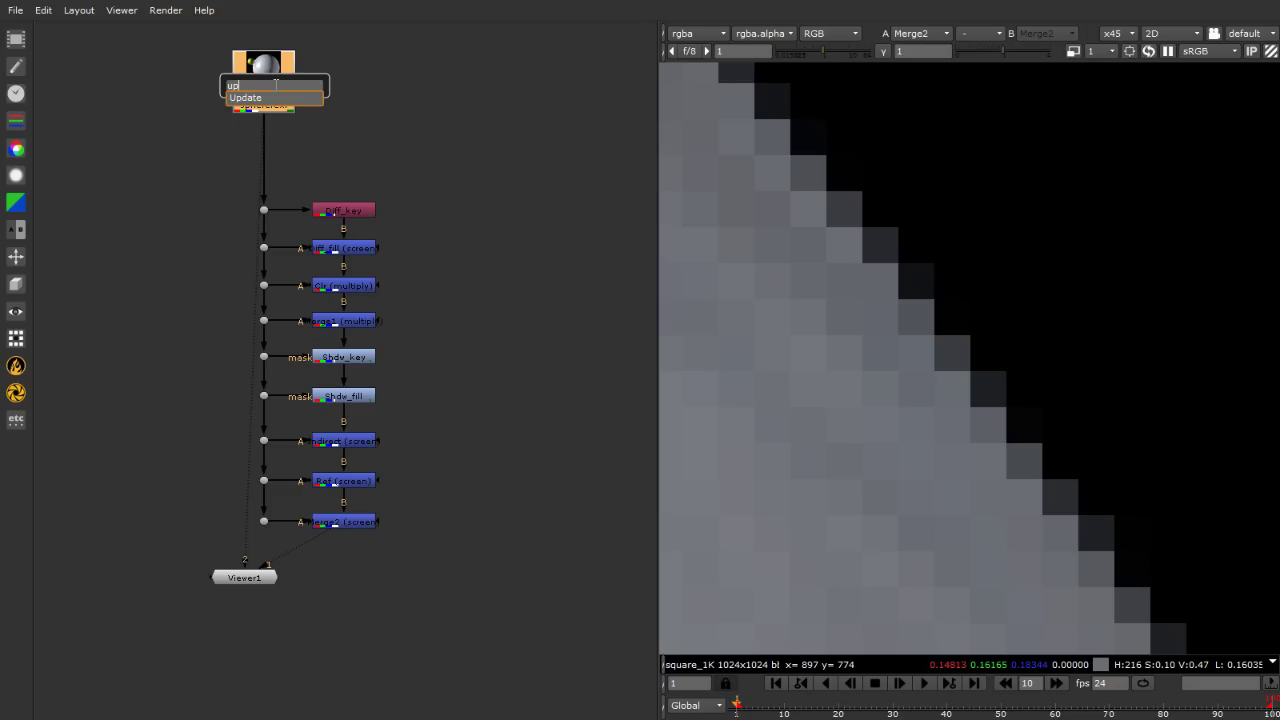
key("BackSpace")
type("n")
left_click(283, 98)
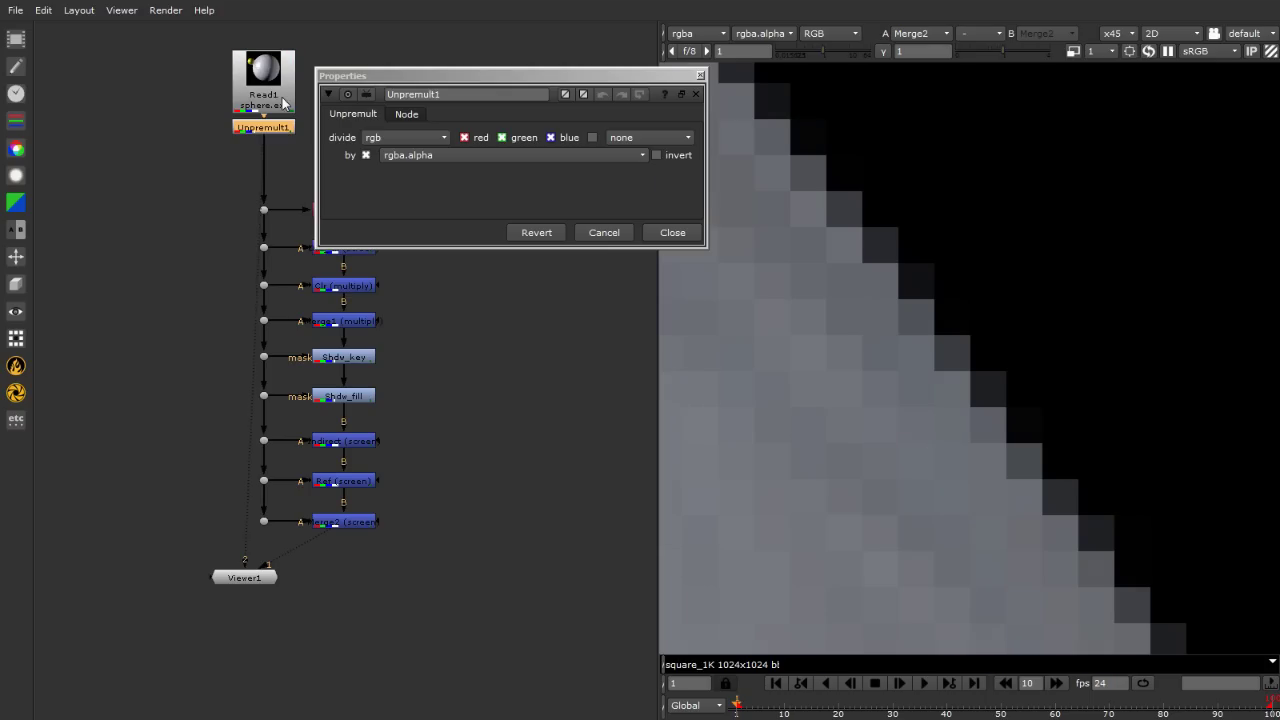
left_click_drag(268, 114, 266, 158)
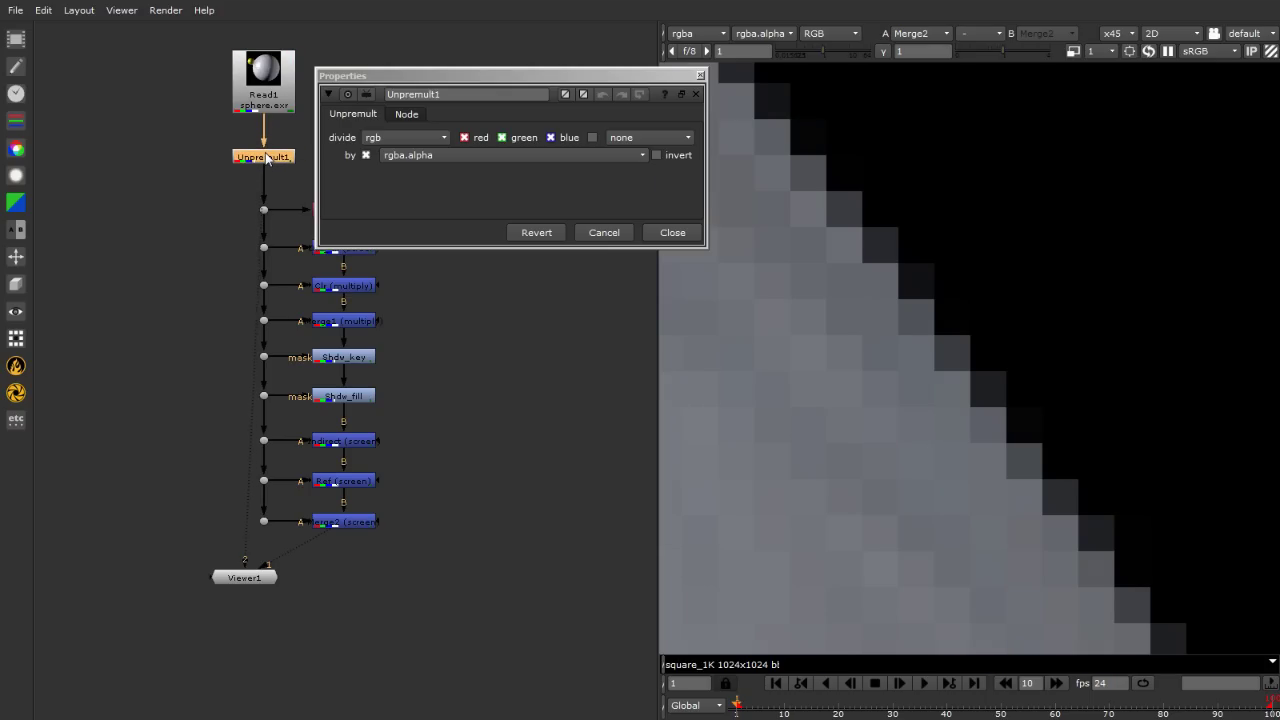
Set the Unpremult node to divide all channels by rgba.alpha, check the sphere's edge, and close the properties.
left_click(382, 139)
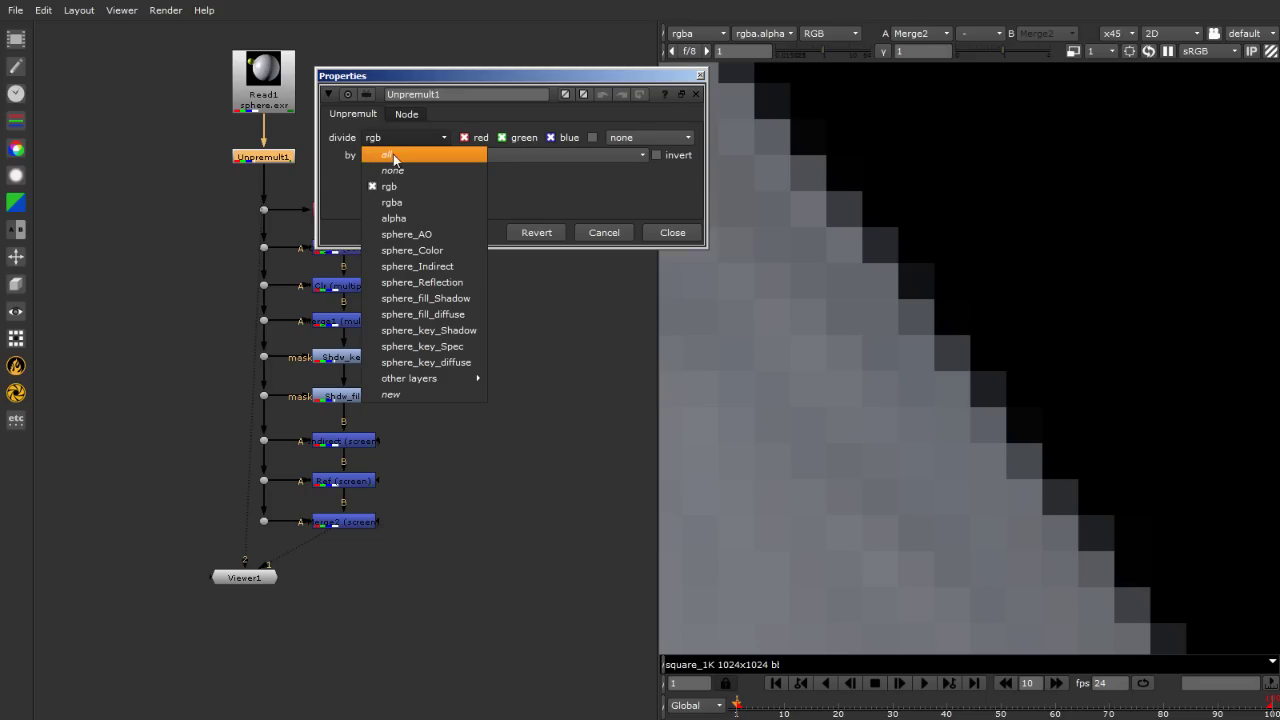
left_click(390, 155)
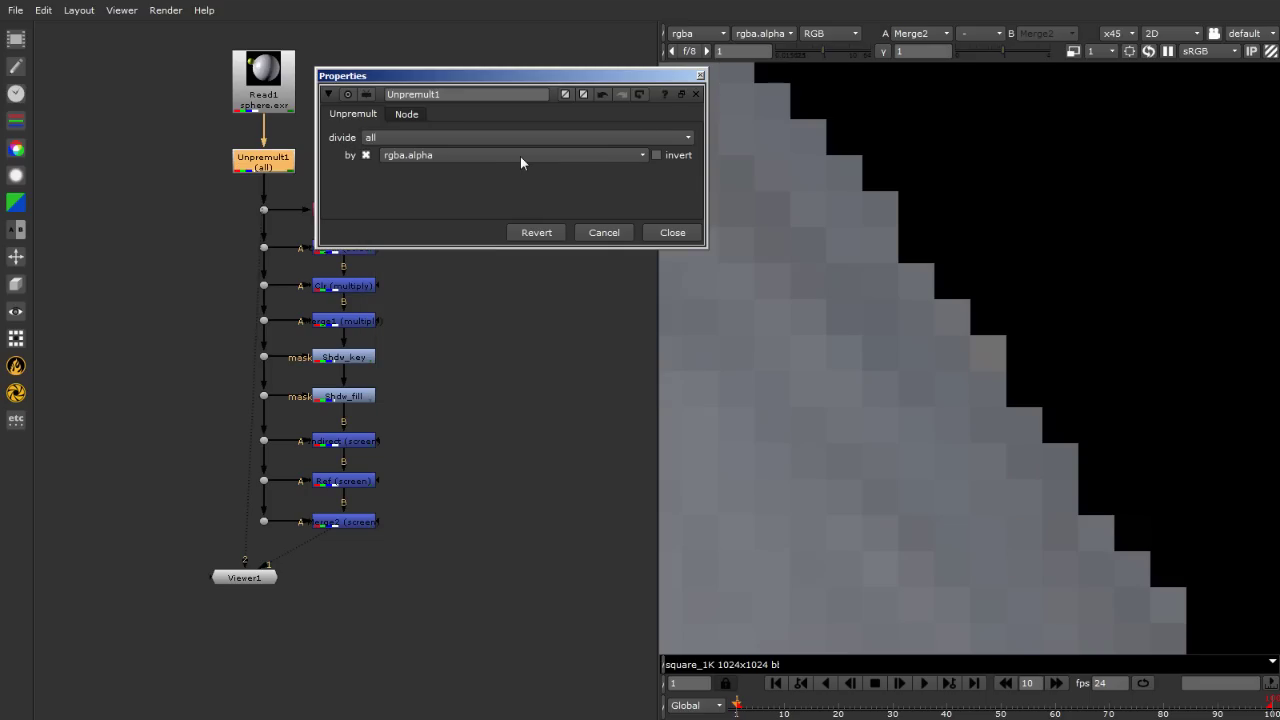
key("f")
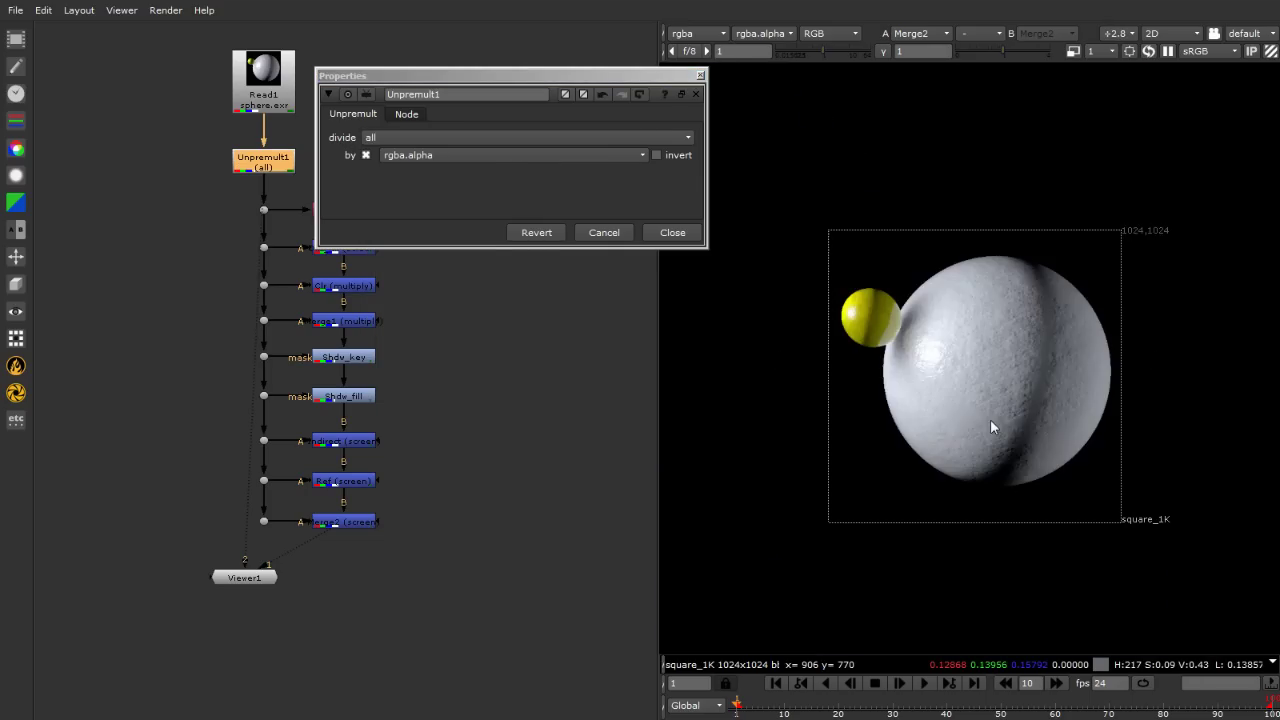
scroll(1071, 333, "up", 10)
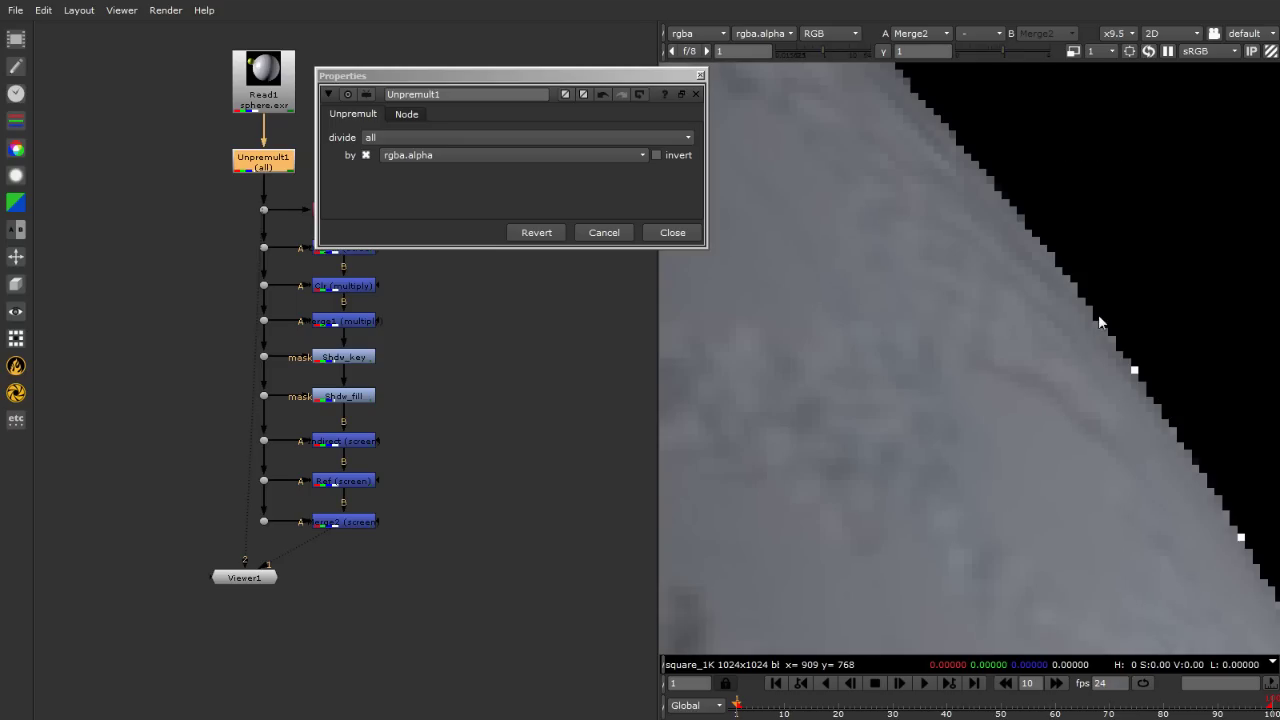
scroll(1065, 335, "down", 10)
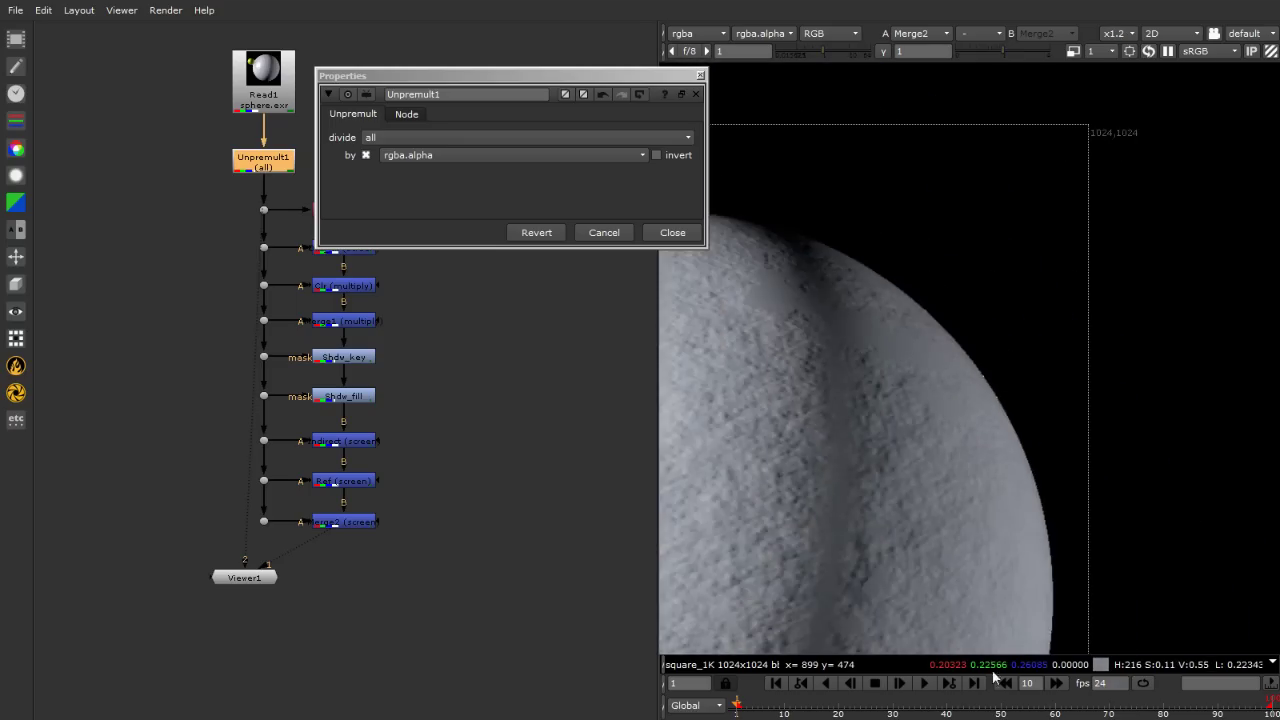
scroll(1150, 560, "up", 5)
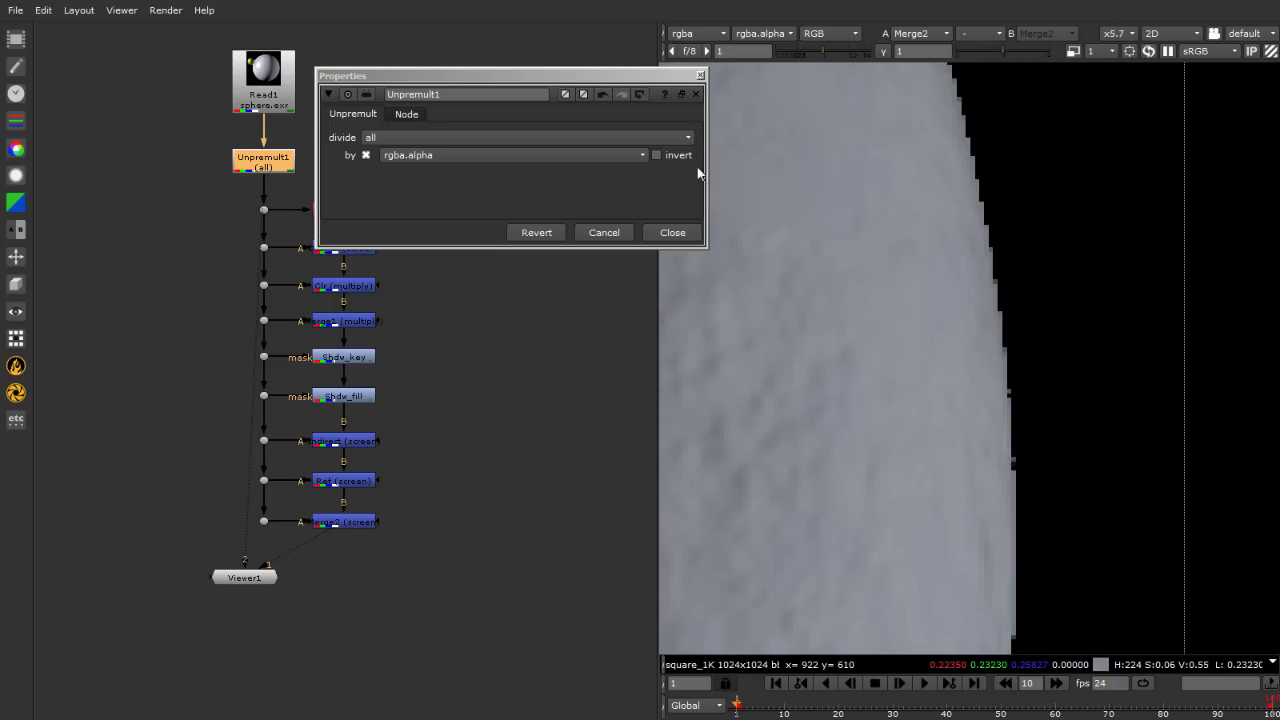
left_click(699, 76)
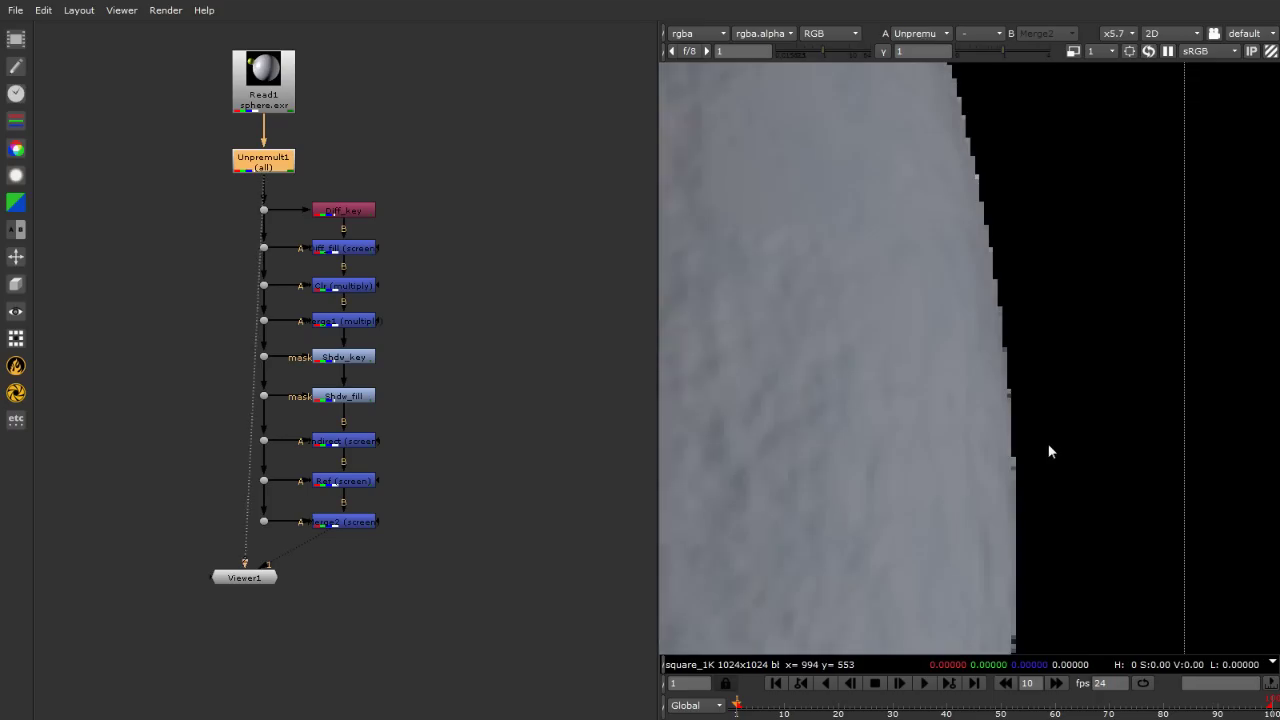
Compare the sphere's edge up close between the unpremultiplied result, the final Merge and the original Read image.
scroll(1046, 421, "down", 4)
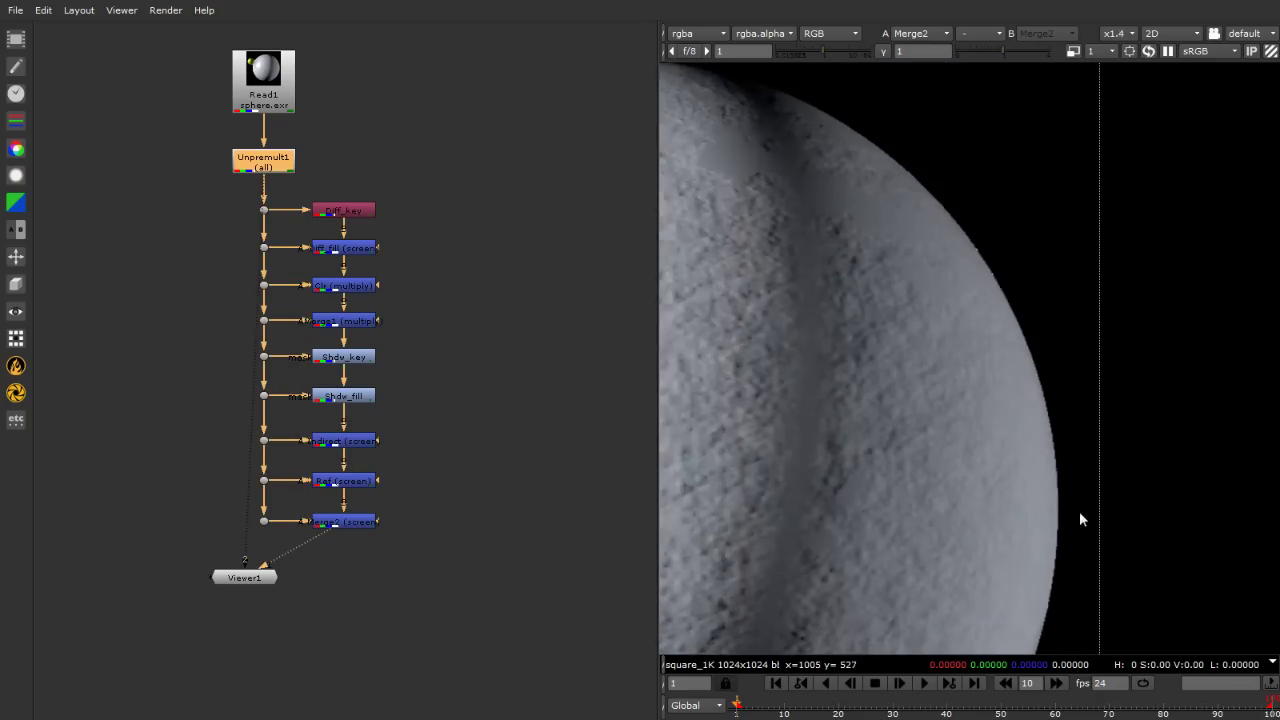
scroll(909, 300, "up", 8)
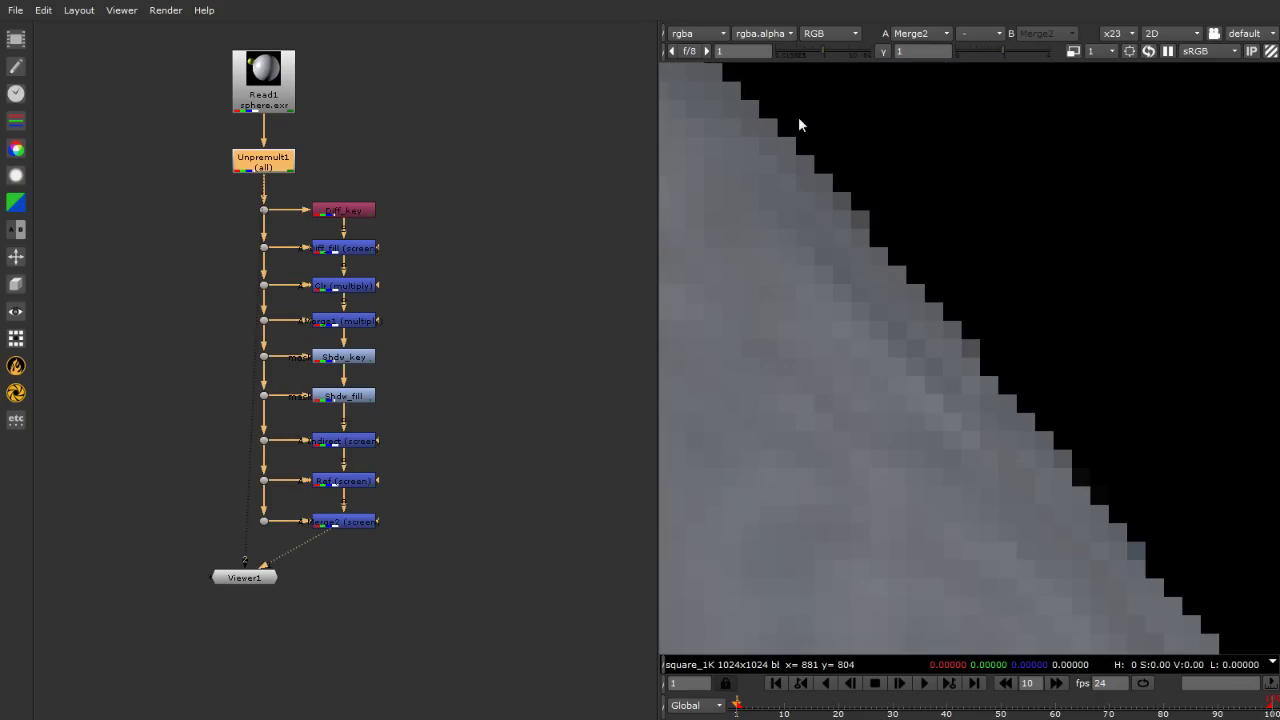
scroll(951, 391, "down", 6)
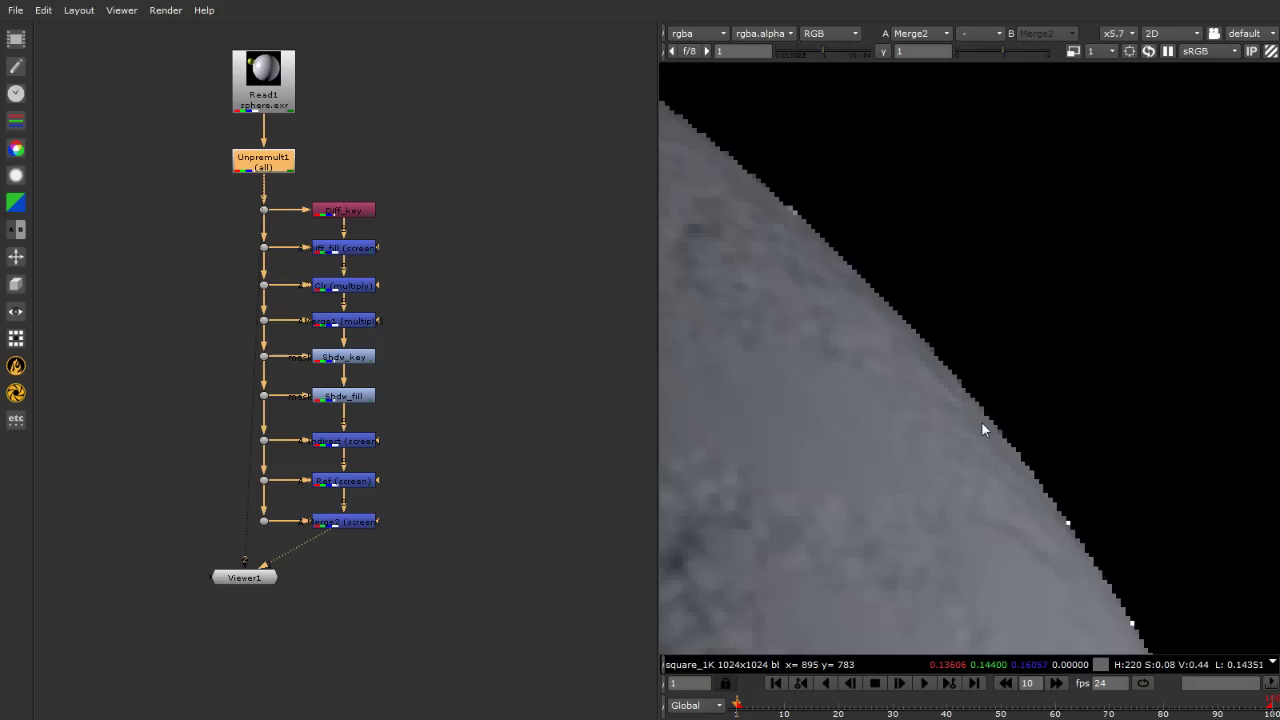
scroll(800, 230, "up", 3)
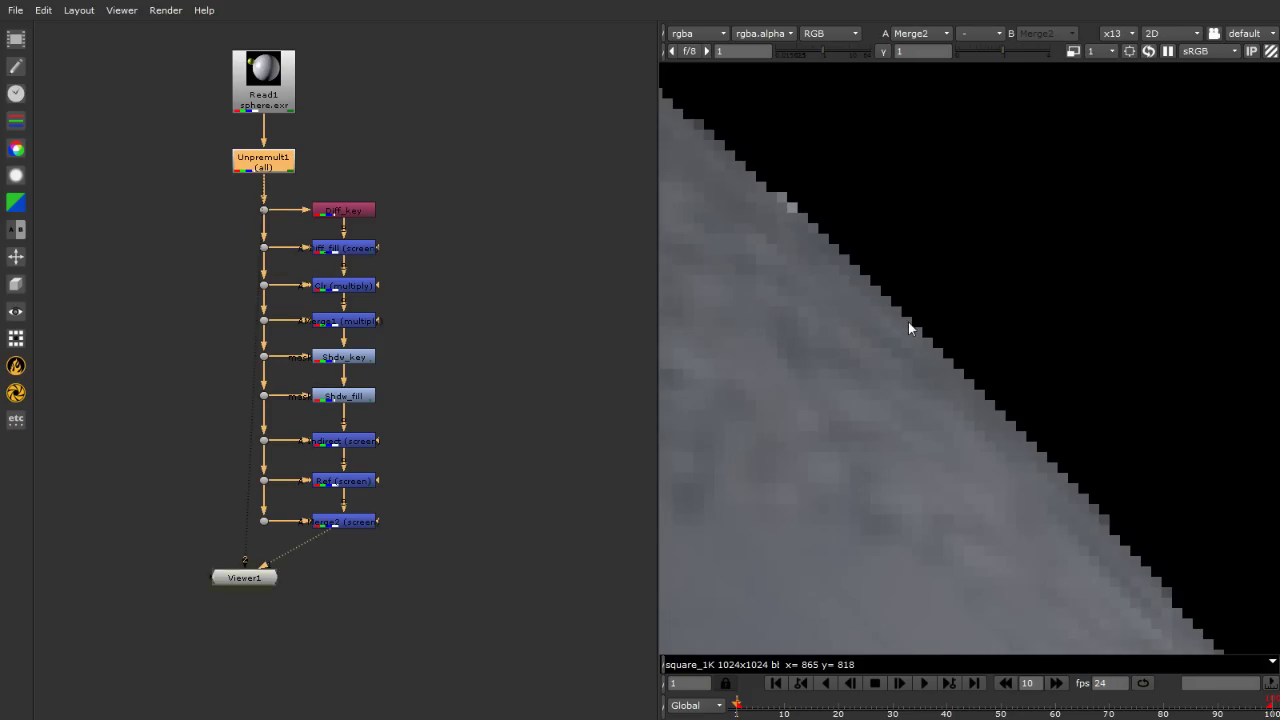
key("2")
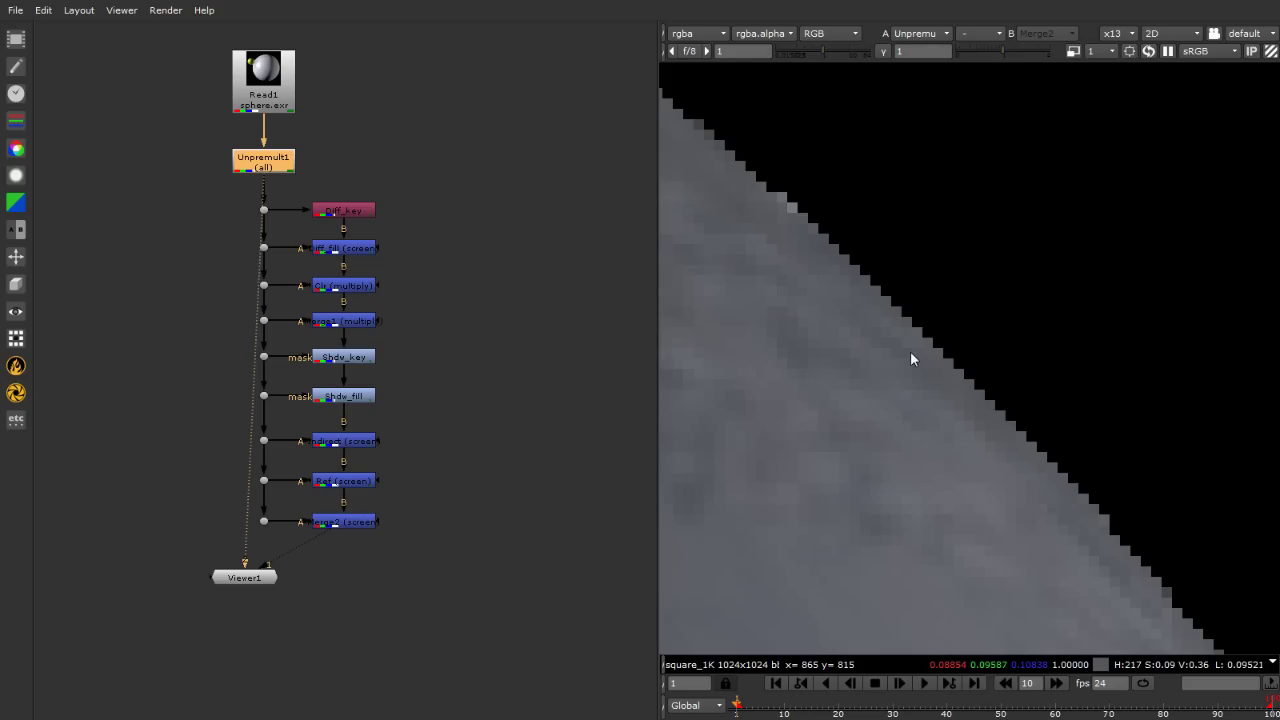
key("1")
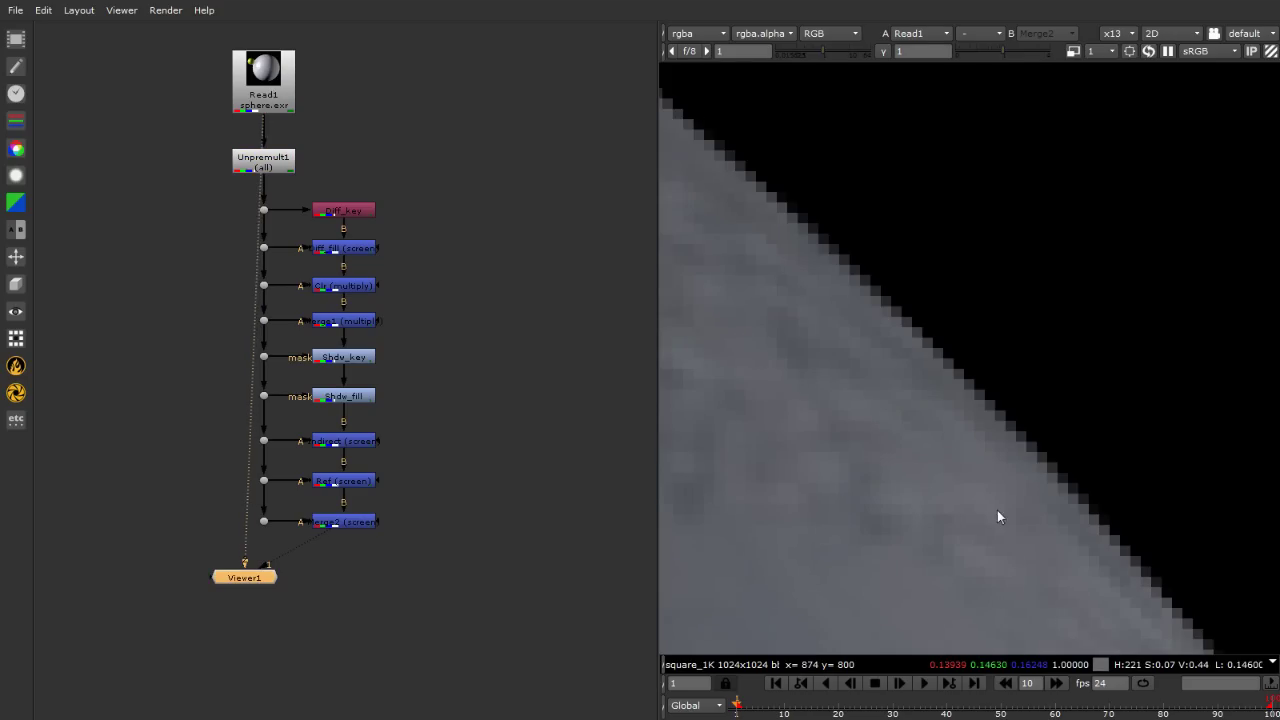
key("2")
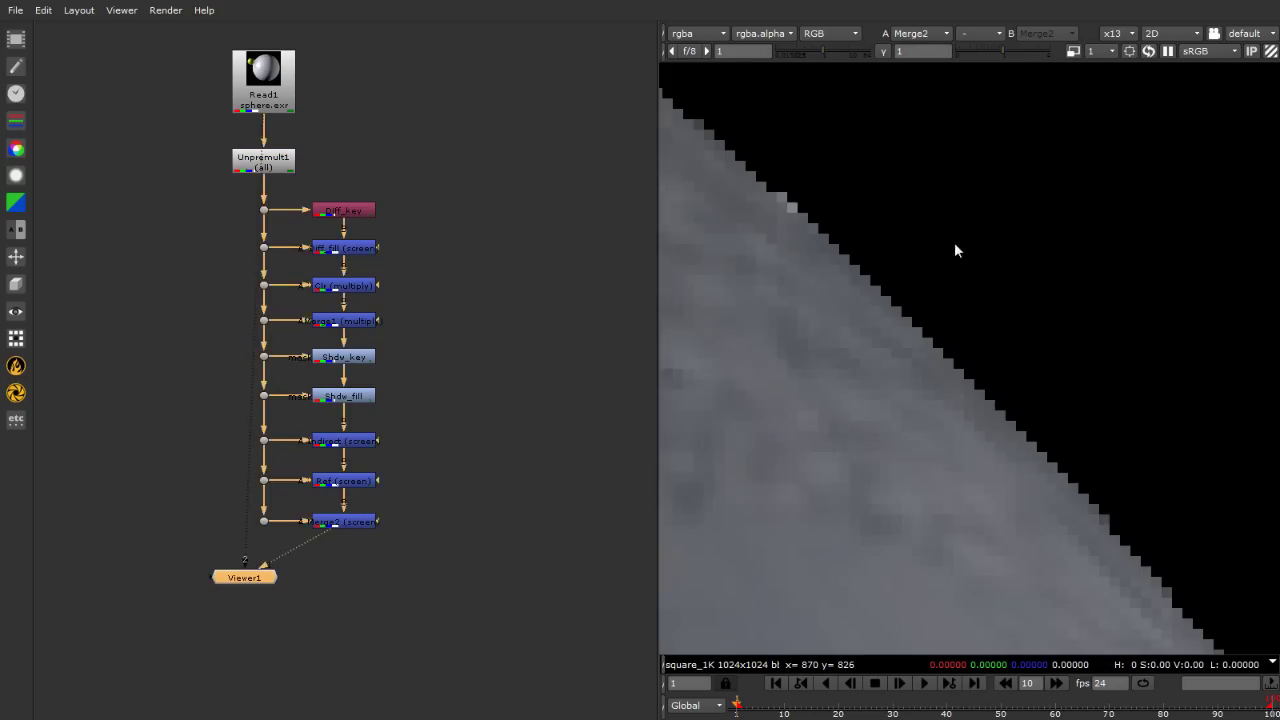
key("1")
key("2")
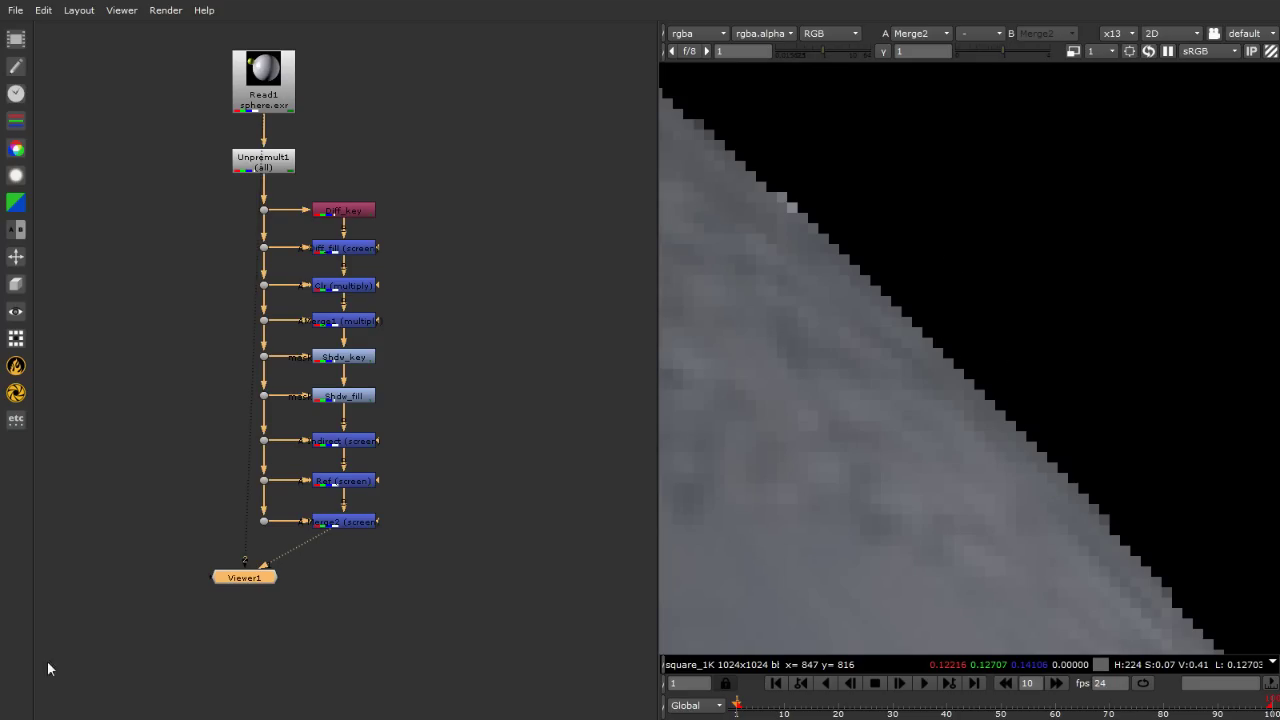
Move the Viewer node down, add a Premult node a little below the last Merge, and close its properties.
left_click_drag(243, 586, 194, 680)
left_click(326, 589)
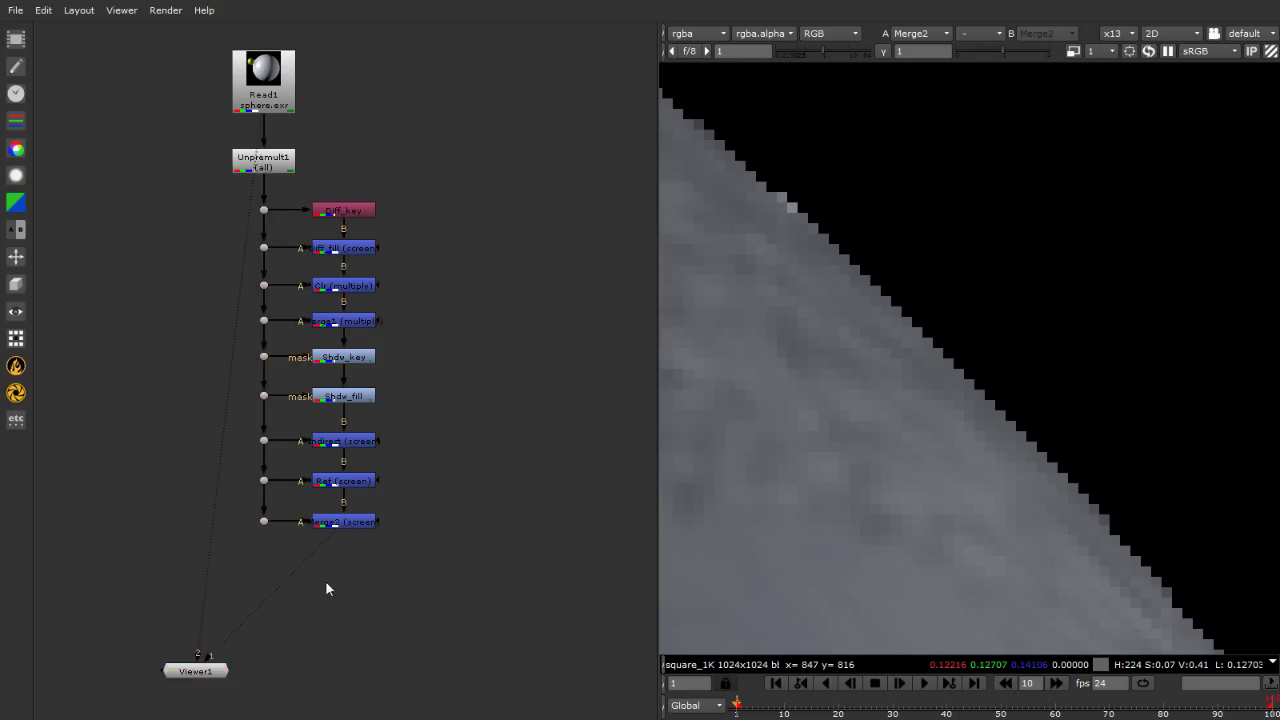
left_click(337, 524)
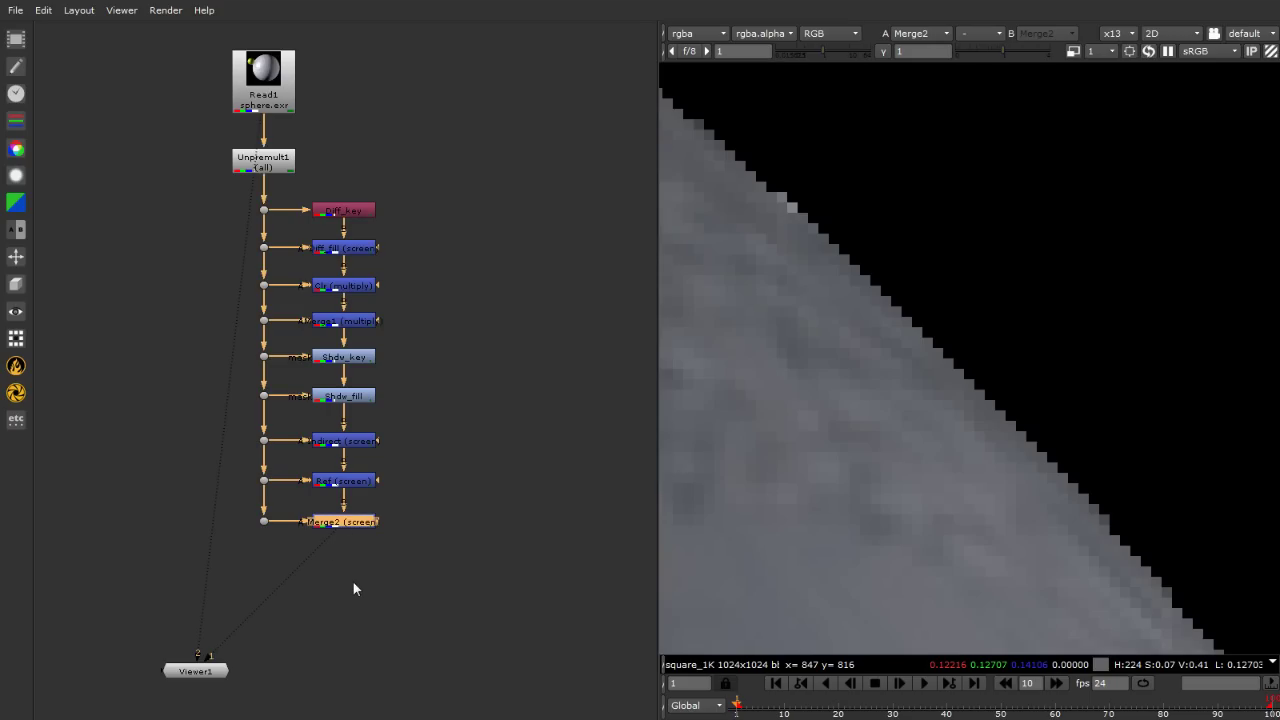
key("Tab")
type("pre")
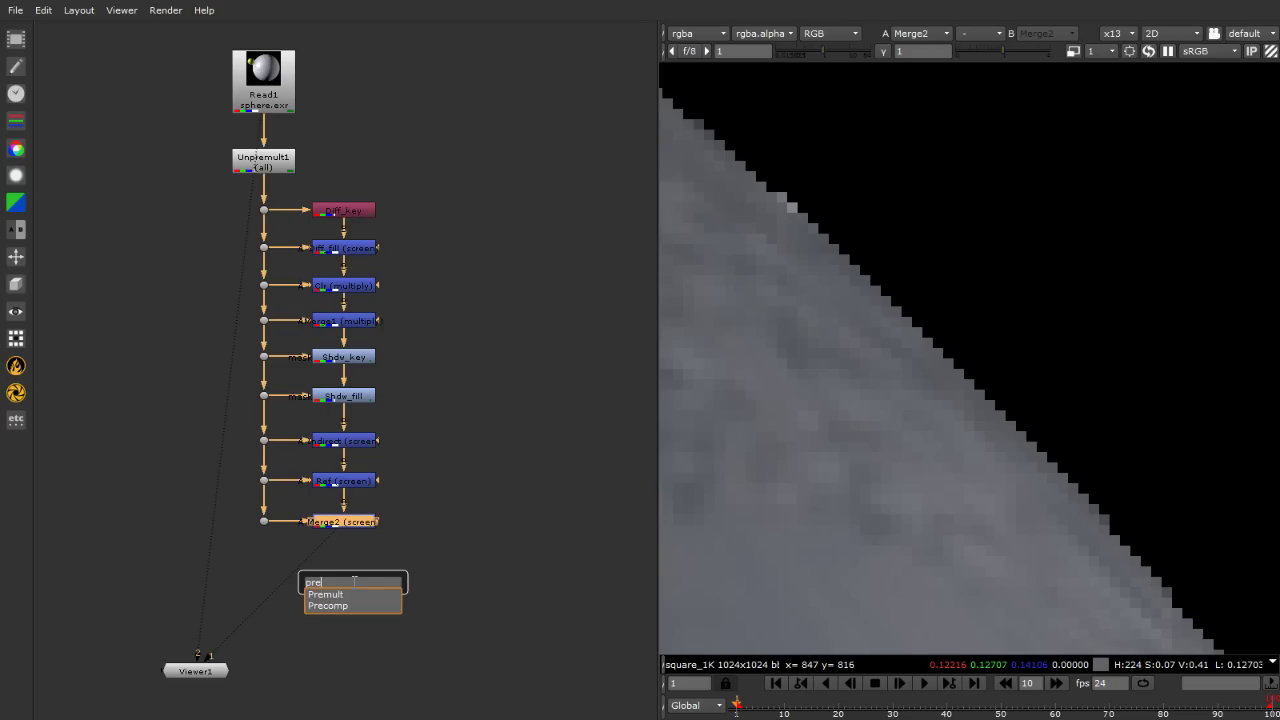
key("Return")
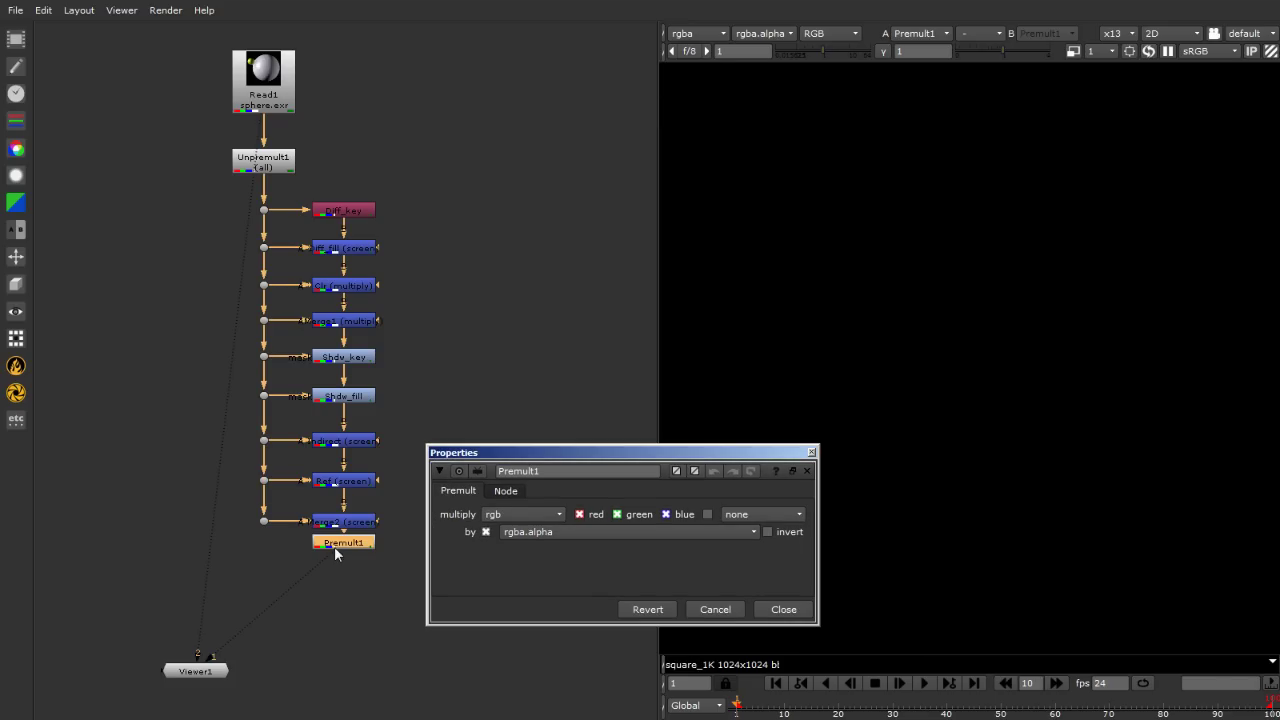
left_click_drag(334, 546, 336, 562)
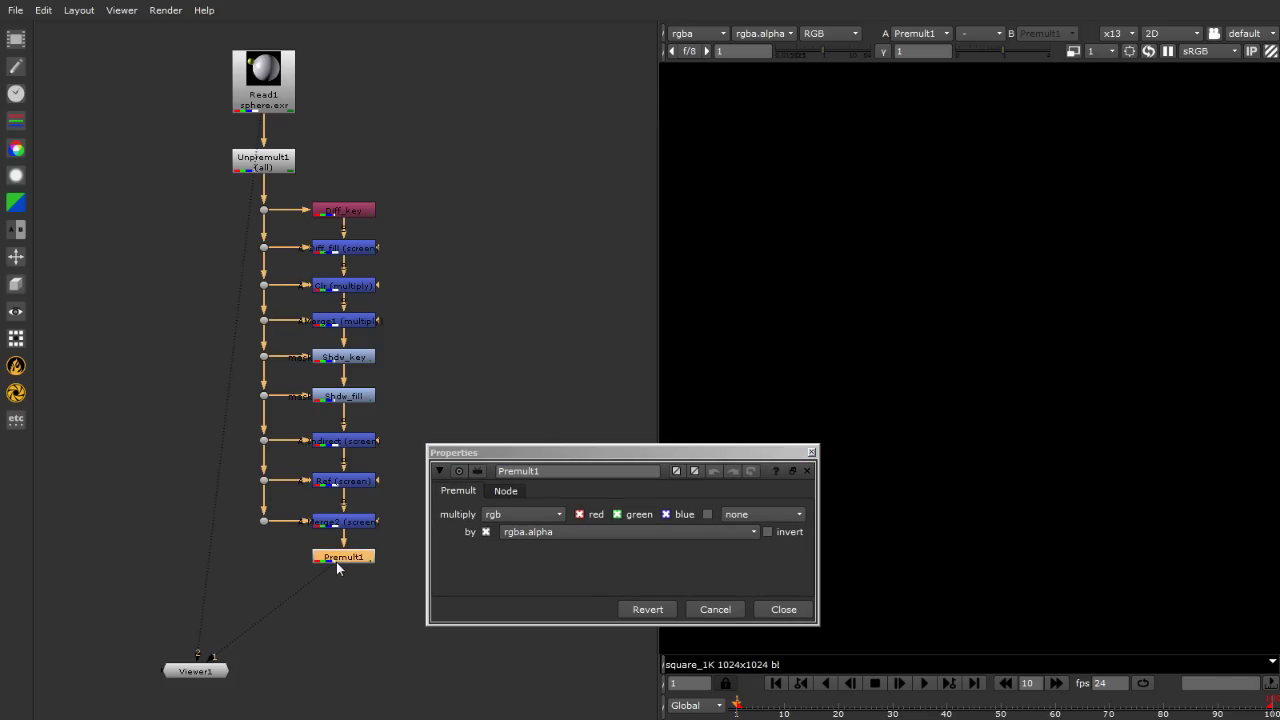
left_click(392, 630)
left_click(812, 454)
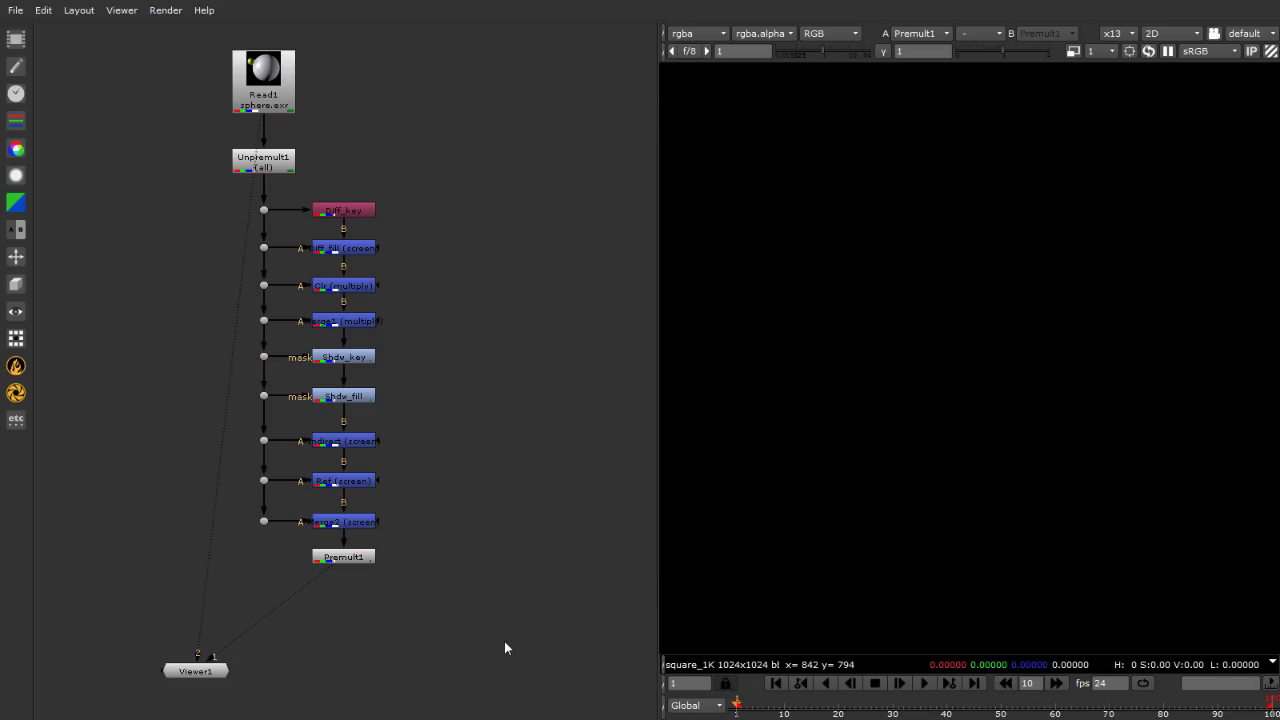
Show the Unpremult node's result in the viewer's first input and examine the sphere's edge alongside the Read and Unpremult nodes.
scroll(260, 343, "up", 10)
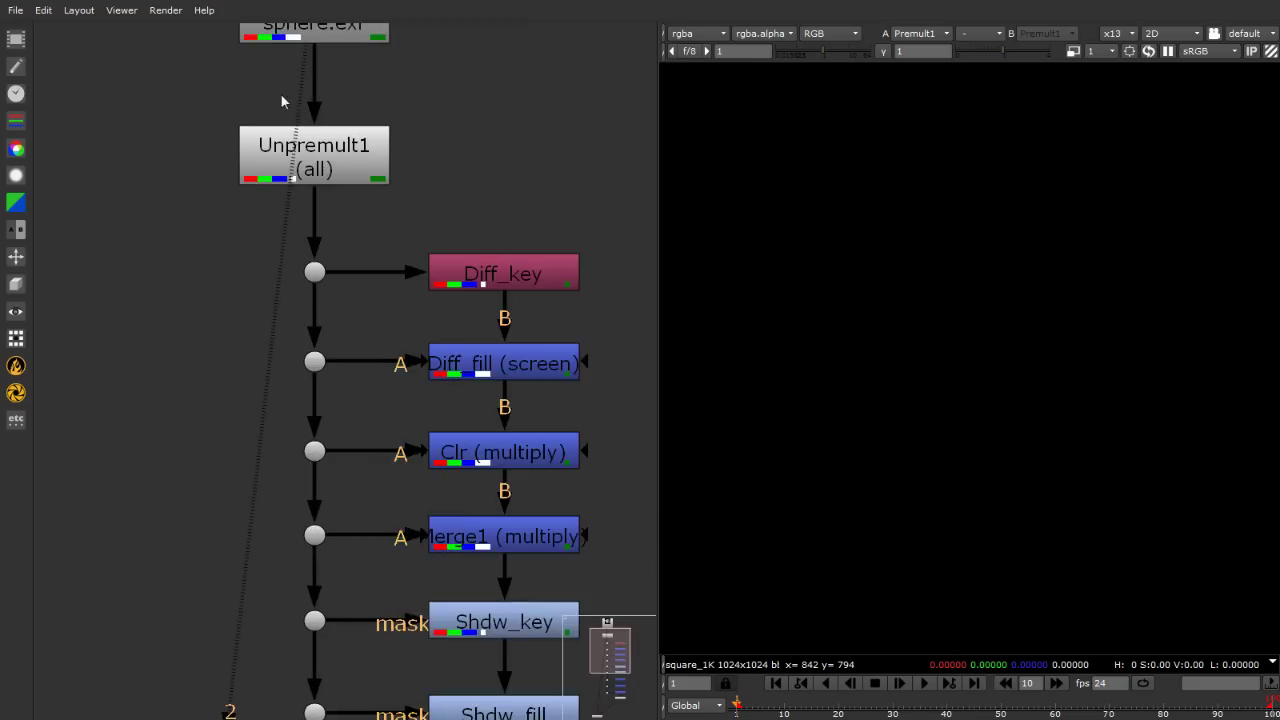
scroll(328, 207, "up", 1)
scroll(330, 180, "down", 5)
scroll(300, 178, "up", 5)
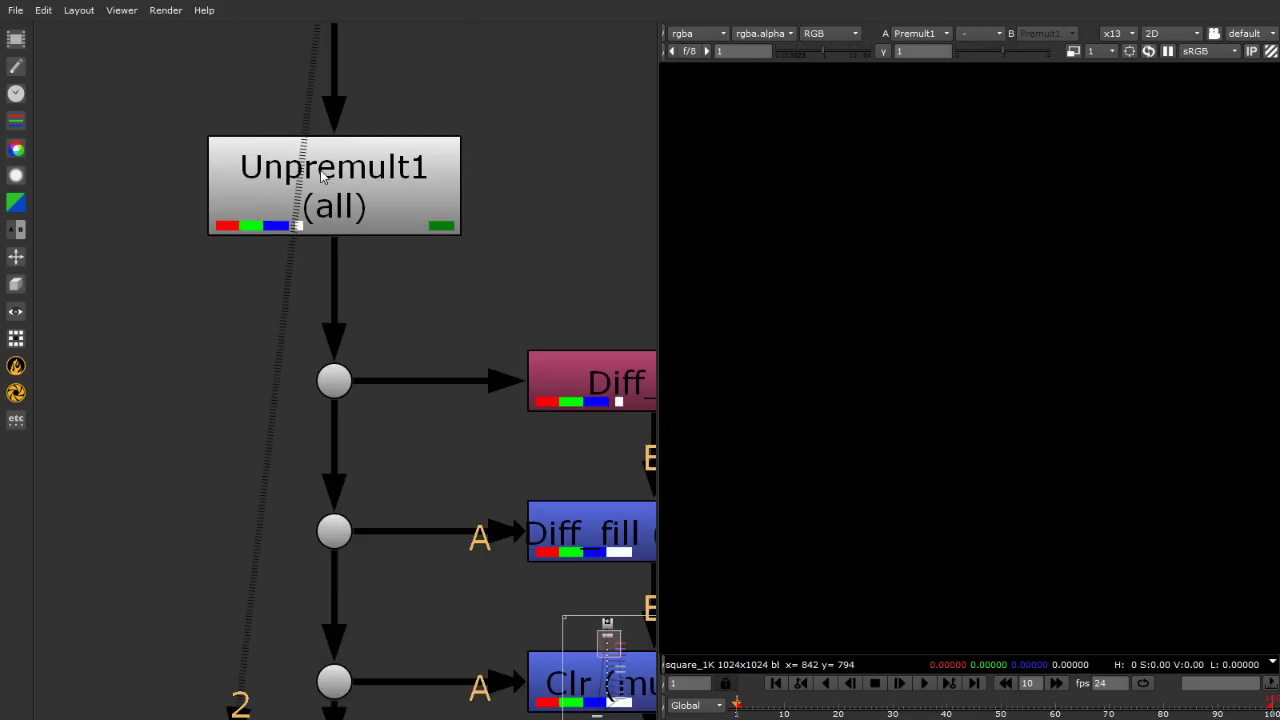
scroll(120, 194, "up", 1)
scroll(133, 230, "down", 2)
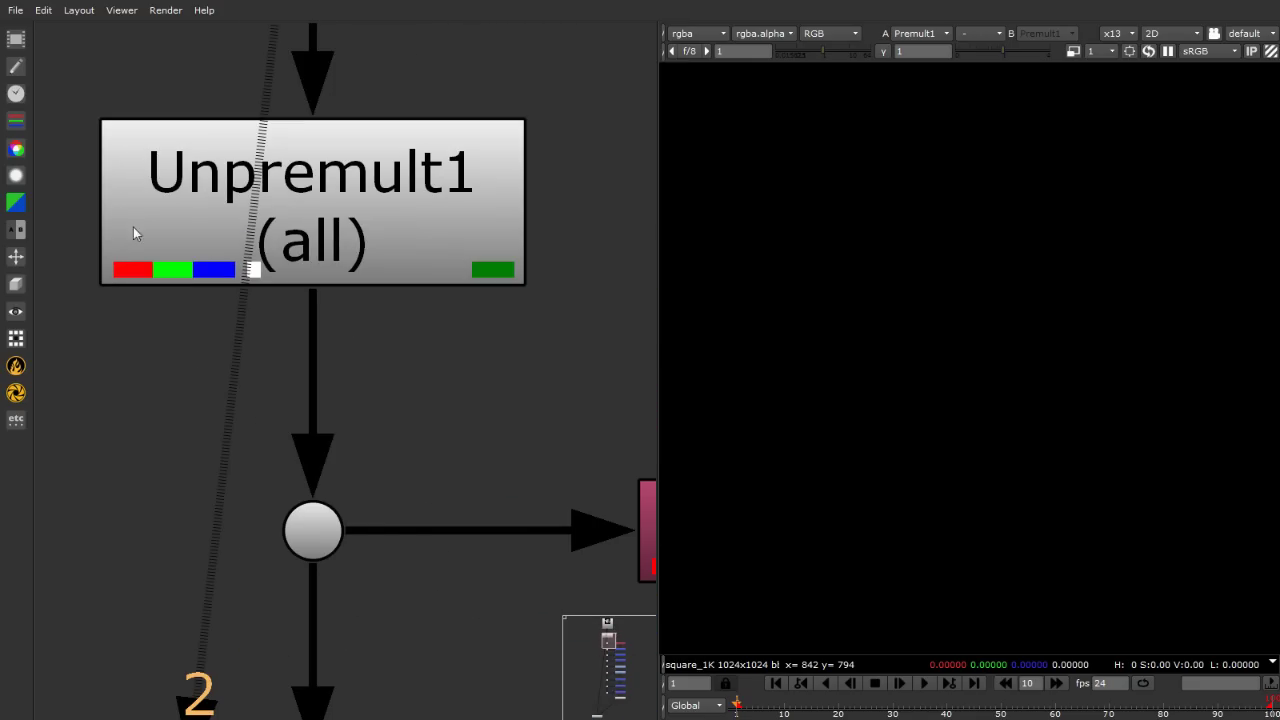
left_click(311, 198)
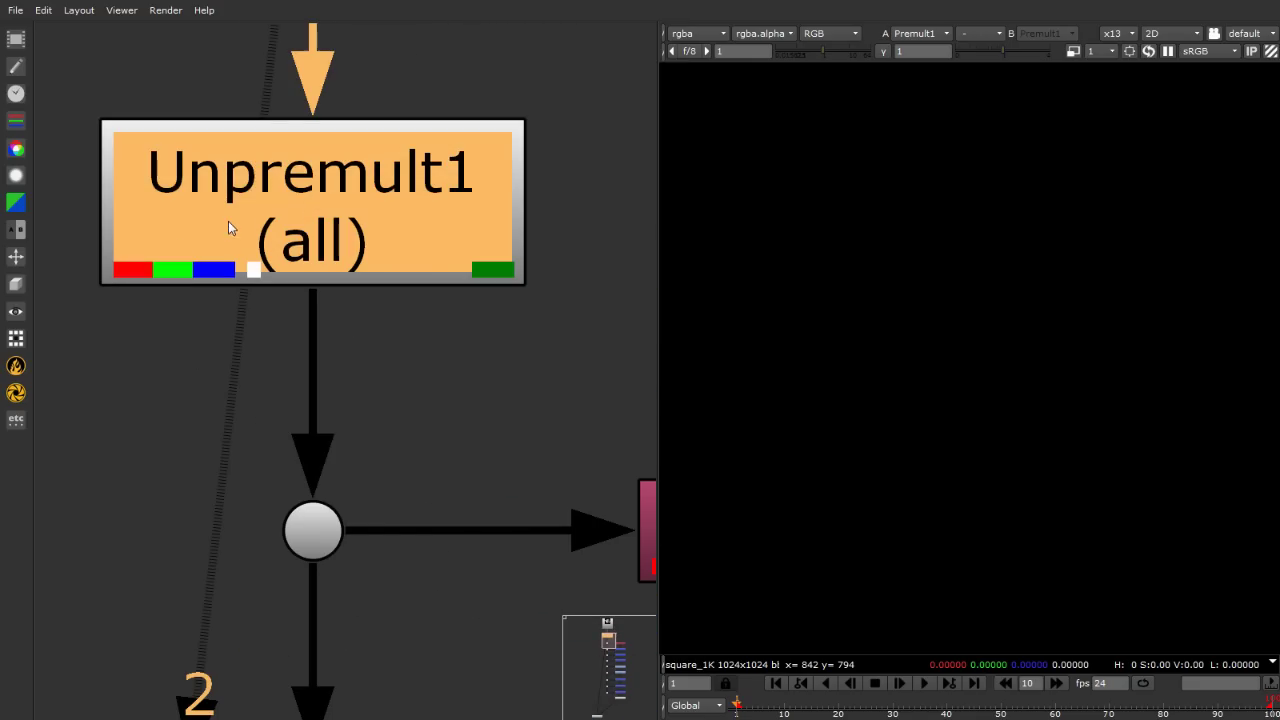
key("1")
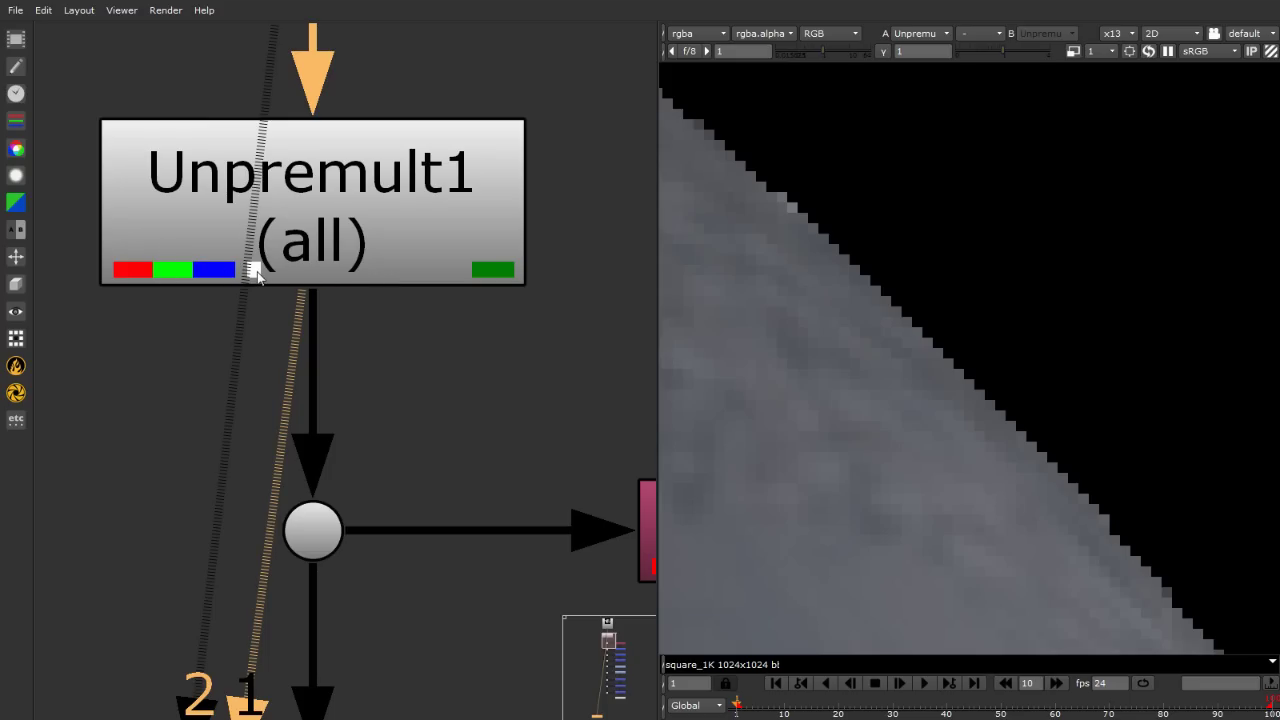
scroll(450, 423, "down", 4)
scroll(171, 157, "up", 2)
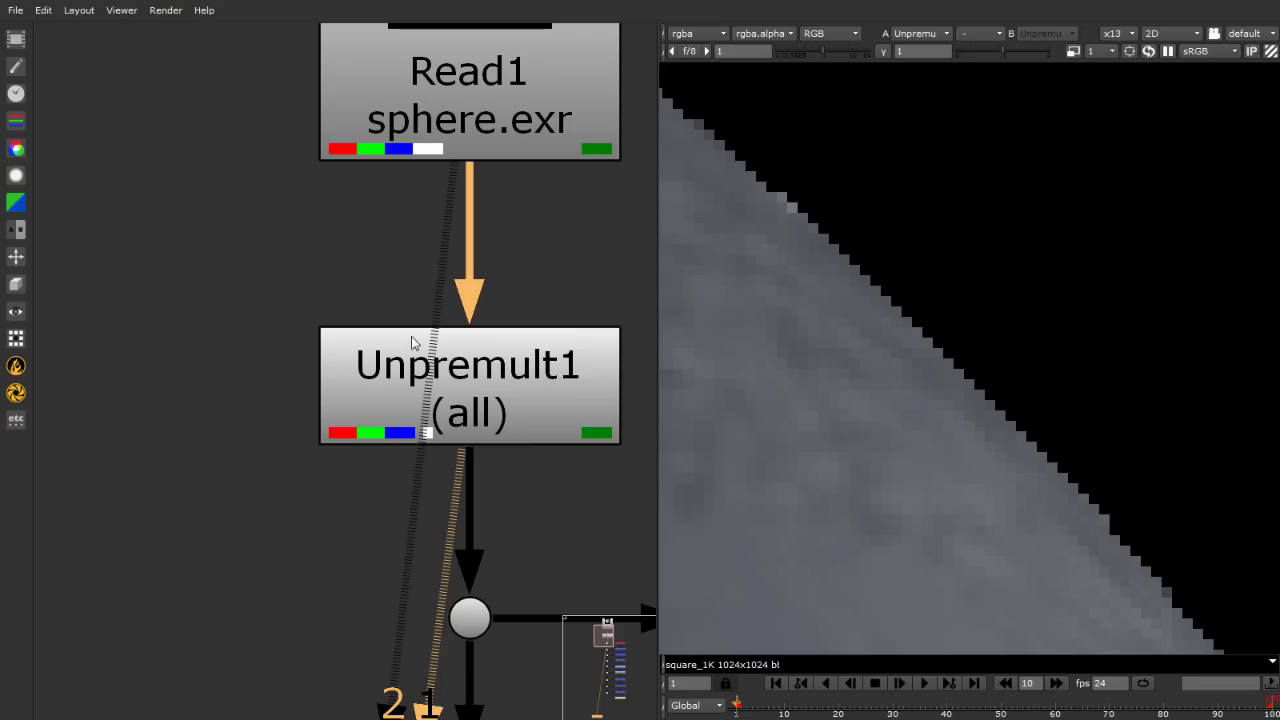
scroll(528, 405, "down", 3)
left_click(511, 423)
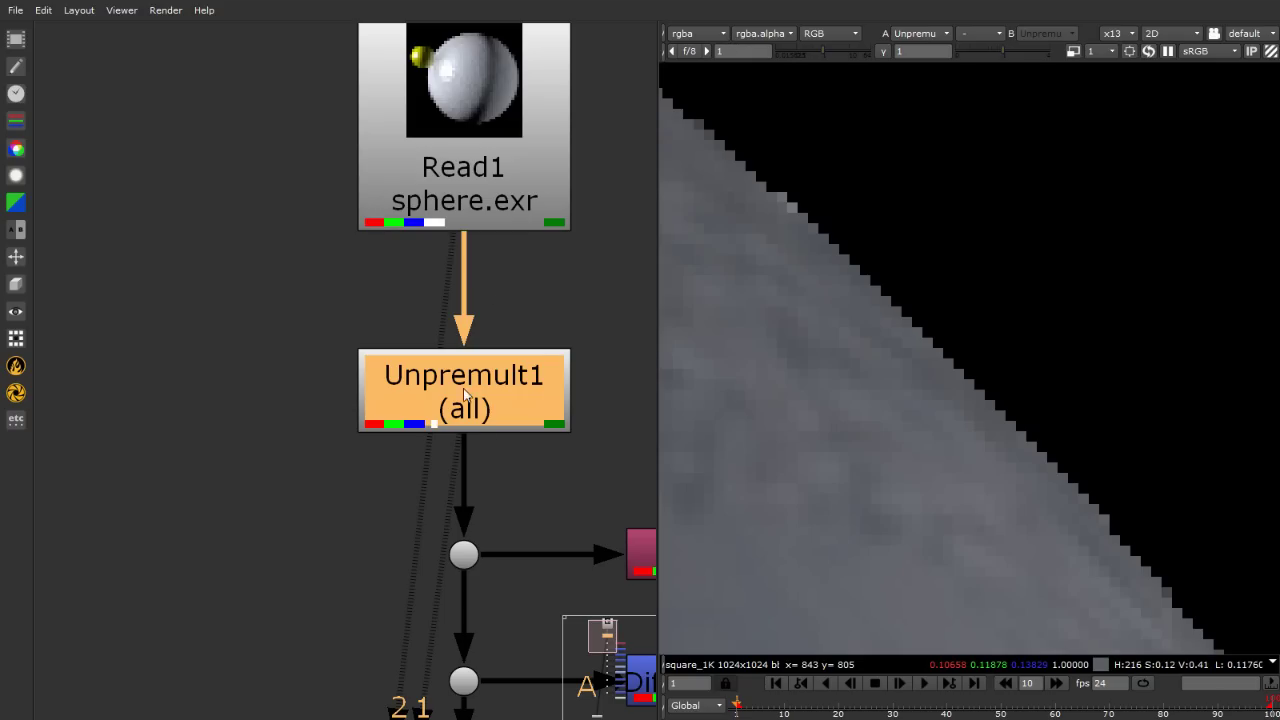
Show only the red channel and compare the sphere's edge pixels up close between the Unpremult result and the original Read image.
left_click(830, 44)
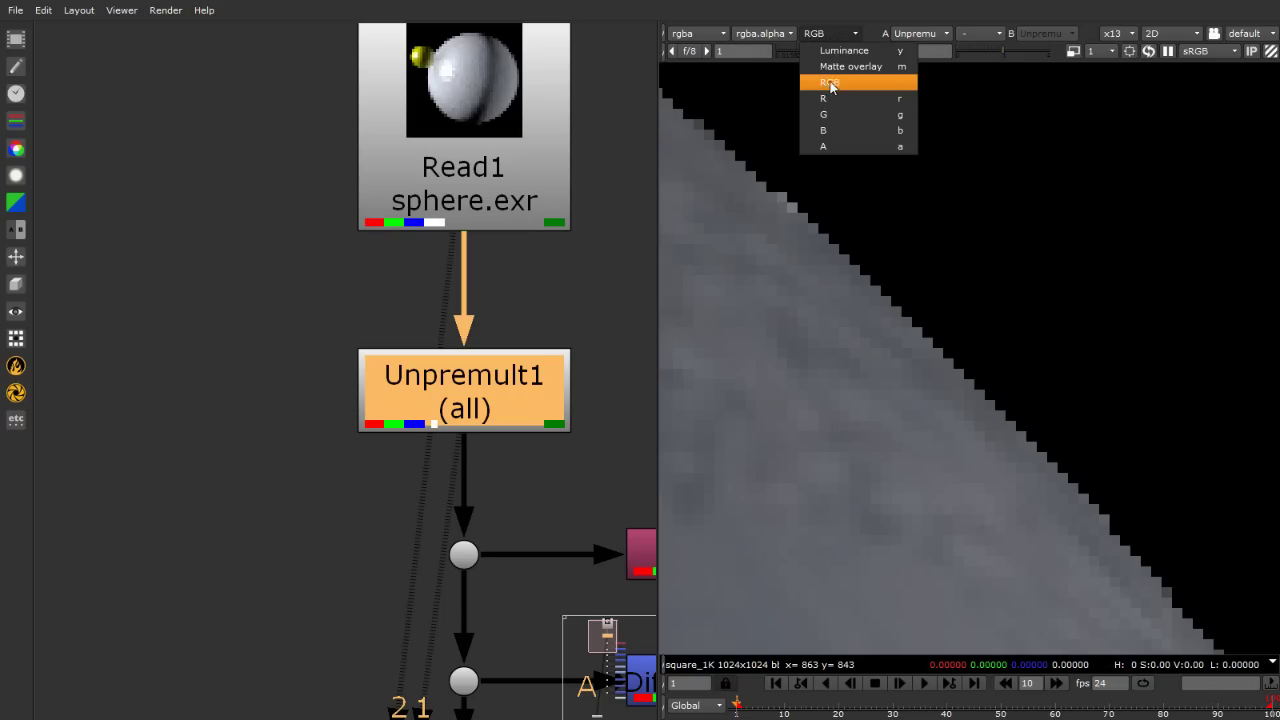
left_click(831, 99)
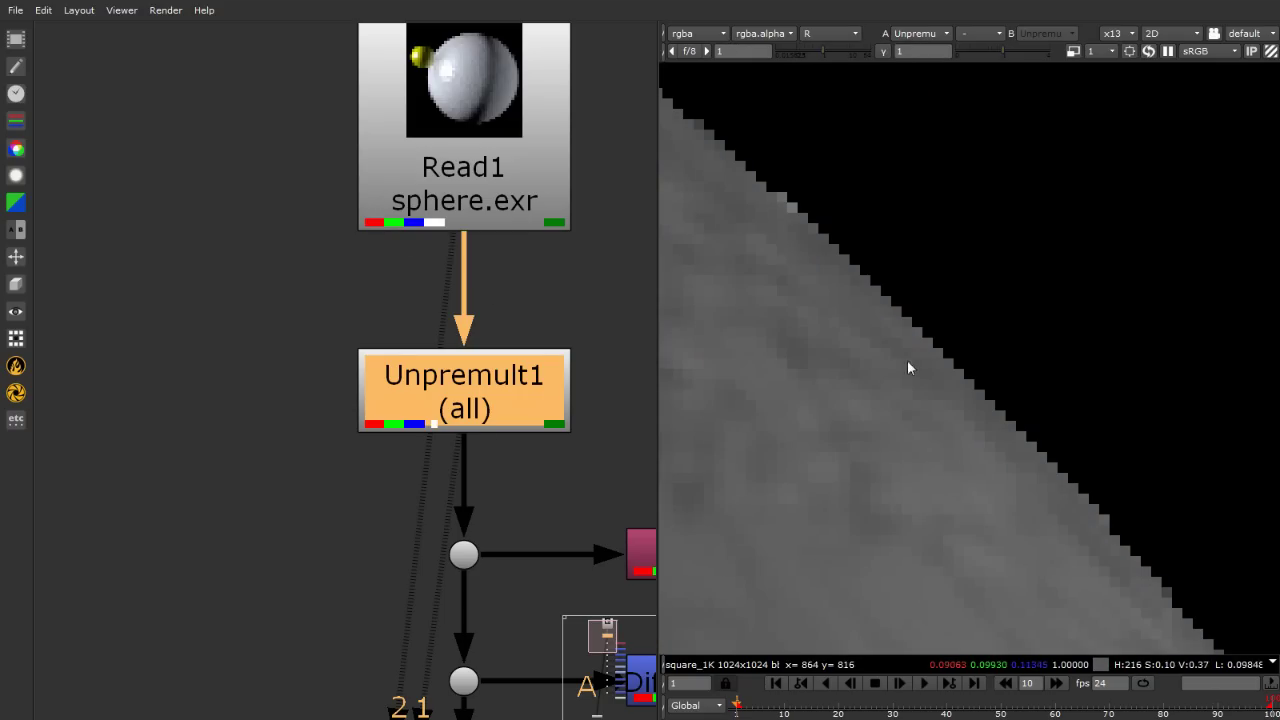
key("2")
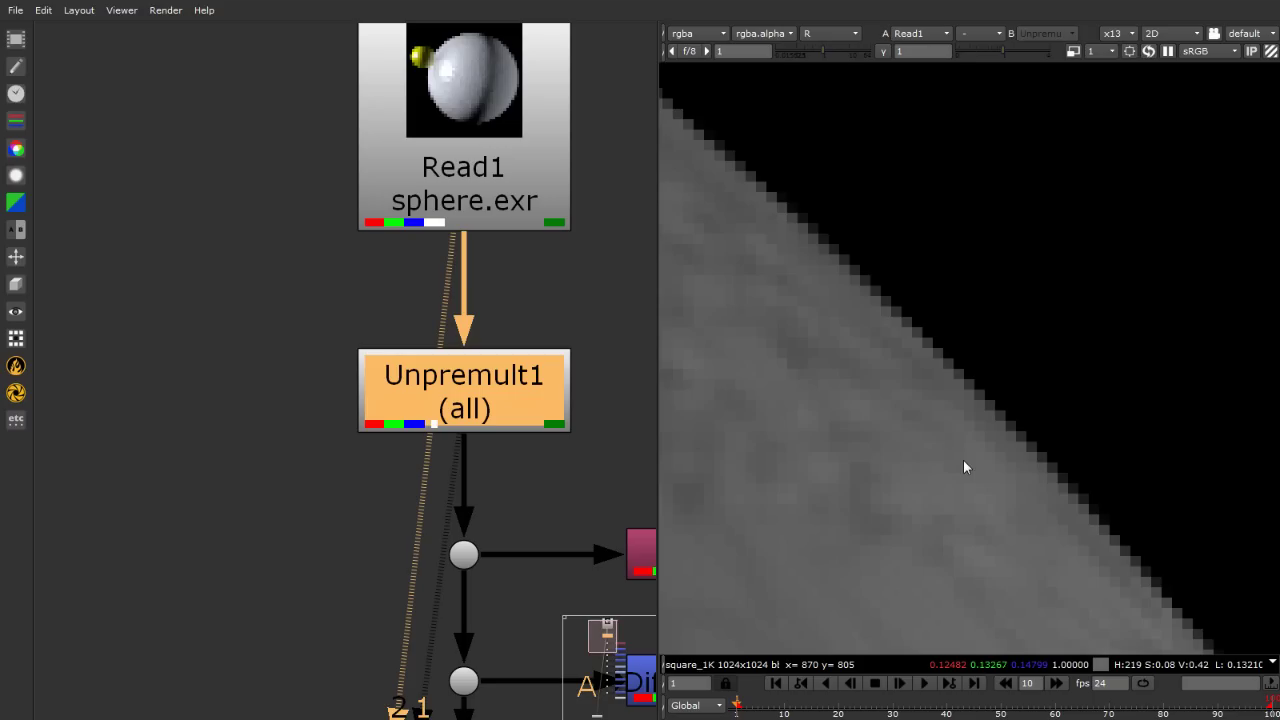
scroll(939, 338, "up", 2)
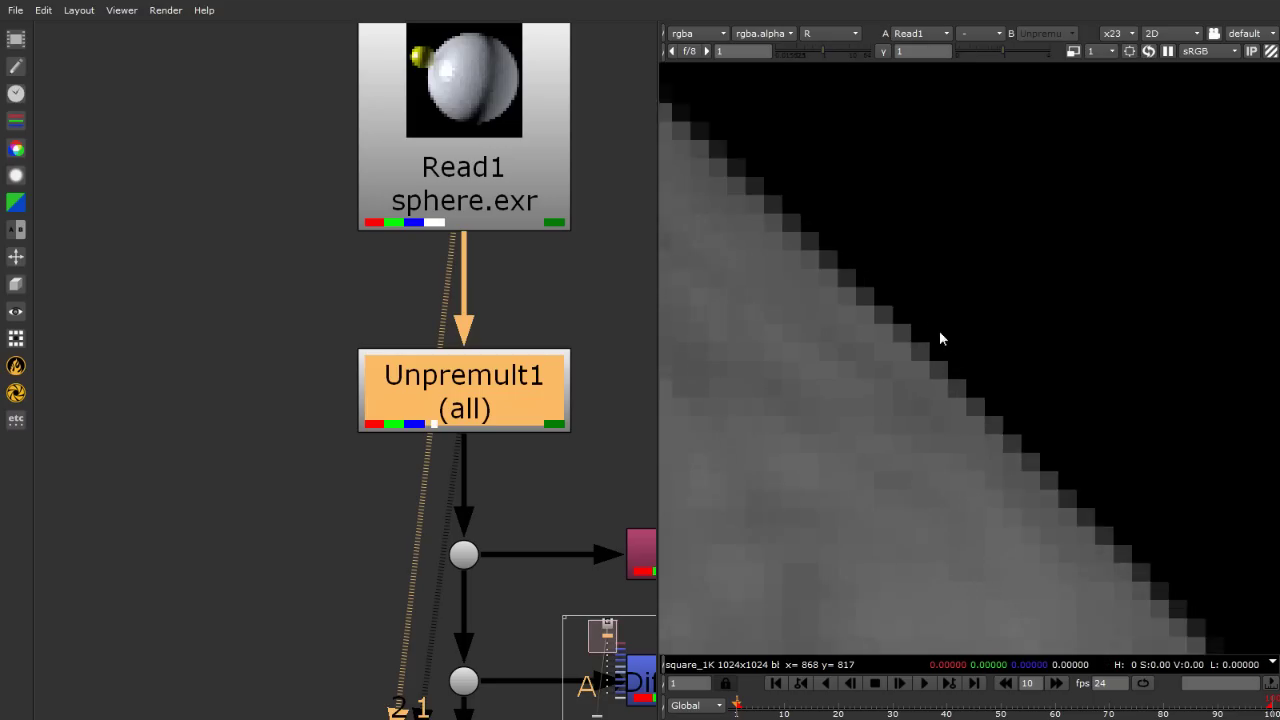
scroll(940, 335, "up", 2)
key("1")
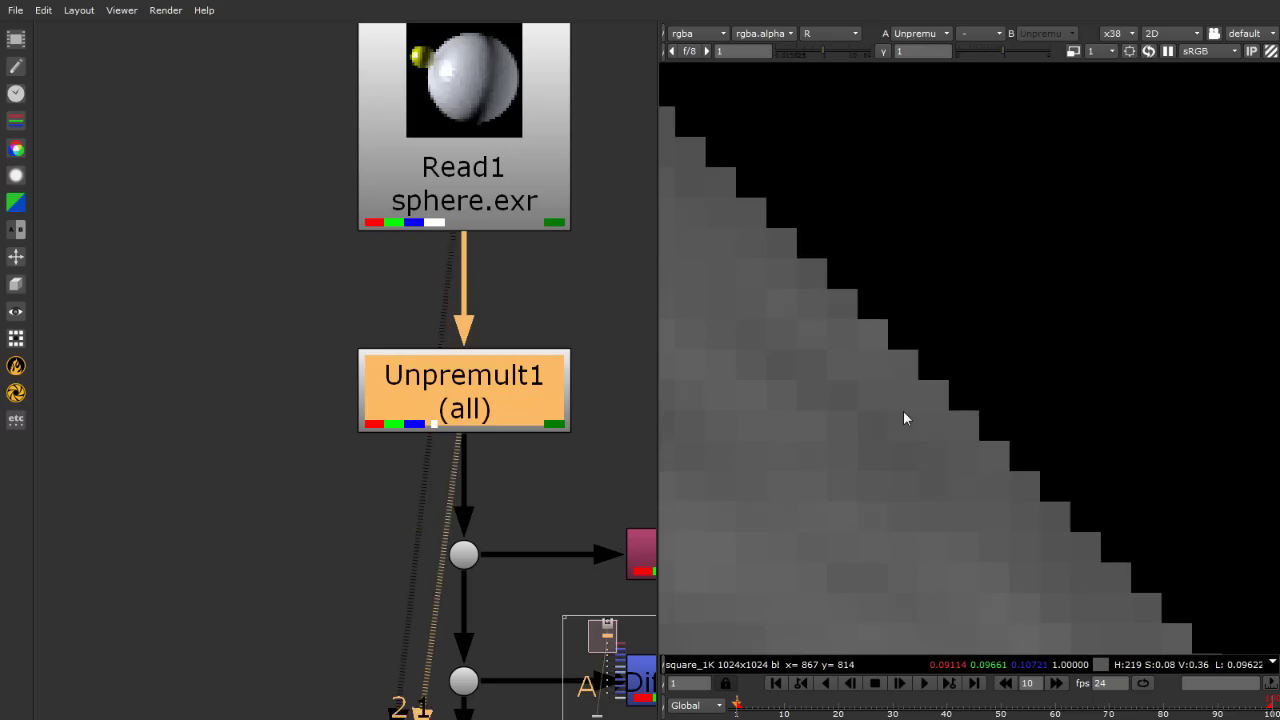
key("2")
key("1")
key("2")
key("1")
key("2")
key("1")
key("2")
key("1")
key("2")
key("1")
key("2")
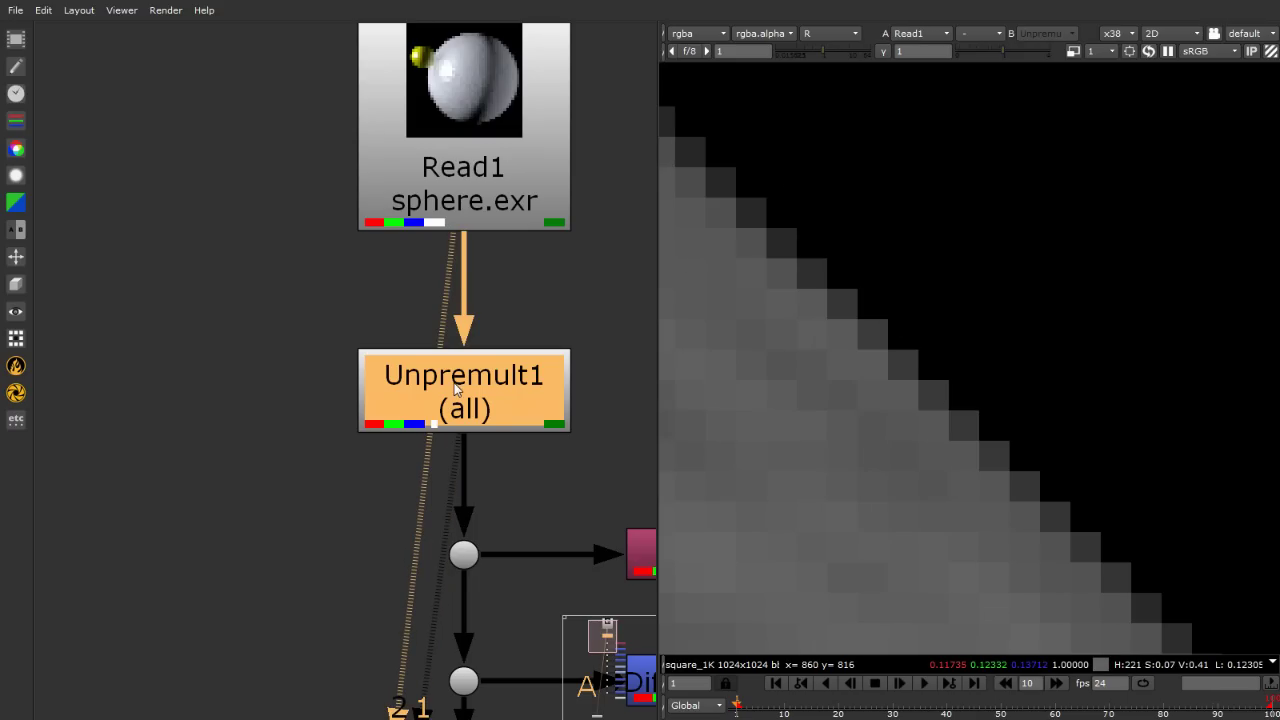
Compare the alpha channel of the Read image and the Unpremult result, and check which channel the Unpremult node divides by.
left_click(826, 33)
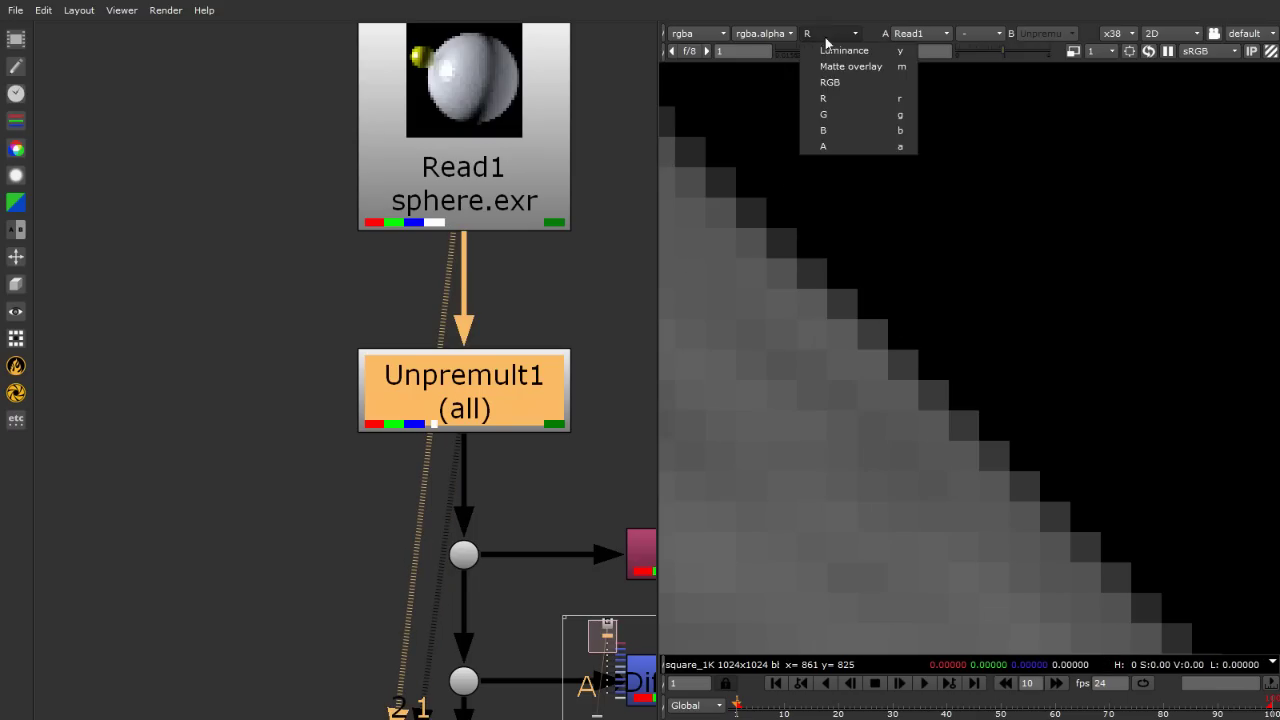
left_click(826, 141)
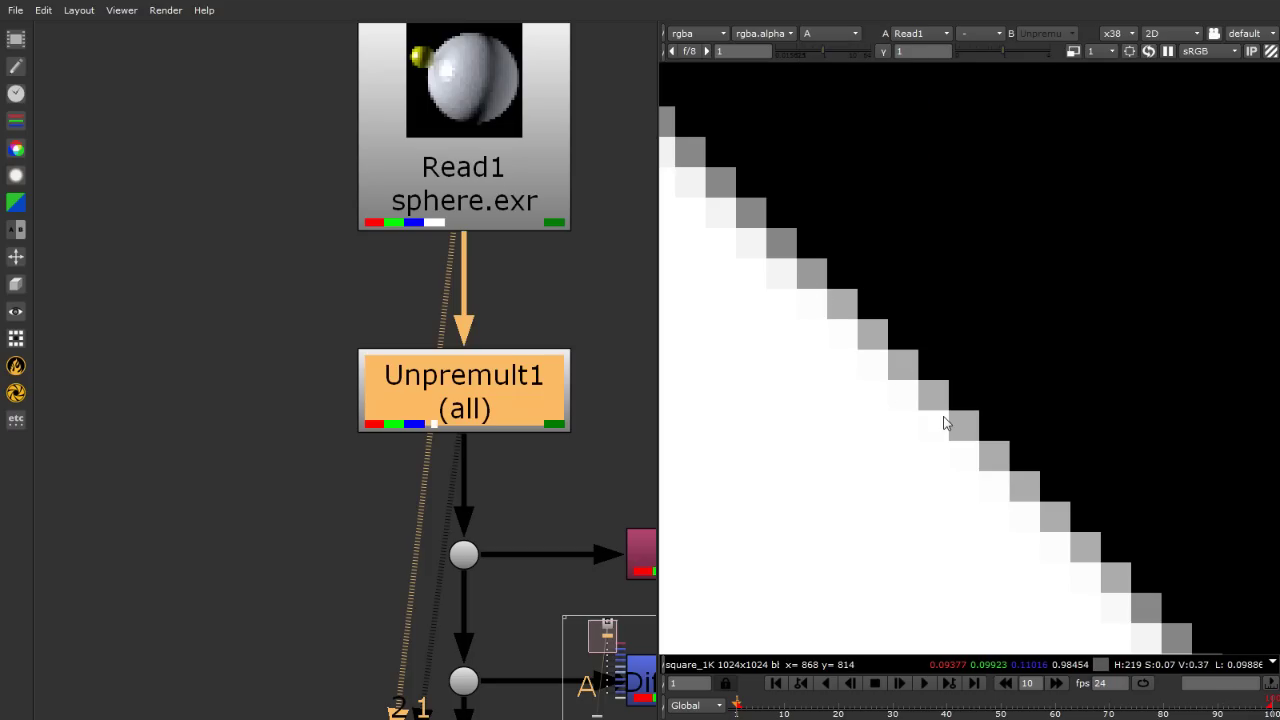
key("1")
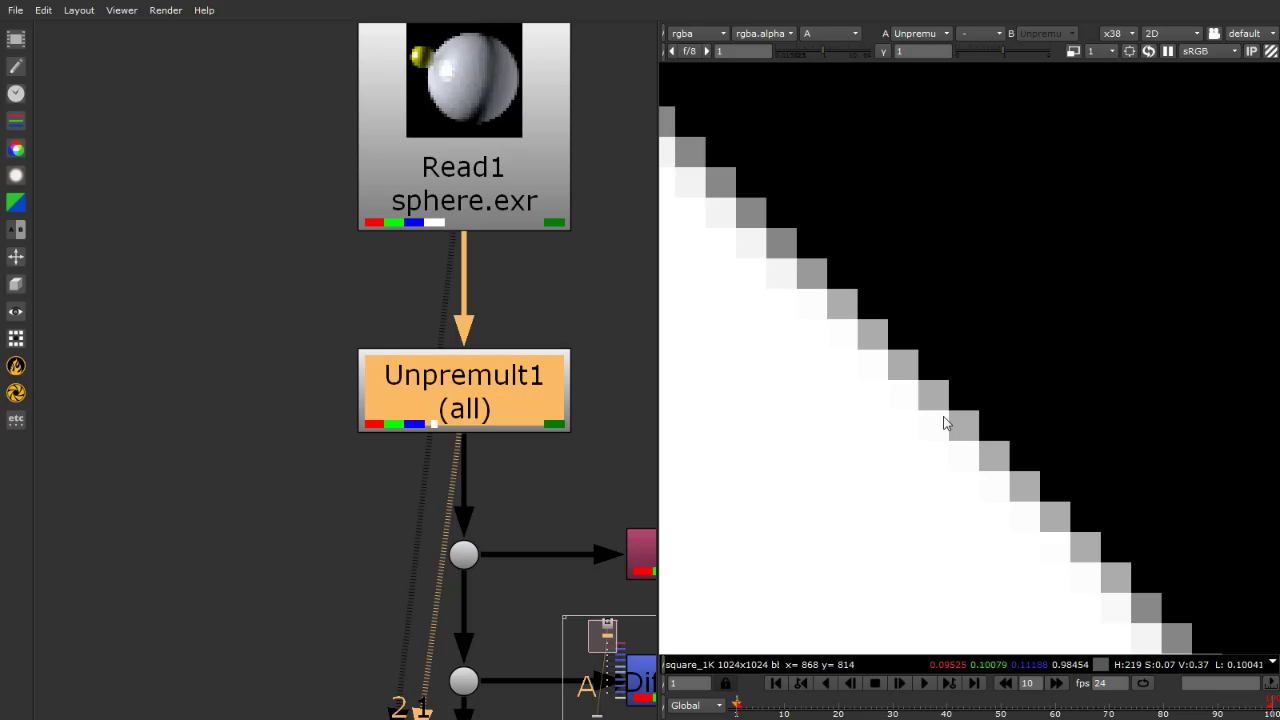
key("2")
key("1")
key("2")
key("1")
key("2")
double_click(484, 395)
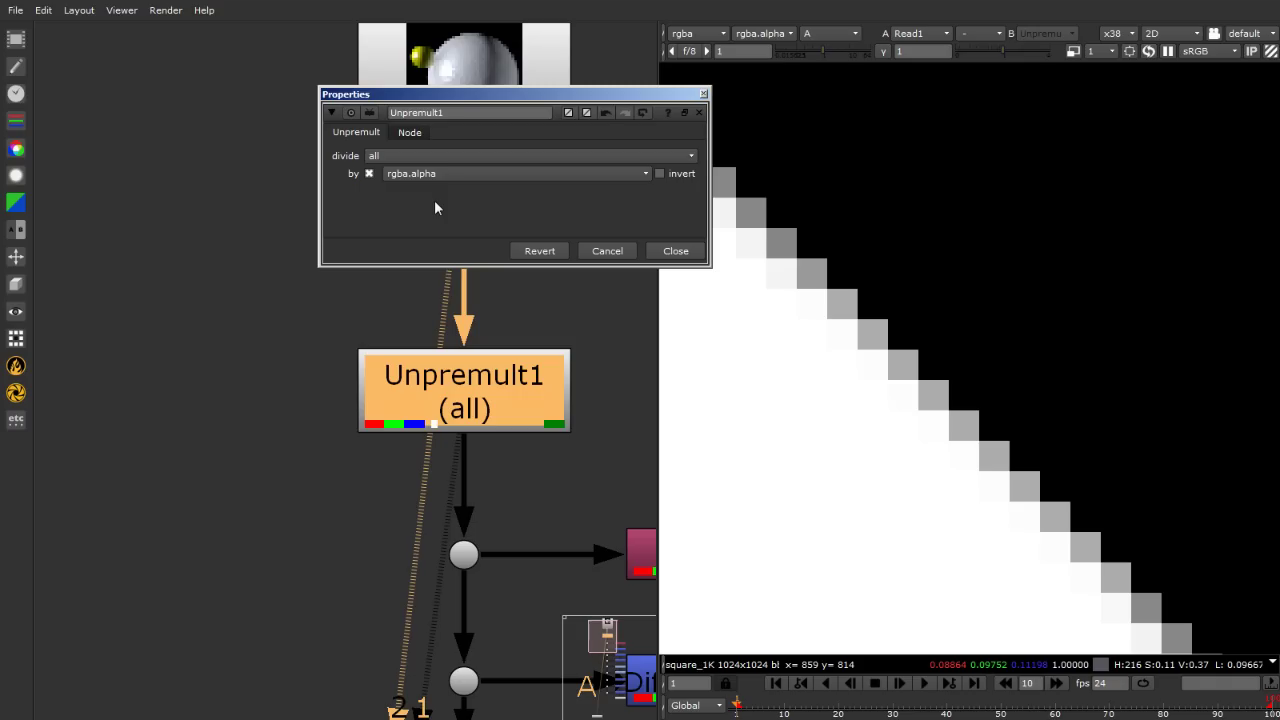
left_click(676, 251)
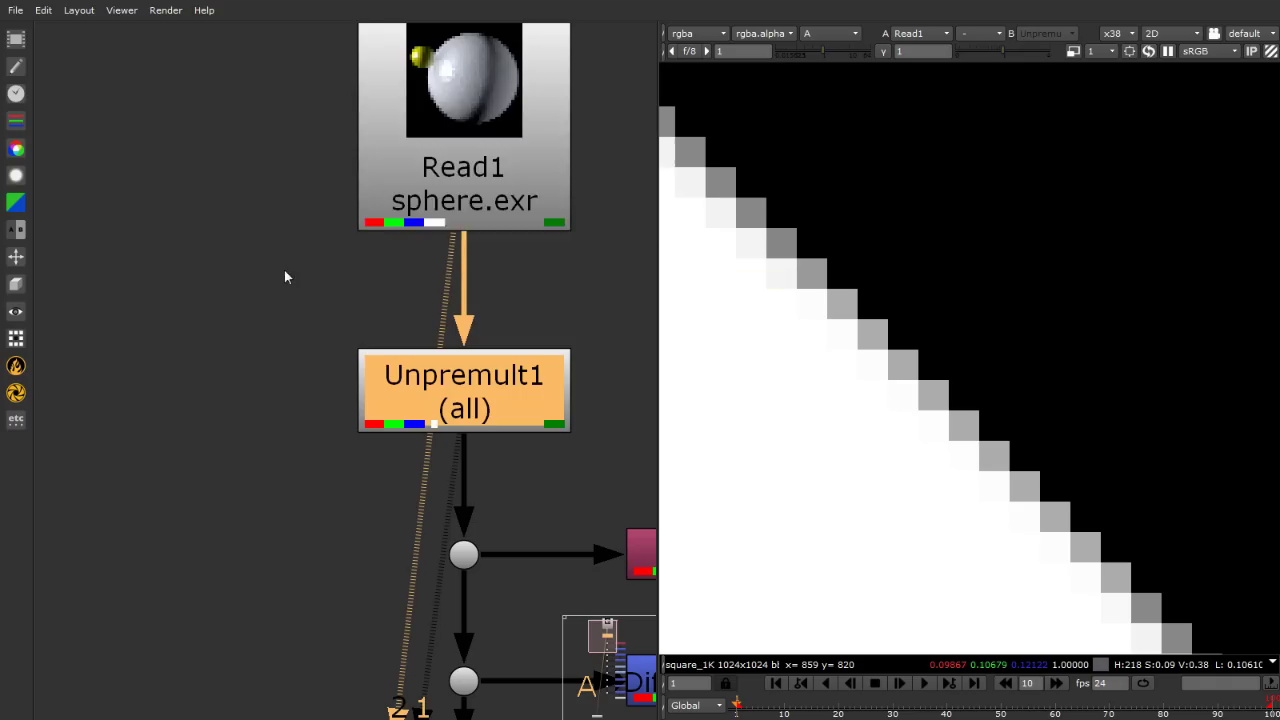
Move the Premult node further down from the last Merge to make room for another node between them.
scroll(204, 178, "down", 5)
scroll(204, 178, "down", 2)
scroll(168, 269, "down", 3)
scroll(217, 611, "up", 8)
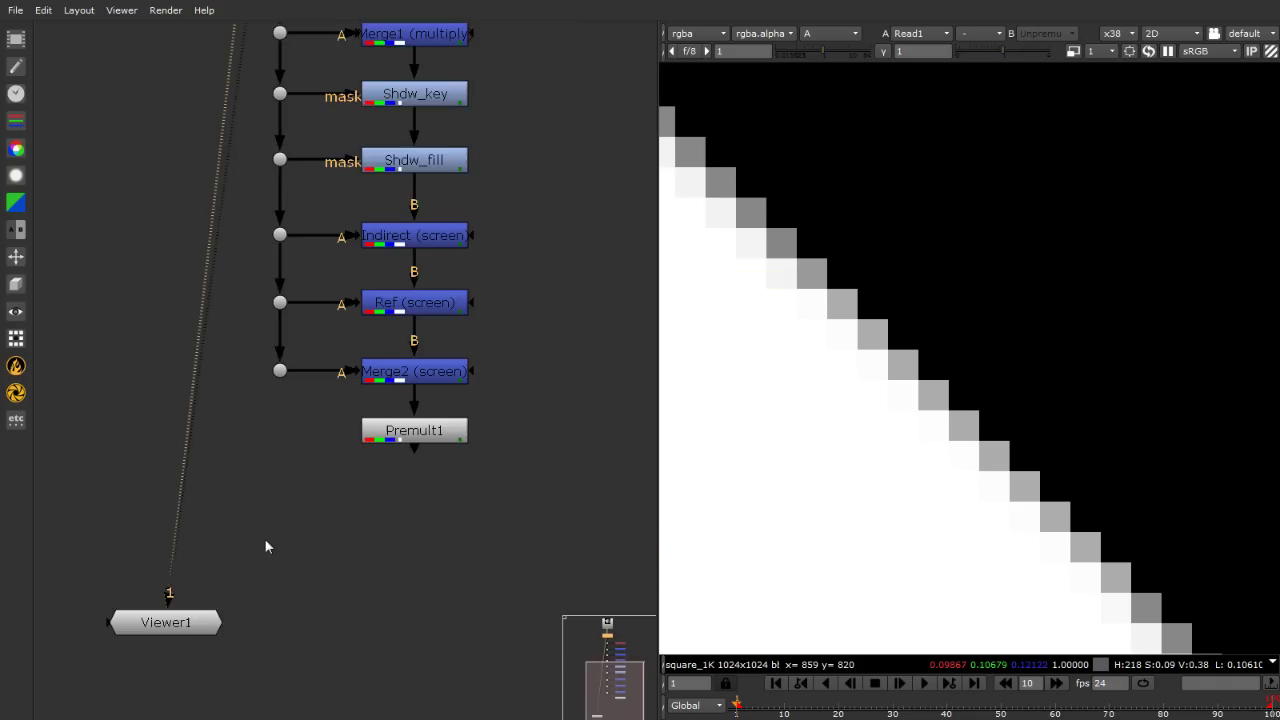
scroll(292, 335, "up", 2)
scroll(257, 333, "up", 2)
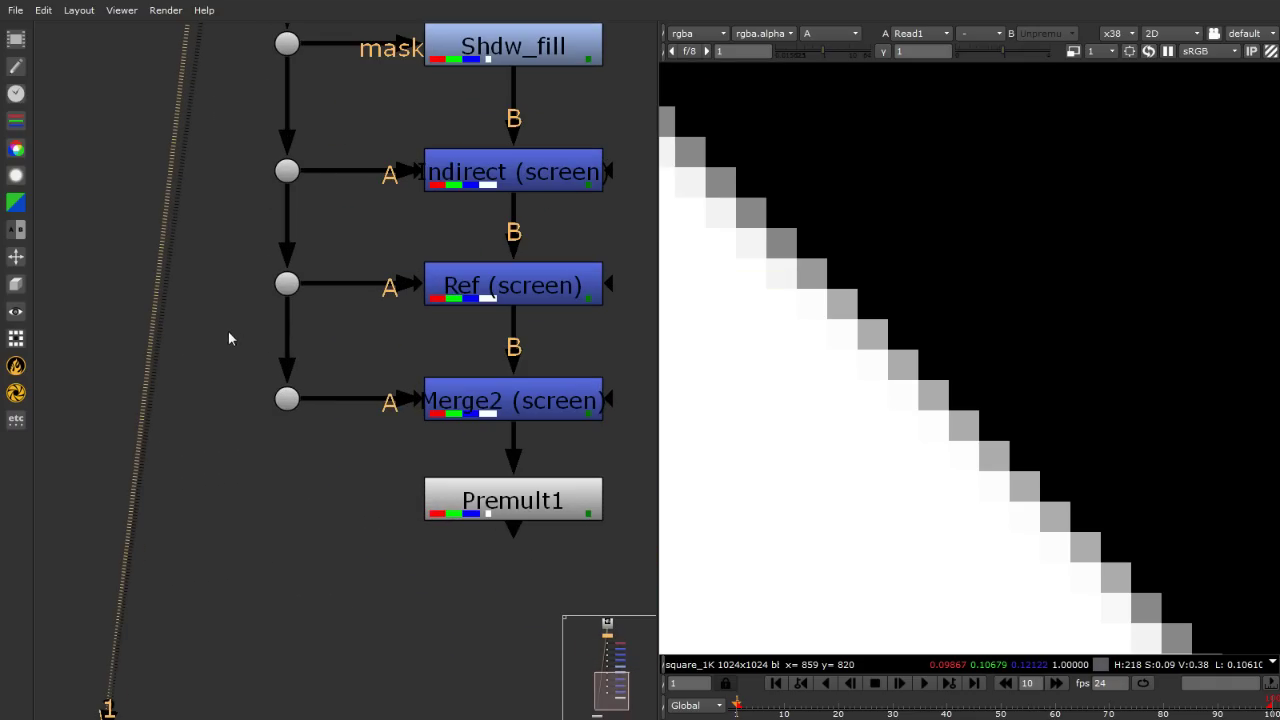
left_click(284, 401)
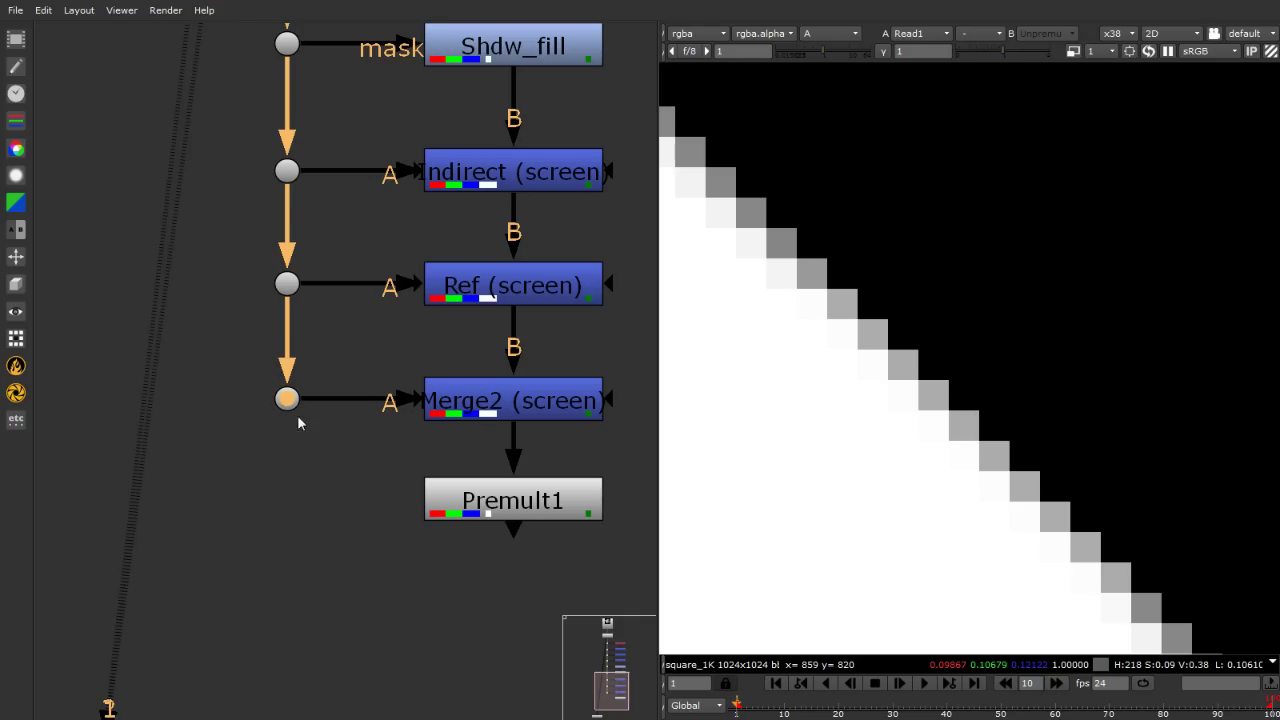
left_click_drag(472, 498, 472, 572)
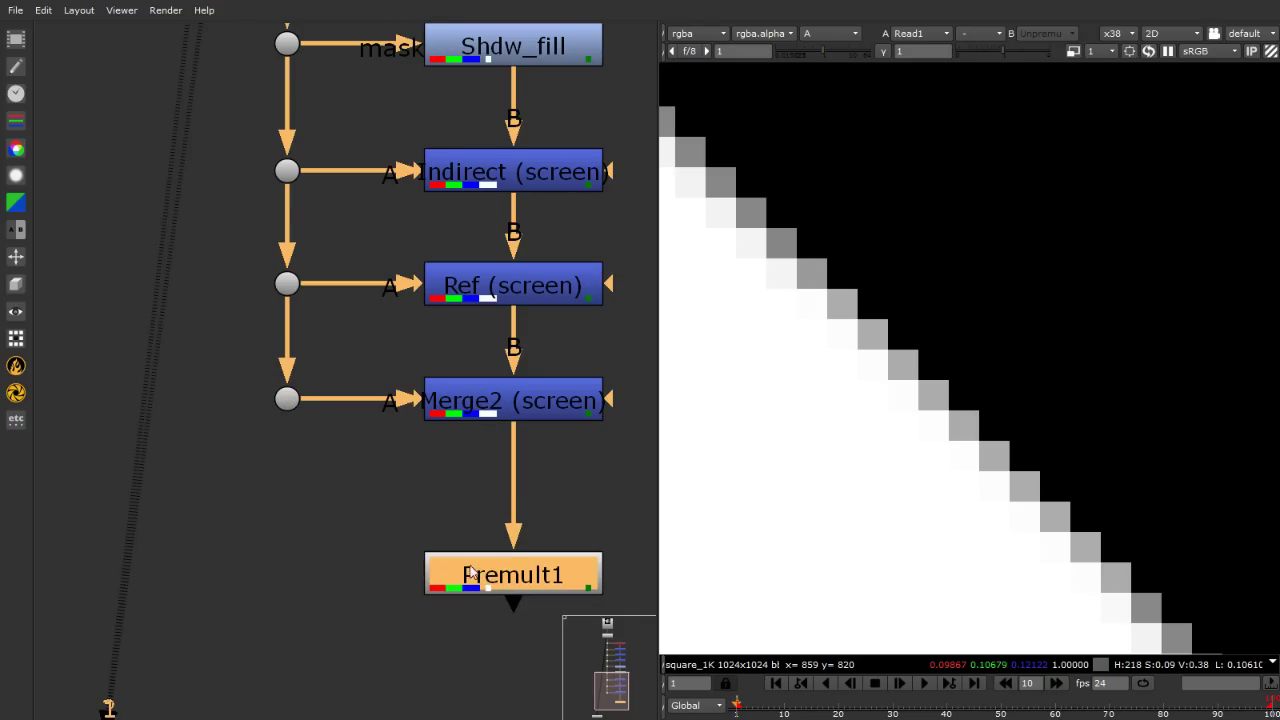
left_click(380, 508)
scroll(380, 510, "down", 5)
scroll(400, 512, "up", 3)
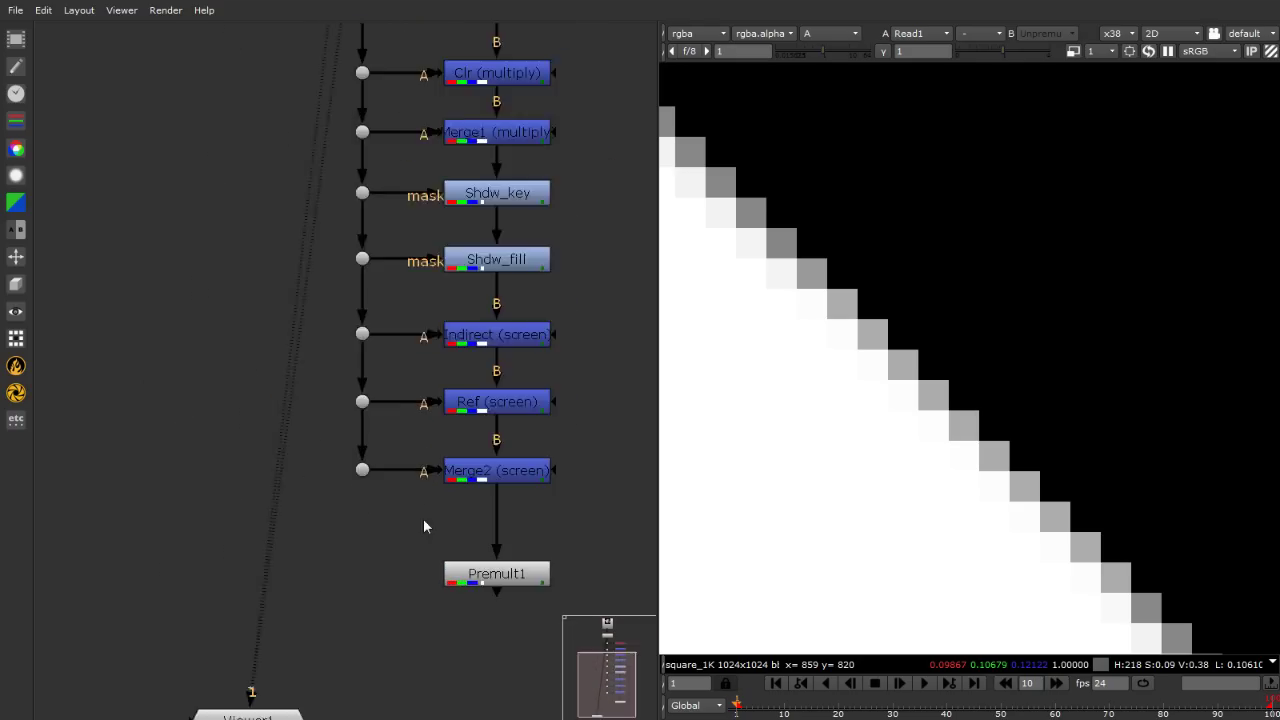
Examine the alpha channel of the last Merge with the whole frame in view, and switch the viewer back to RGB.
scroll(511, 540, "up", 4)
left_click(393, 417)
key("1")
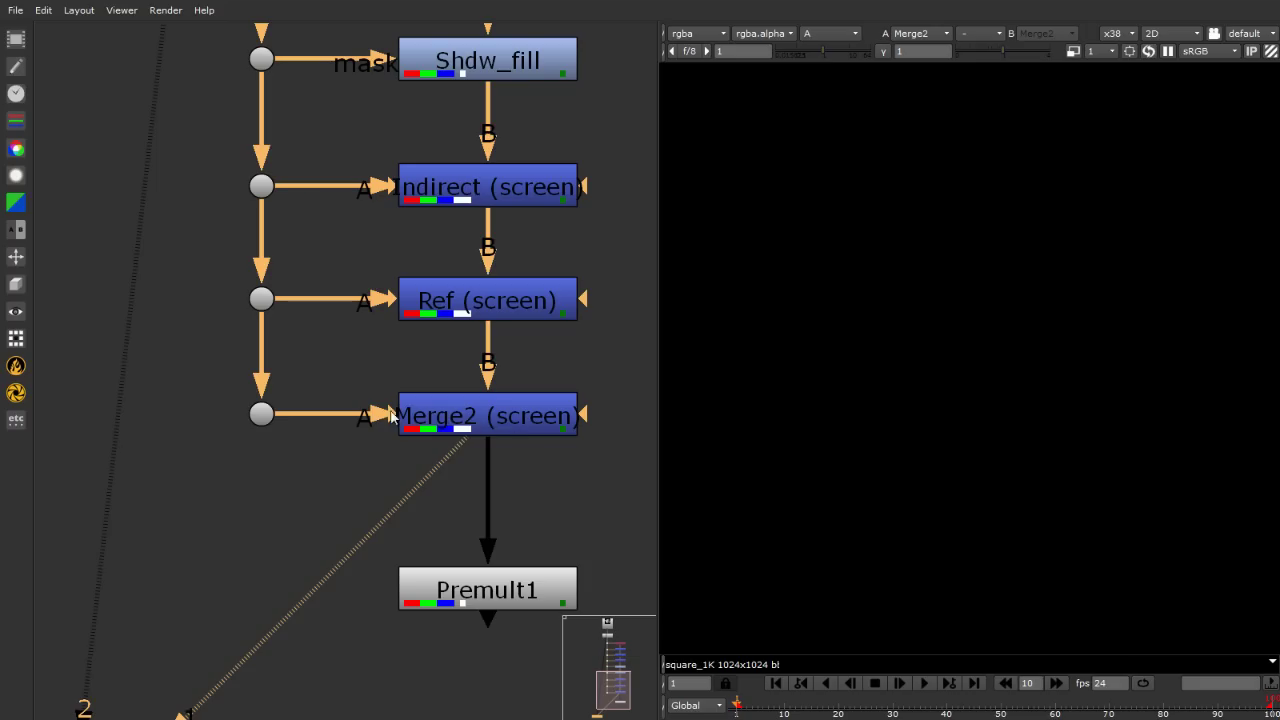
scroll(788, 360, "down", 2)
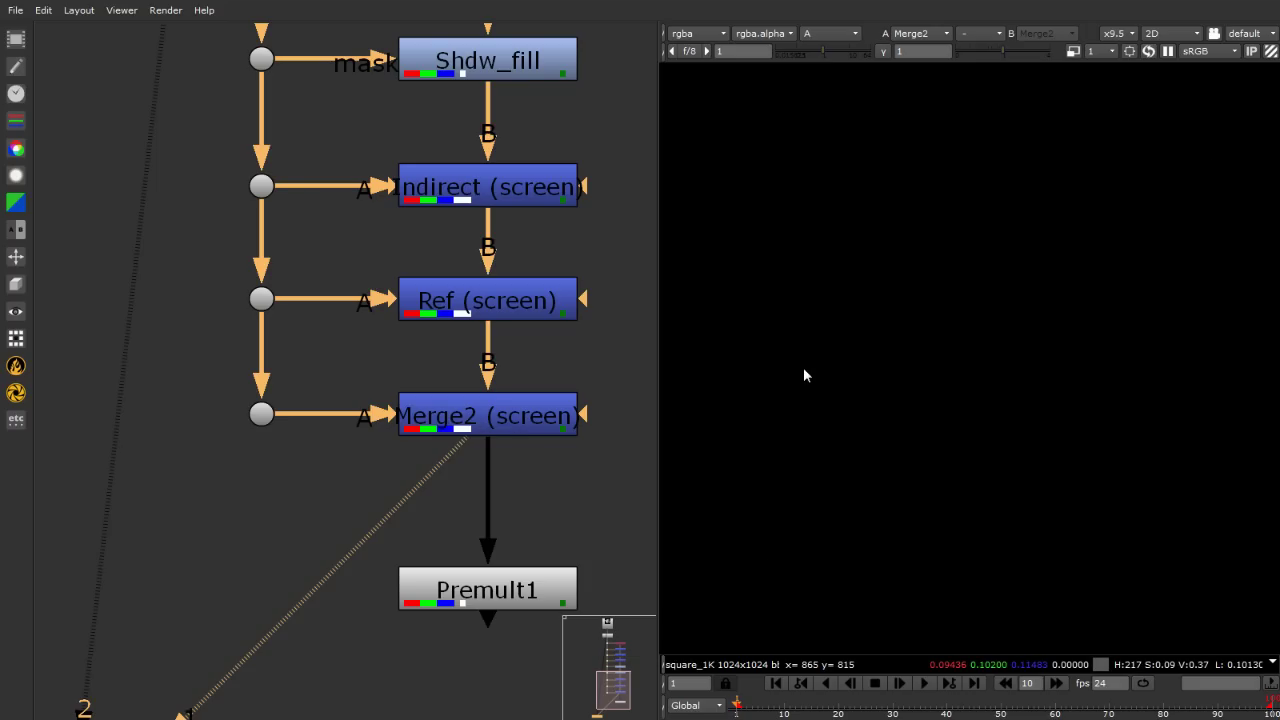
key("f")
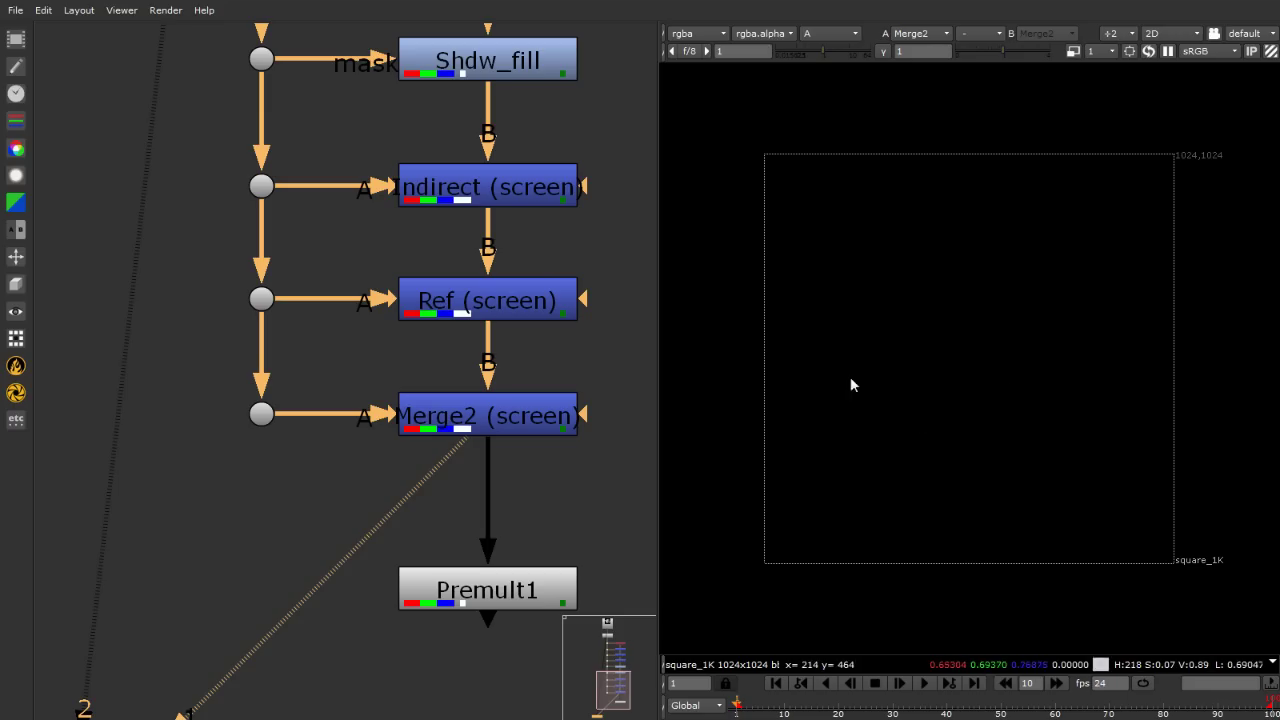
left_click(813, 35)
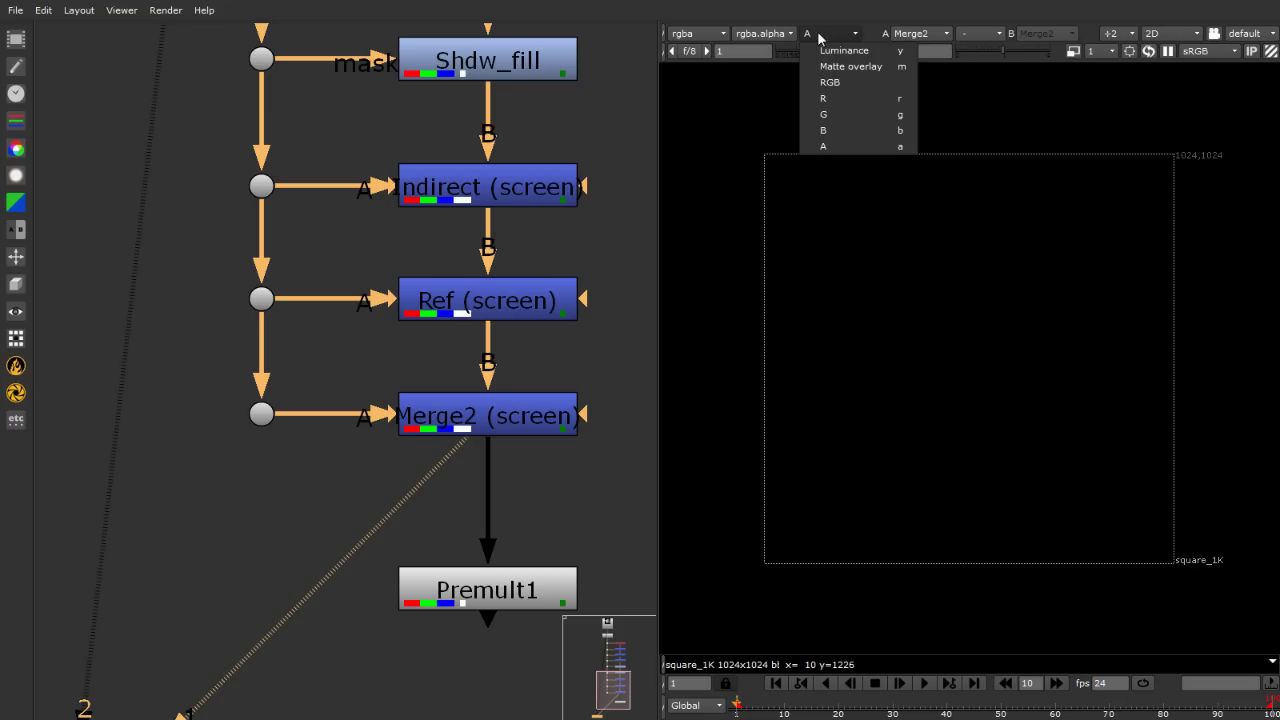
left_click(835, 84)
Insert a ShuffleCopy node between the last Merge and Premult, and connect its input 1 to the pipe's last dot through a new dot level with it.
left_click(354, 602)
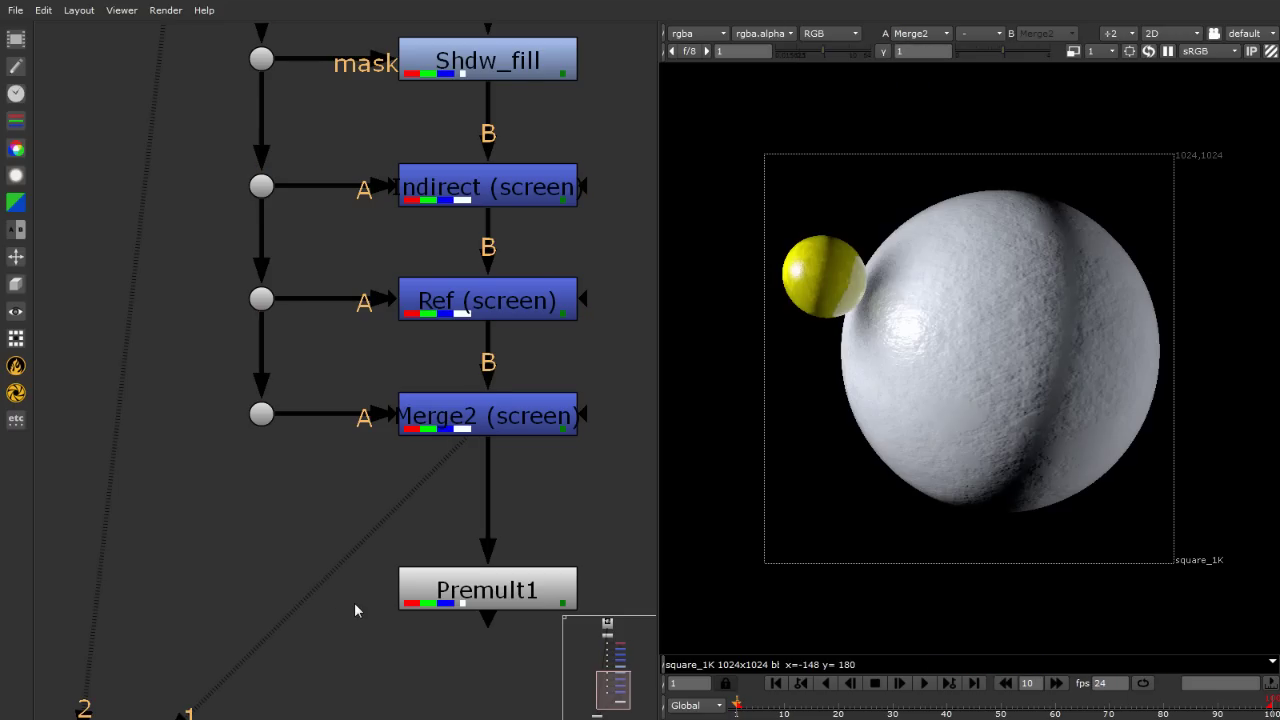
key("Tab")
type("shu")
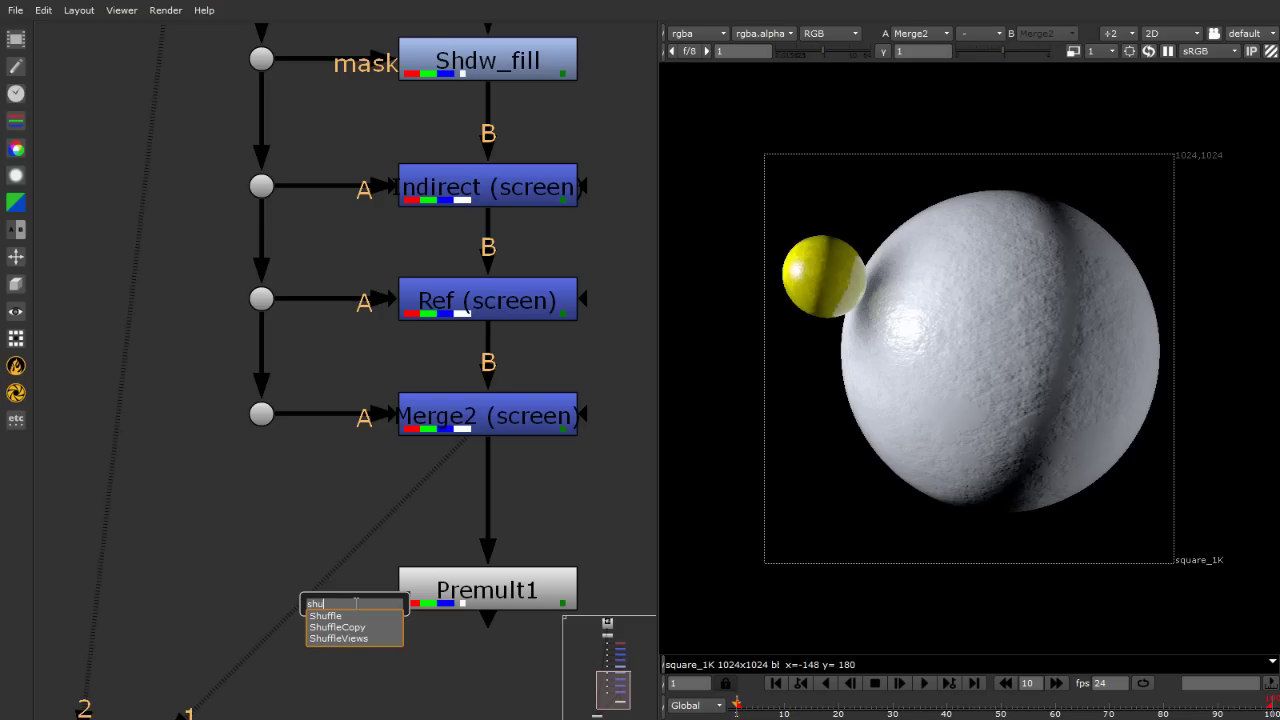
left_click(364, 627)
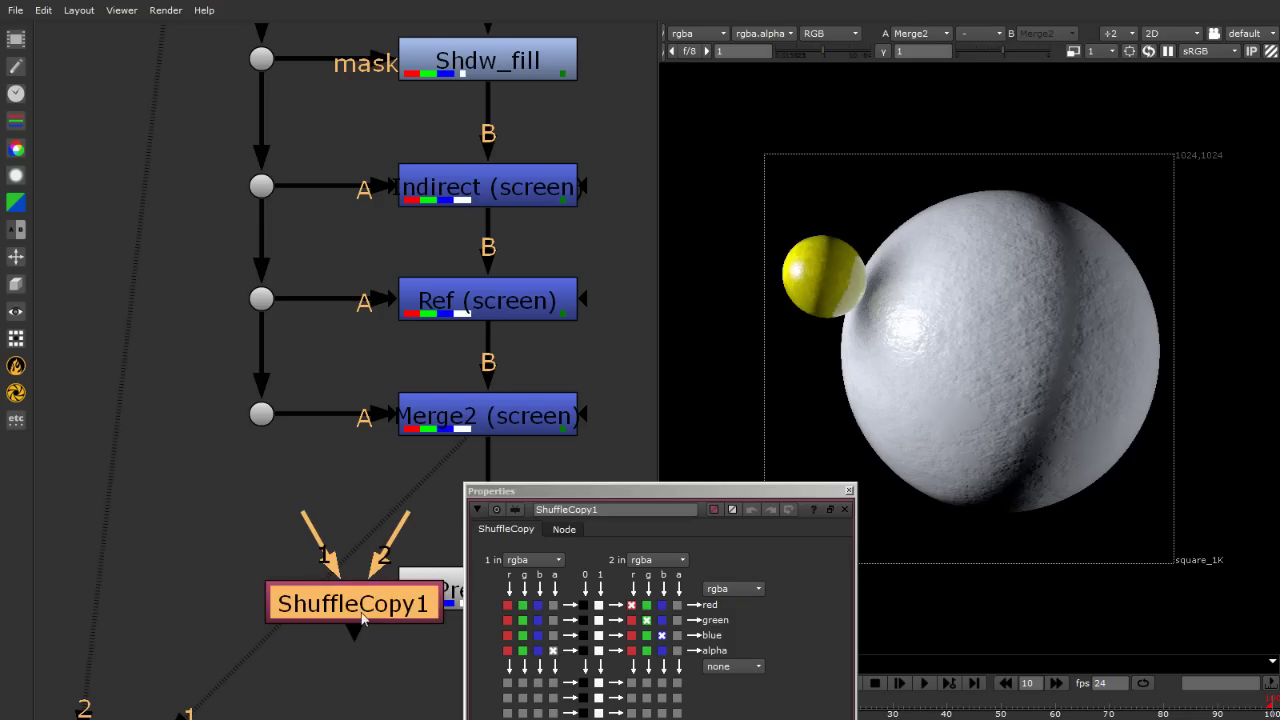
left_click_drag(364, 627, 487, 520)
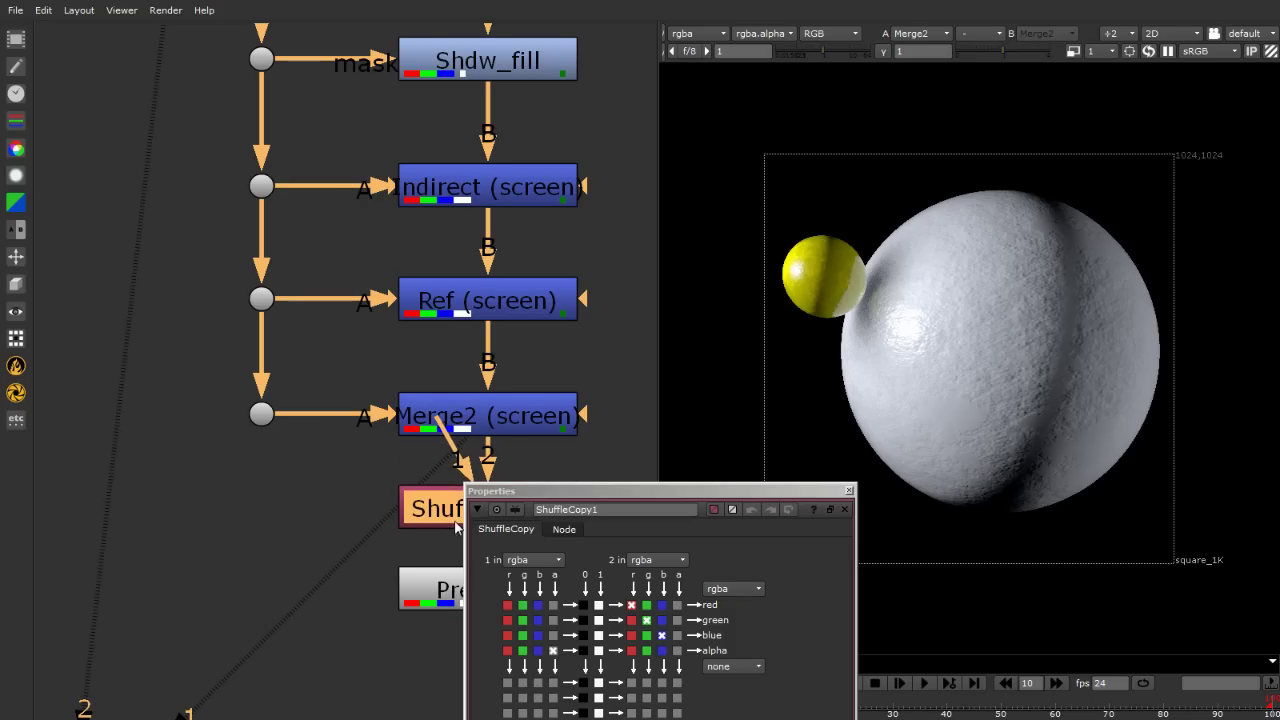
left_click_drag(446, 447, 263, 414)
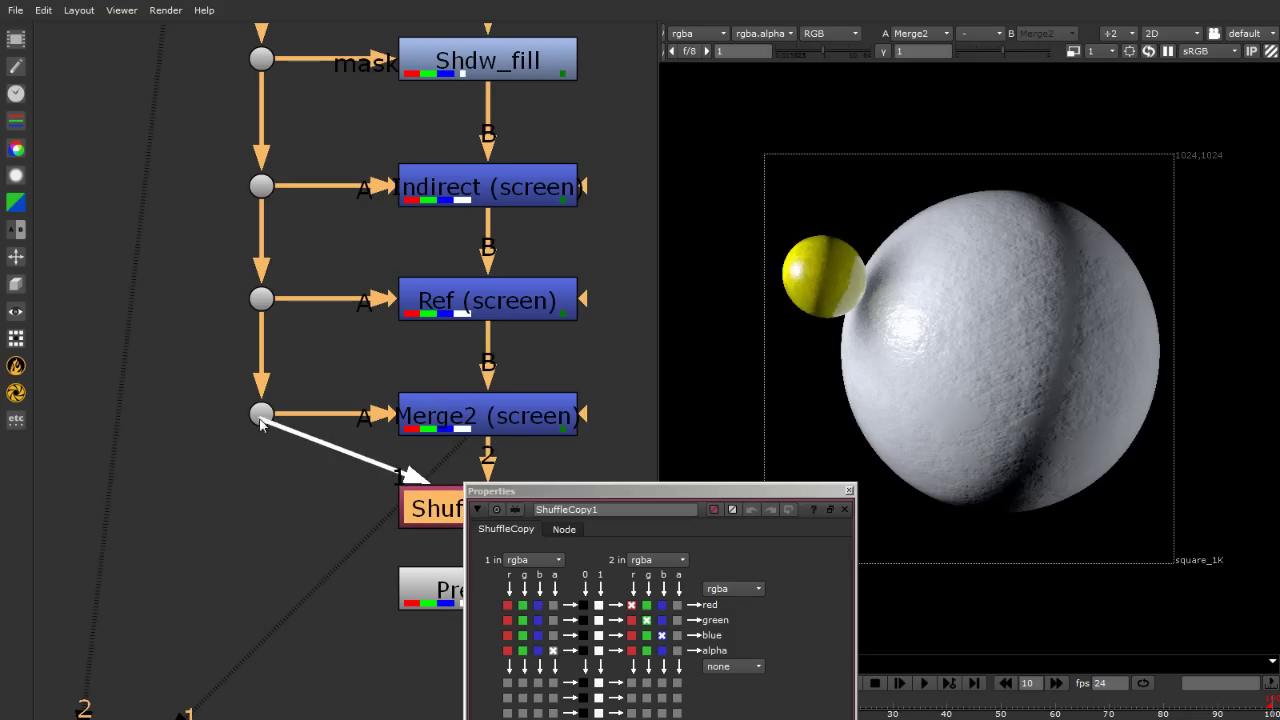
left_click_drag(356, 459, 261, 507, "ctrl")
Move the properties window clear of the node tree and rename the ShuffleCopy node to Copy_alpha.
left_click_drag(580, 498, 762, 350)
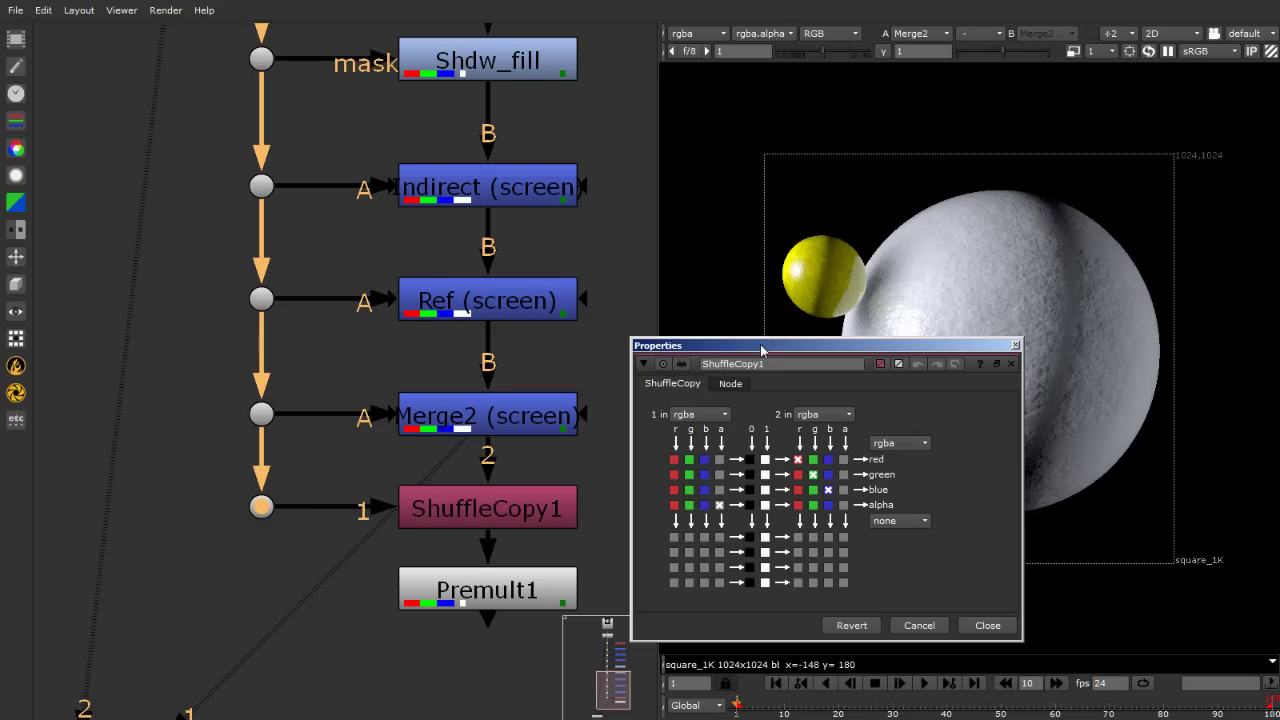
double_click(787, 368)
type("Cop")
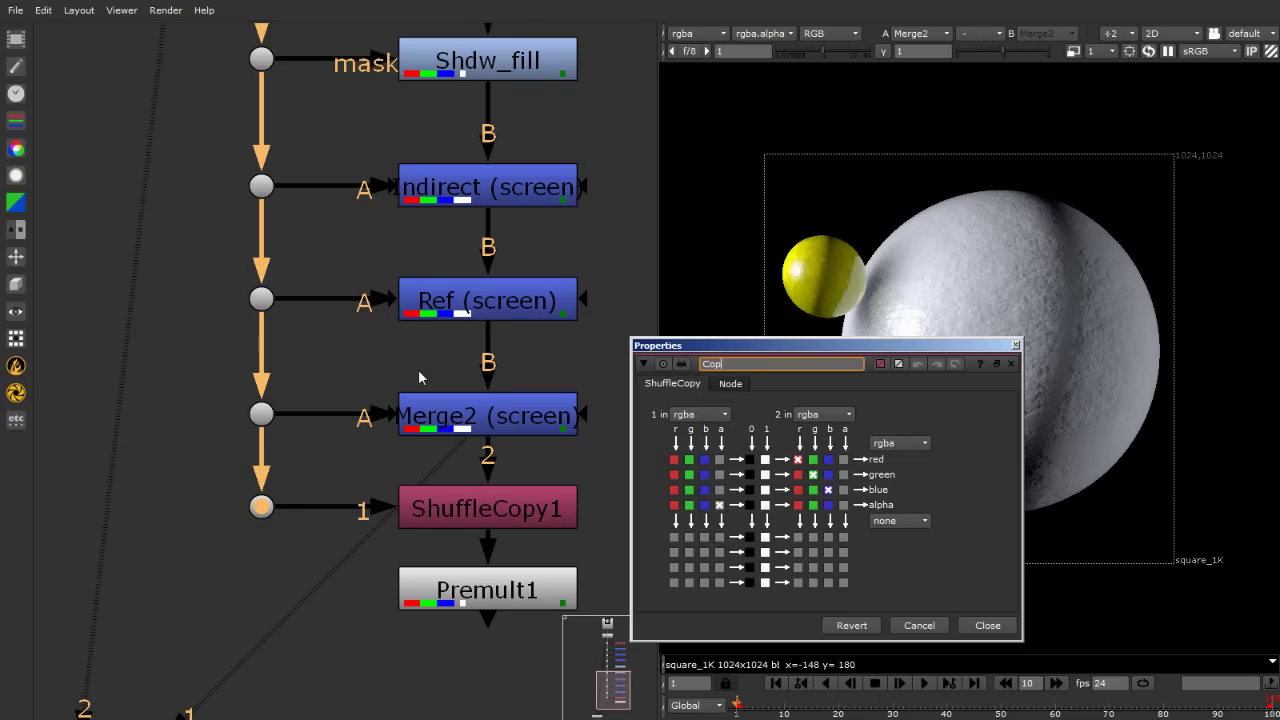
type("y_alpha")
key("Return")
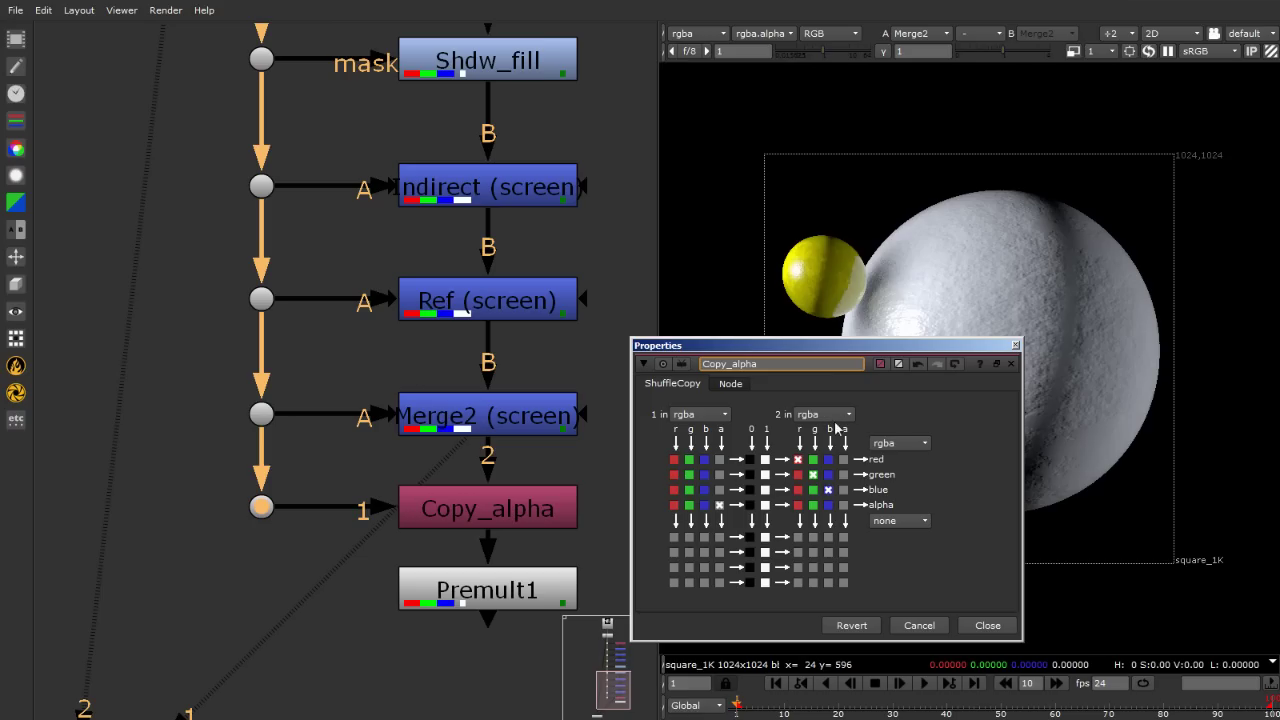
Set Copy_alpha's input 2 layer to rgb and its input 1 layer to alpha.
left_click(806, 416)
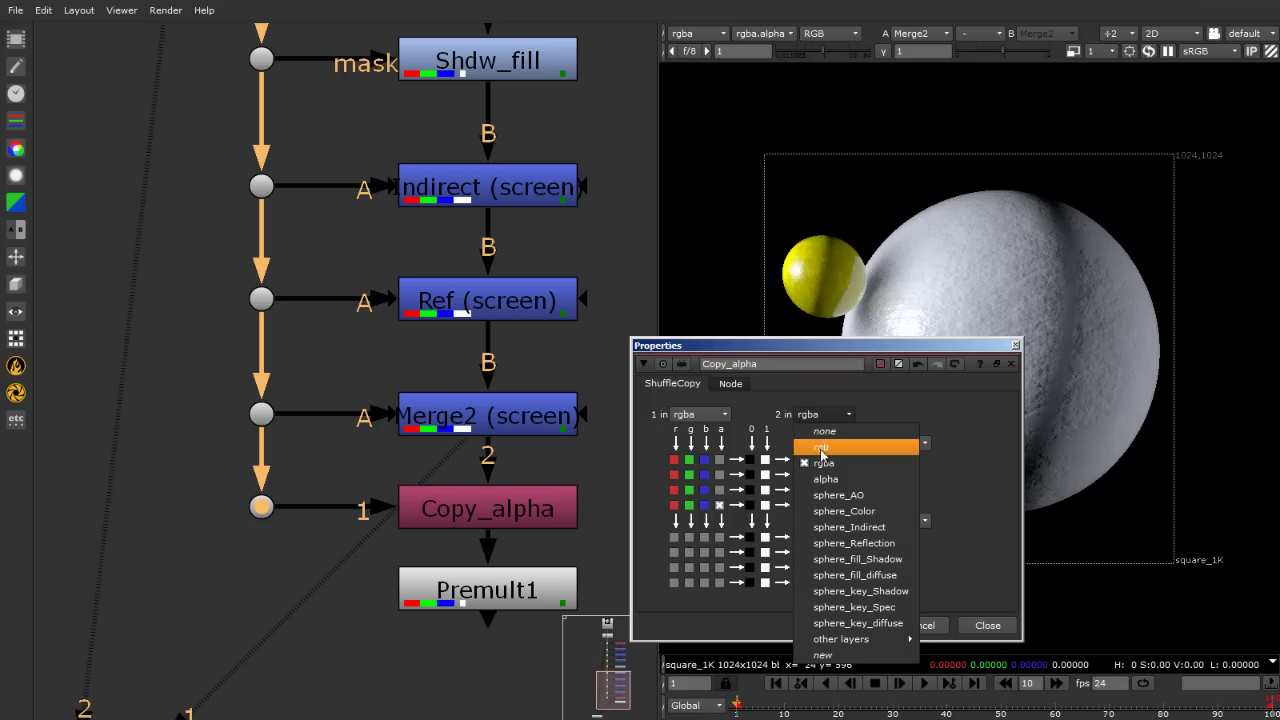
left_click(829, 450)
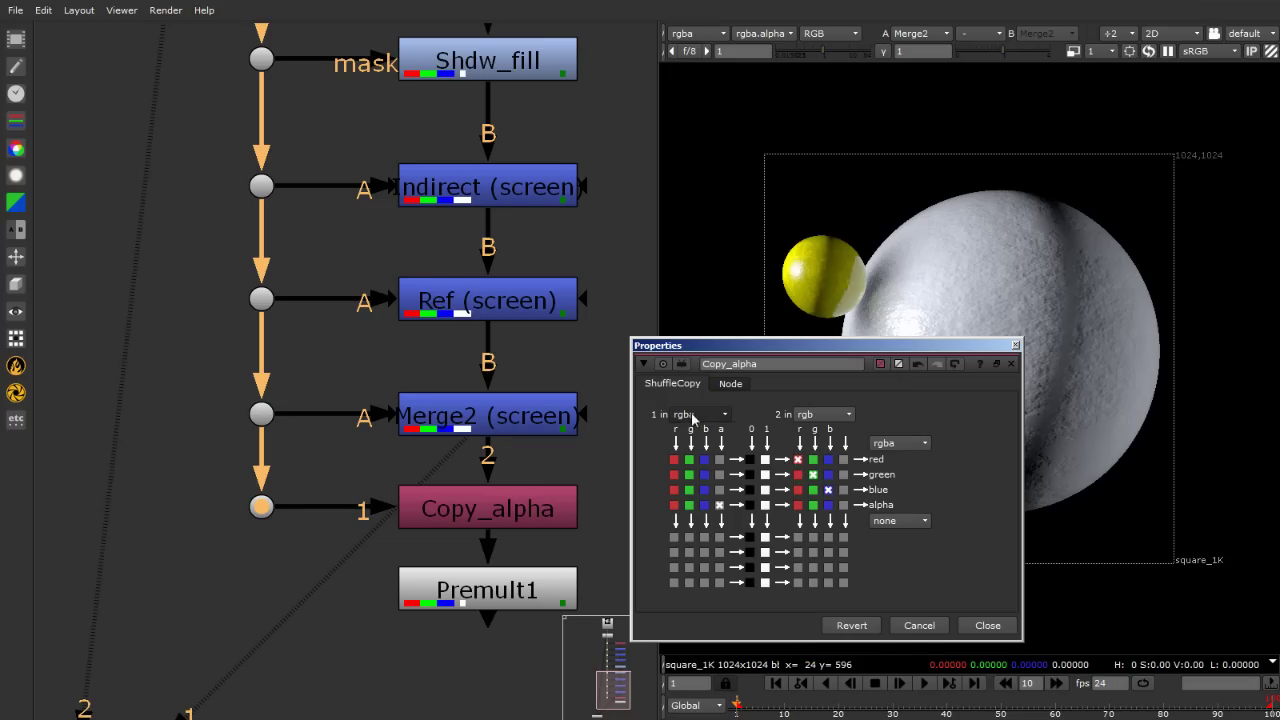
left_click(698, 414)
left_click(705, 482)
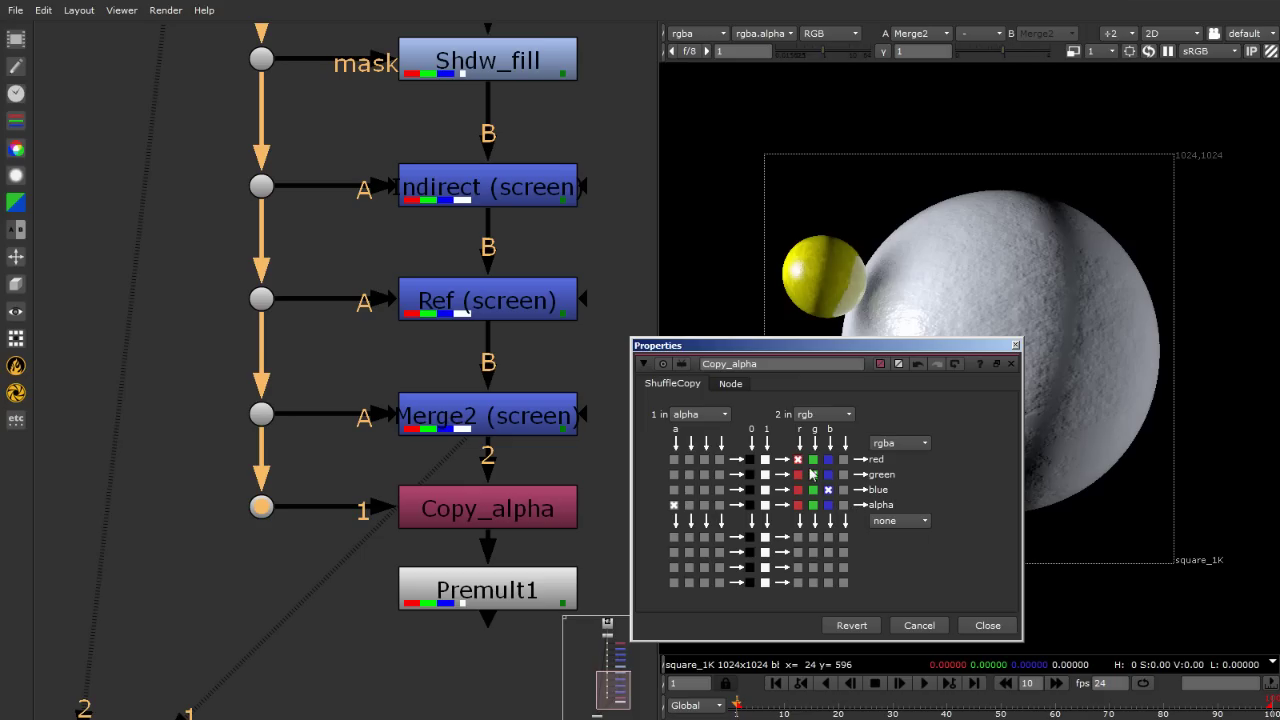
Trace the alpha source from the Read node down the pipe's dots into Copy_alpha and check its channel routing.
left_click(190, 615)
key("f")
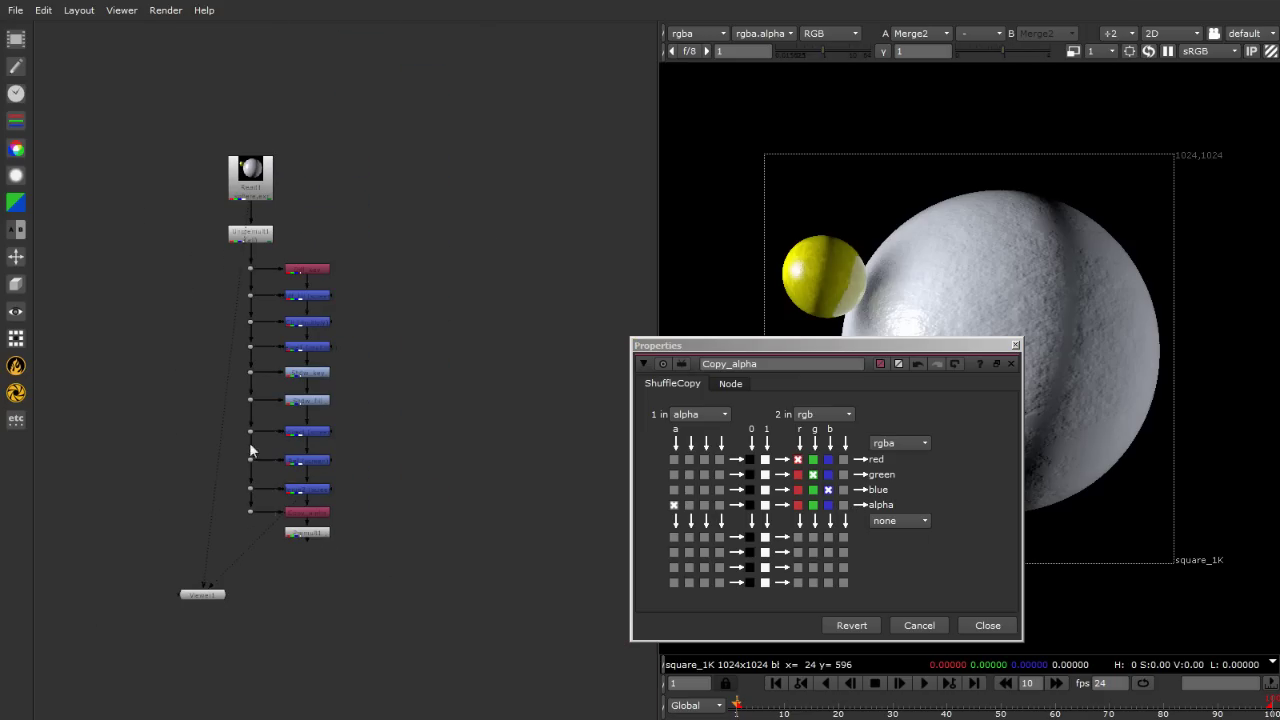
left_click(249, 512)
scroll(230, 516, "up", 5)
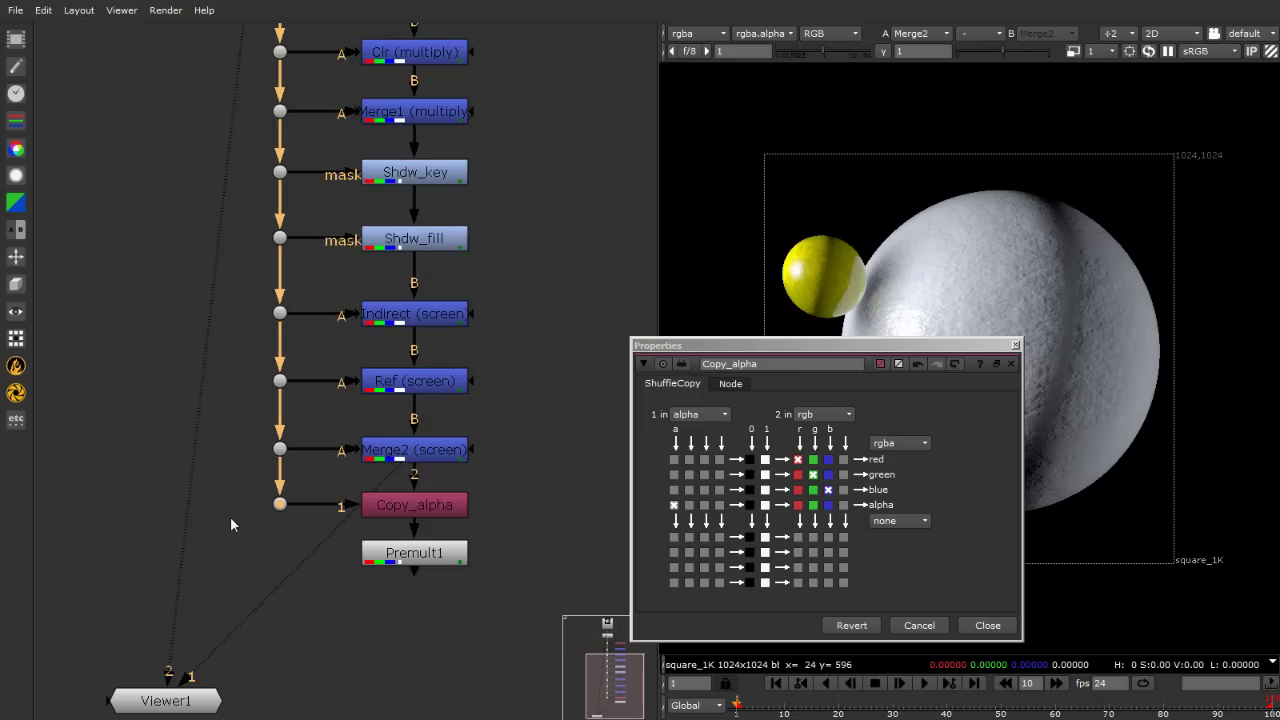
left_click(395, 510)
scroll(315, 543, "down", 5)
scroll(315, 543, "up", 5)
left_click(310, 524)
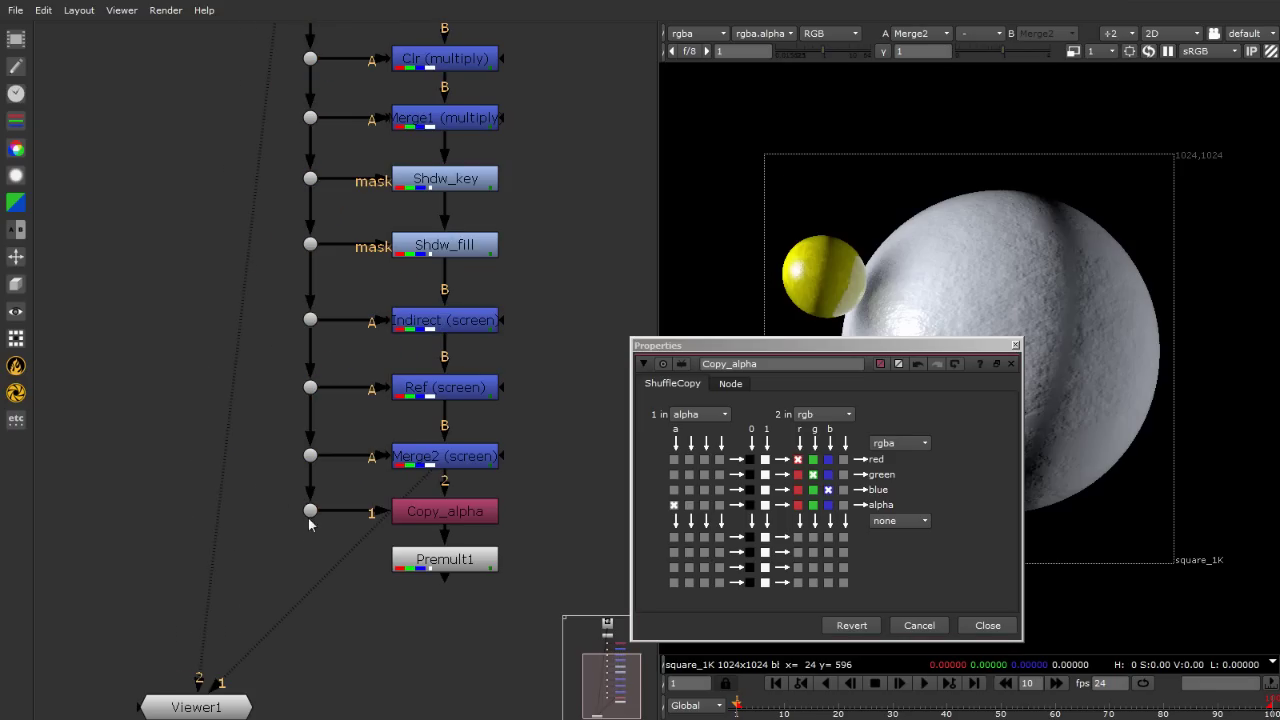
left_click(310, 513)
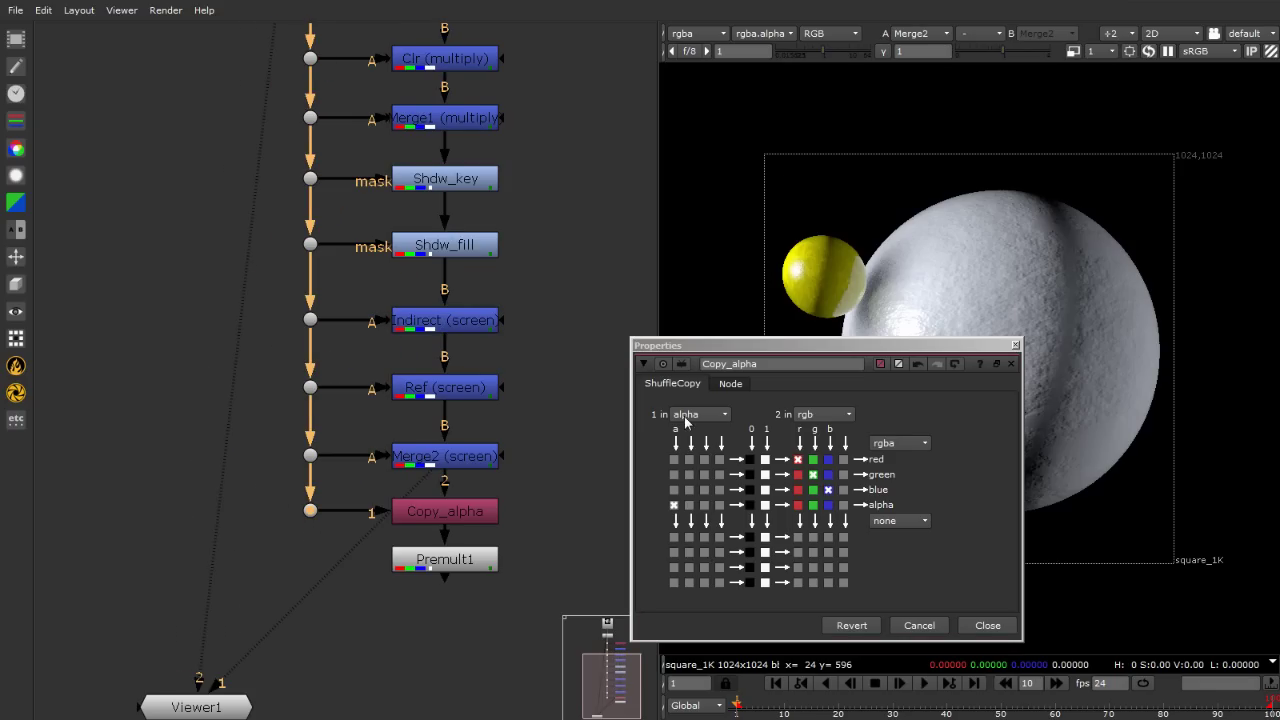
left_click(414, 503)
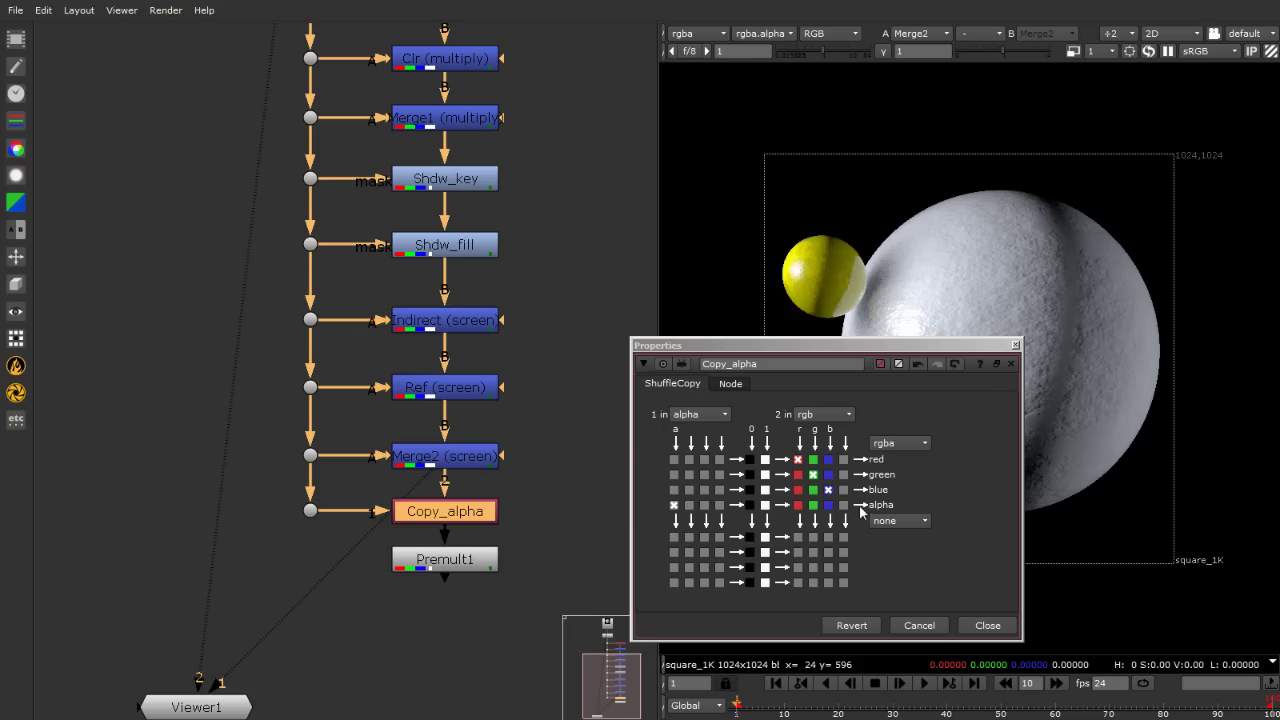
left_click(476, 621)
Display the Premult1 output in the viewer and check that node's premultiplication settings, leaving both properties windows closed.
left_click(473, 563)
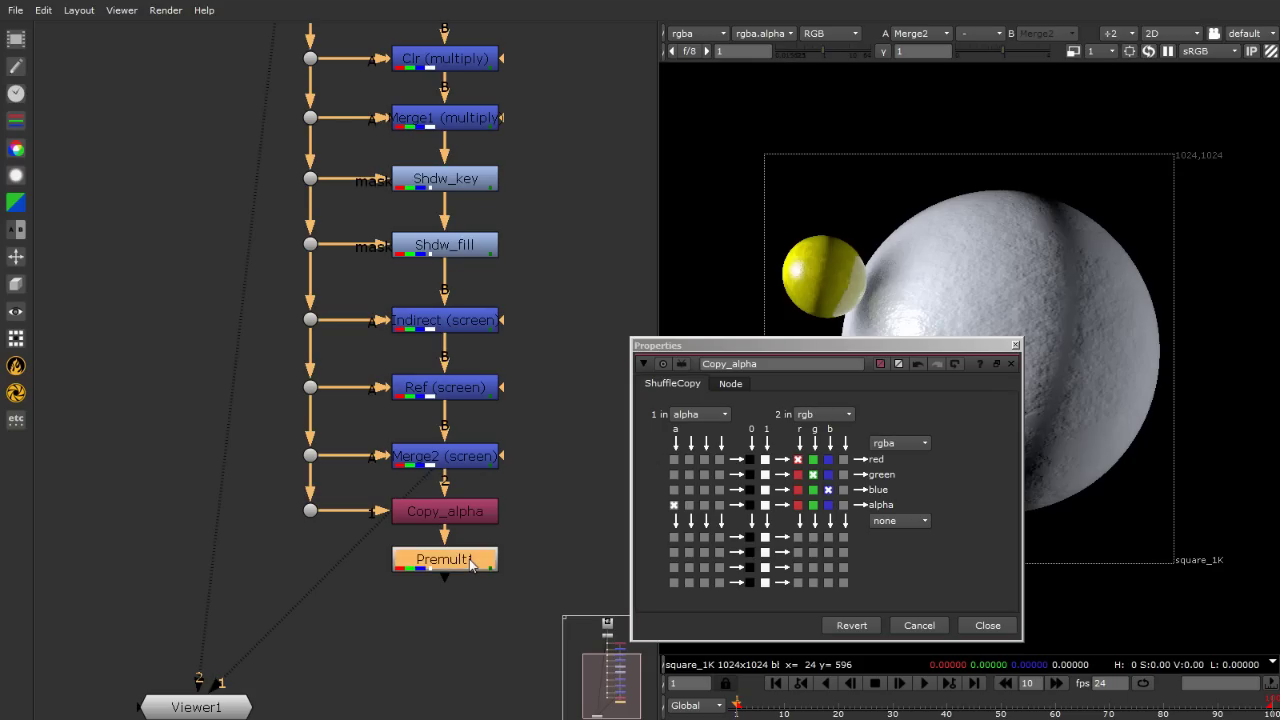
key("1")
left_click_drag(880, 357, 347, 128)
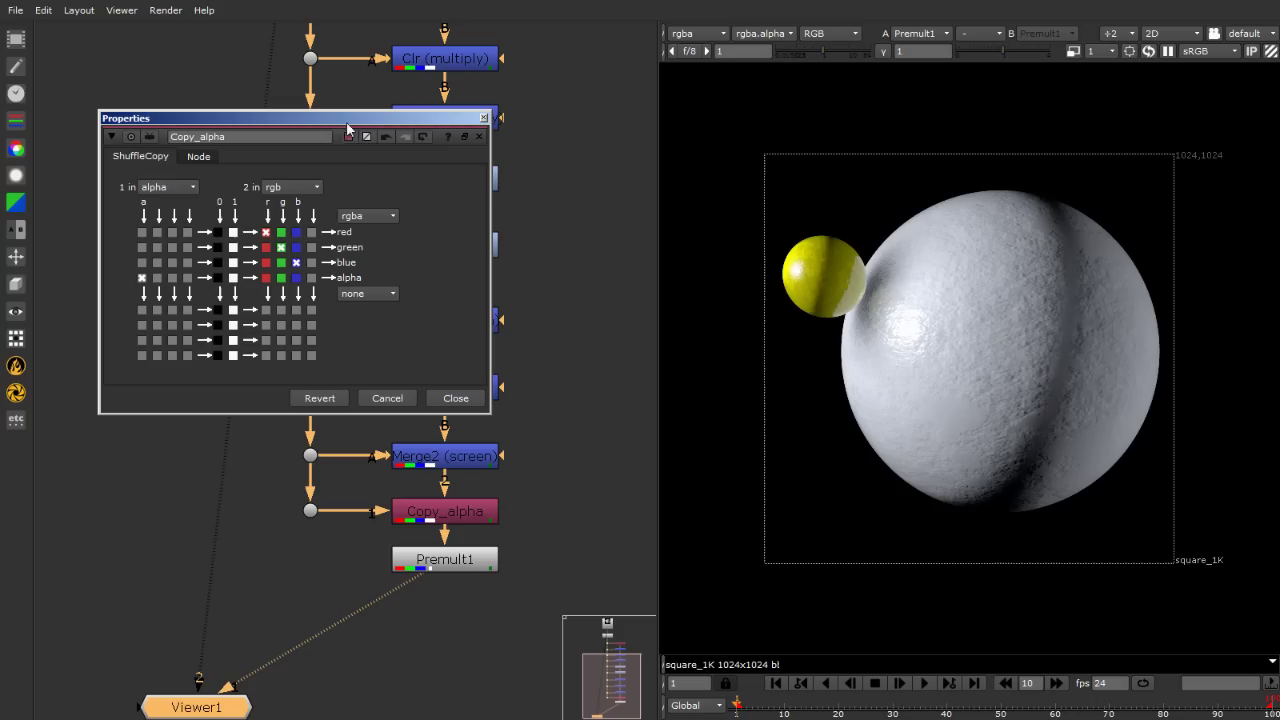
left_click(484, 119)
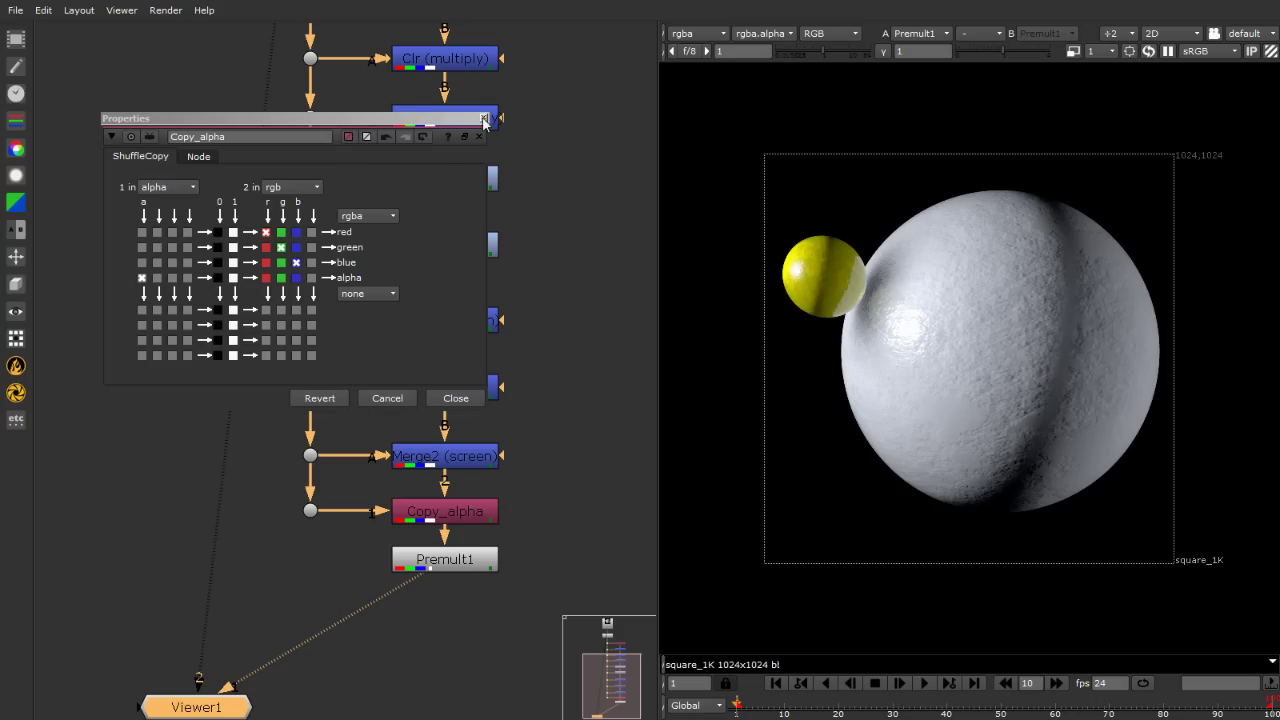
double_click(470, 562)
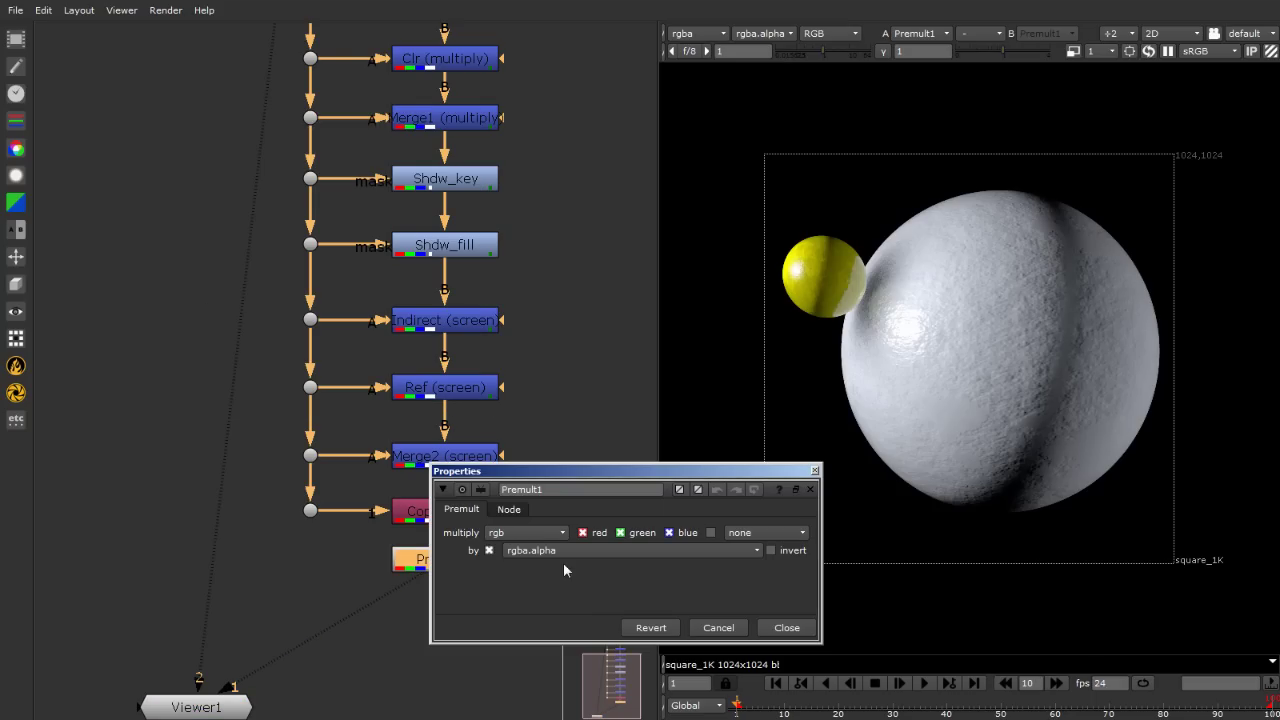
left_click(815, 470)
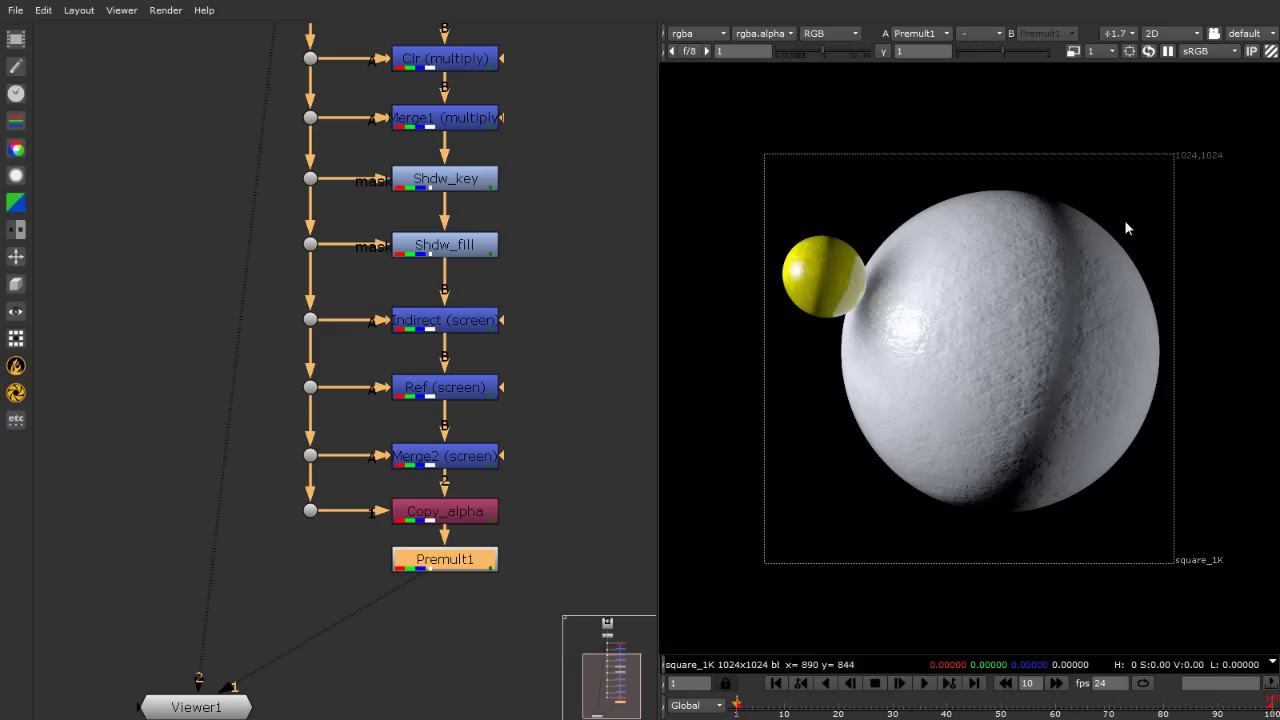
Inspect the edge pixels of the large sphere closely in the Premult1 output.
scroll(1114, 277, "up", 10)
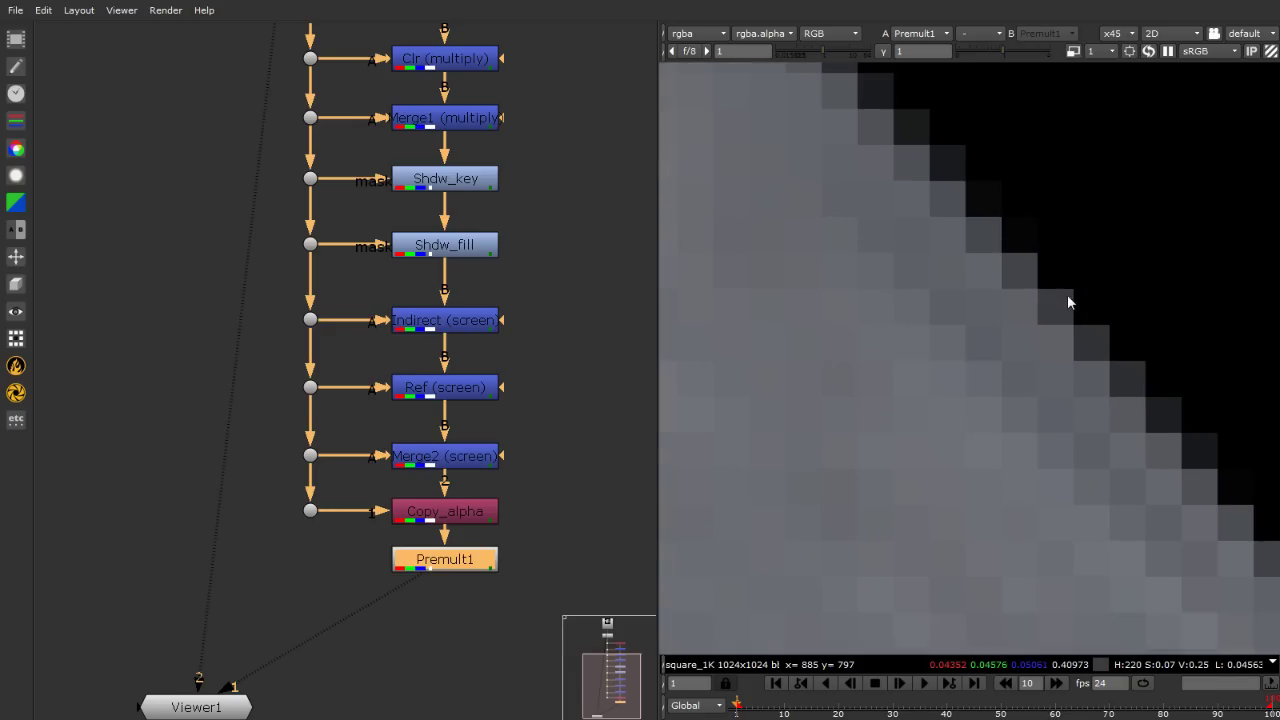
scroll(1037, 409, "down", 4)
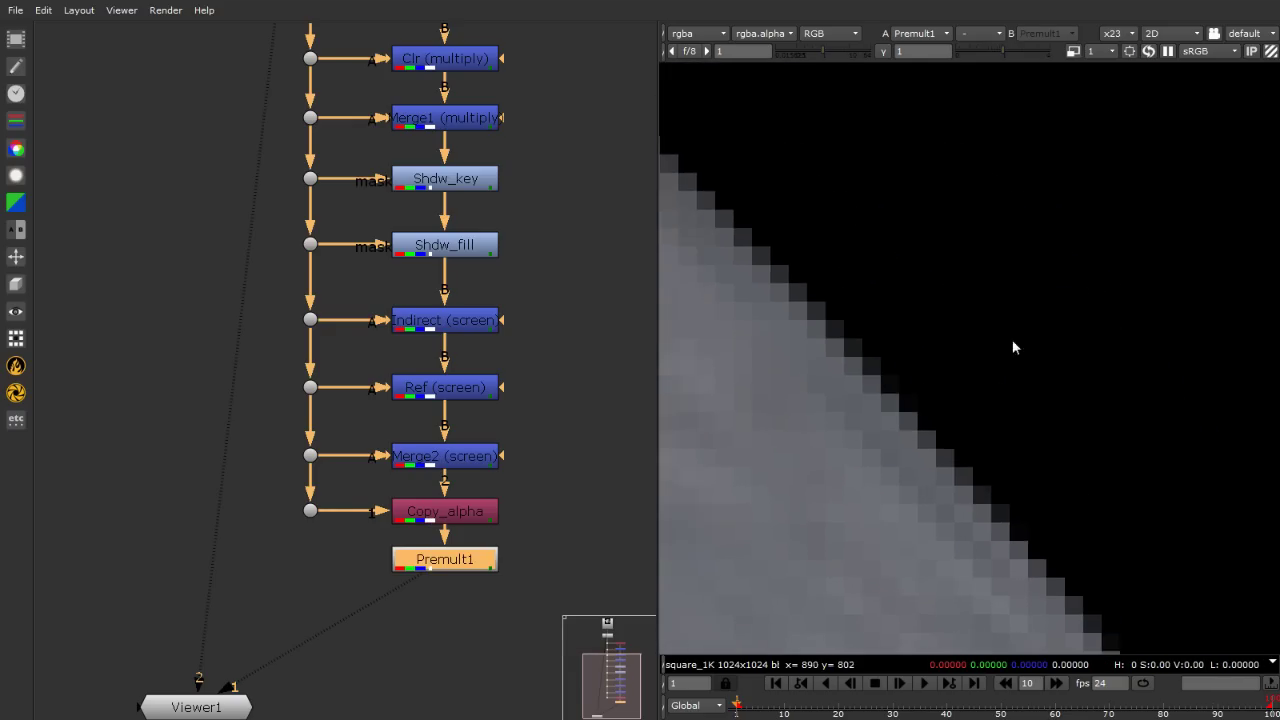
scroll(1012, 347, "up", 2)
scroll(441, 573, "down", 5)
scroll(460, 570, "up", 3)
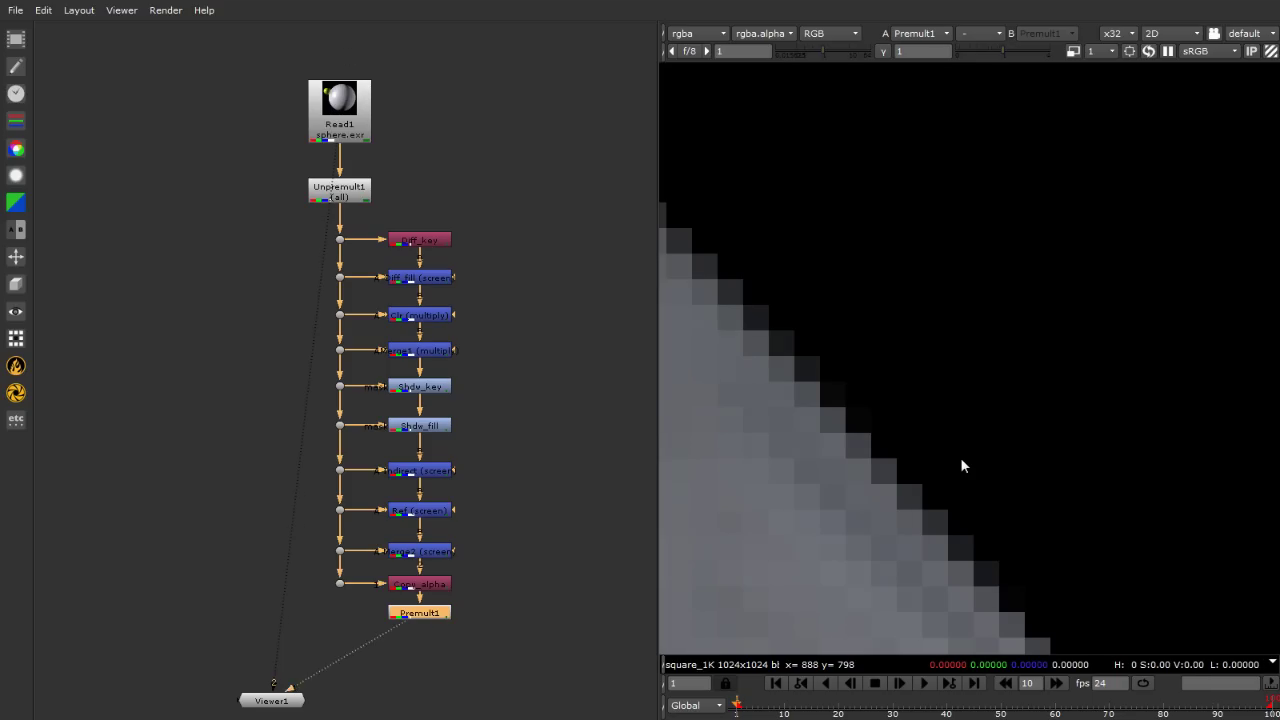
Compare the large sphere's edge between the original Read1 image and the rebuilt Premult1 output.
key("2")
scroll(1048, 460, "down", 1)
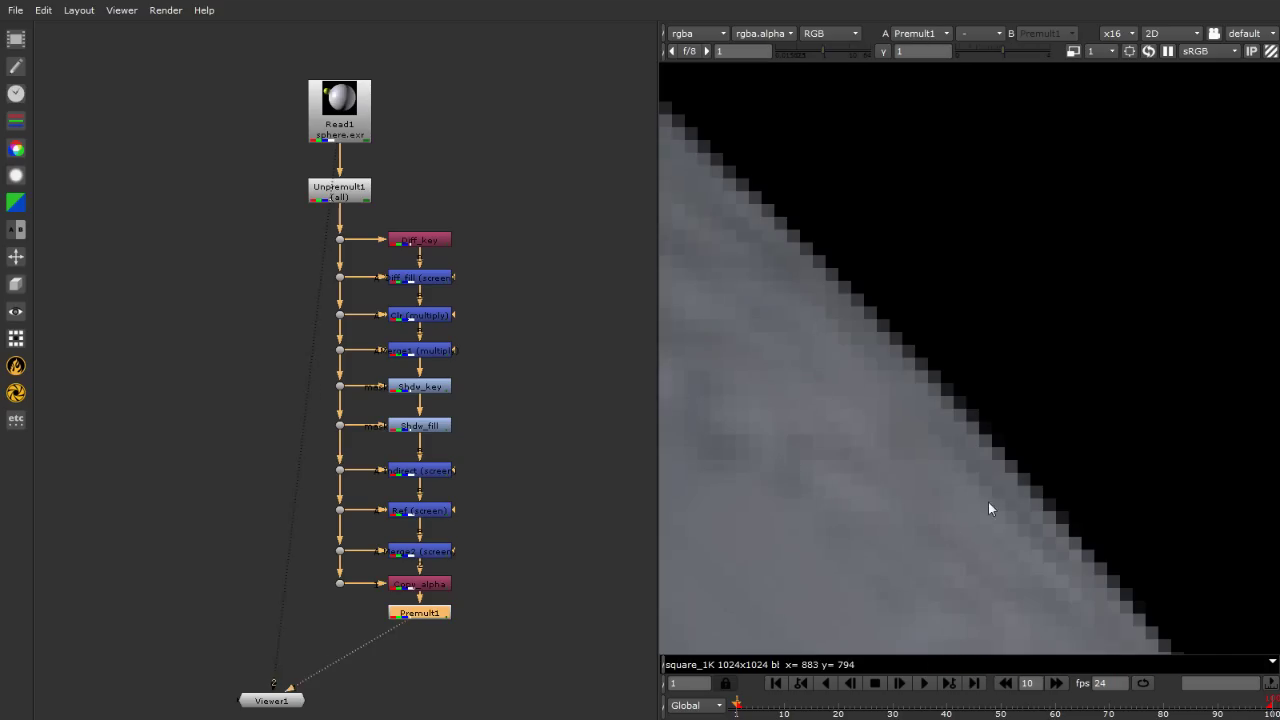
key("1")
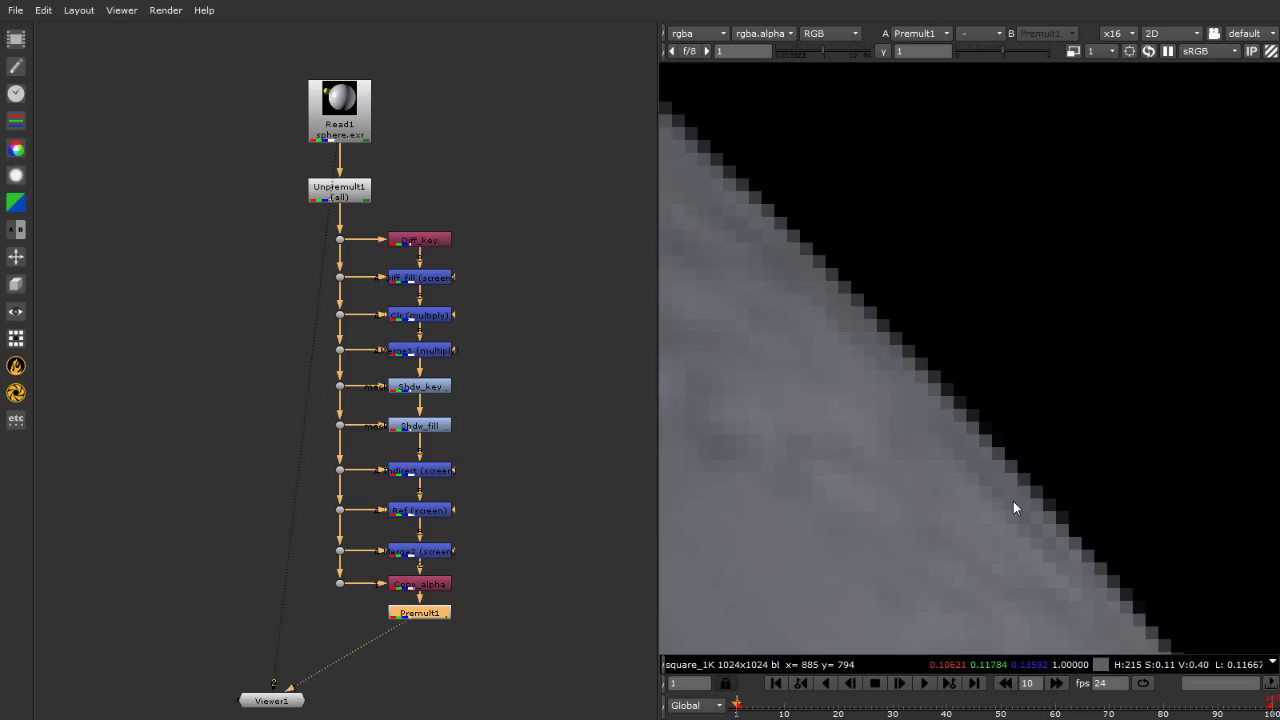
key("2")
key("1")
key("2")
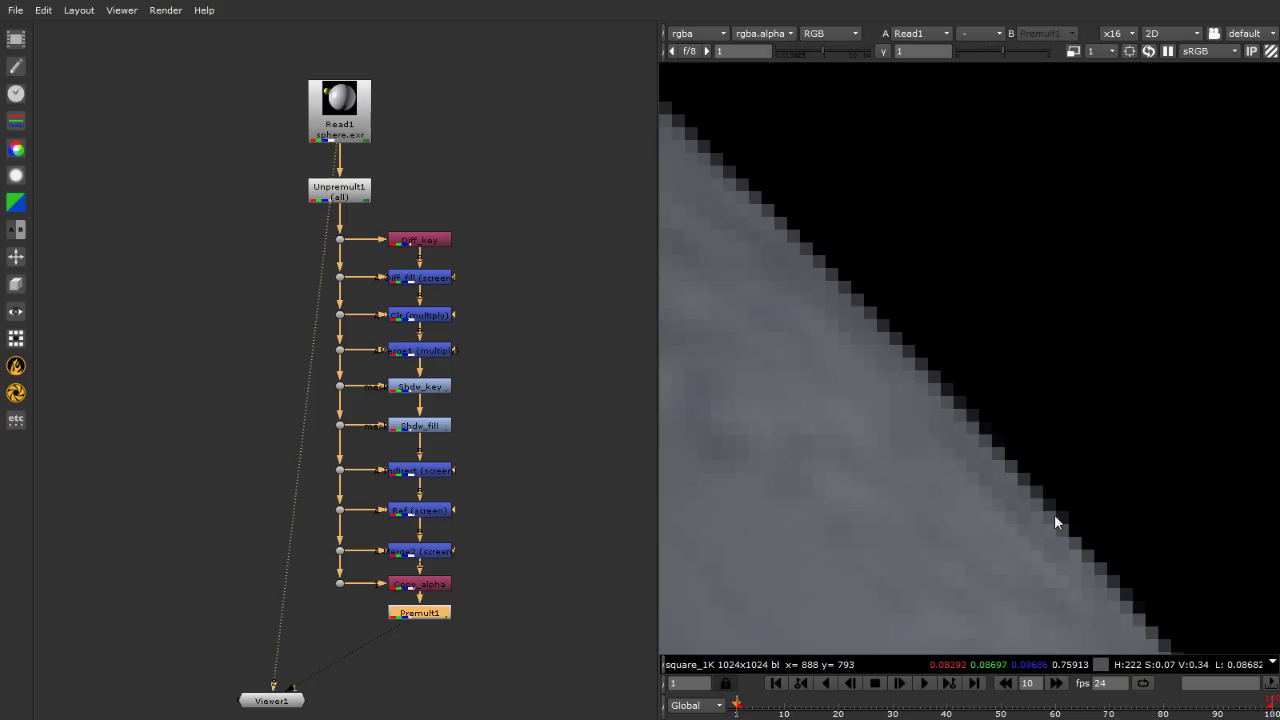
key("1")
key("2")
key("1")
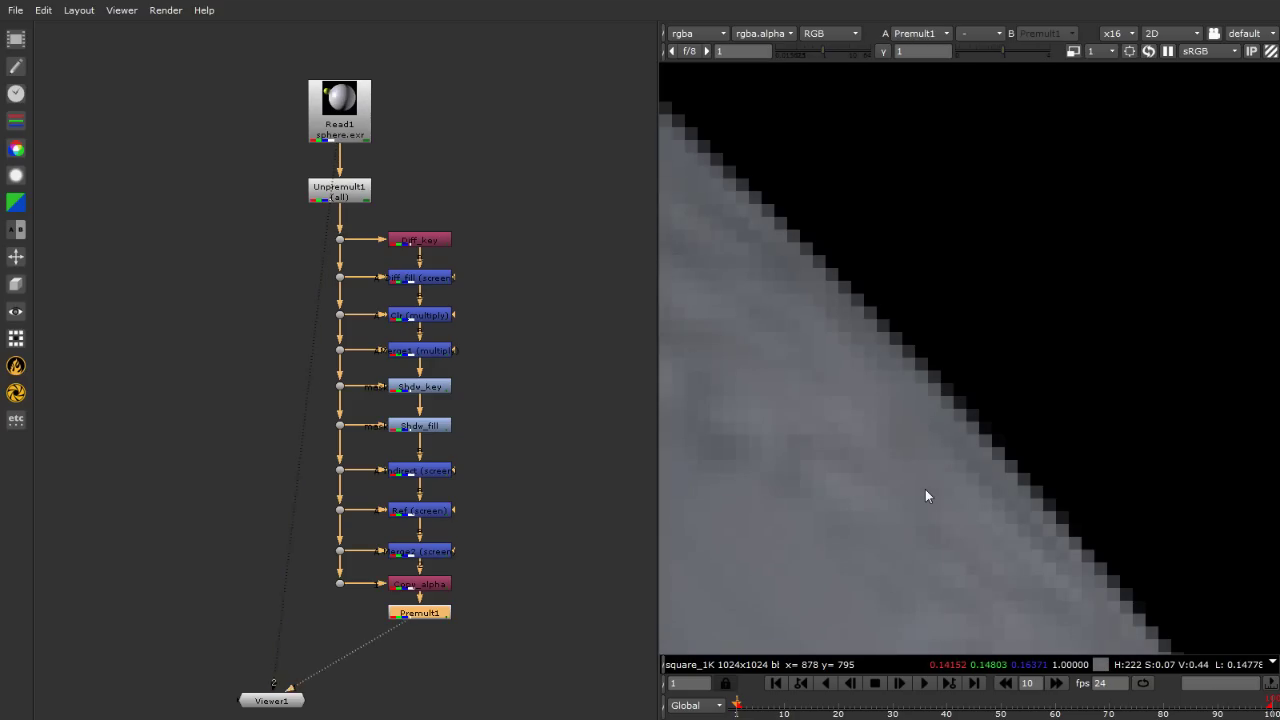
key("2")
key("1")
key("2")
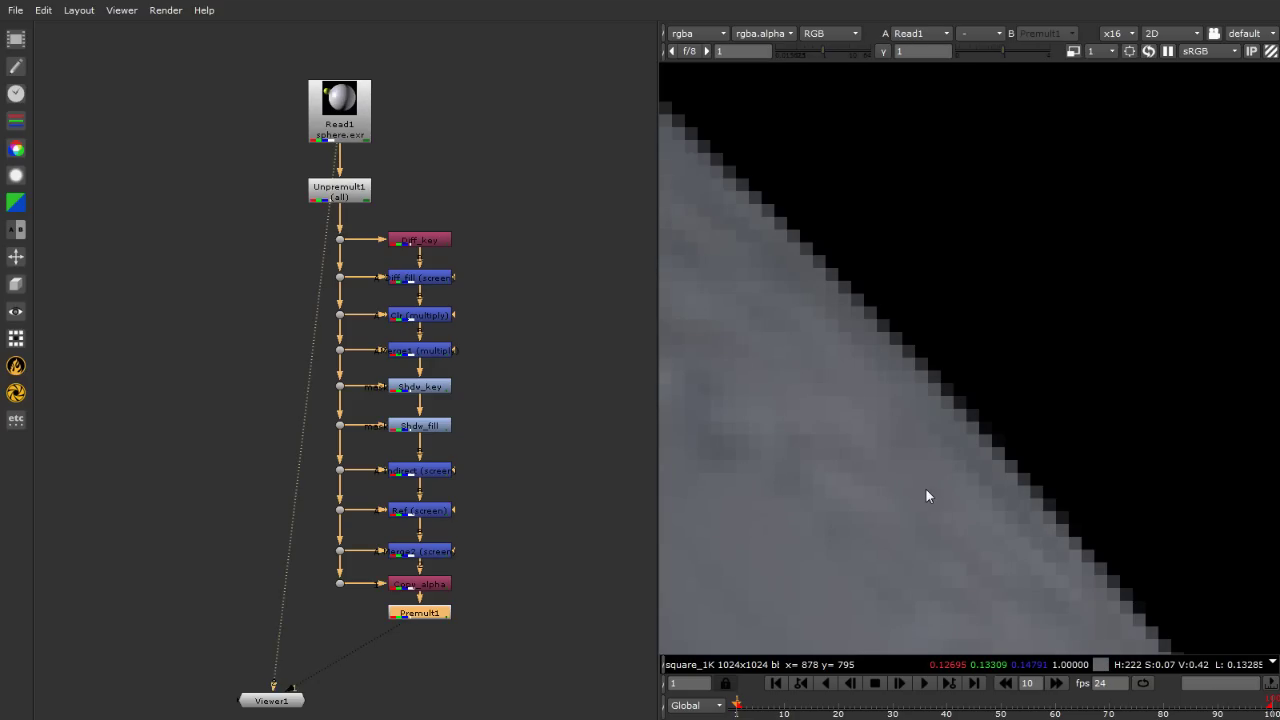
Examine the alpha channel of the original Read1 image with the whole frame in view, and return the viewer to RGB.
key("a")
key("minus")
key("minus")
key("minus")
key("minus")
key("minus")
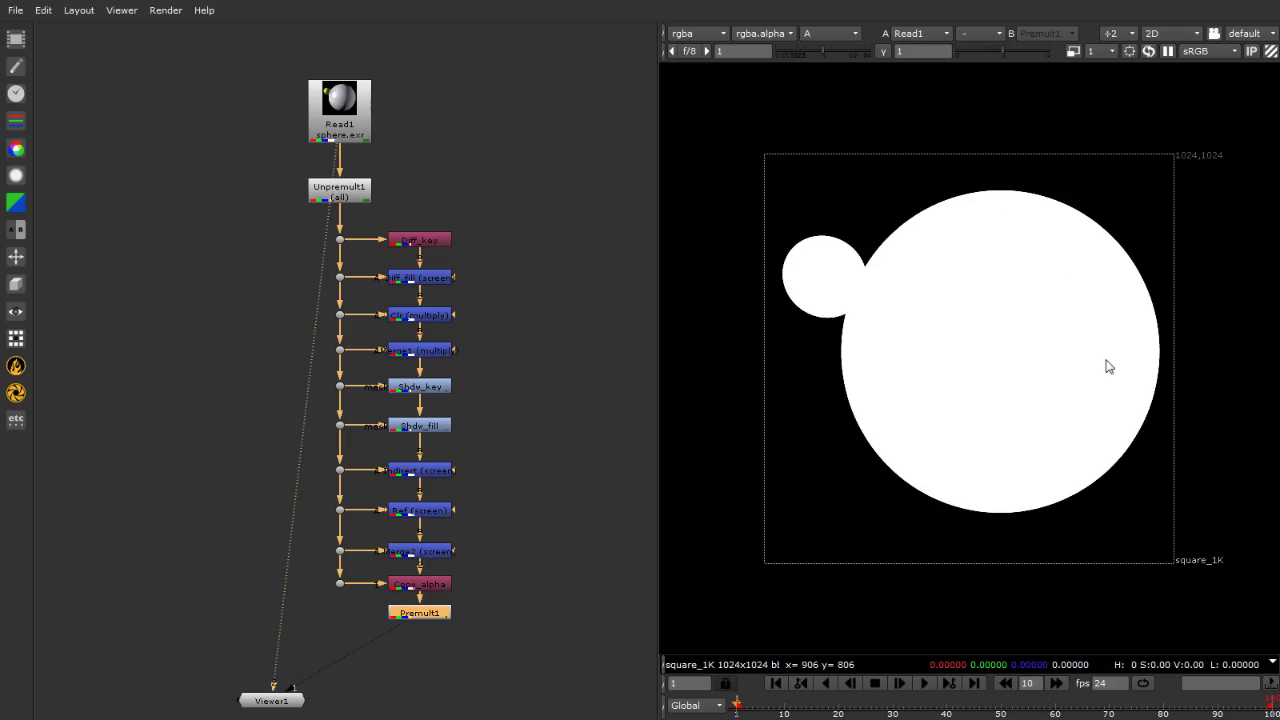
key("a")
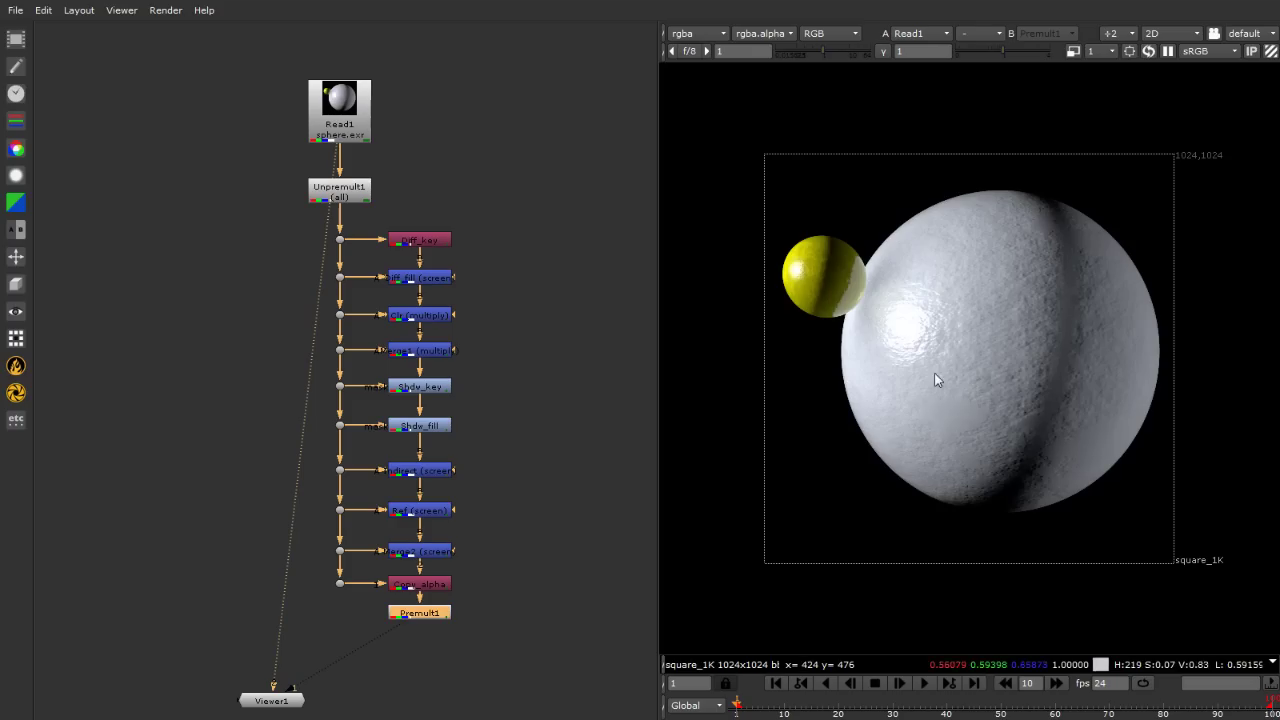
Move the whole node column from Diff_key to Premult1 further from the dots to make room for nodes in between.
left_click(513, 610)
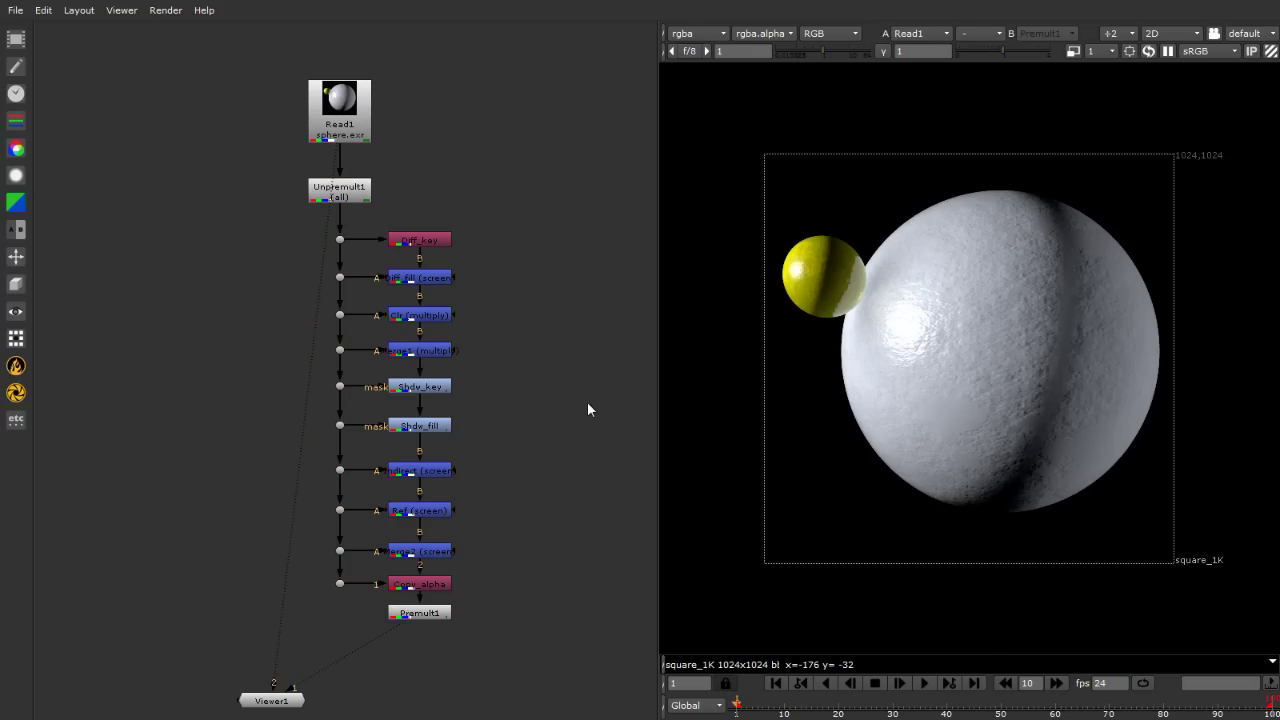
left_click_drag(542, 213, 364, 641)
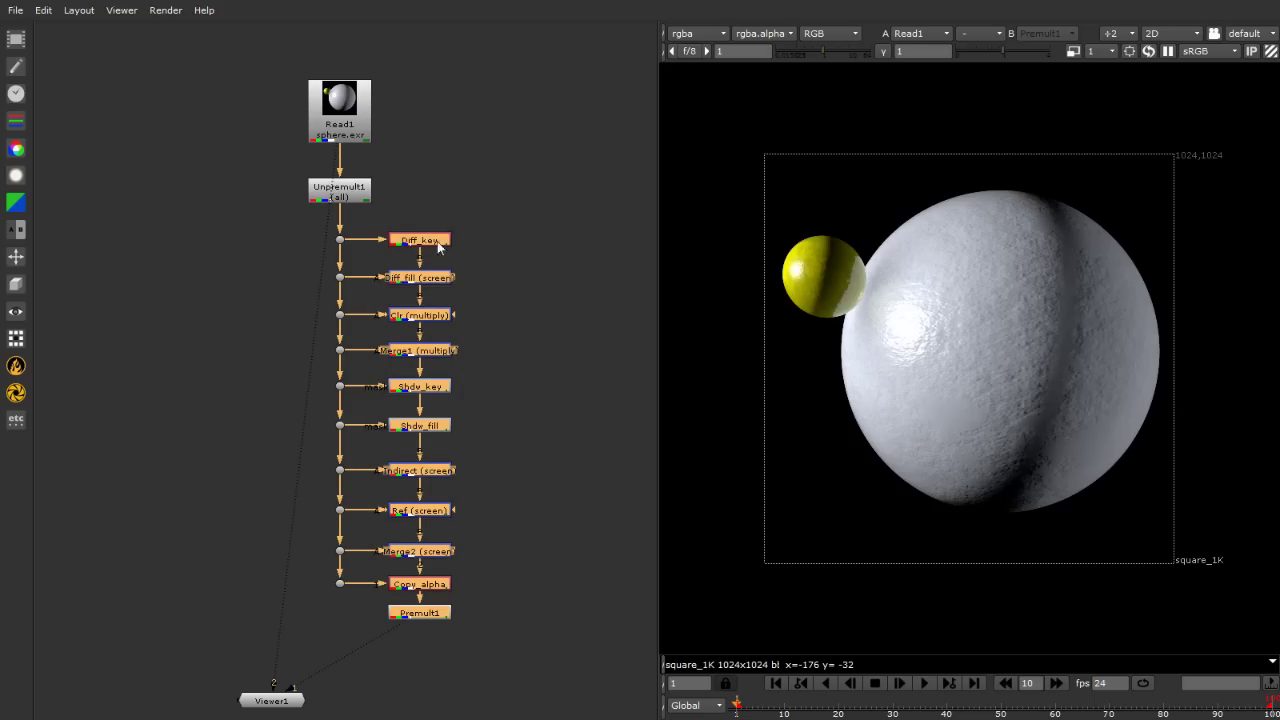
left_click_drag(435, 240, 490, 244)
left_click(400, 207)
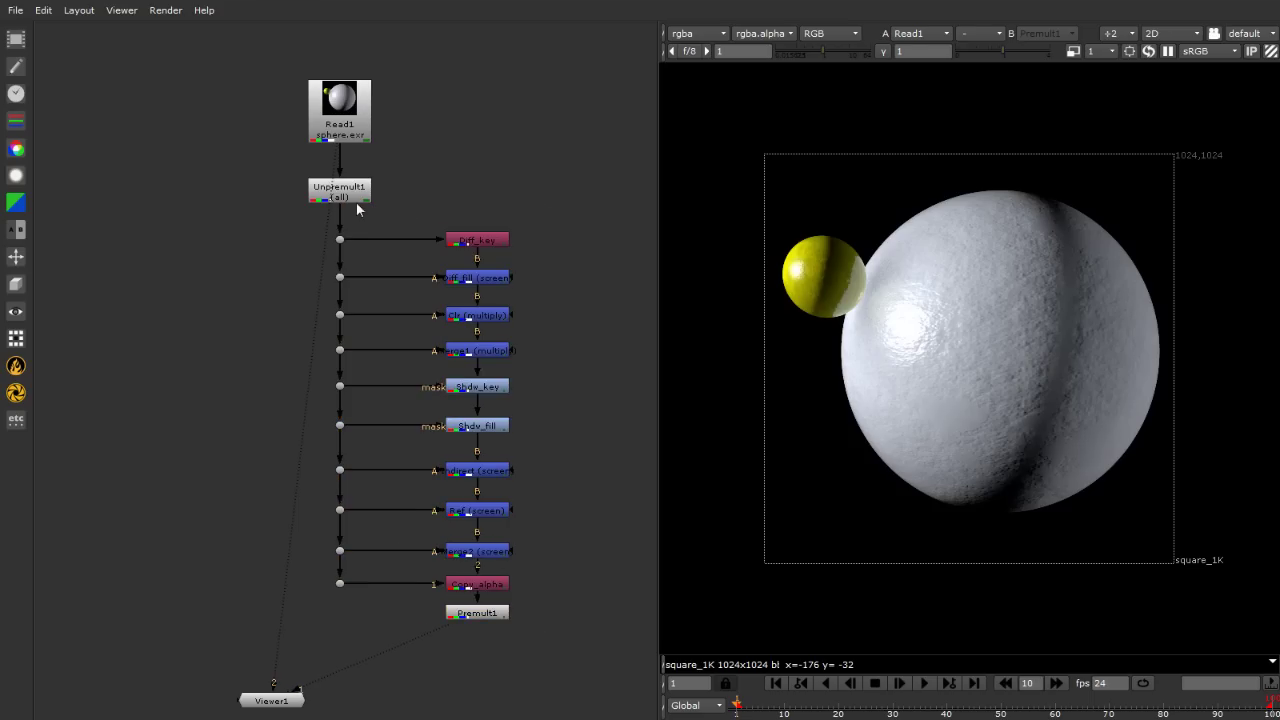
Insert a Grade node on the connection between the pipe's first dot and Diff_key.
scroll(376, 204, "up", 3)
scroll(397, 251, "up", 2)
scroll(298, 225, "down", 1)
scroll(397, 271, "down", 1)
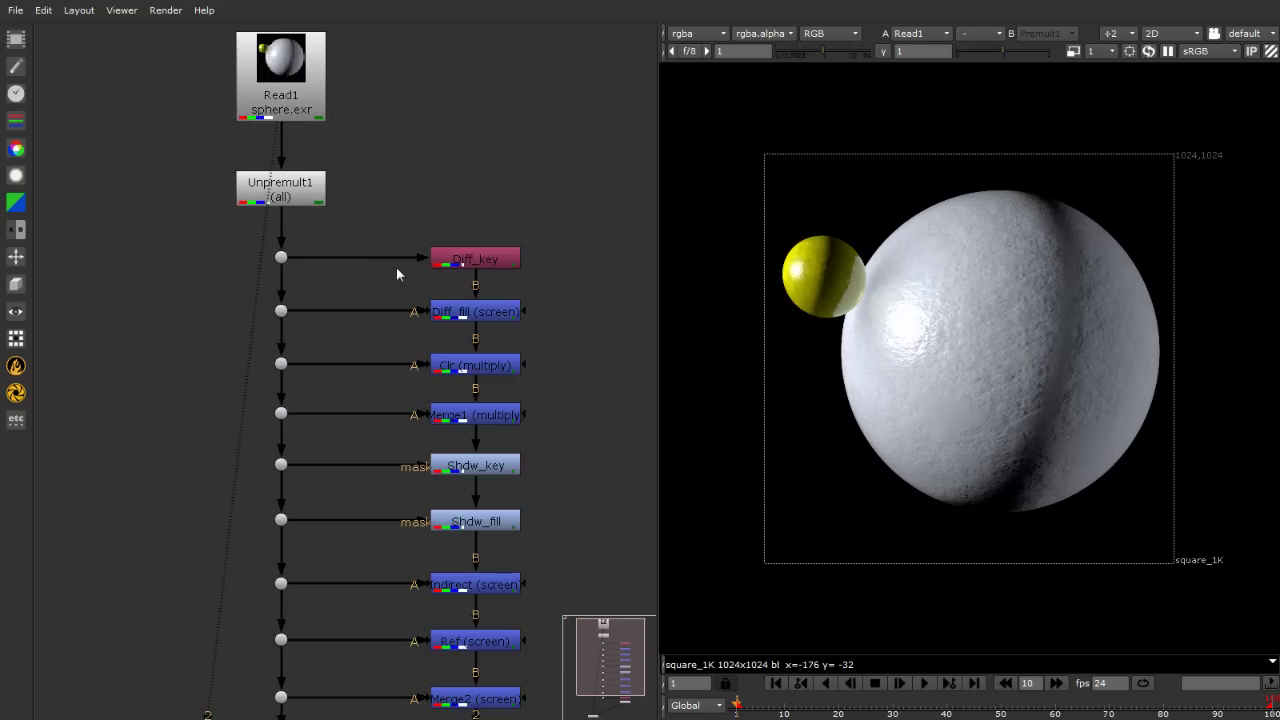
scroll(355, 288, "up", 2)
key("g")
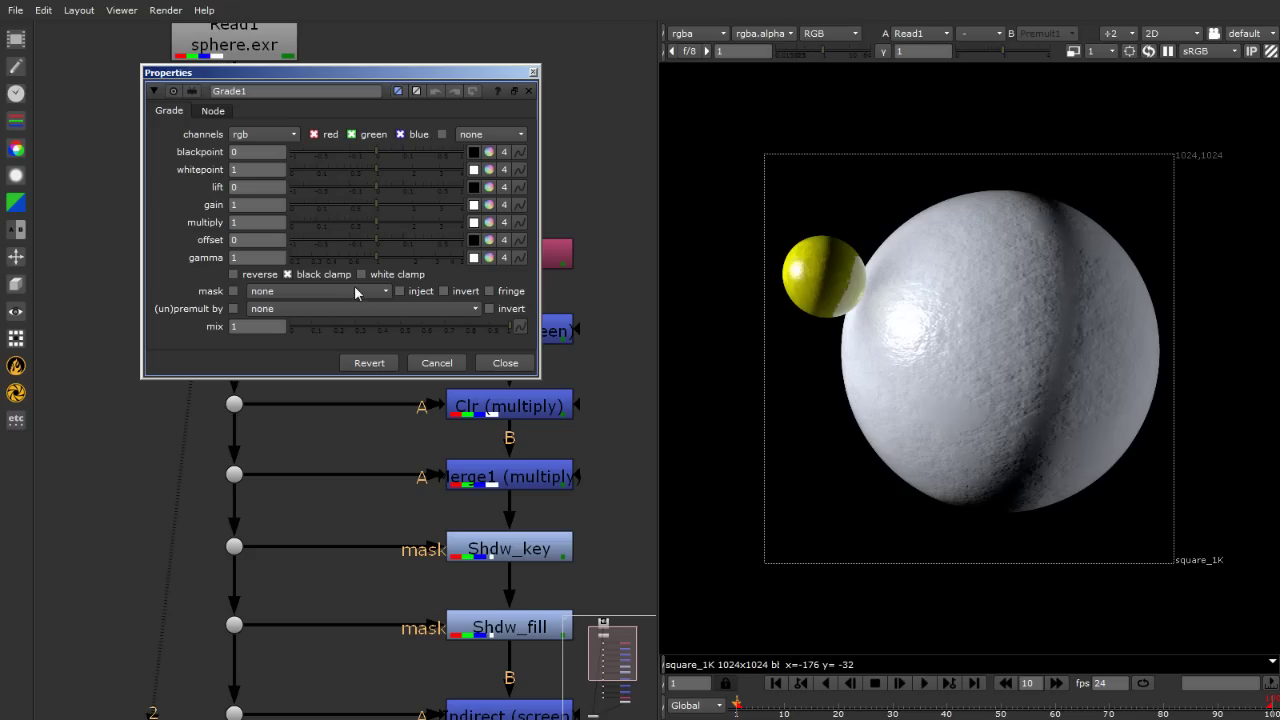
left_click_drag(357, 293, 341, 260)
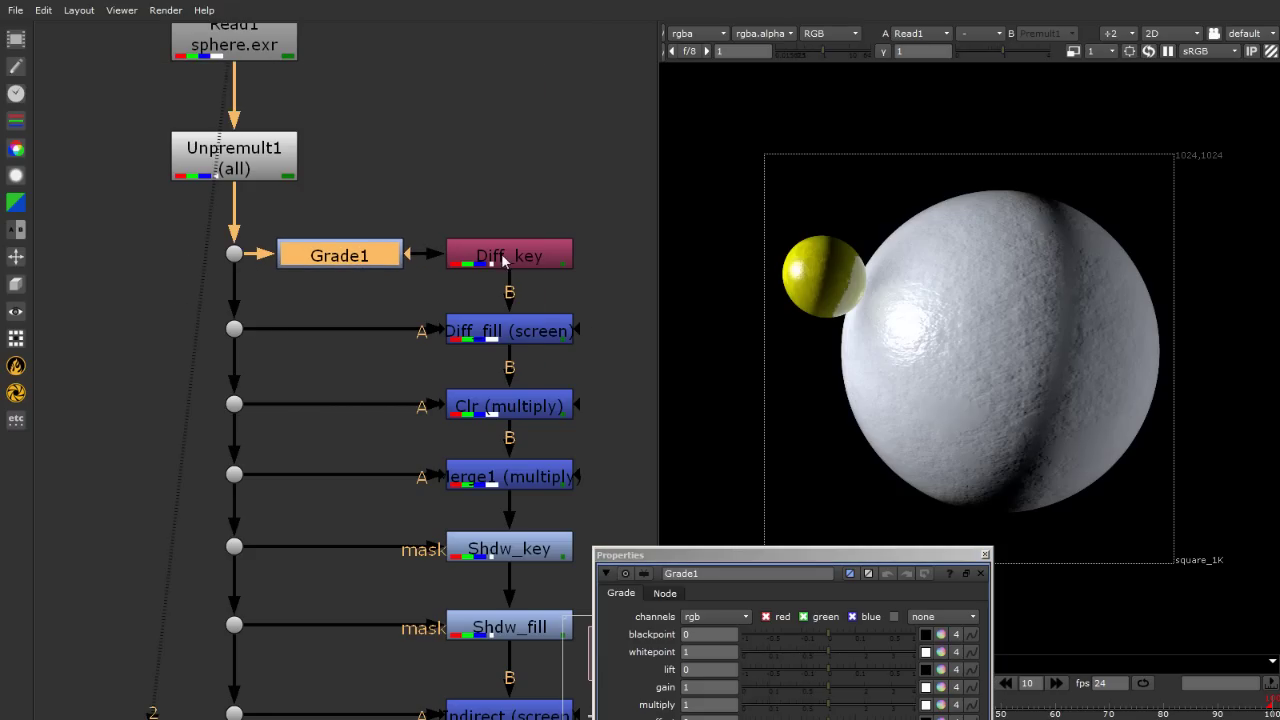
Set the new Grade node's blackpoint to -0.025 and close its properties.
left_click_drag(777, 558, 436, 291)
left_click_drag(486, 364, 450, 374)
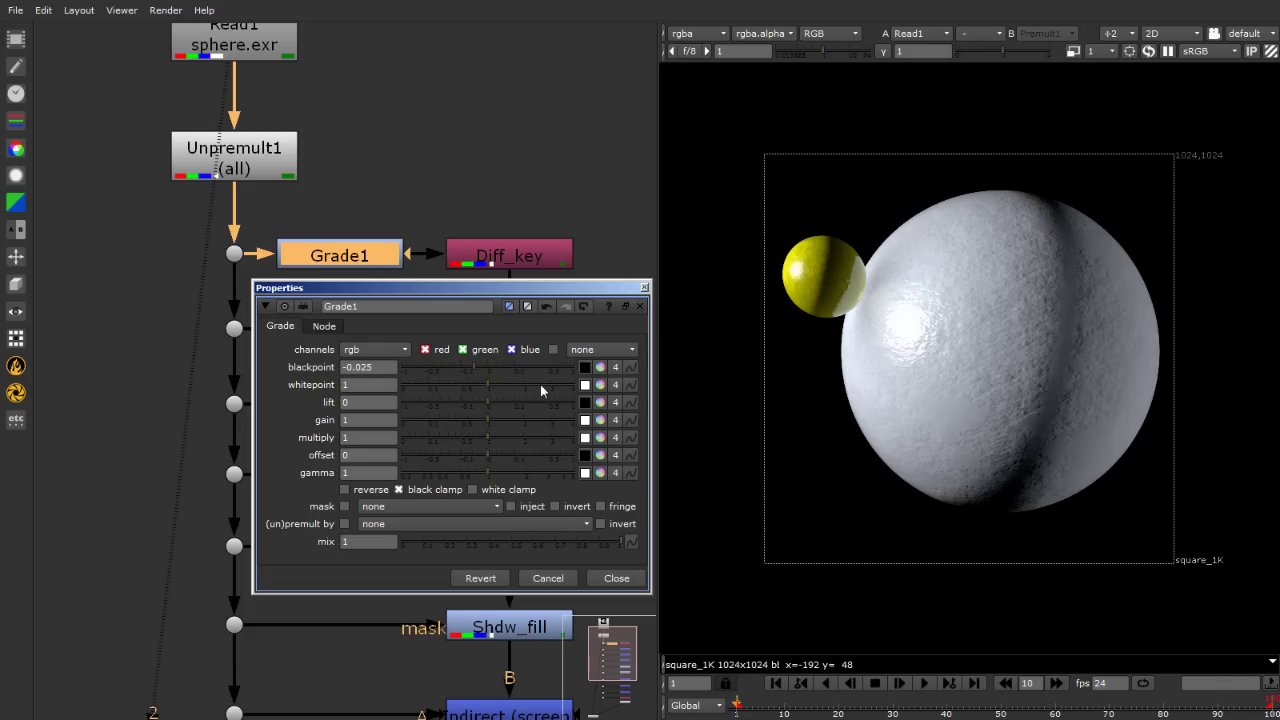
left_click(644, 287)
left_click(582, 293)
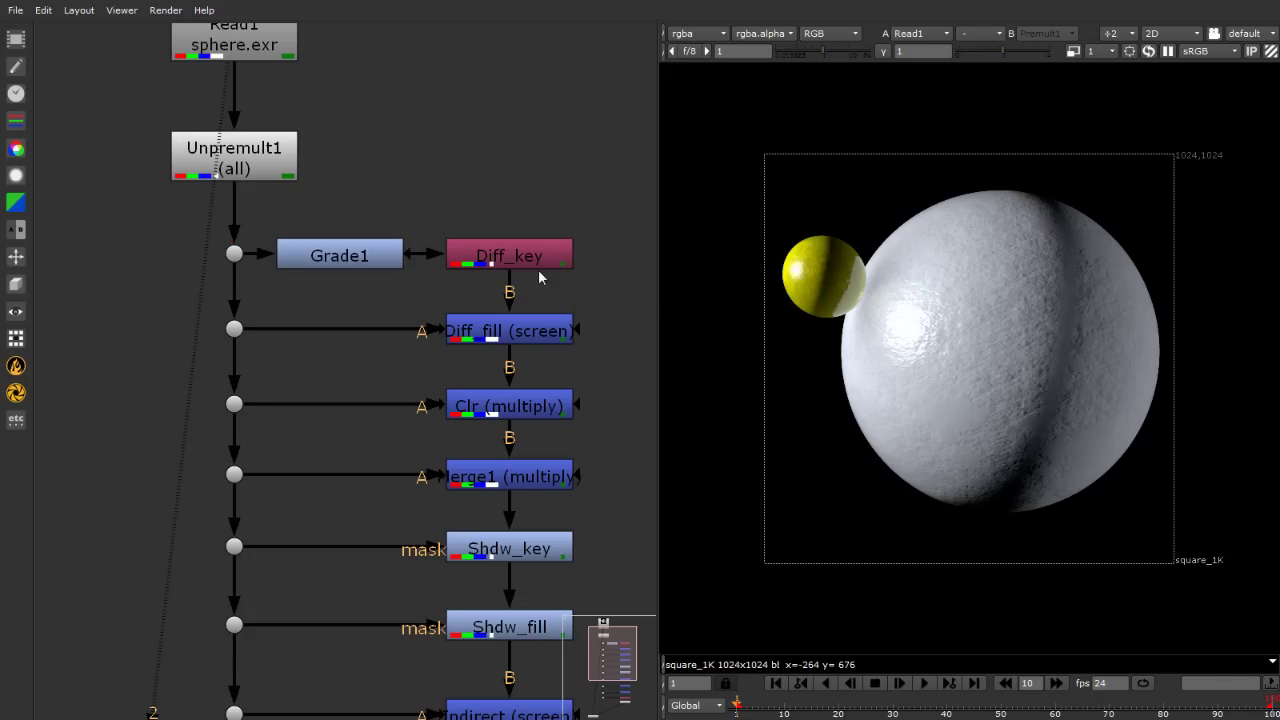
View the Diff_key output and reopen the Grade node's properties with the window moved clear of the node tree.
left_click(538, 266)
key("1")
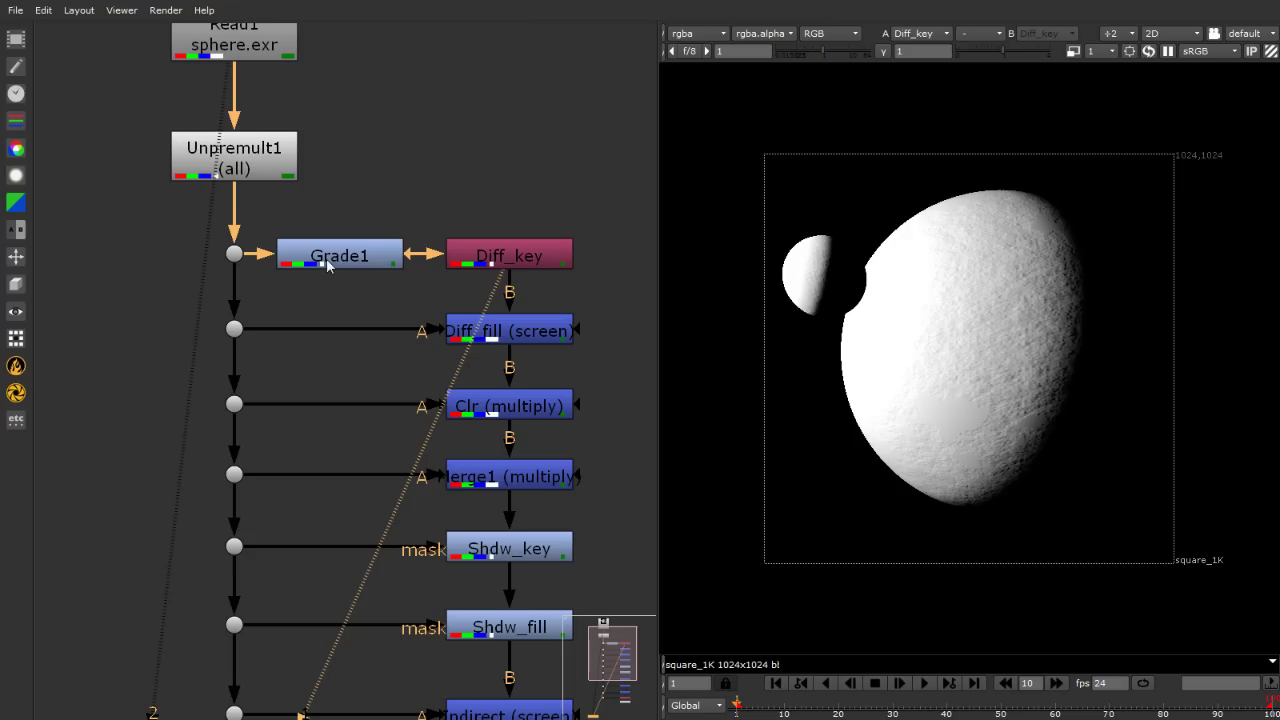
double_click(361, 262)
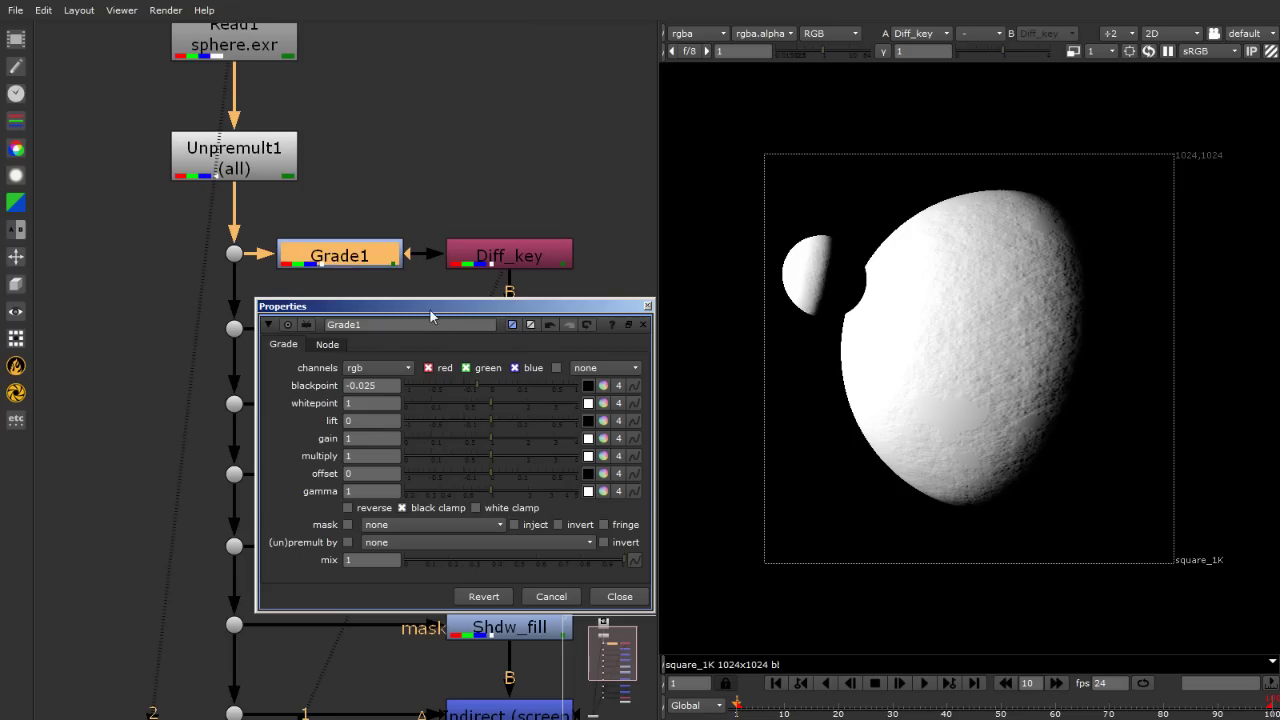
left_click_drag(430, 310, 802, 352)
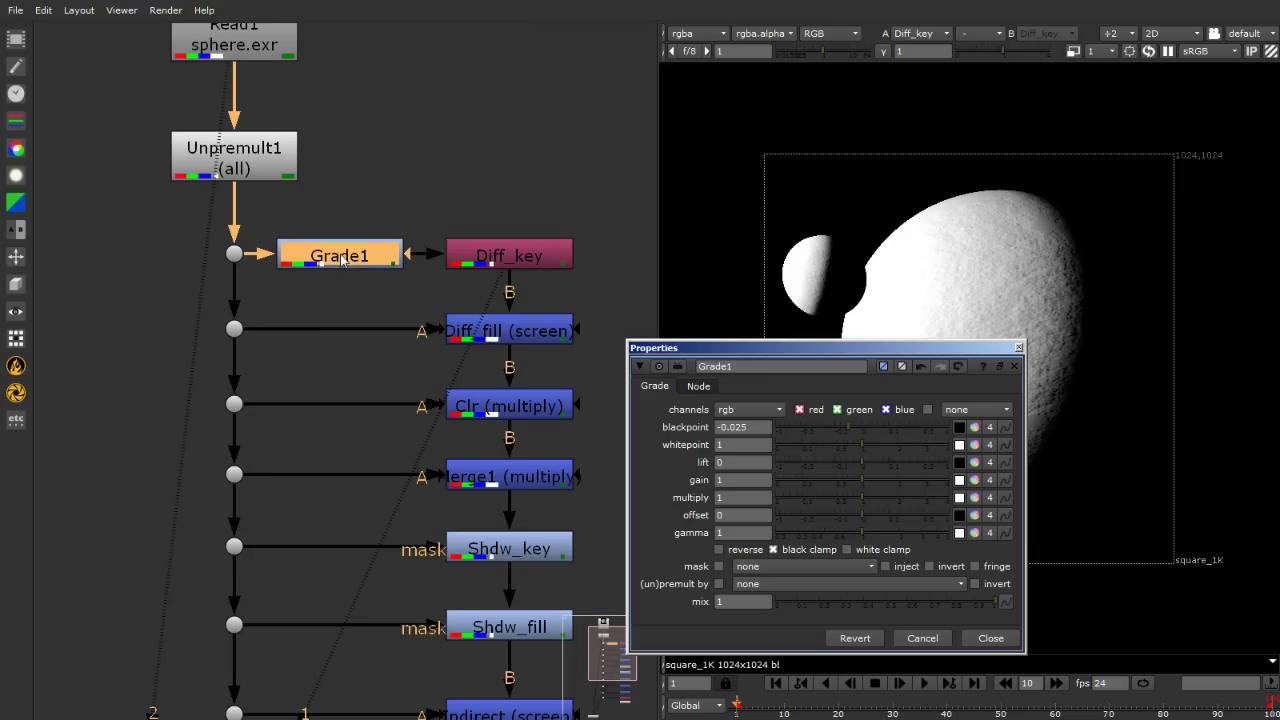
left_click_drag(346, 260, 340, 260)
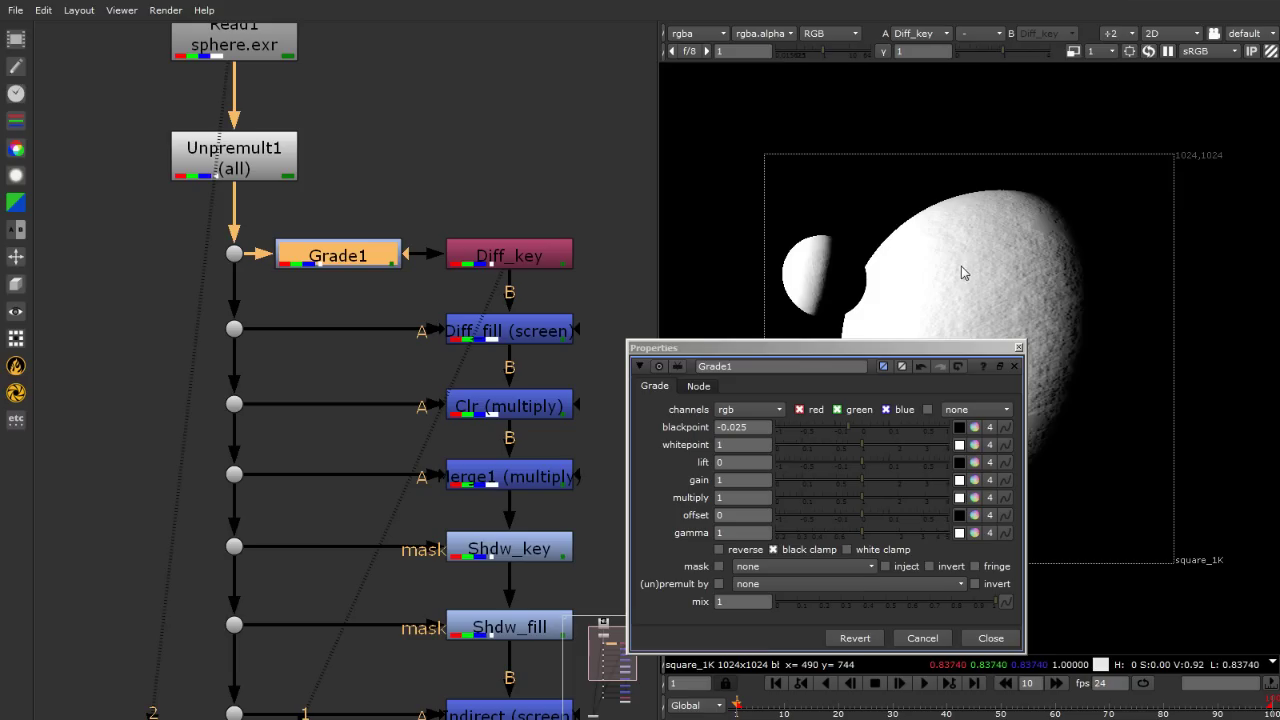
Apply Grade1 to all channels and align the node with the pipe's first dot.
left_click(730, 412)
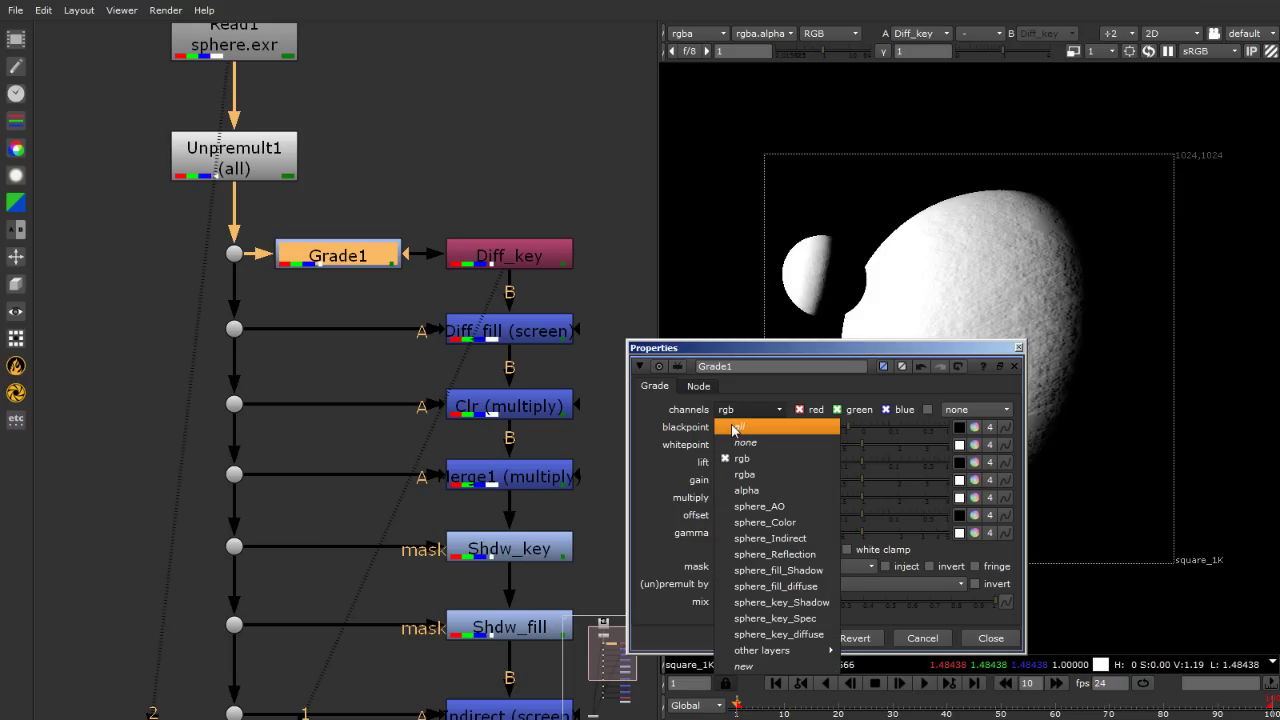
left_click(734, 428)
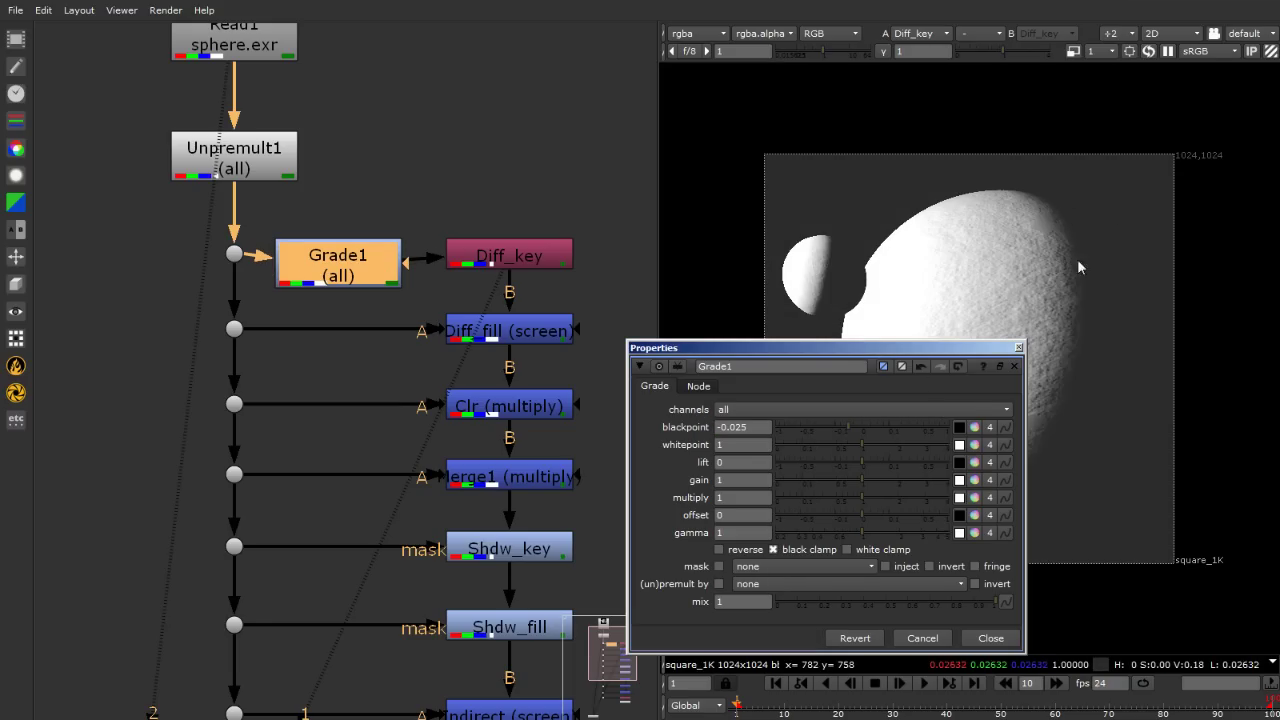
left_click_drag(324, 272, 325, 262)
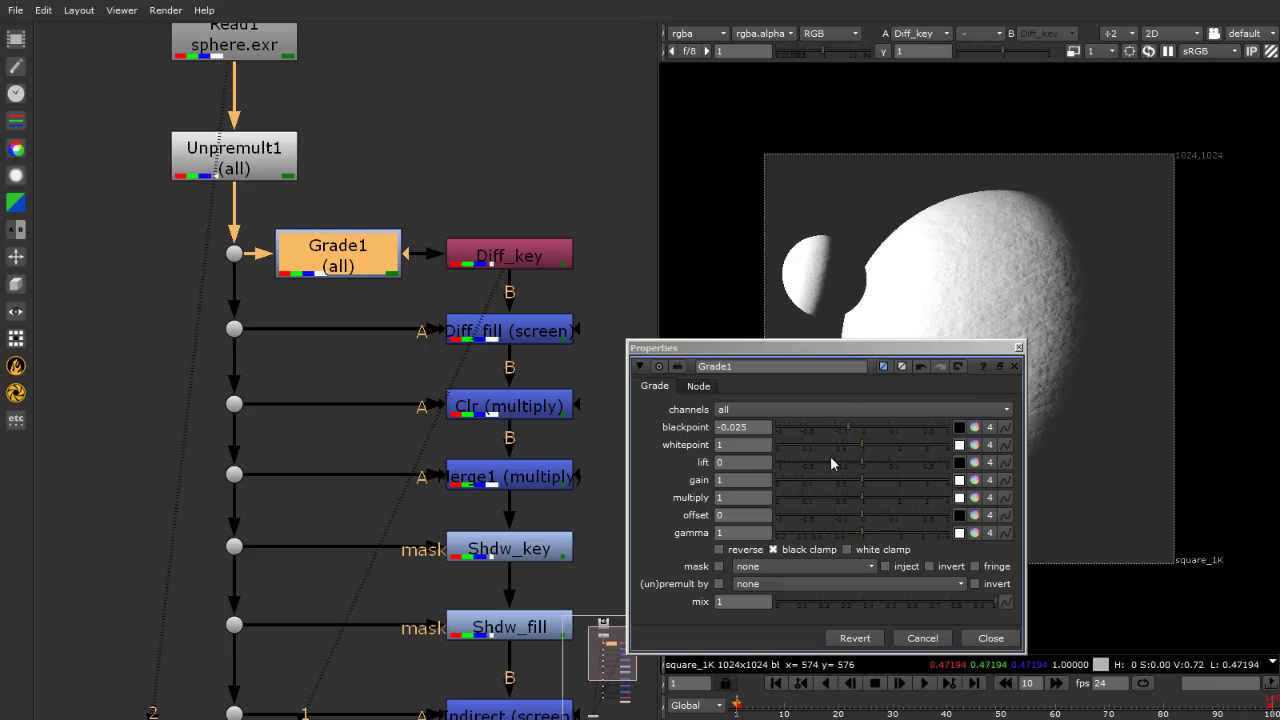
Restrict Grade1 to the sphere_key_diffuse layer and check the layer label on the node.
left_click(731, 411)
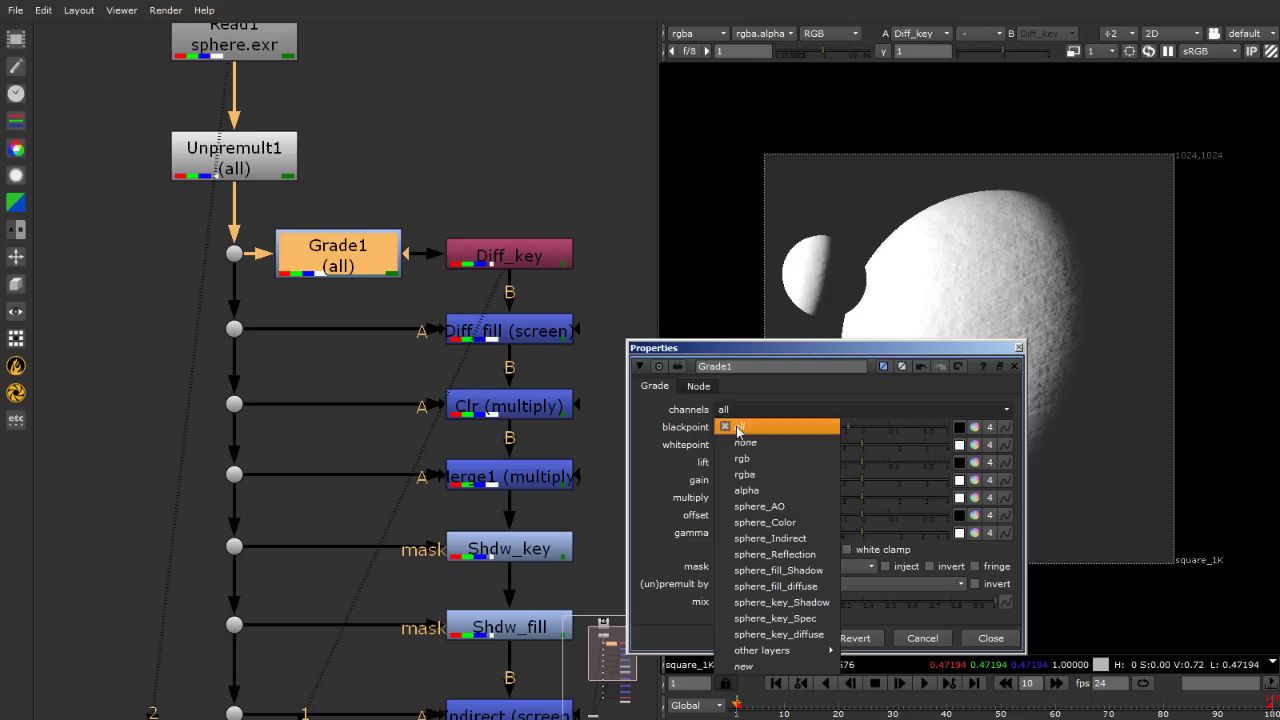
left_click(750, 635)
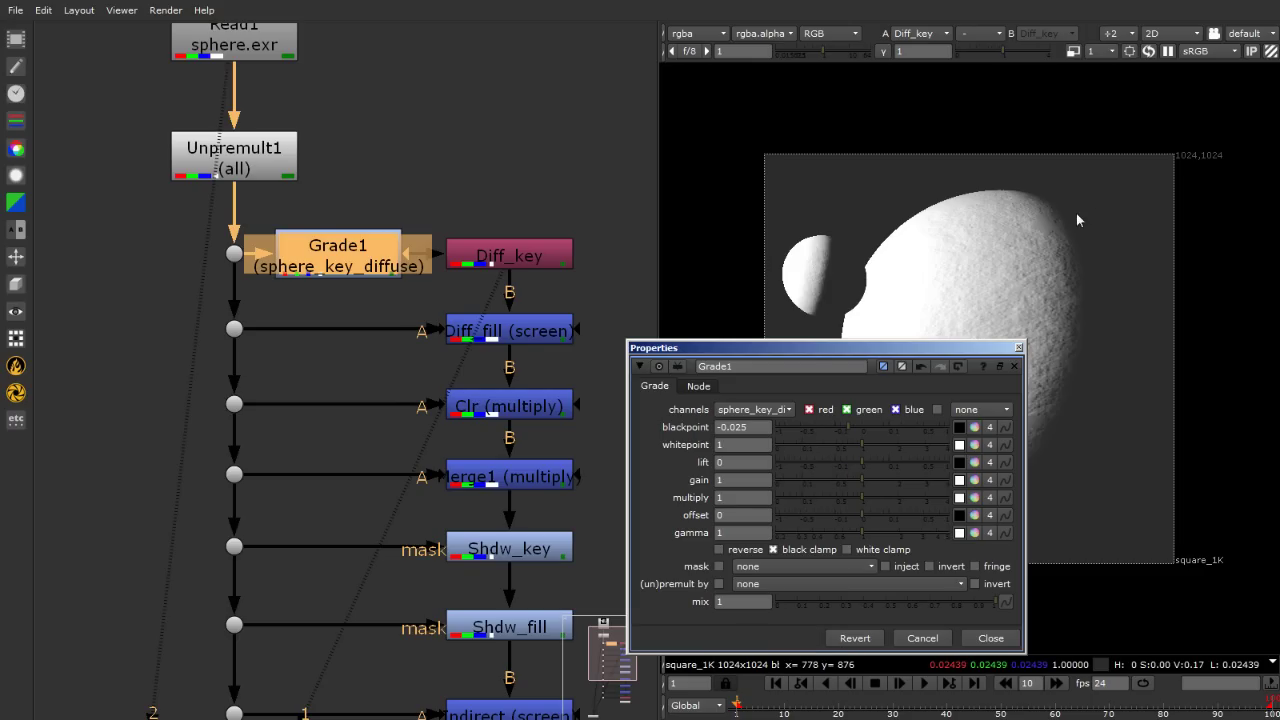
left_click(340, 286)
scroll(296, 277, "up", 4)
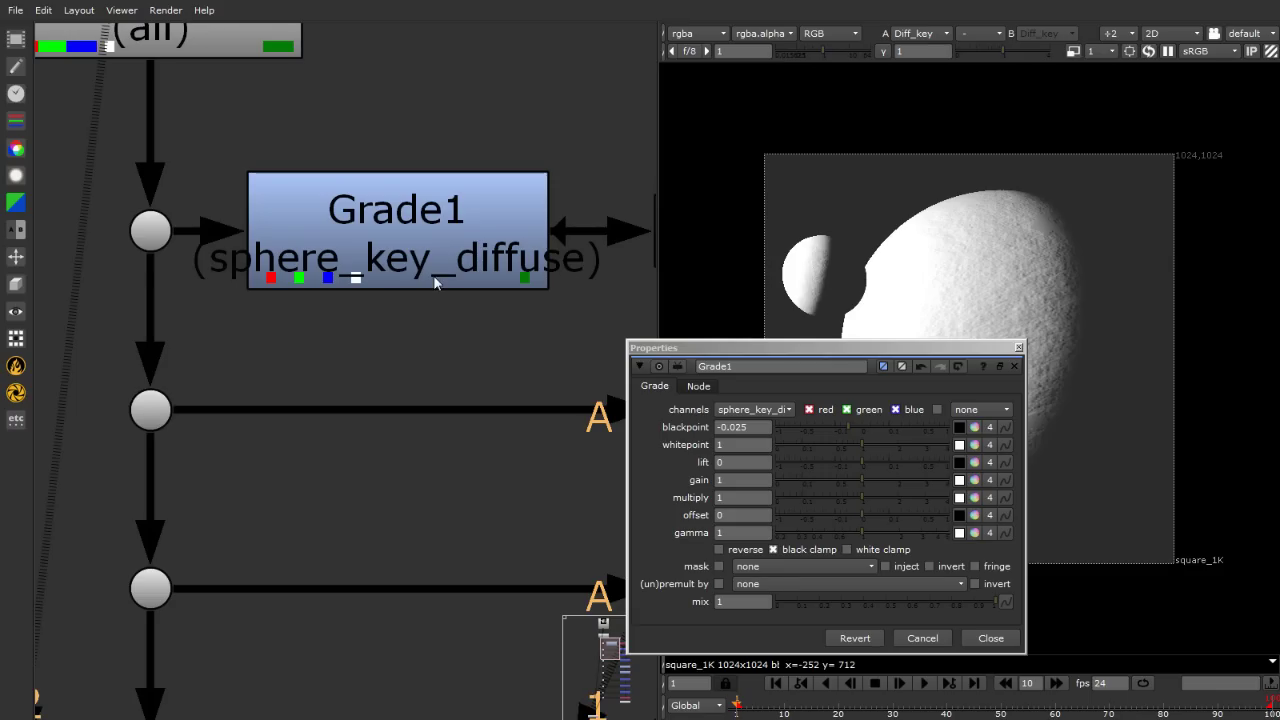
scroll(435, 283, "down", 4)
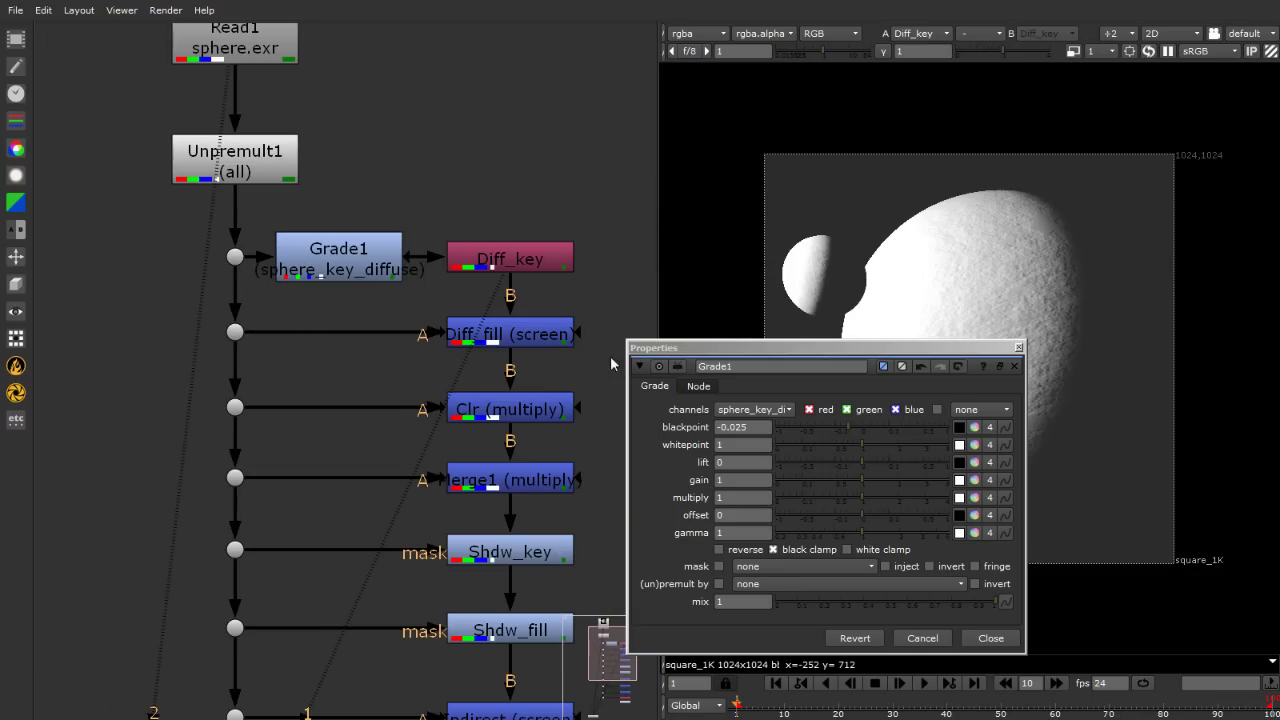
Set Grade1's blackpoint to -0.012 and view the Premult1 output.
mouse_move(848, 426)
left_mouse_down()
mouse_move(864, 427)
mouse_move(853, 431)
left_mouse_up()
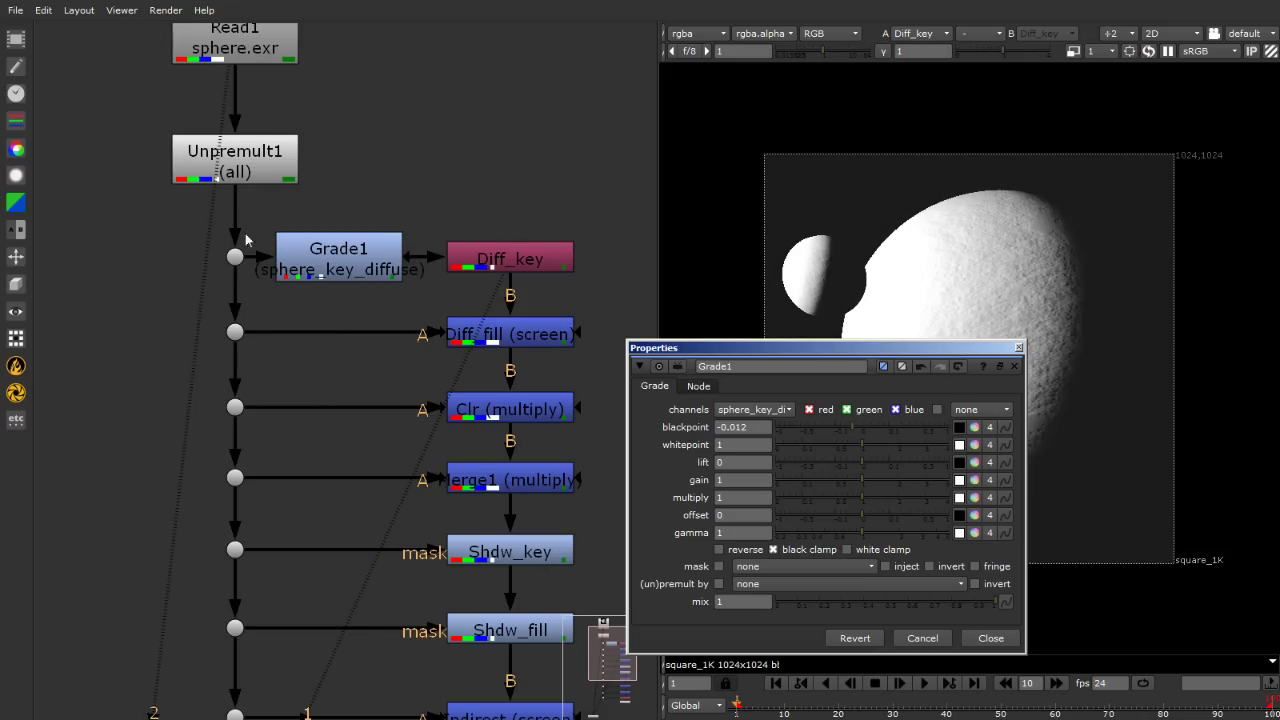
scroll(247, 238, "down", 3)
key("1")
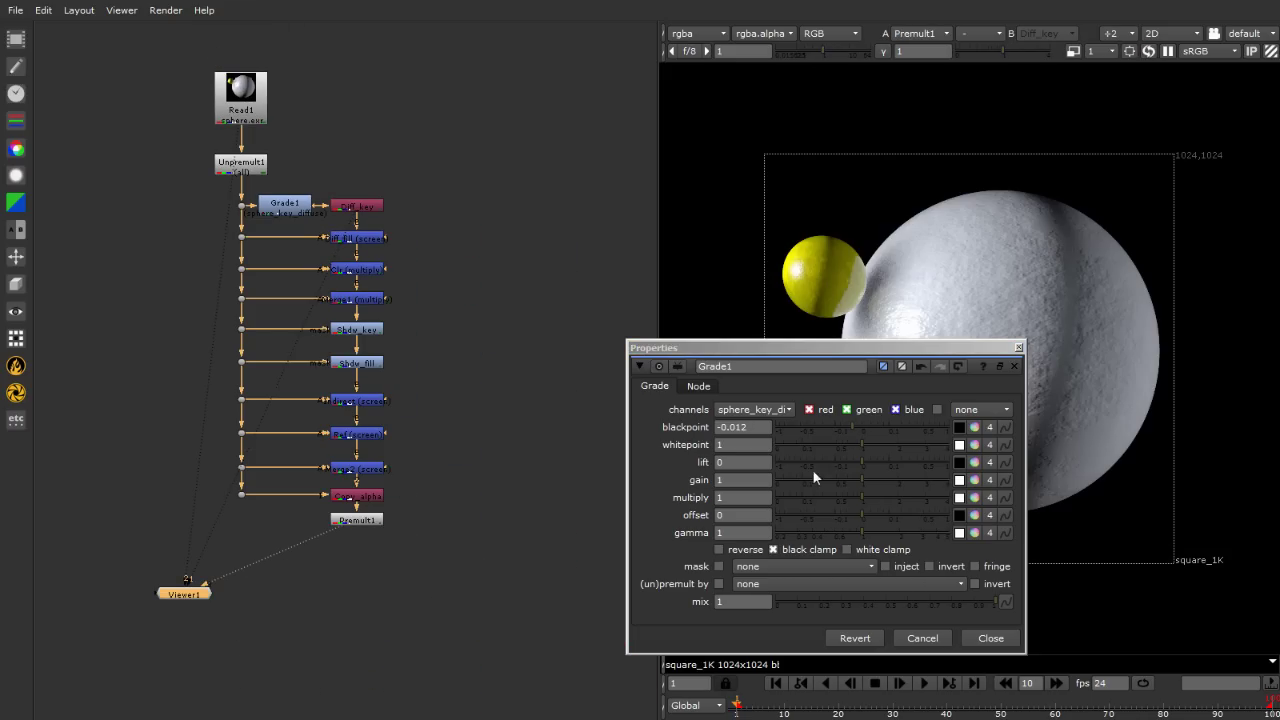
Move the properties window clear of the image and Grade1, and compare the large sphere's lower edge with Grade1 disabled and enabled.
left_click_drag(930, 355, 527, 322)
scroll(928, 504, "up", 5)
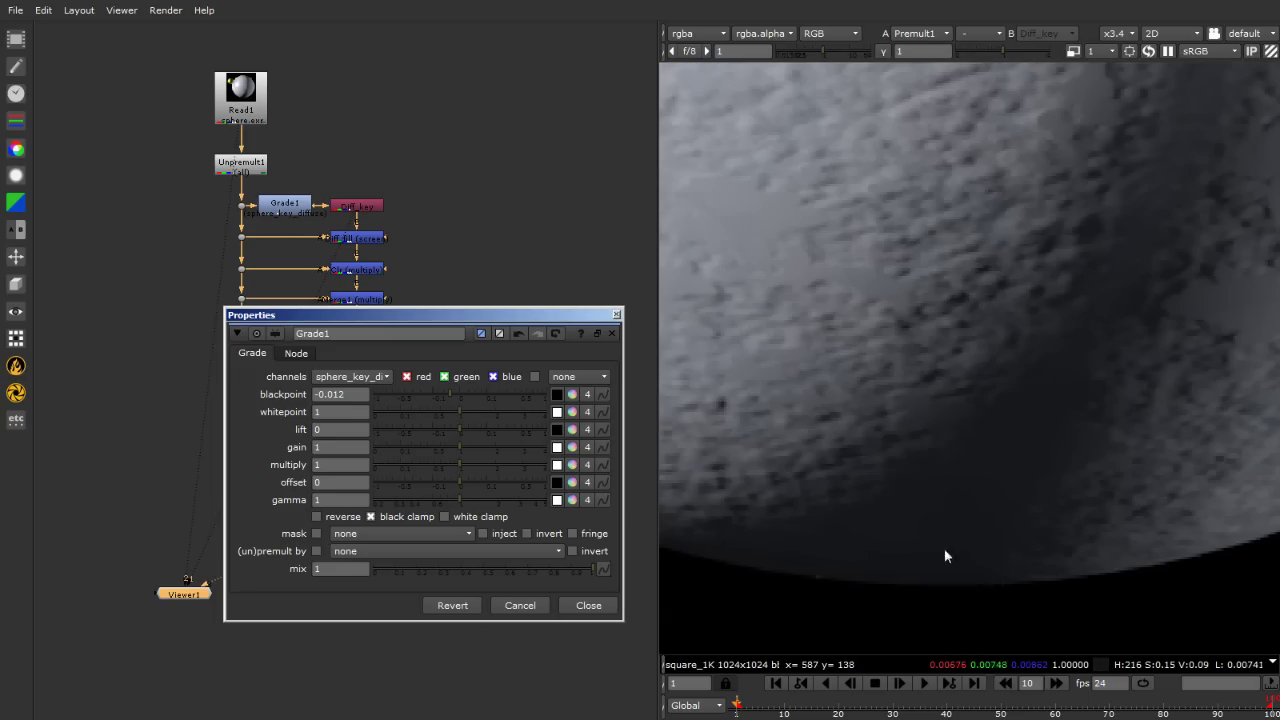
left_click_drag(511, 318, 447, 365)
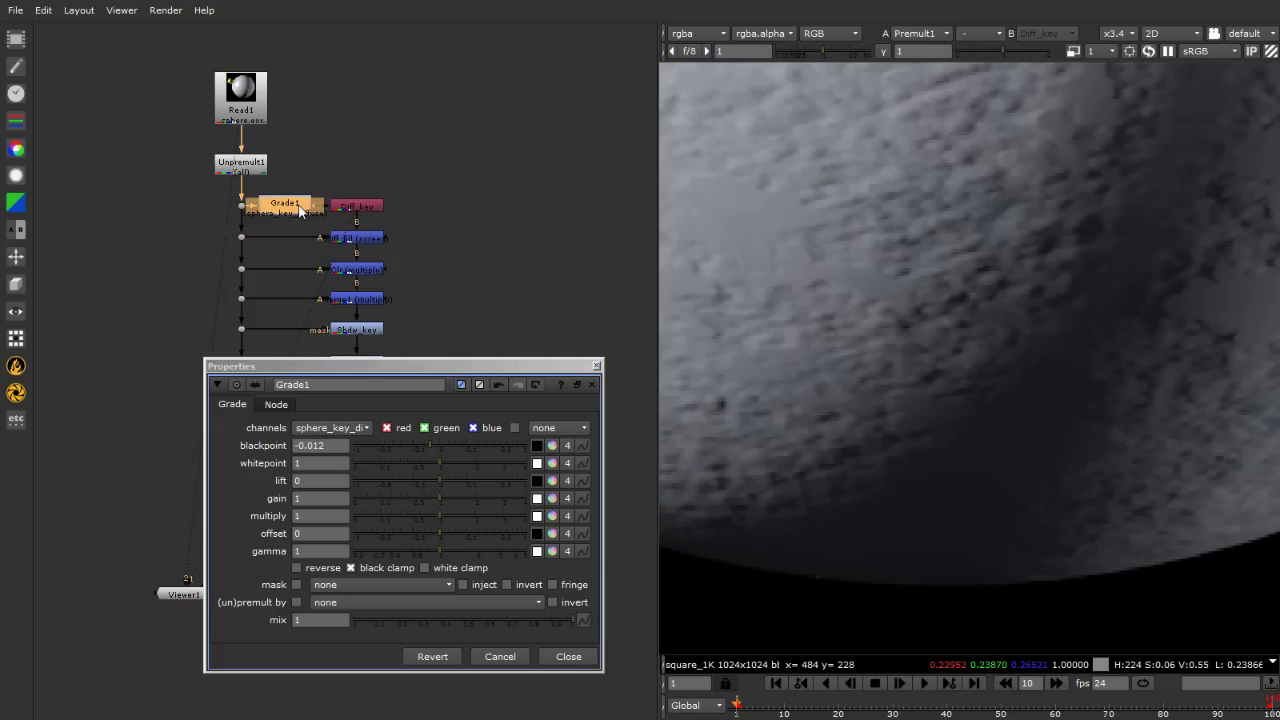
key("d")
key("d")
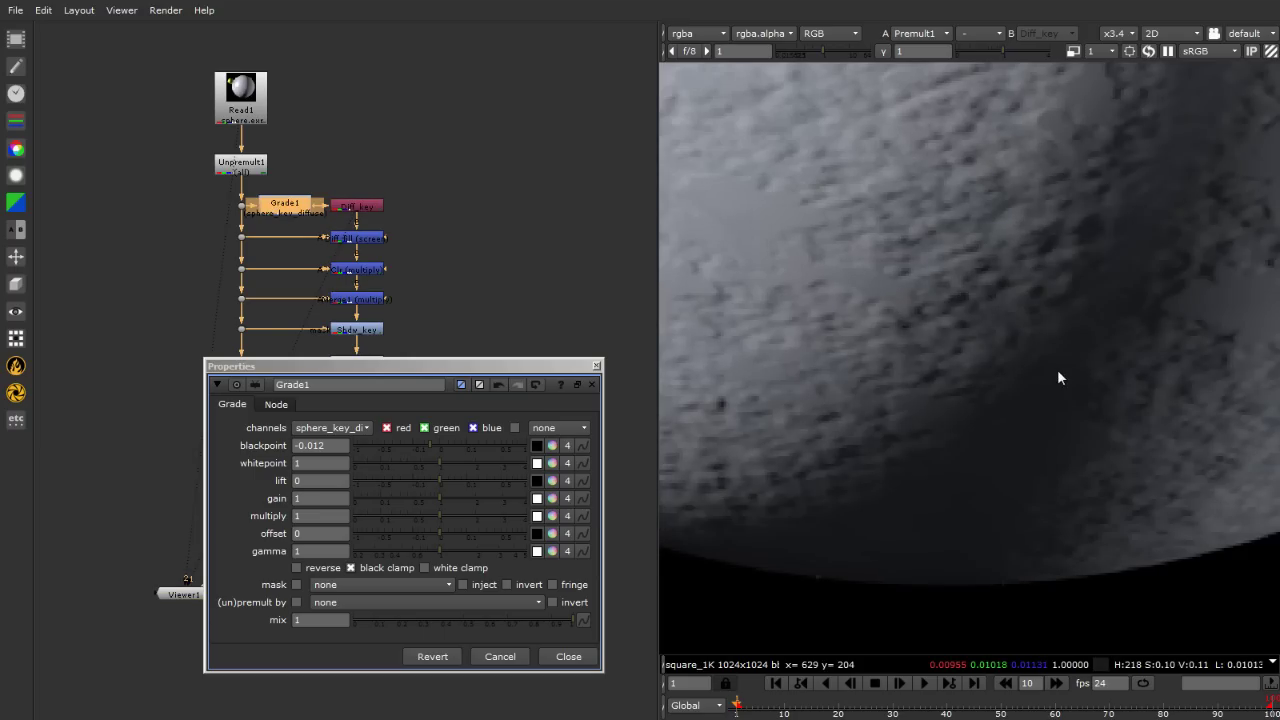
scroll(979, 149, "down", 5)
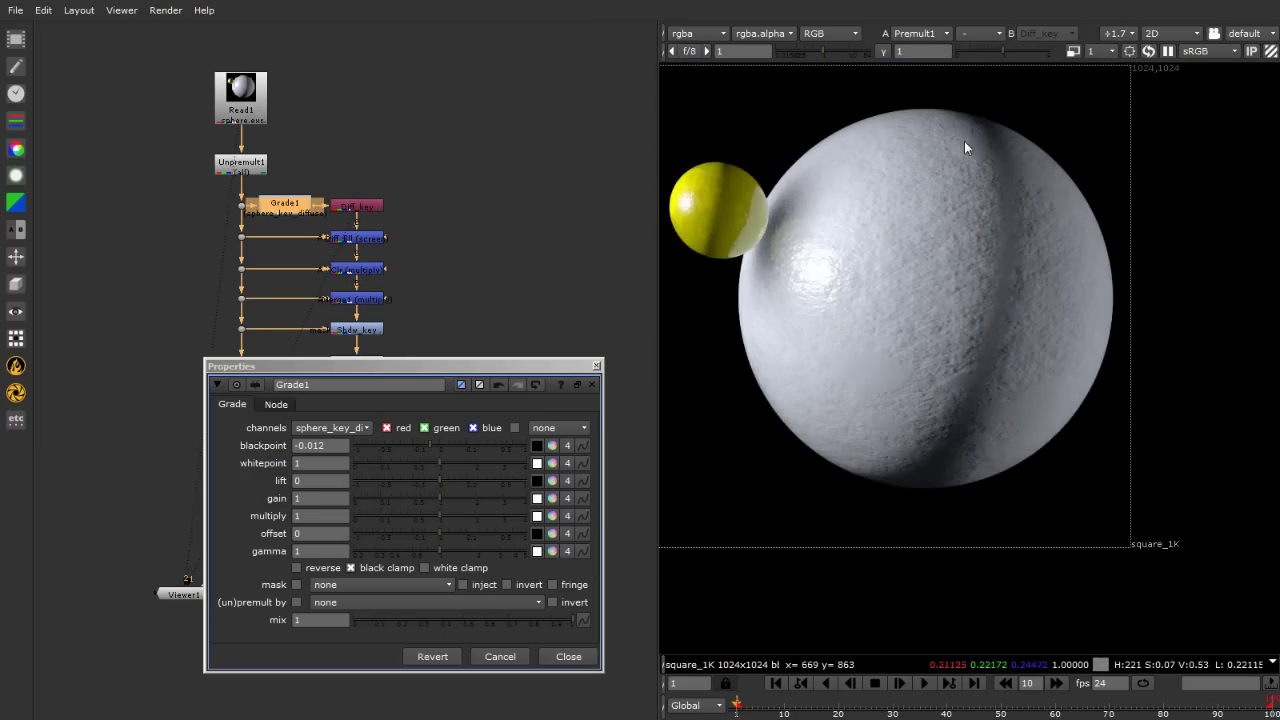
Compare the large sphere's upper edge close up with Grade1 disabled and enabled, and close the Grade1 properties.
scroll(974, 84, "up", 3)
scroll(980, 159, "up", 5)
key("d")
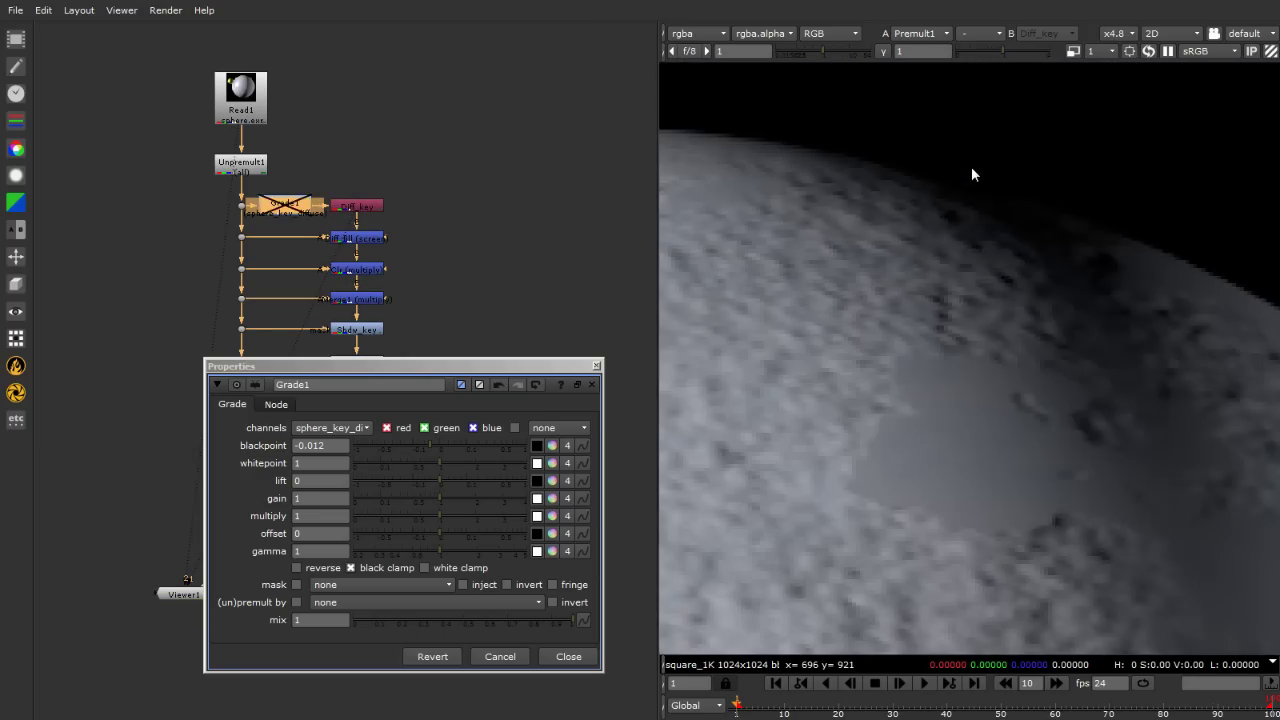
key("d")
scroll(976, 166, "up", 1)
scroll(976, 166, "up", 2)
key("d")
key("d")
key("d")
key("d")
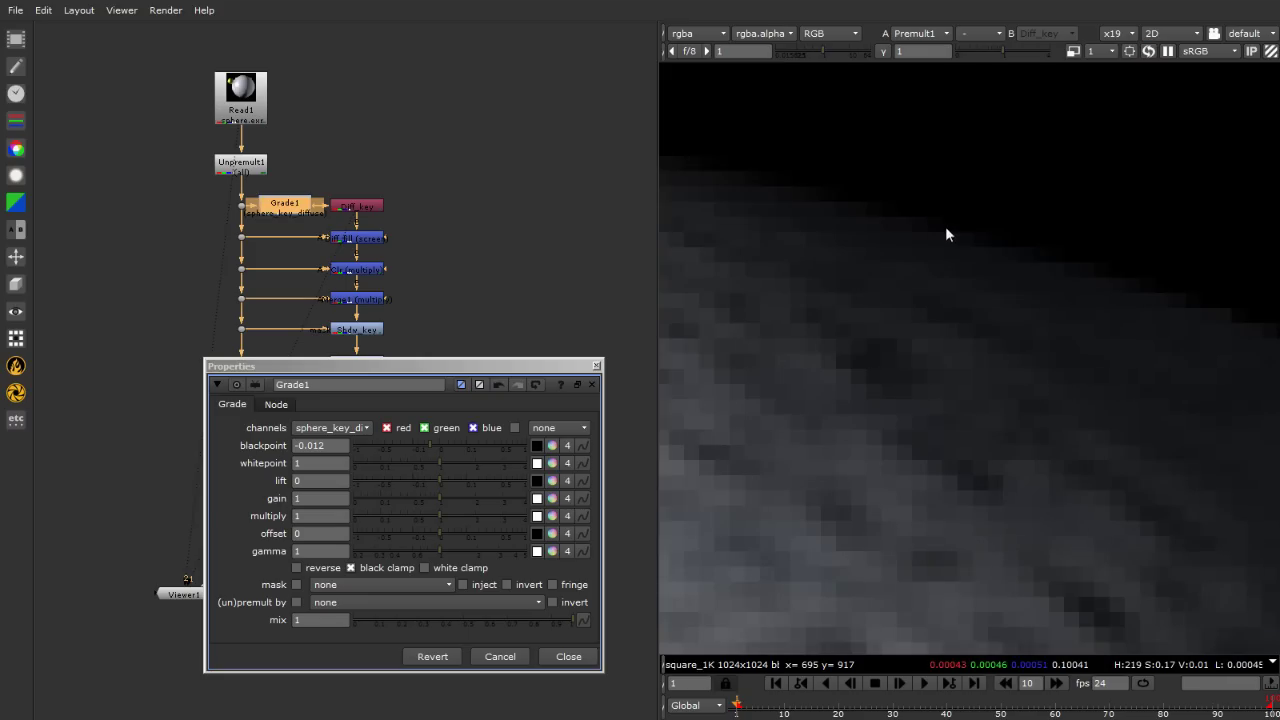
scroll(960, 230, "down", 5)
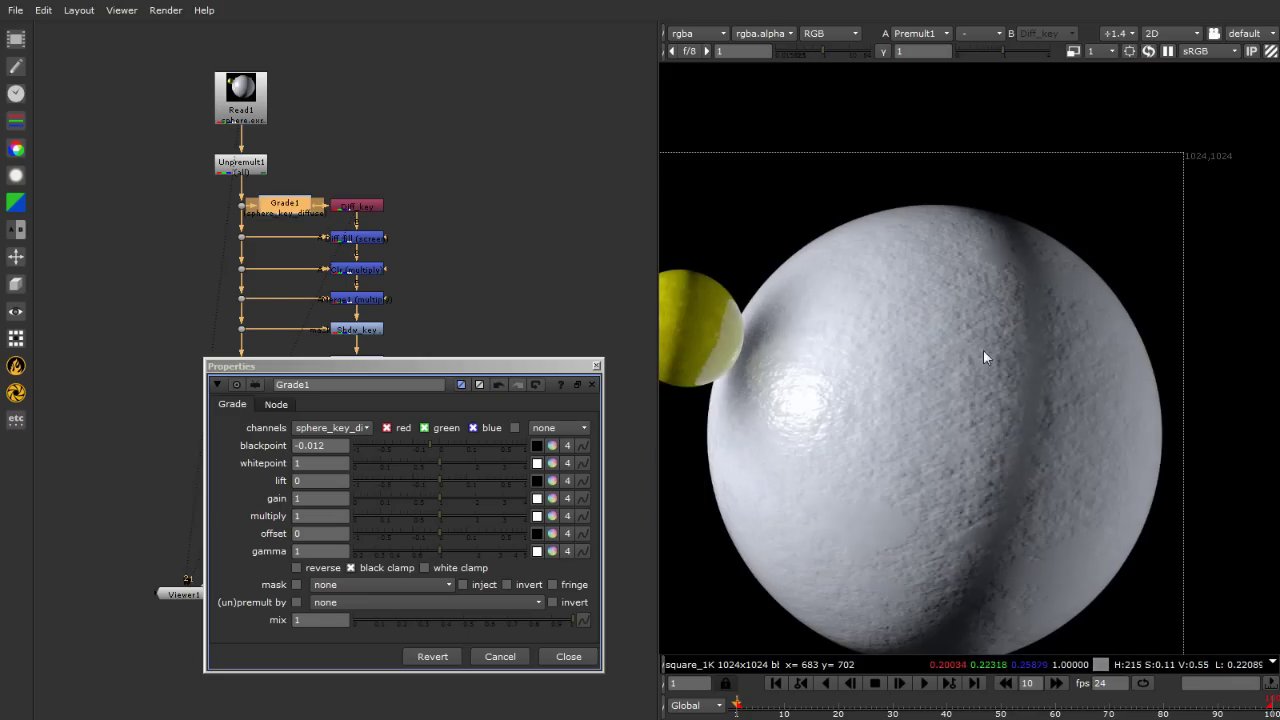
scroll(1018, 333, "up", 1)
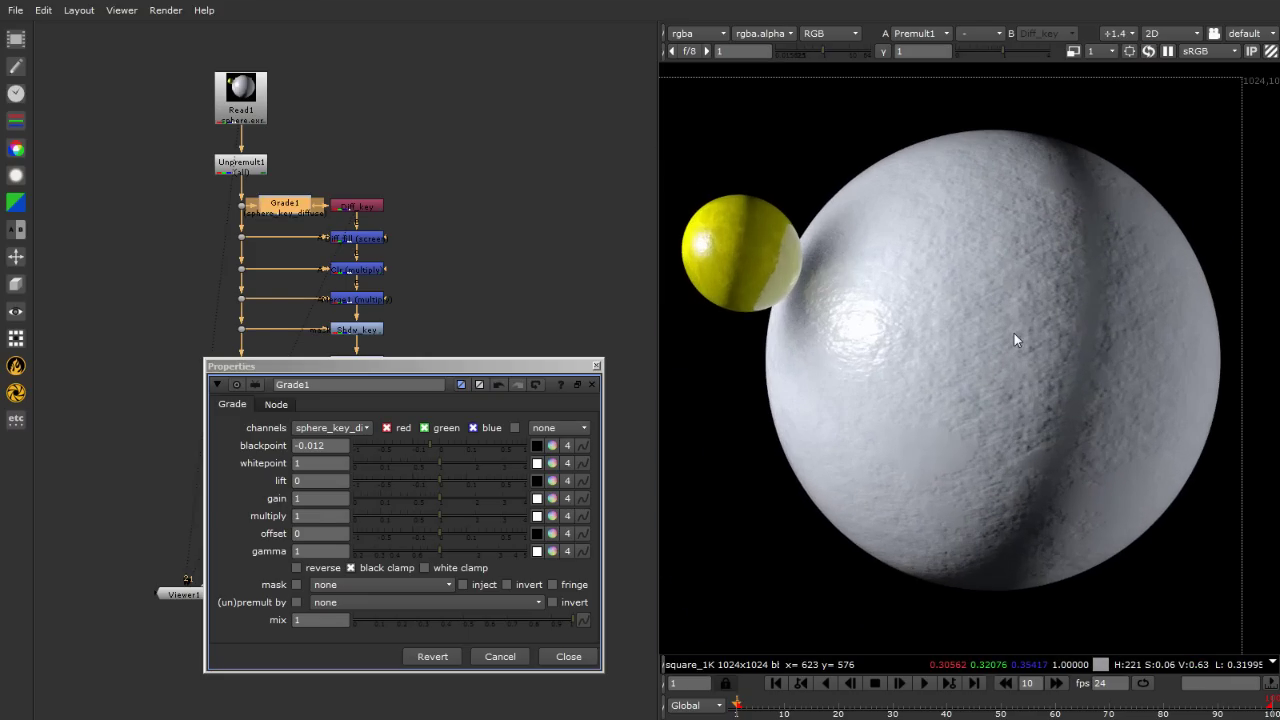
left_click(597, 366)
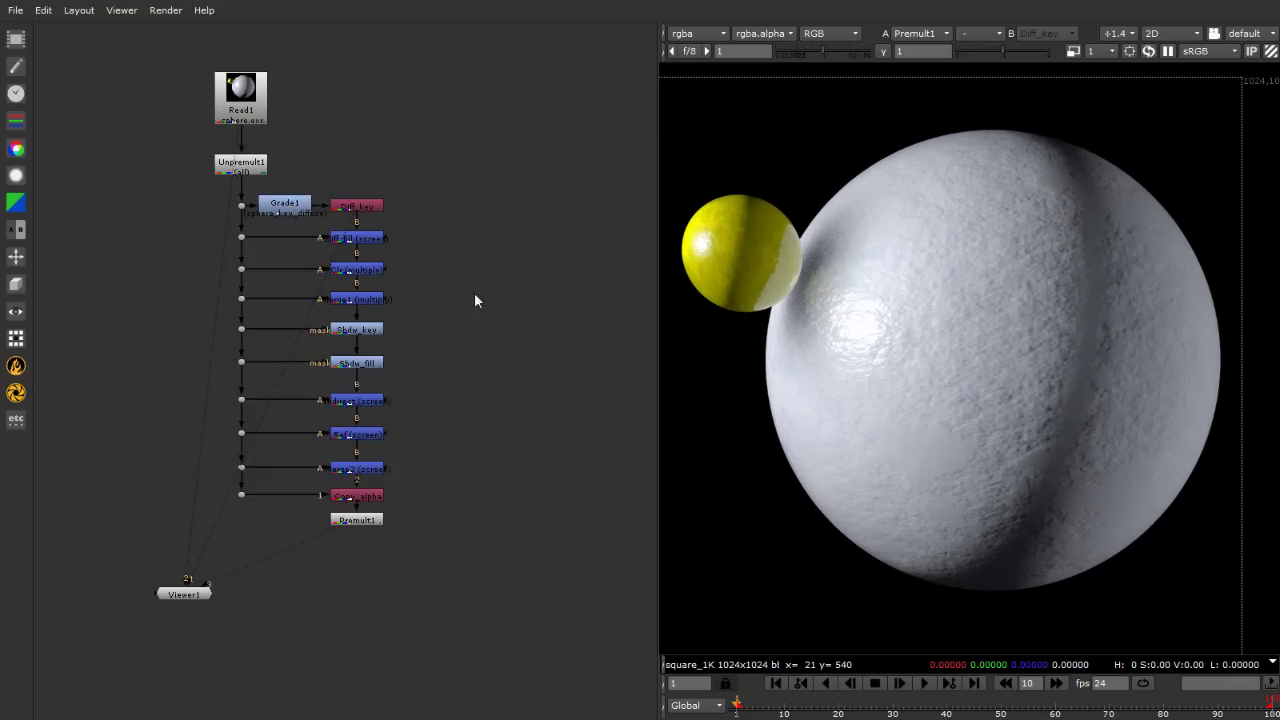
Insert a Grade node on the connection between the pipe's third dot and the Clr merge, aligned with the dot.
scroll(262, 235, "up", 4)
scroll(334, 338, "up", 2)
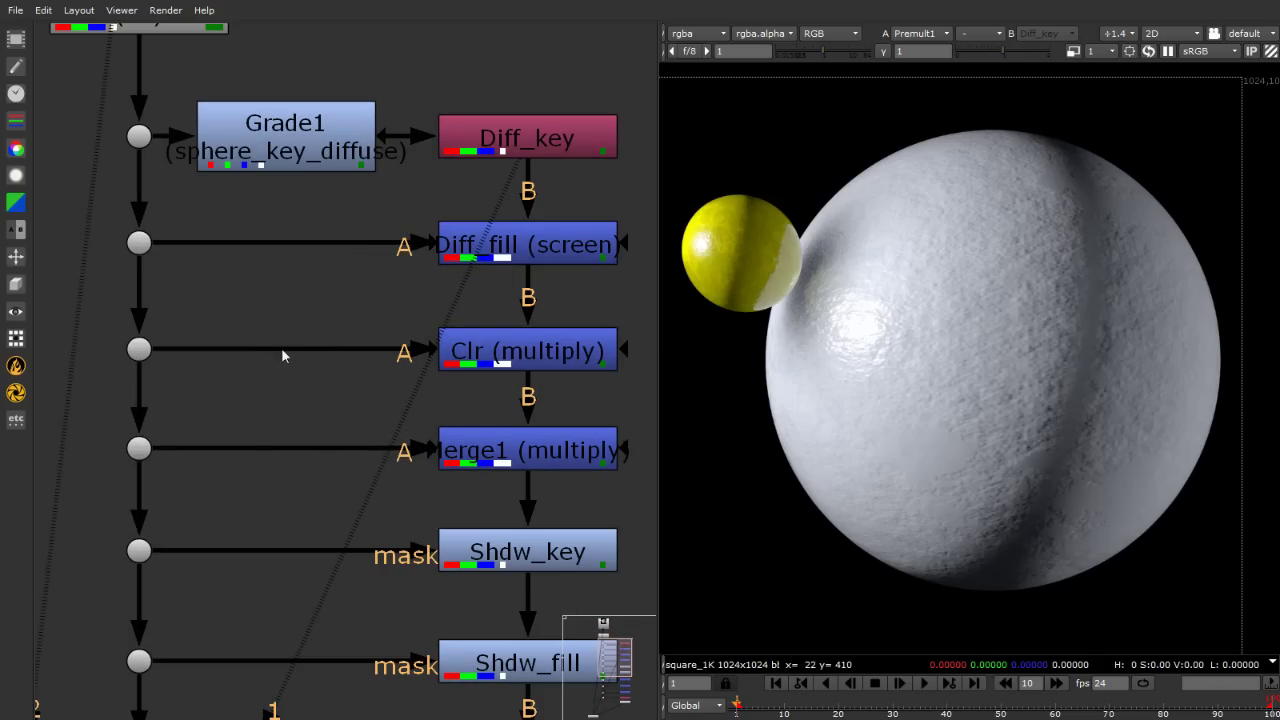
left_click(505, 362)
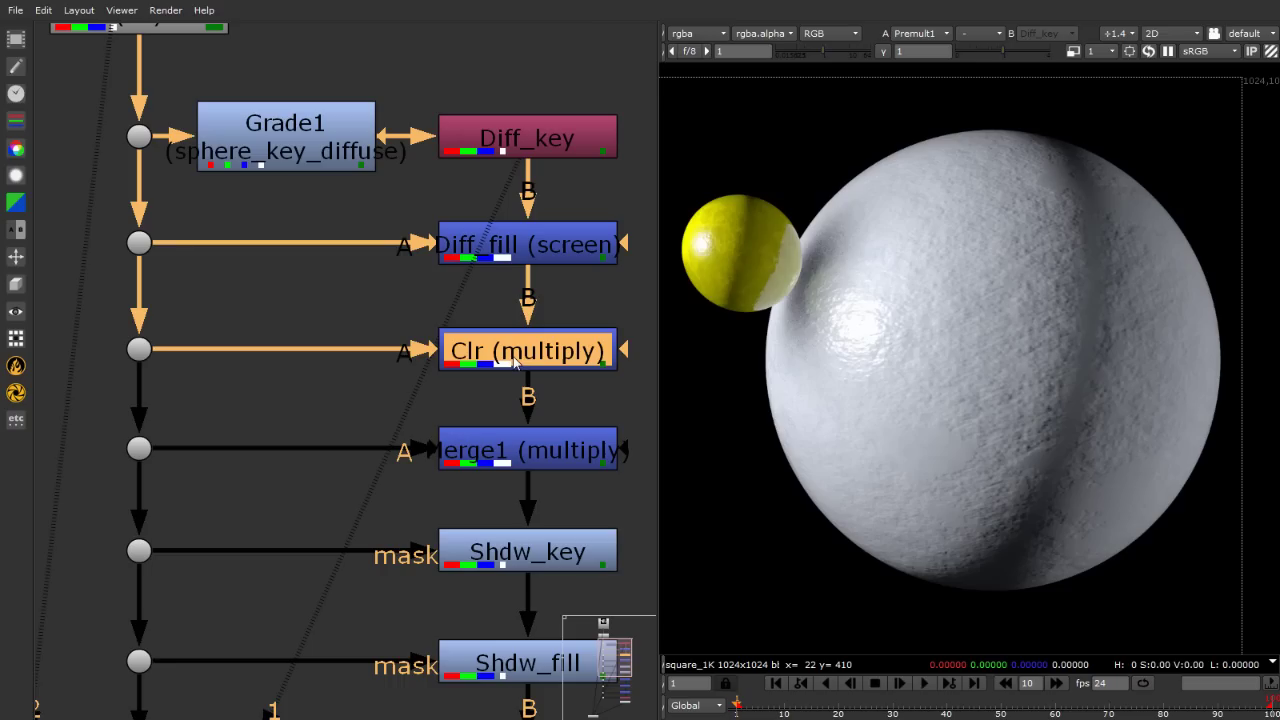
left_click(308, 370)
key("g")
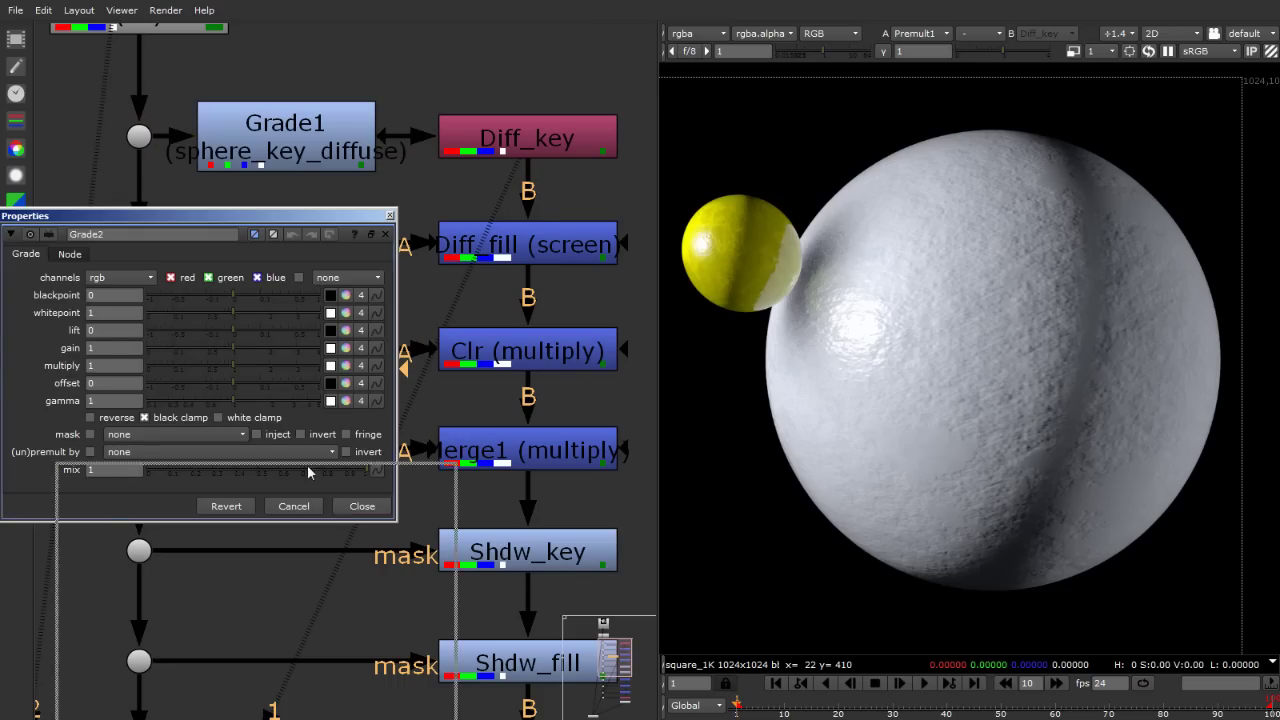
left_click_drag(307, 472, 307, 472)
left_click_drag(309, 383, 286, 366)
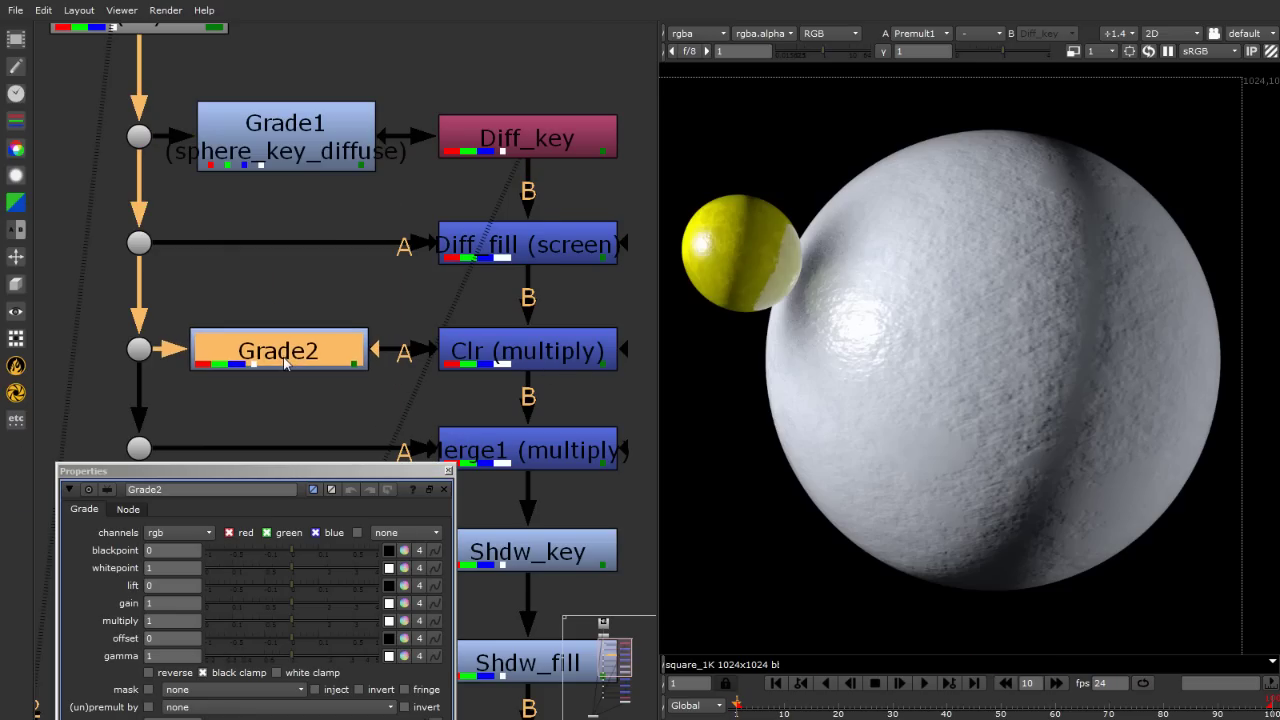
Set the channels of the new Grade node before Clr to all.
left_click_drag(252, 471, 264, 446)
left_click(170, 505)
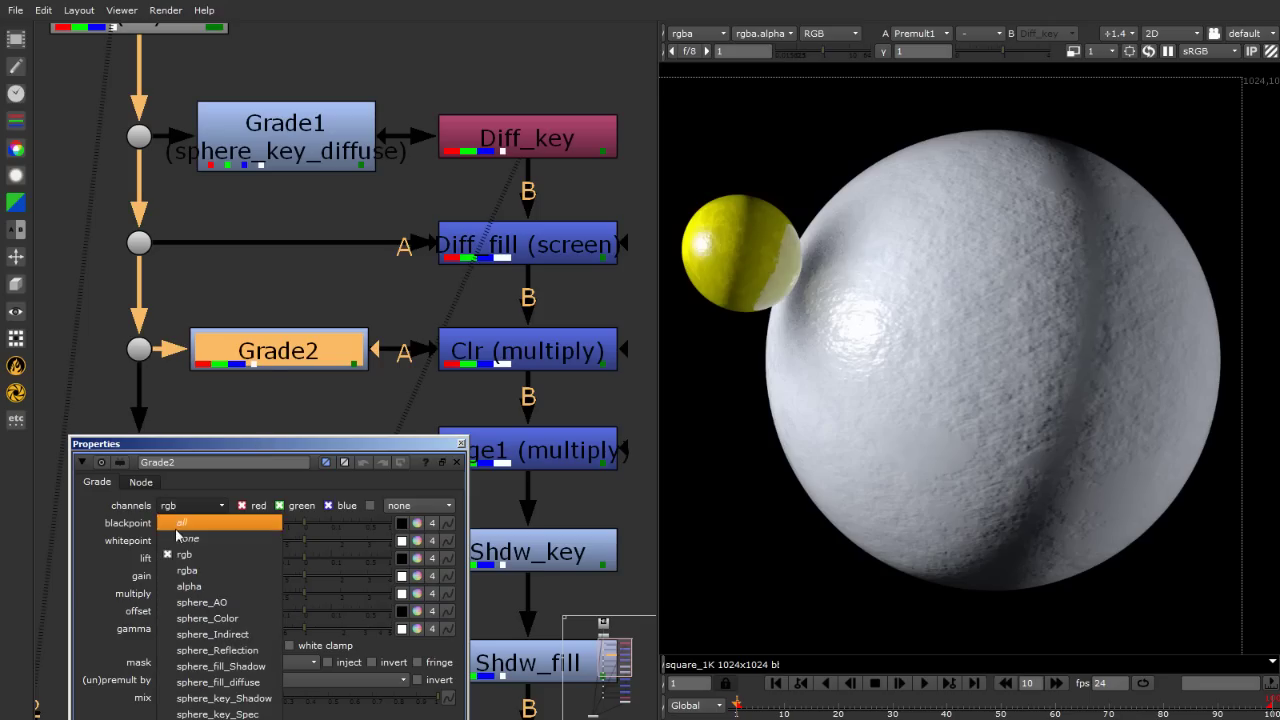
left_click(176, 524)
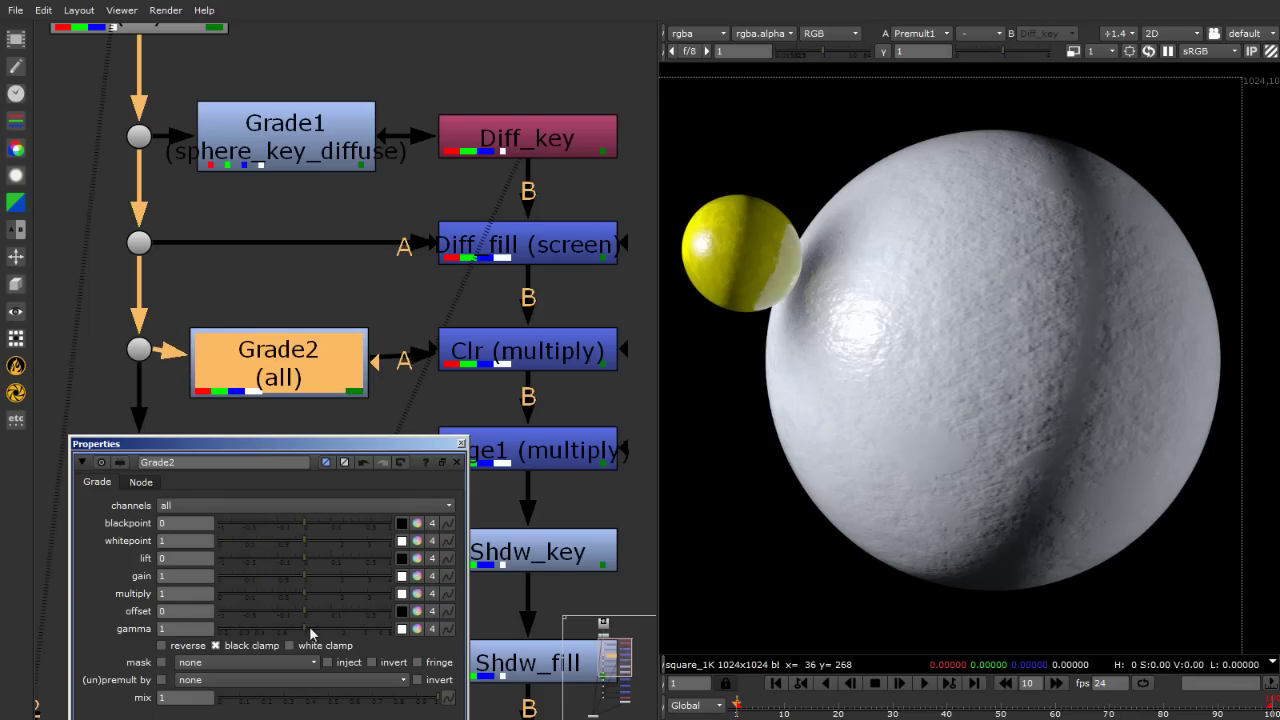
Set Grade2's gamma to 0.44 and lift to 0.03, and close its properties.
left_click_drag(305, 634, 229, 633)
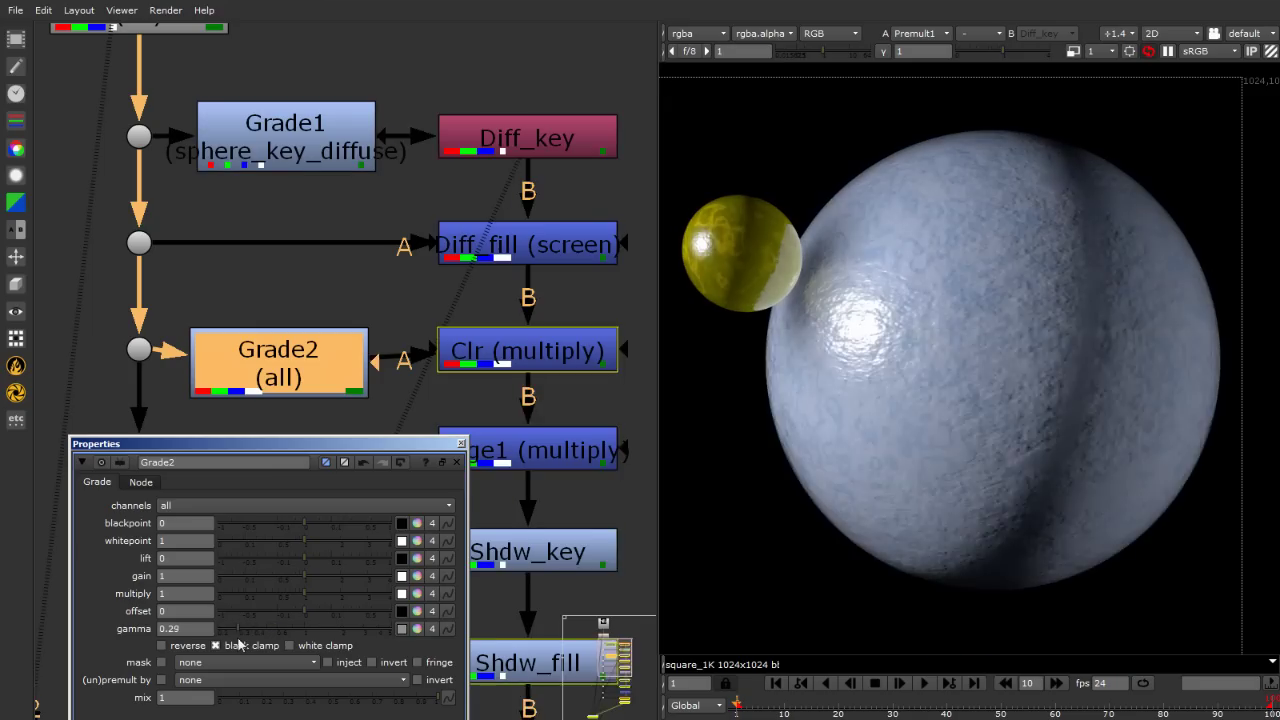
left_click_drag(229, 645, 262, 647)
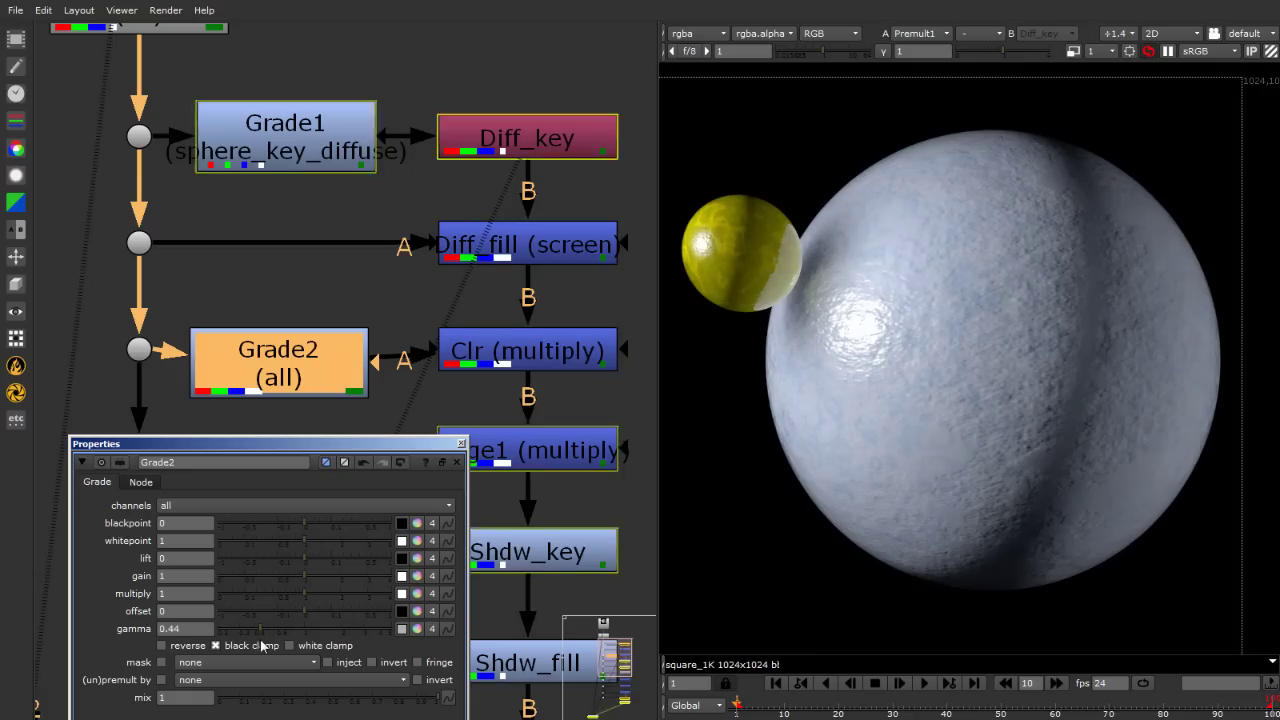
mouse_move(304, 556)
left_mouse_down()
mouse_move(355, 557)
mouse_move(319, 565)
left_mouse_up()
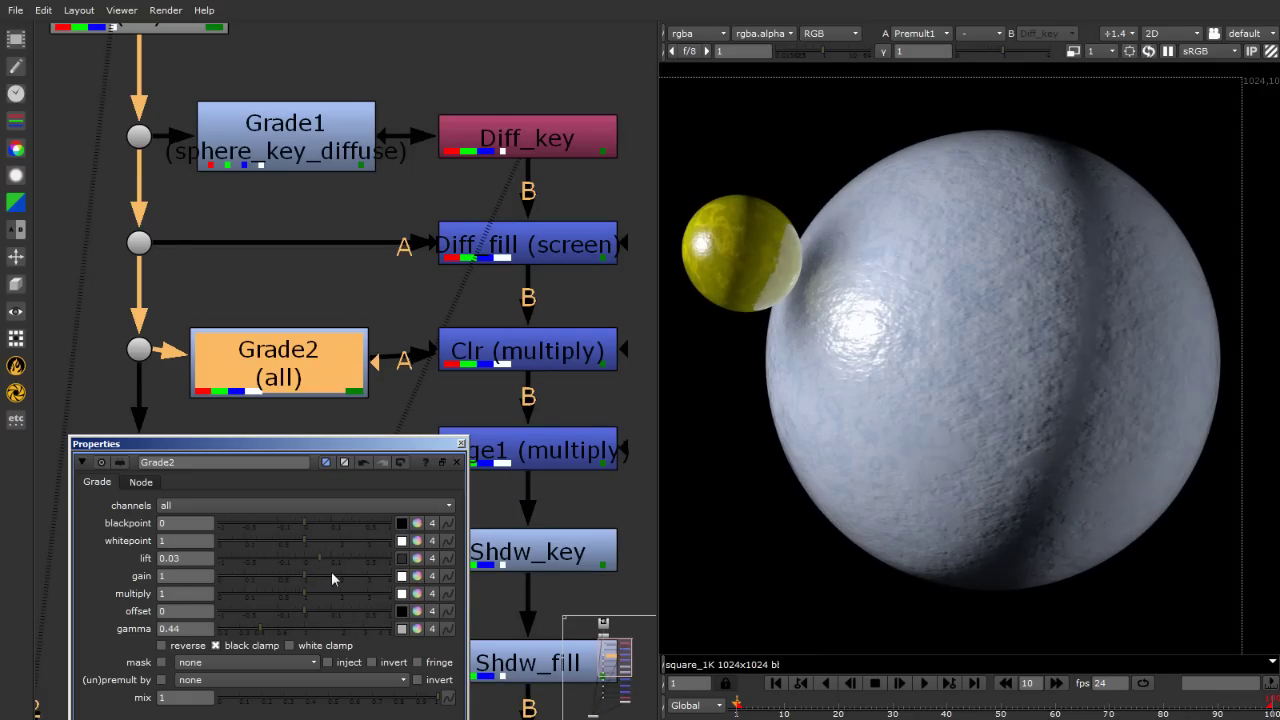
left_click(461, 443)
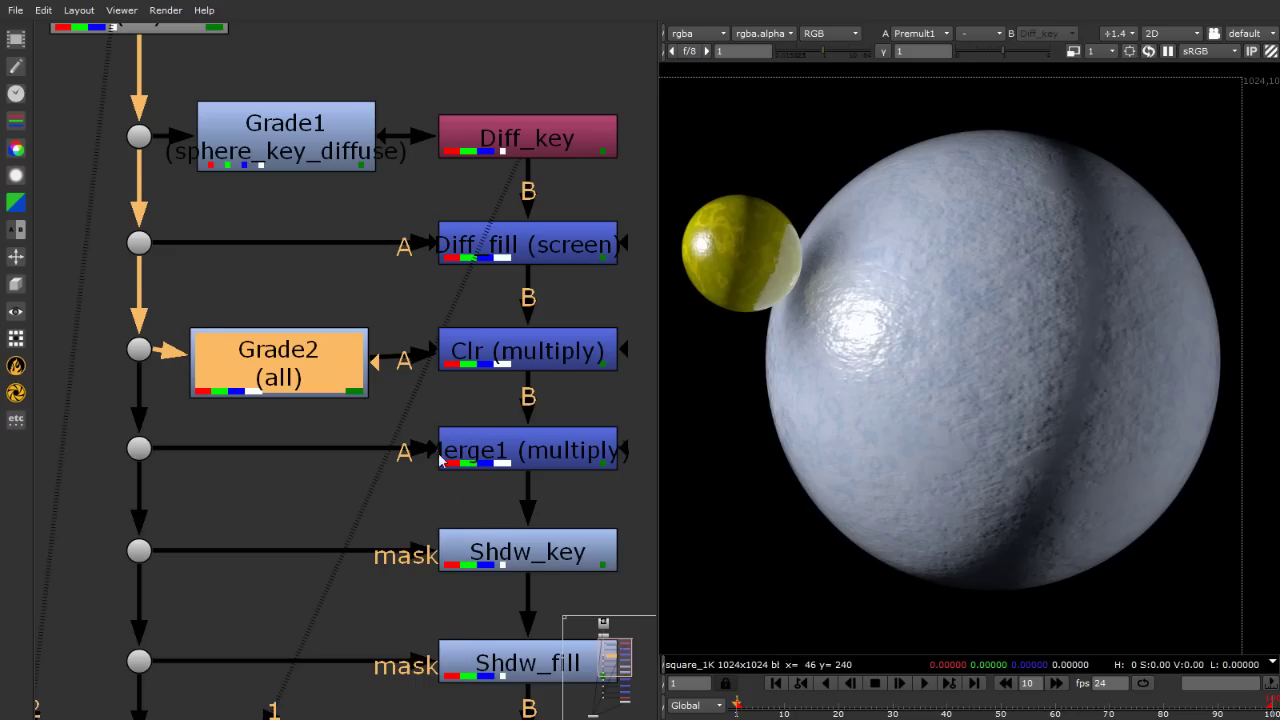
Fit the whole node tree in view and move Premult1 slightly further below Copy_alpha.
scroll(327, 440, "down", 5)
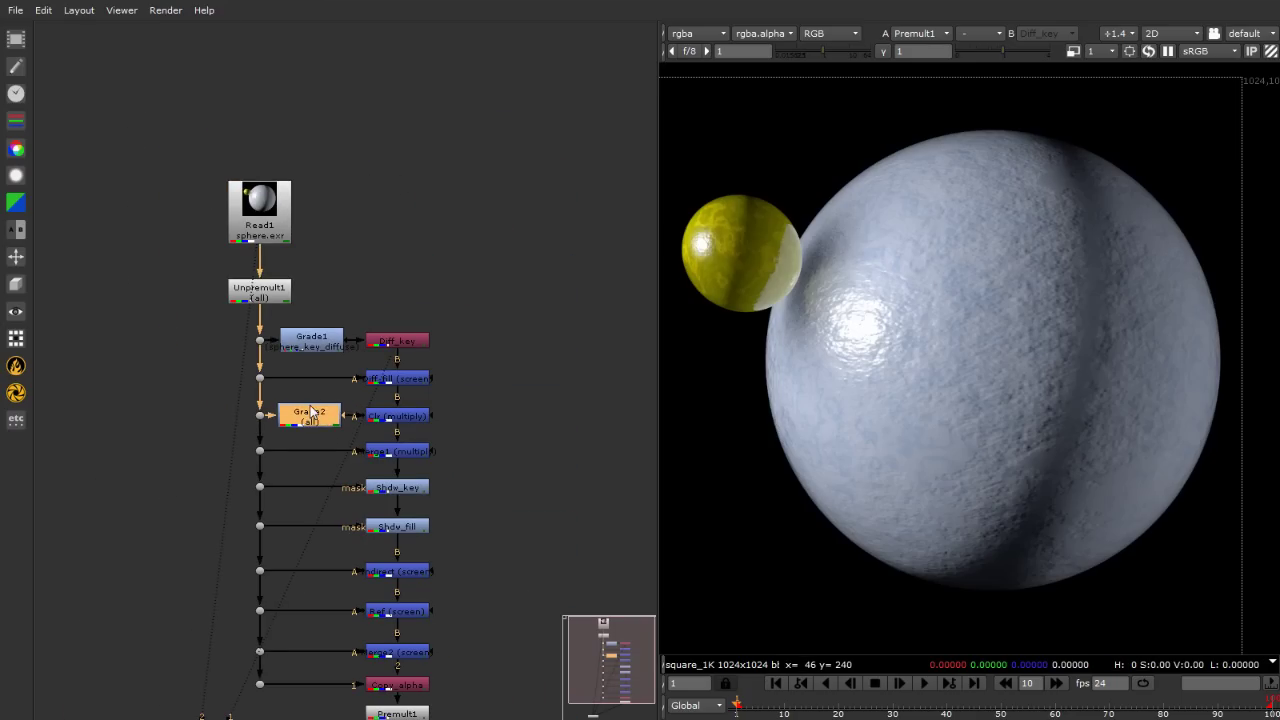
key("f")
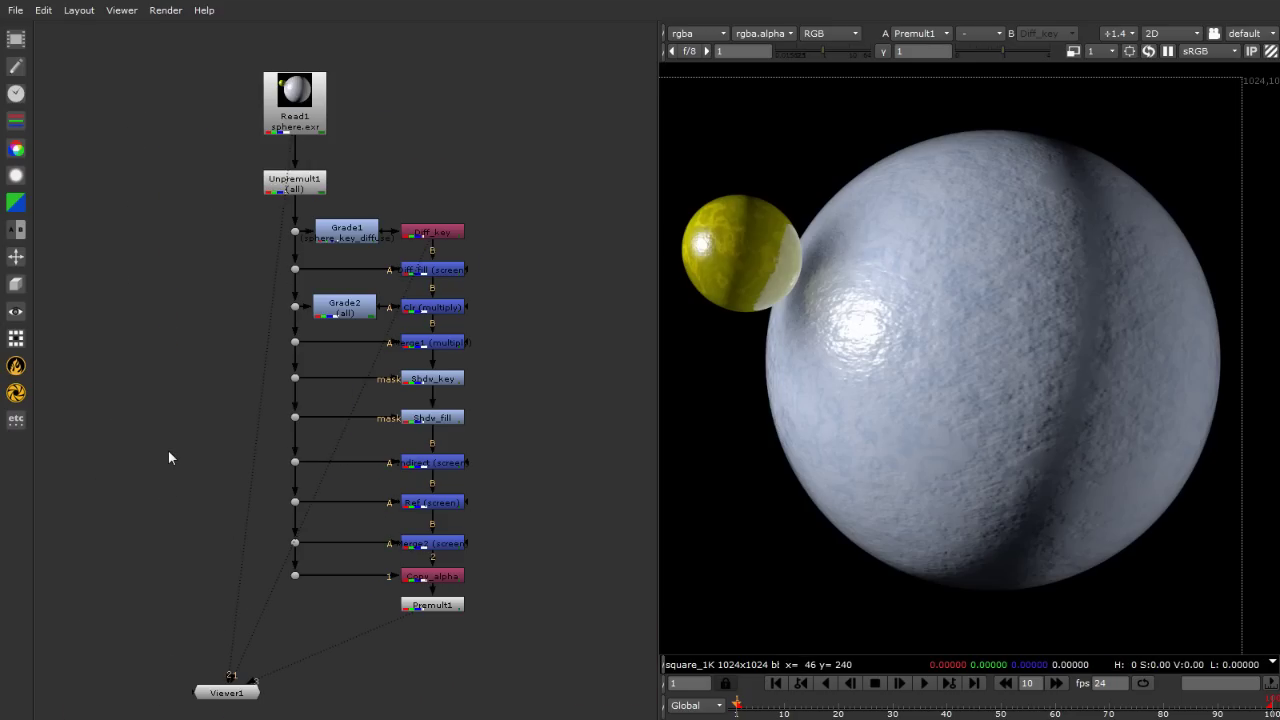
left_click_drag(433, 608, 435, 630)
left_click(342, 176)
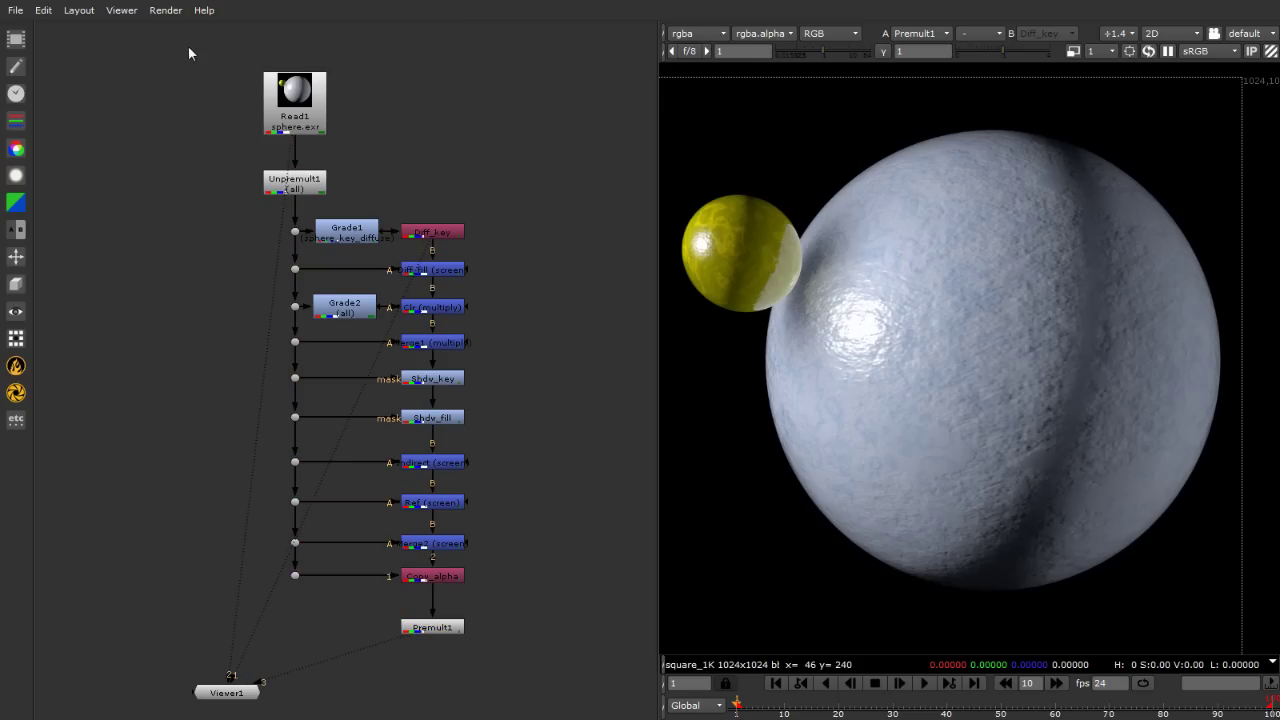
left_click_drag(188, 47, 656, 684)
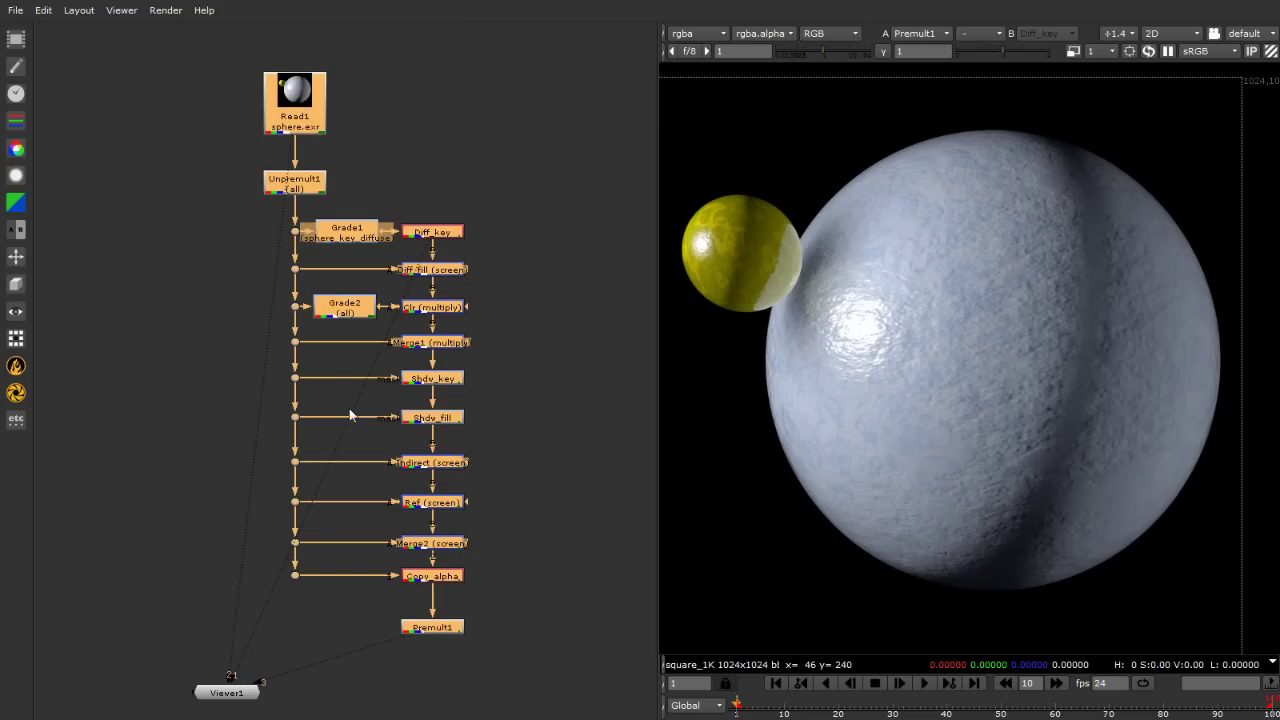
left_click(551, 617)
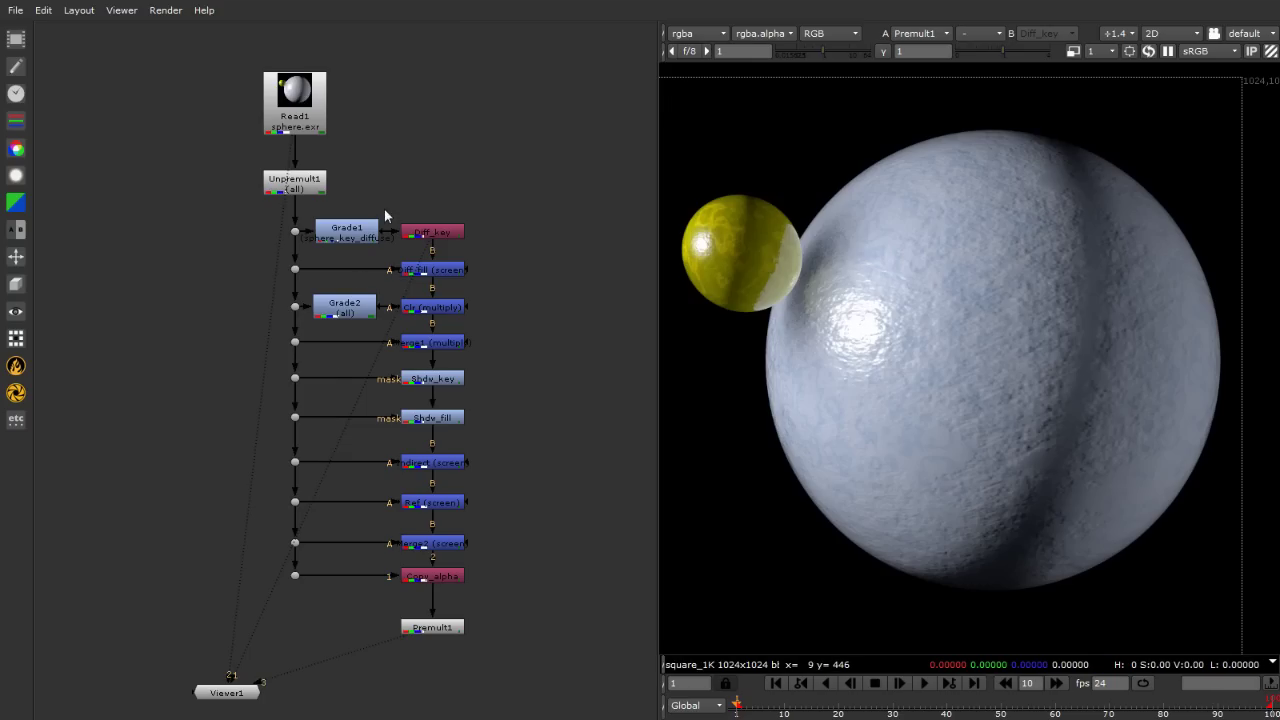
left_click_drag(522, 150, 203, 663)
left_click(541, 604)
left_click(295, 575)
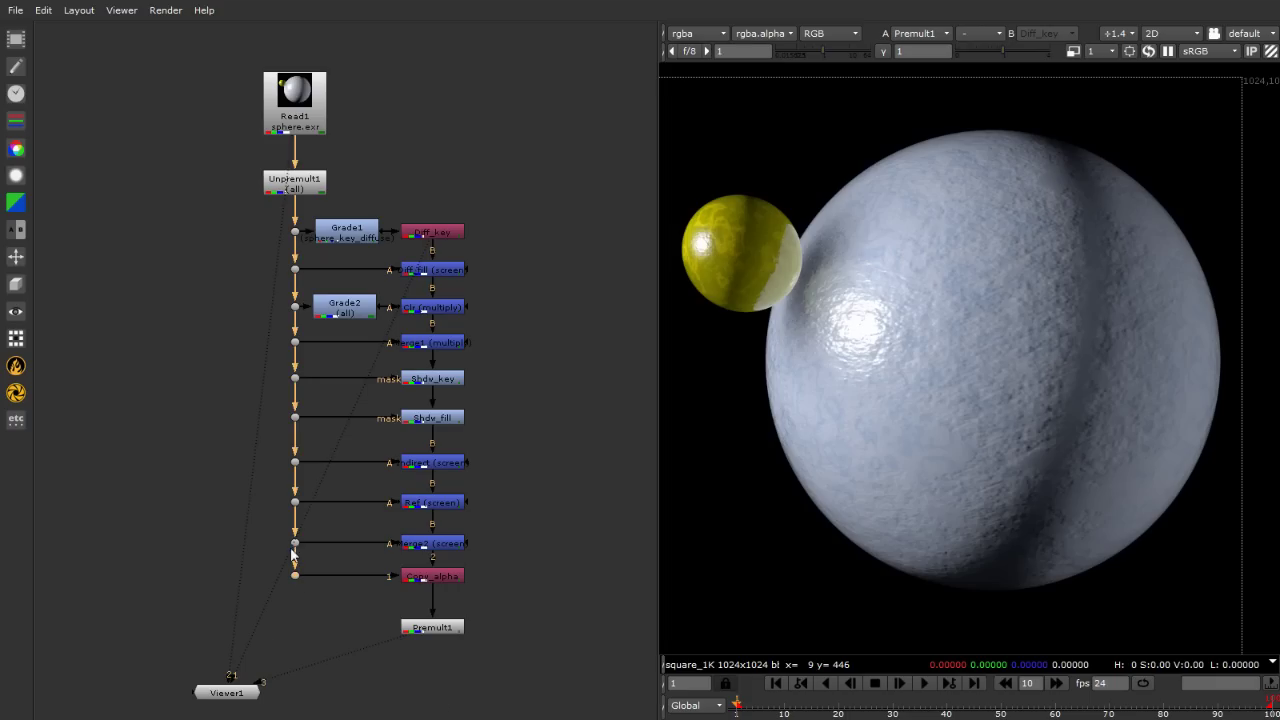
left_click(295, 542)
left_click(295, 501)
left_click(226, 354)
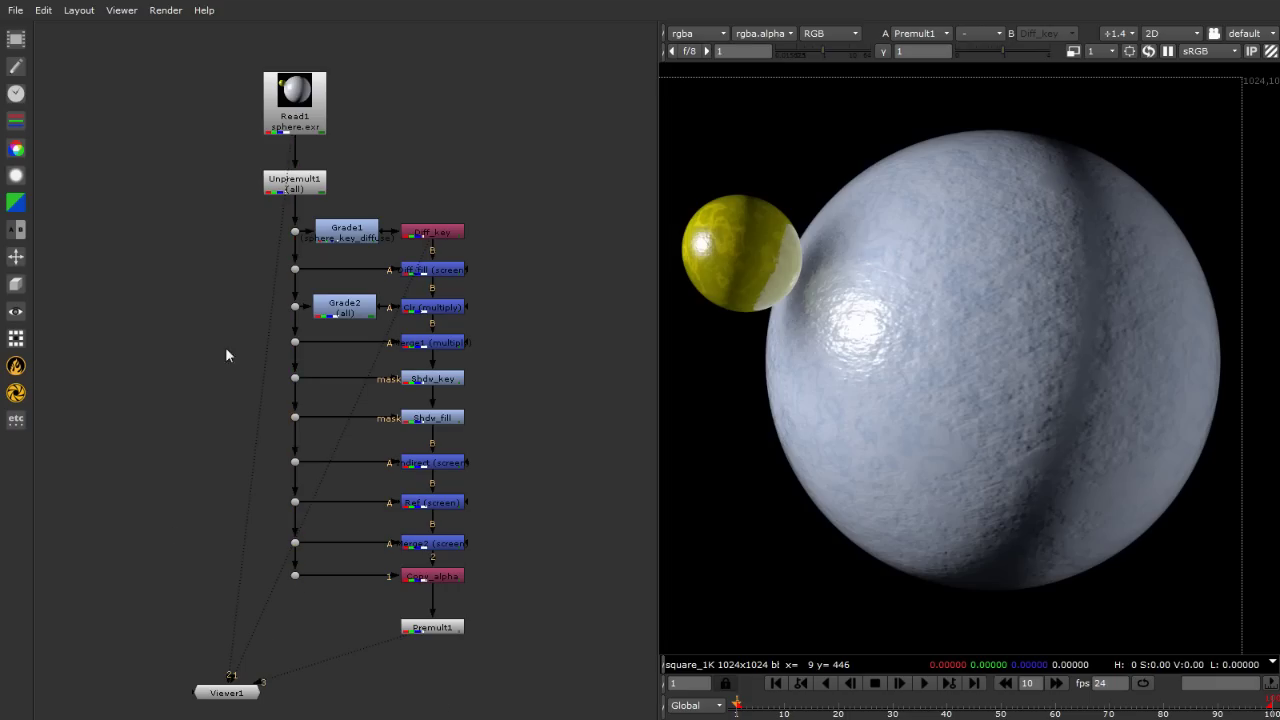
Move Premult1 further below Copy_alpha to leave a gap for another node between them.
left_click_drag(238, 195, 320, 700)
left_click(436, 710)
scroll(402, 663, "up", 2)
scroll(409, 663, "down", 2)
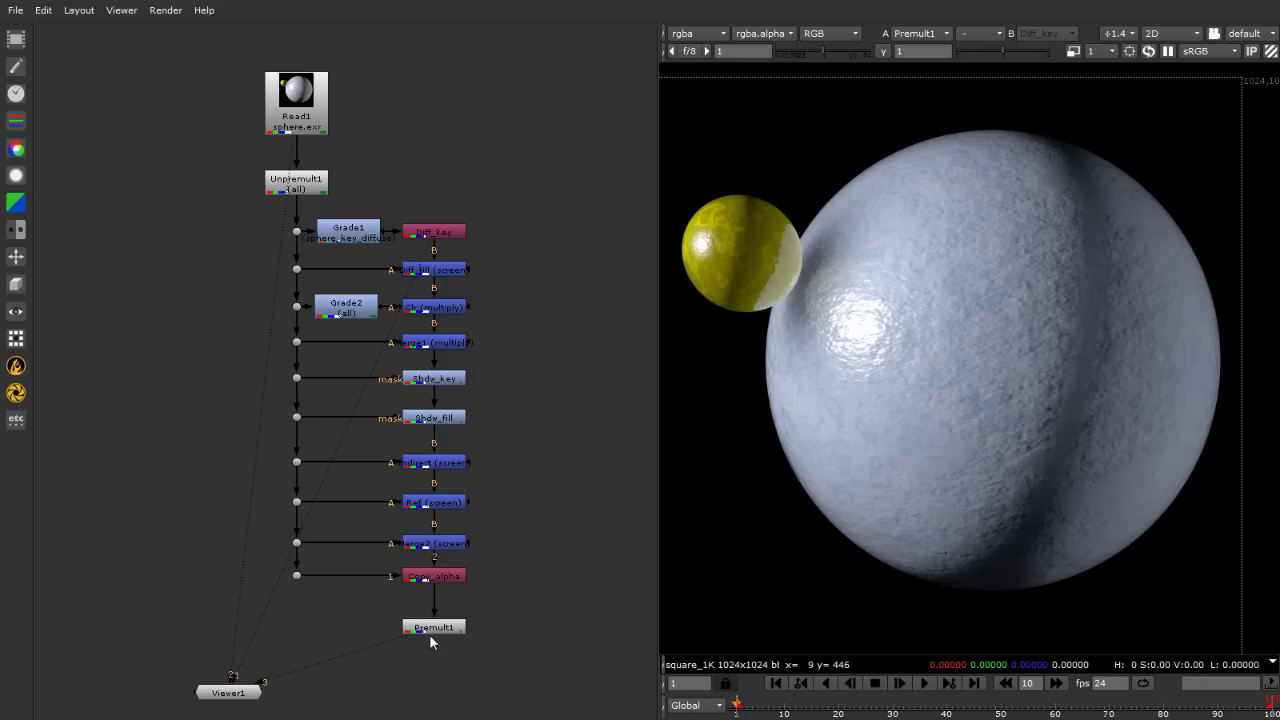
mouse_move(429, 634)
left_mouse_down()
mouse_move(431, 606)
mouse_move(432, 648)
left_mouse_up()
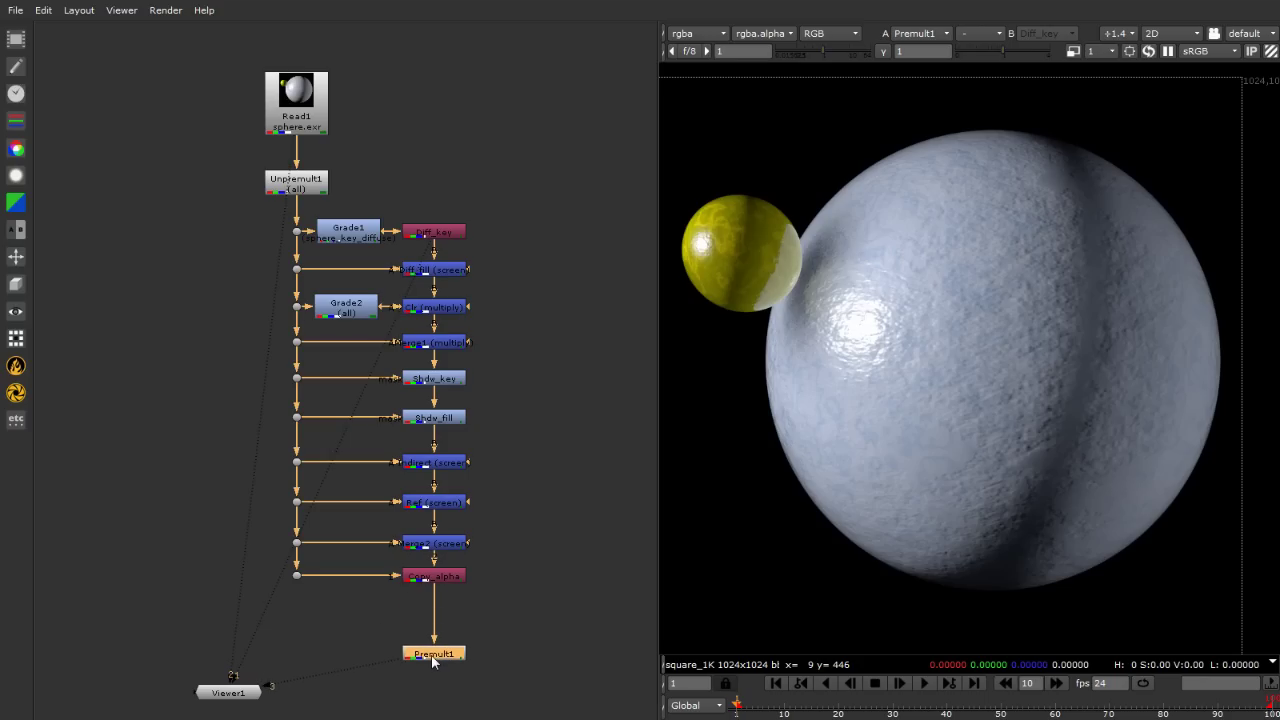
left_click(430, 660)
scroll(427, 668, "up", 6)
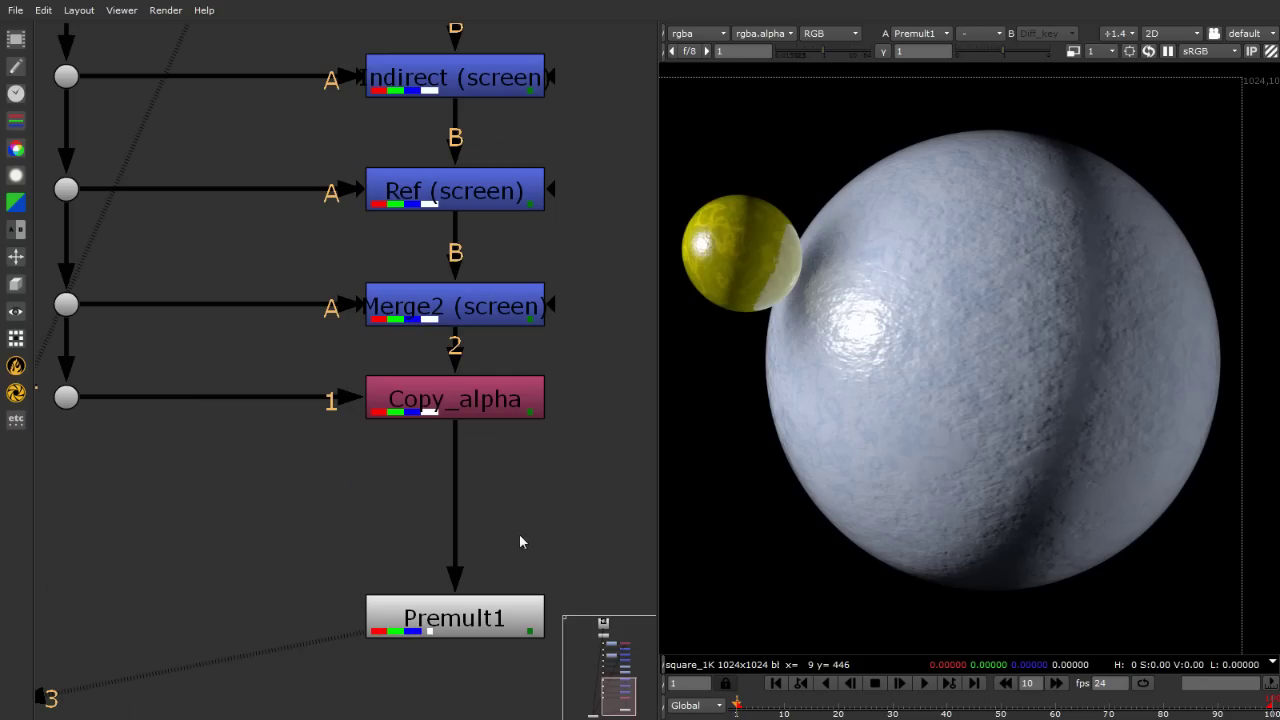
Insert a Grade node between Copy_alpha and Premult1, center it in the gap, and move its properties window clear of the rendered image.
left_click(436, 410)
key("g")
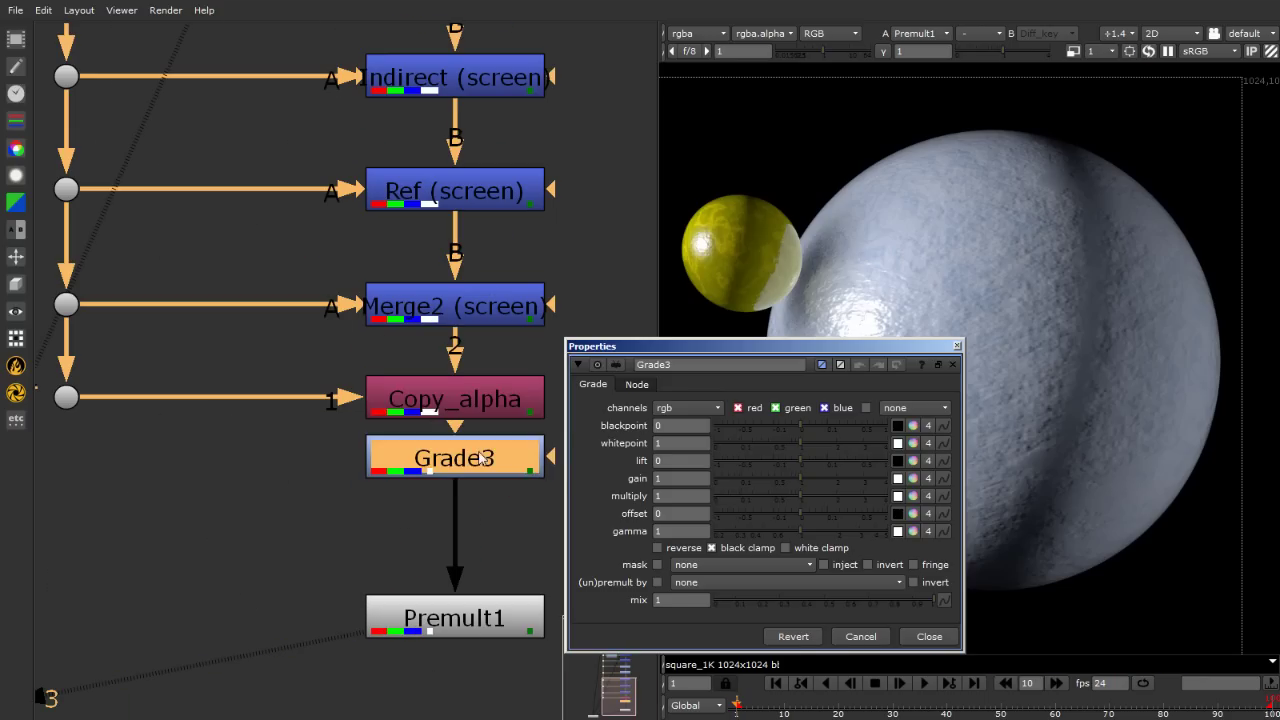
left_click_drag(482, 458, 480, 503)
left_click_drag(737, 348, 283, 258)
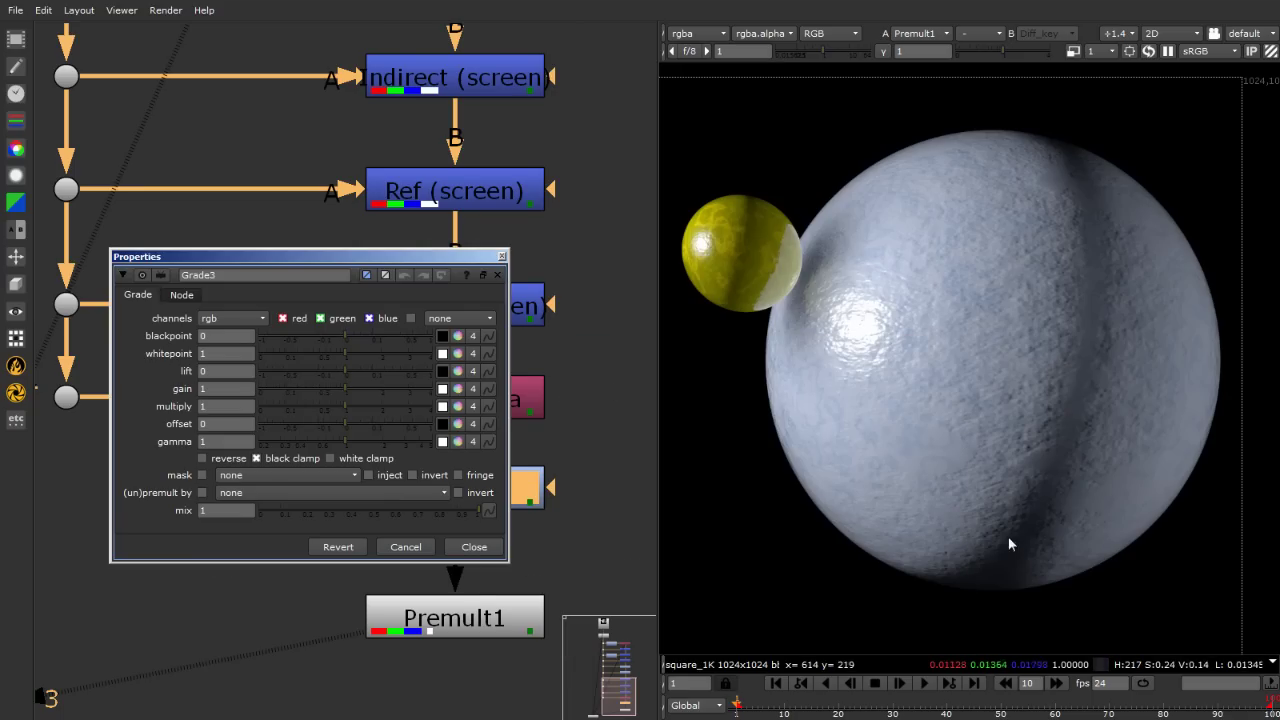
Turn on the viewer's clipping warning and examine the out-of-range pixels in the large sphere's highlight.
left_click(1270, 51)
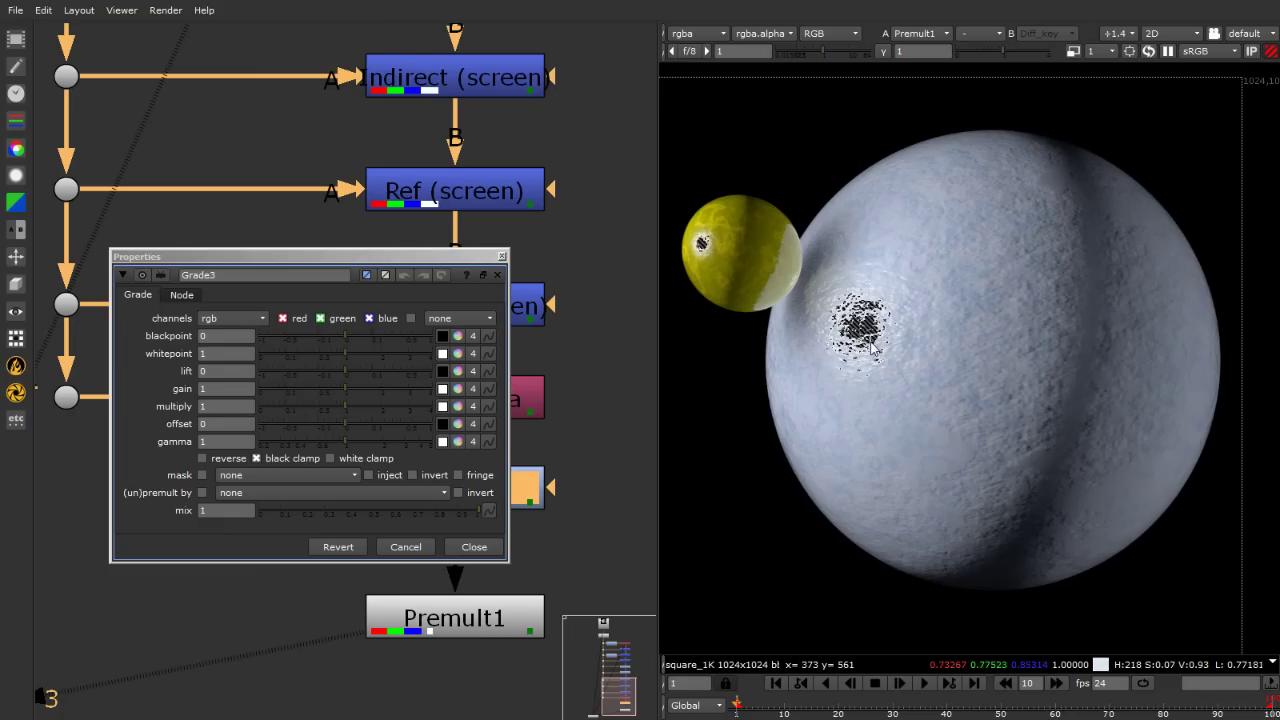
scroll(796, 291, "up", 4)
scroll(868, 338, "up", 3)
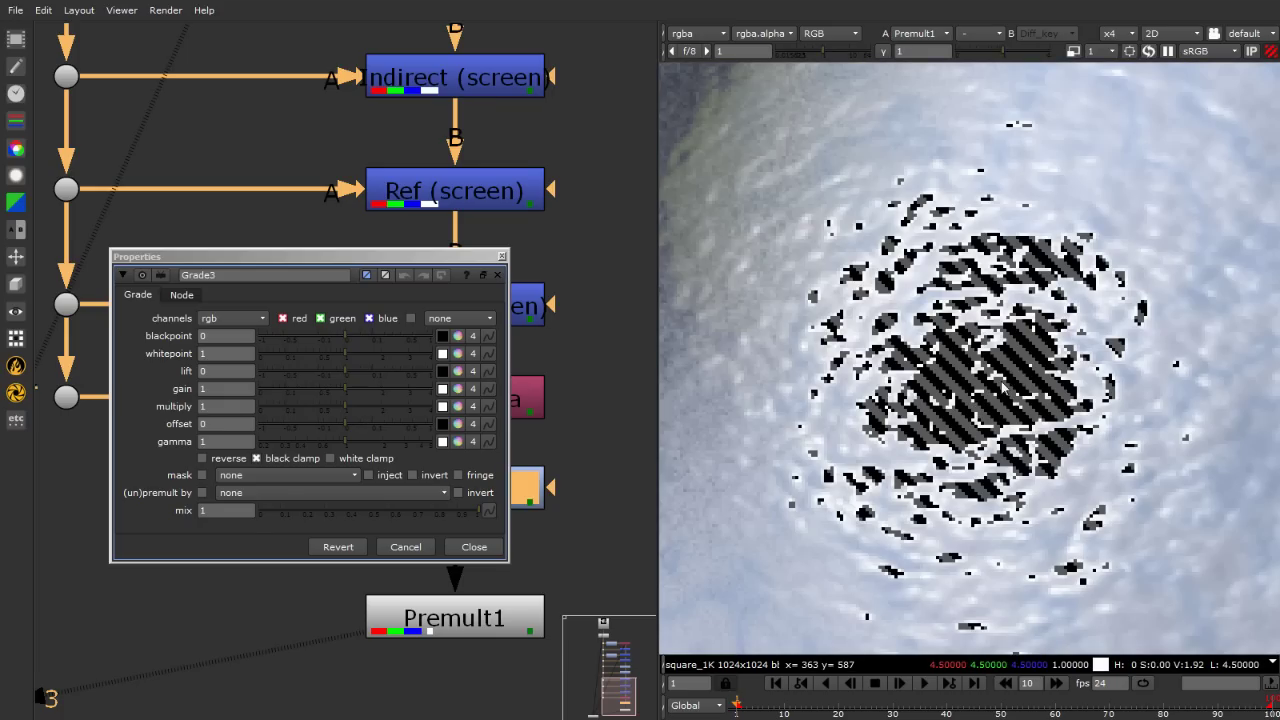
Enable white clamp on Grade3 and inspect the large sphere's highlight up close.
left_click(348, 460)
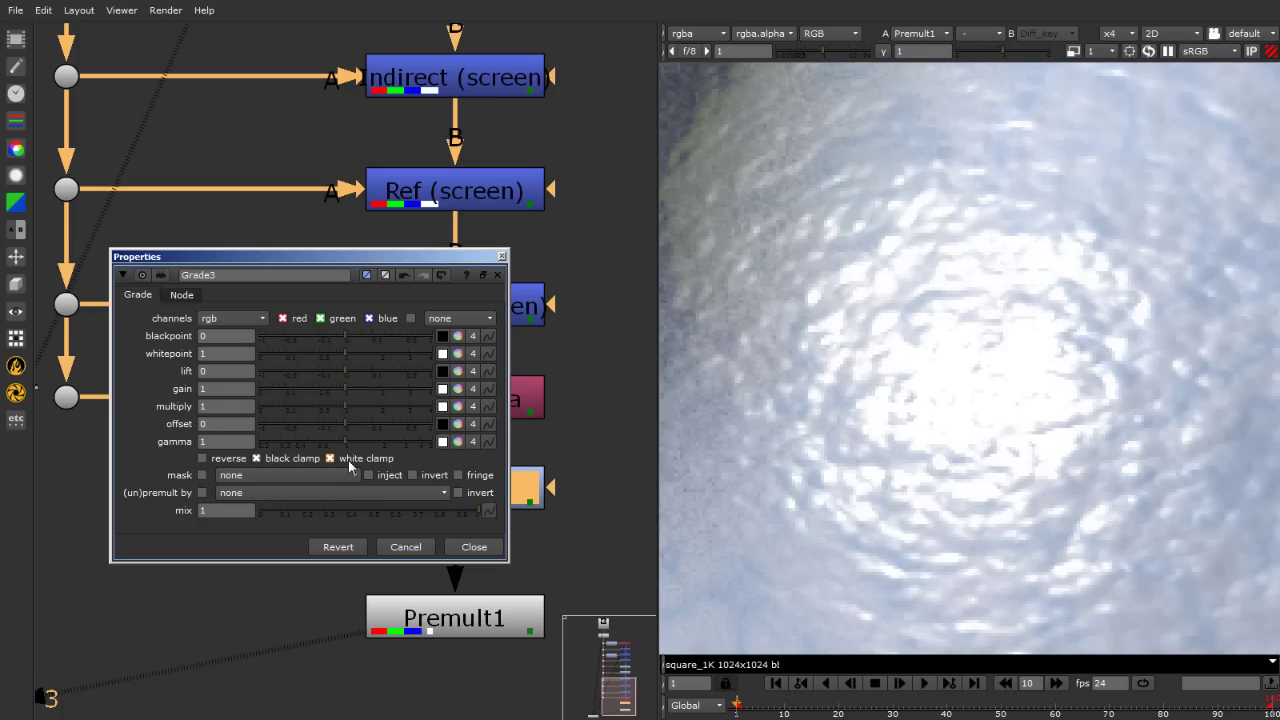
key("f")
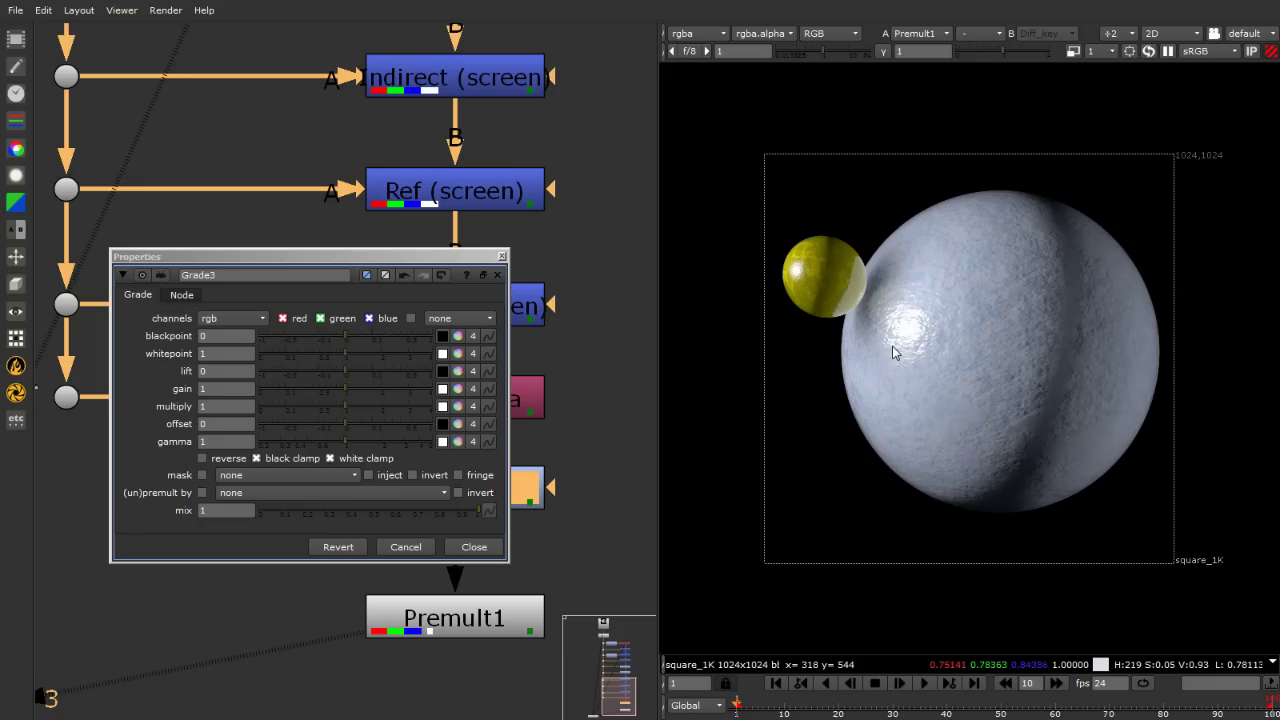
scroll(908, 341, "up", 3)
scroll(908, 341, "up", 4)
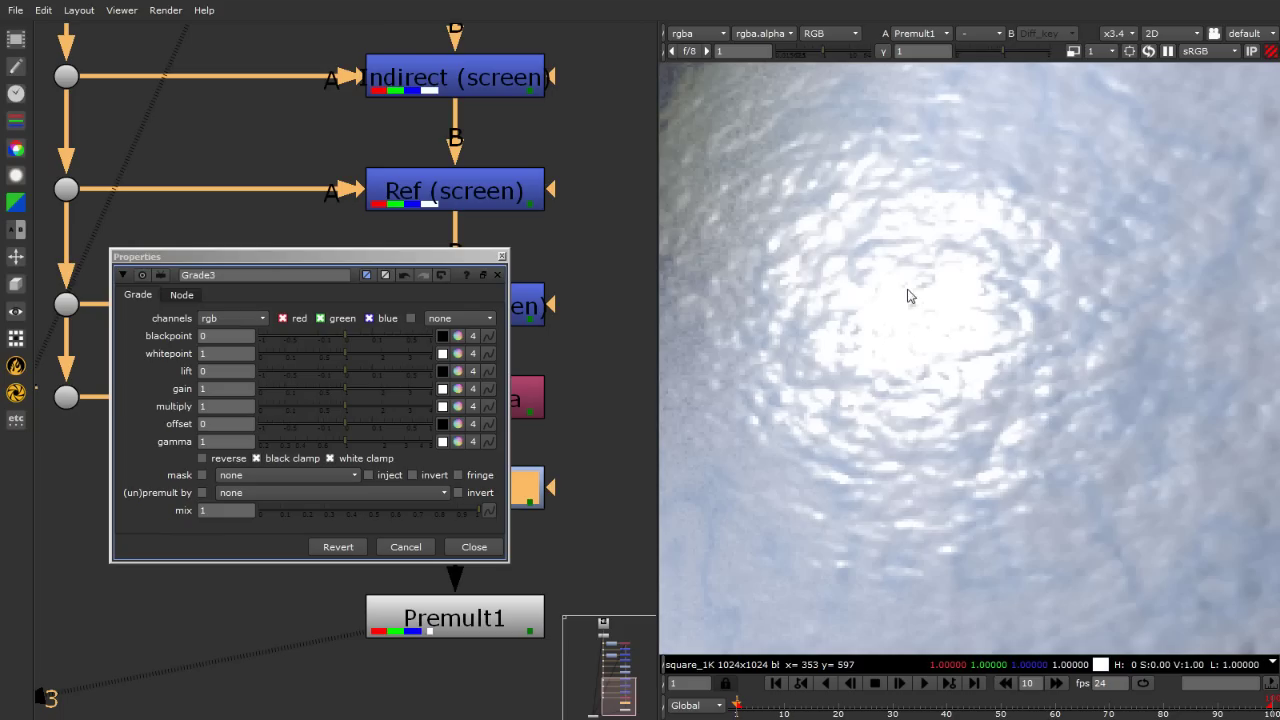
Disable Grade3's white clamp, turn off the viewer's clipping warning, and fit the image in view.
left_click(331, 458)
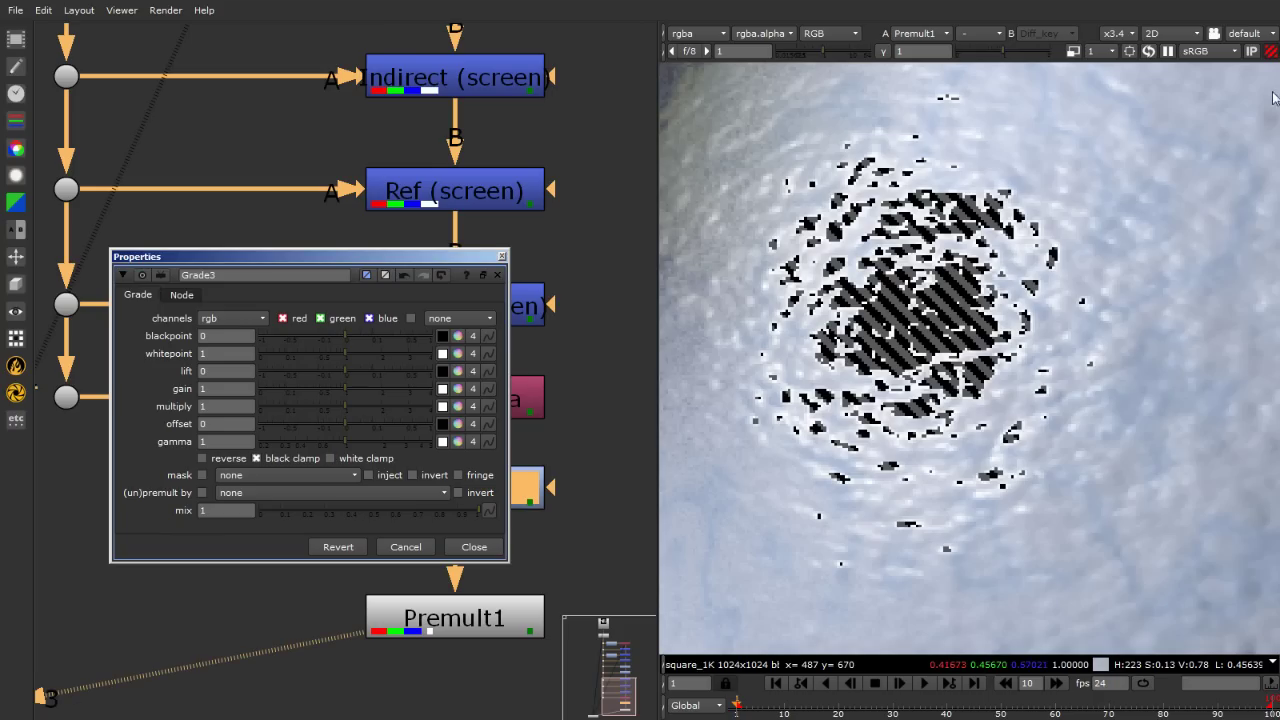
left_click(1270, 50)
key("f")
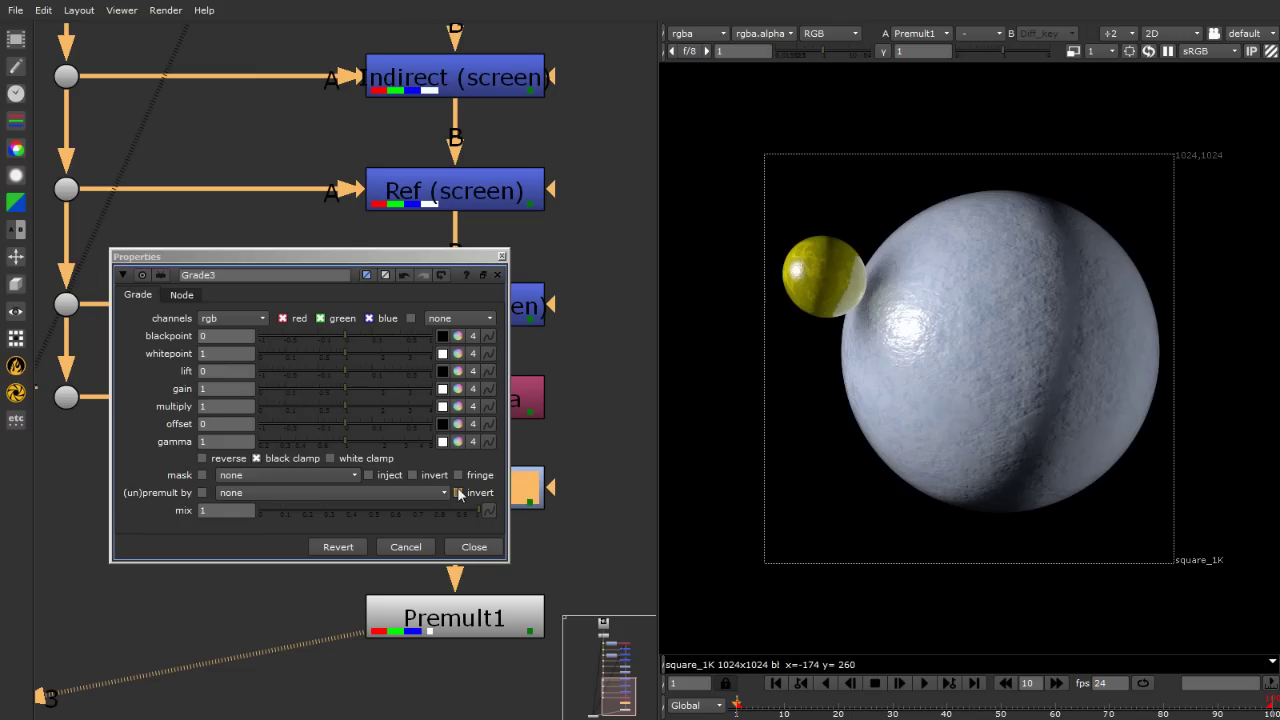
Enable white clamp on Grade3 and raise the viewer gamma to 4 to check the dark areas.
left_click(330, 458)
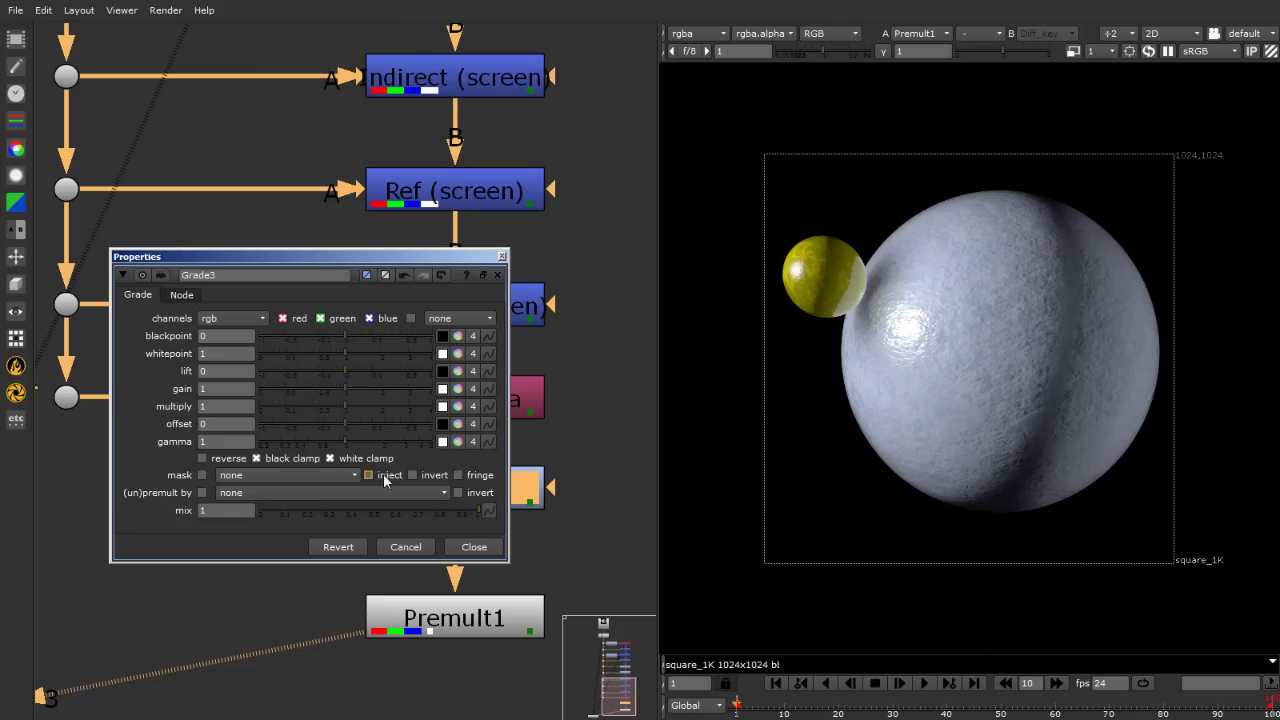
left_click_drag(1001, 48, 1167, 99)
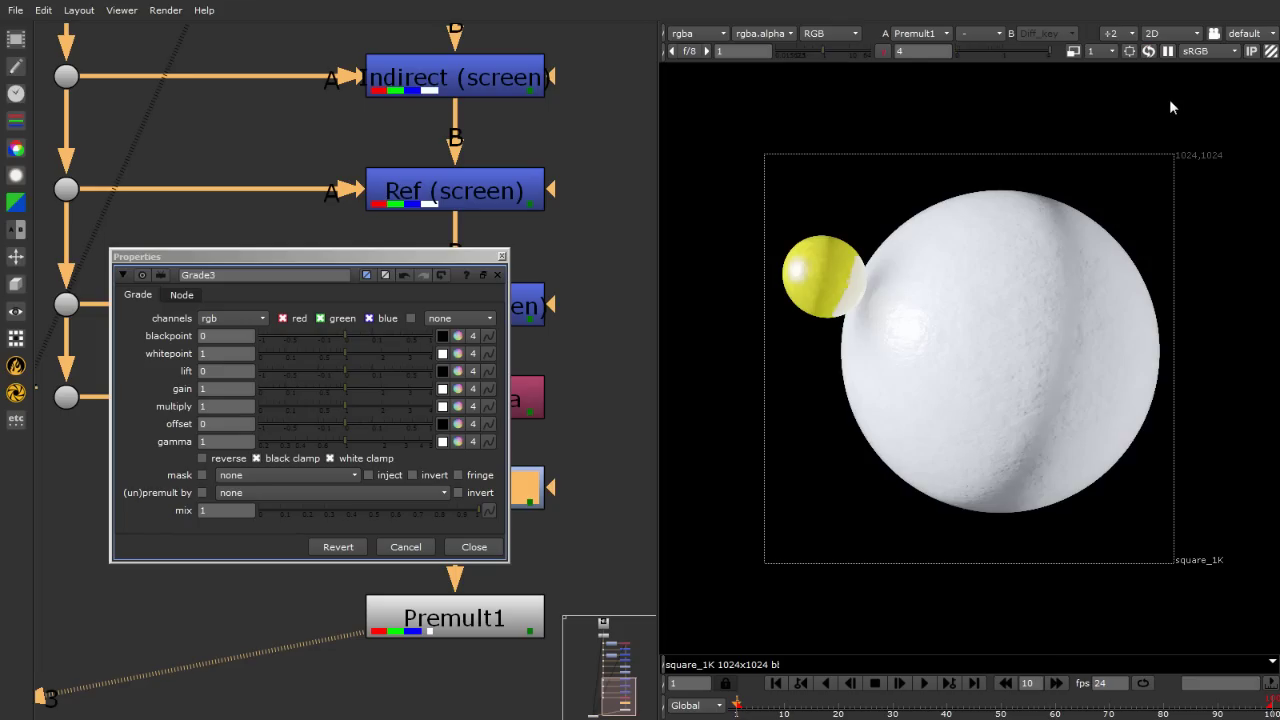
scroll(1041, 358, "up", 1)
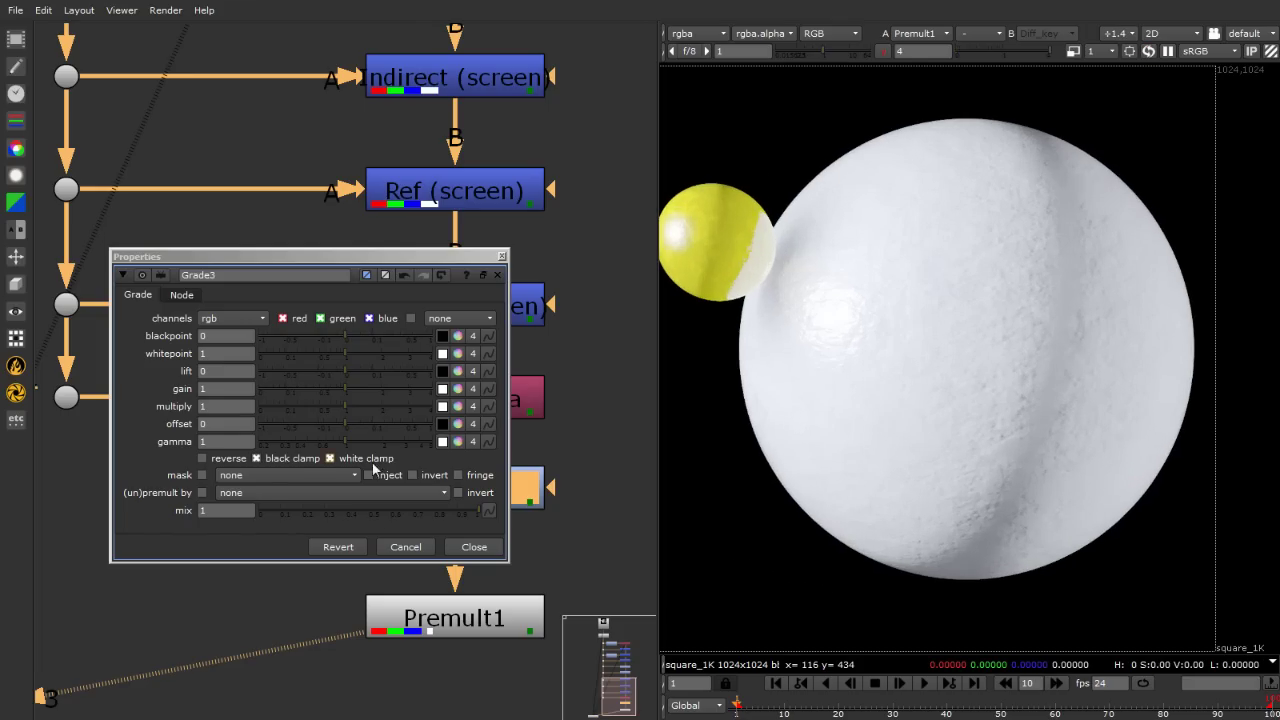
Set Grade3's blackpoint to 0.004 with black clamp turned off, and re-enable black clamp.
left_click(277, 462)
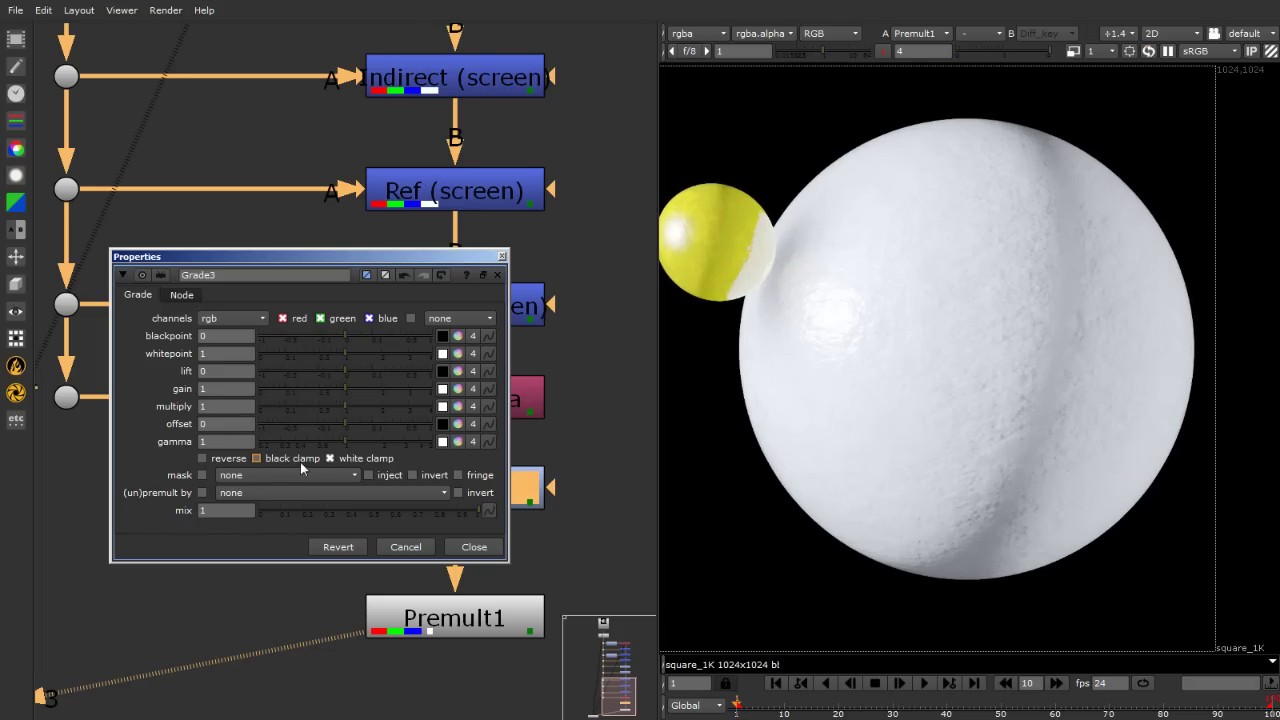
left_click_drag(345, 342, 351, 335)
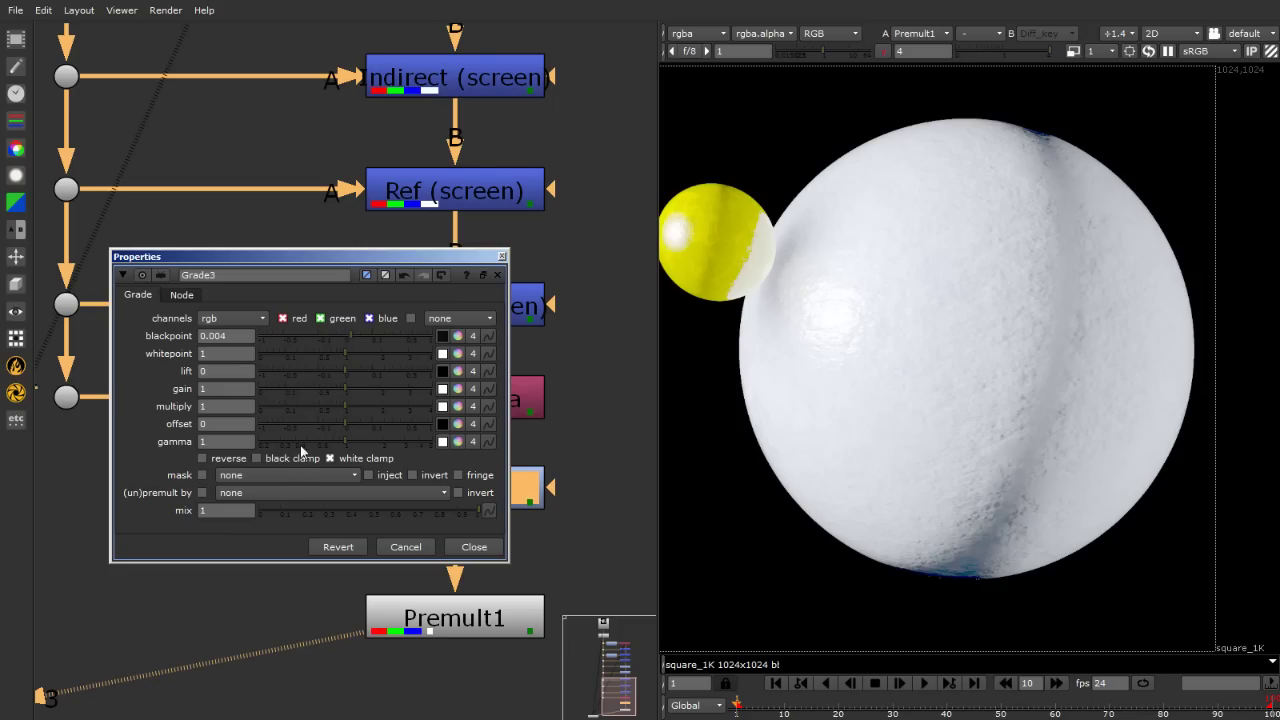
left_click(285, 459)
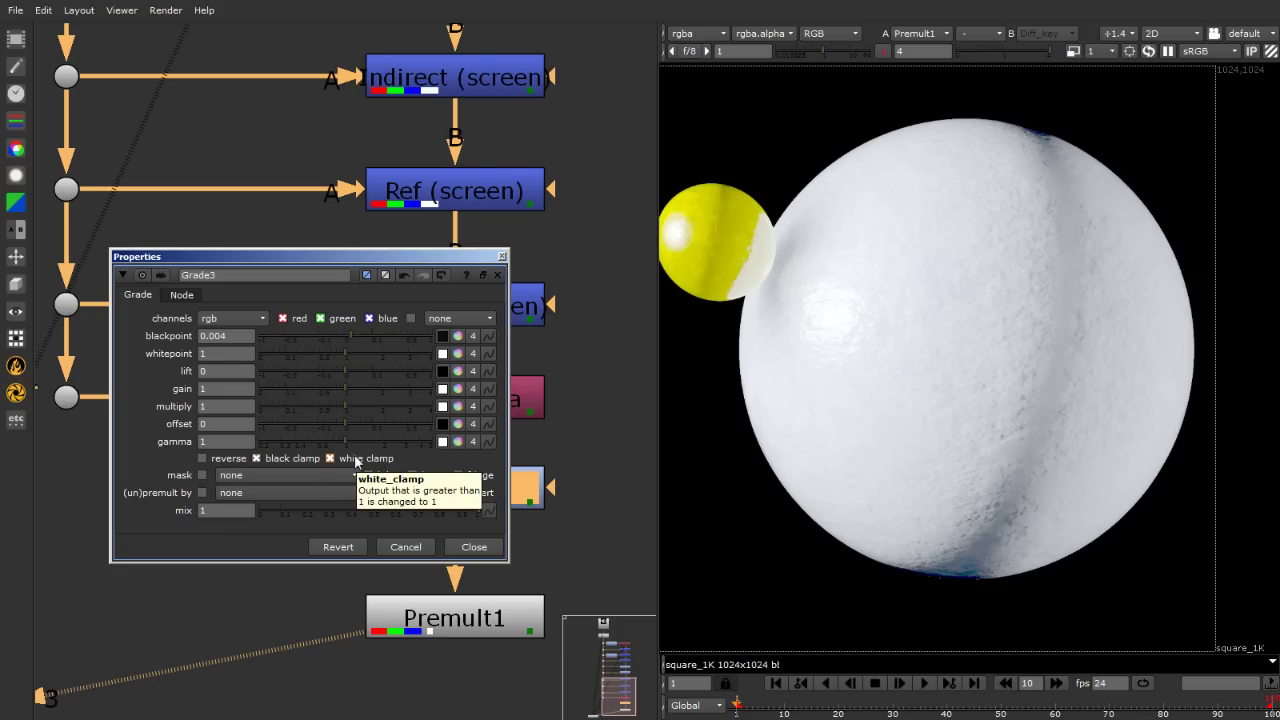
Check the clamped whites at viewer gamma 0 while testing a whitepoint of 1.16, then restore whitepoint and viewer gamma to 1.
left_click_drag(1050, 52, 890, 58)
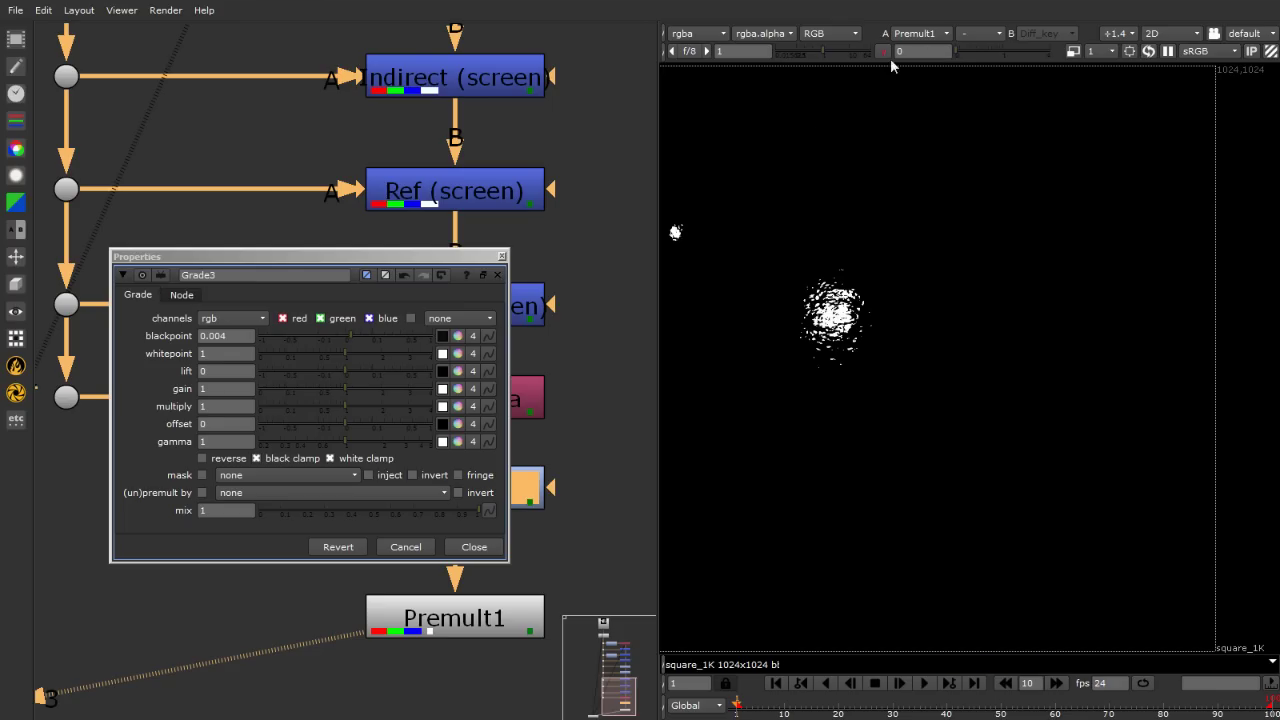
left_click(346, 357)
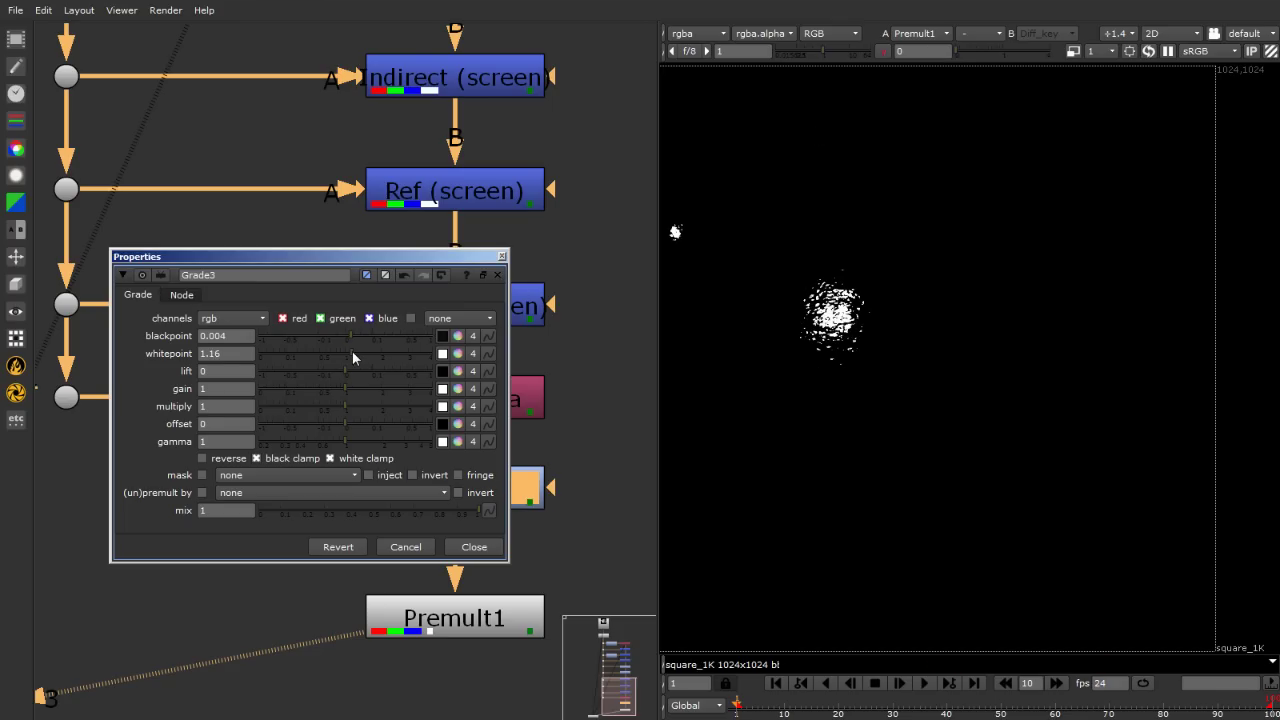
left_click(345, 359)
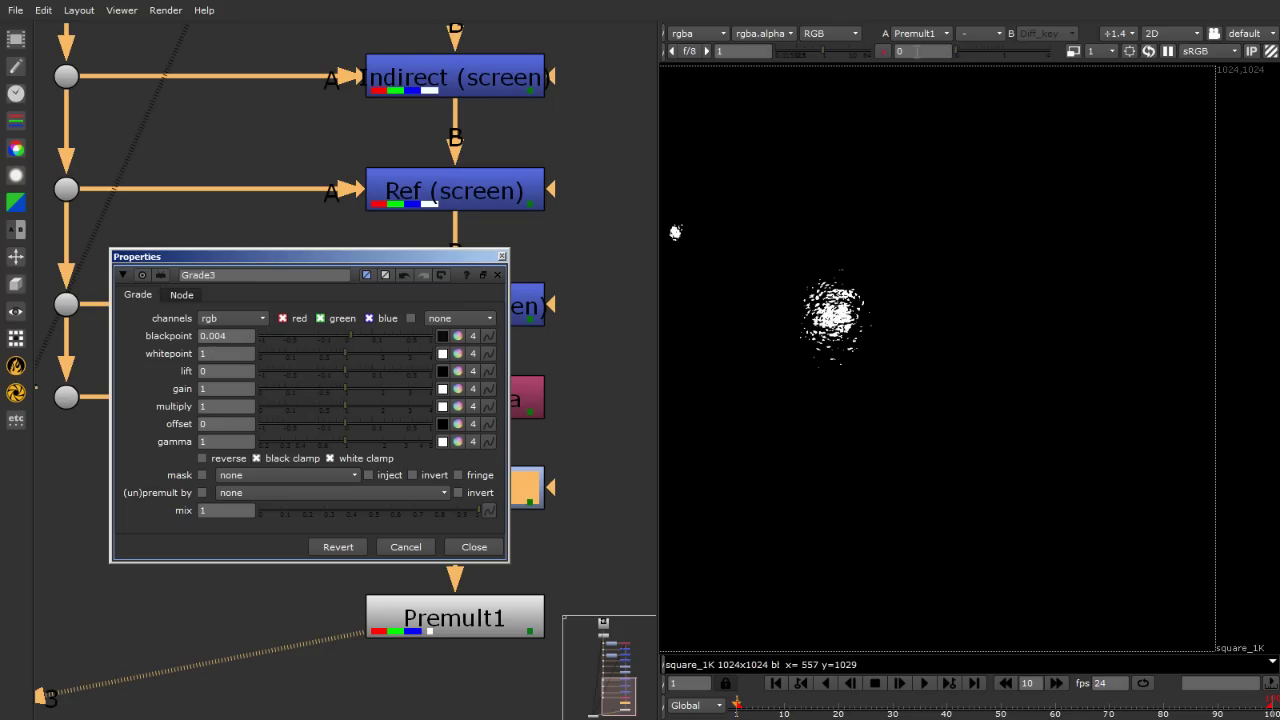
left_click(882, 48)
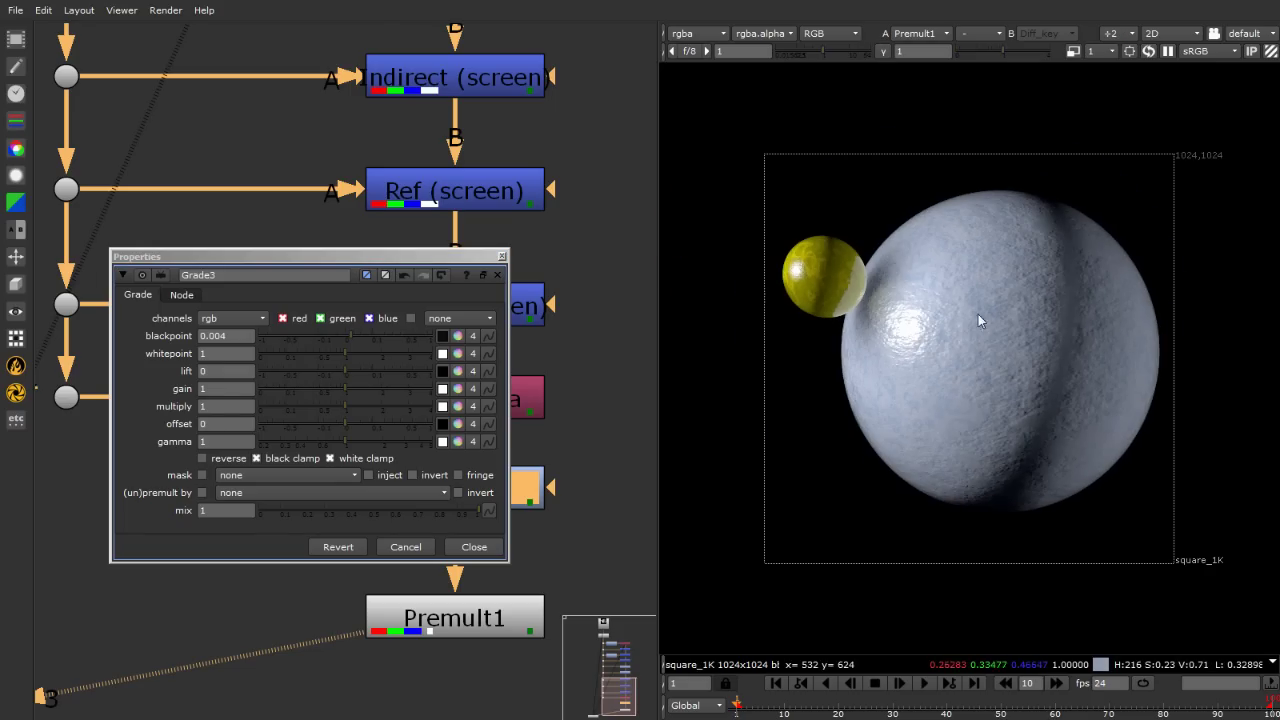
key("f")
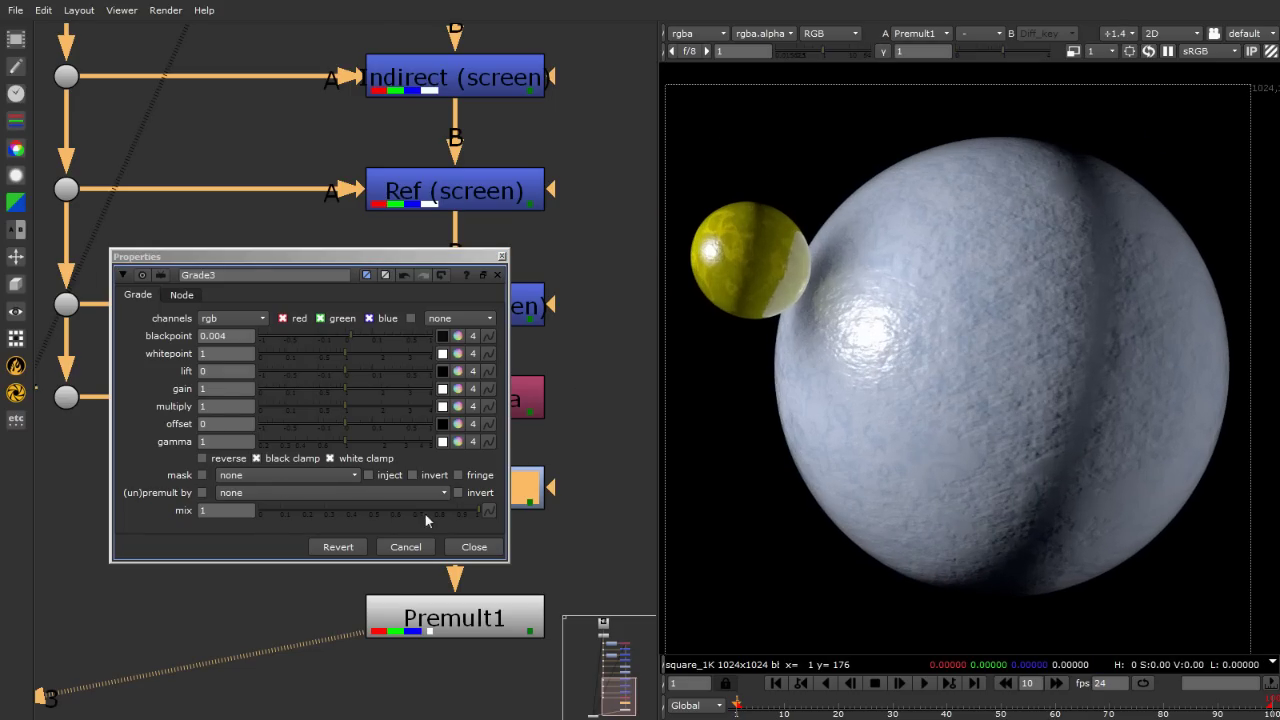
Try a gain of 1.85, lift of 0.004 and whitepoint of 1.6 on Grade3, and undo these changes.
left_click_drag(345, 404, 377, 400)
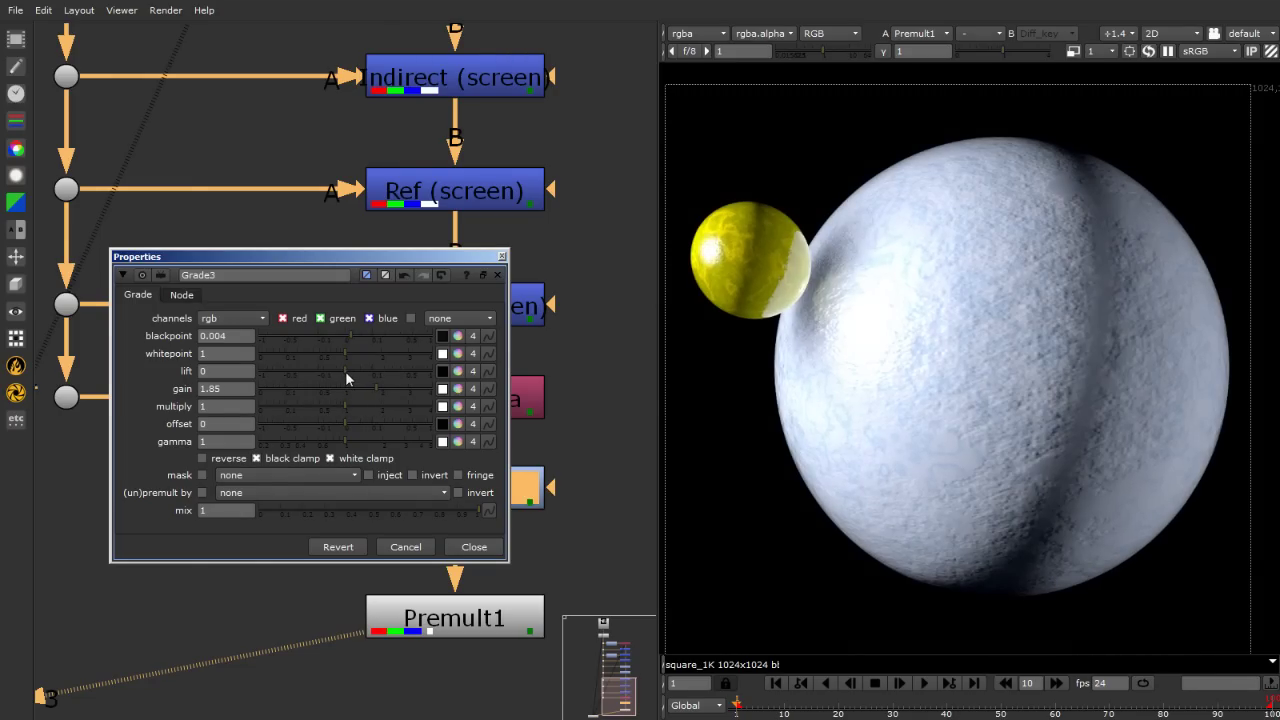
left_click_drag(345, 371, 369, 350)
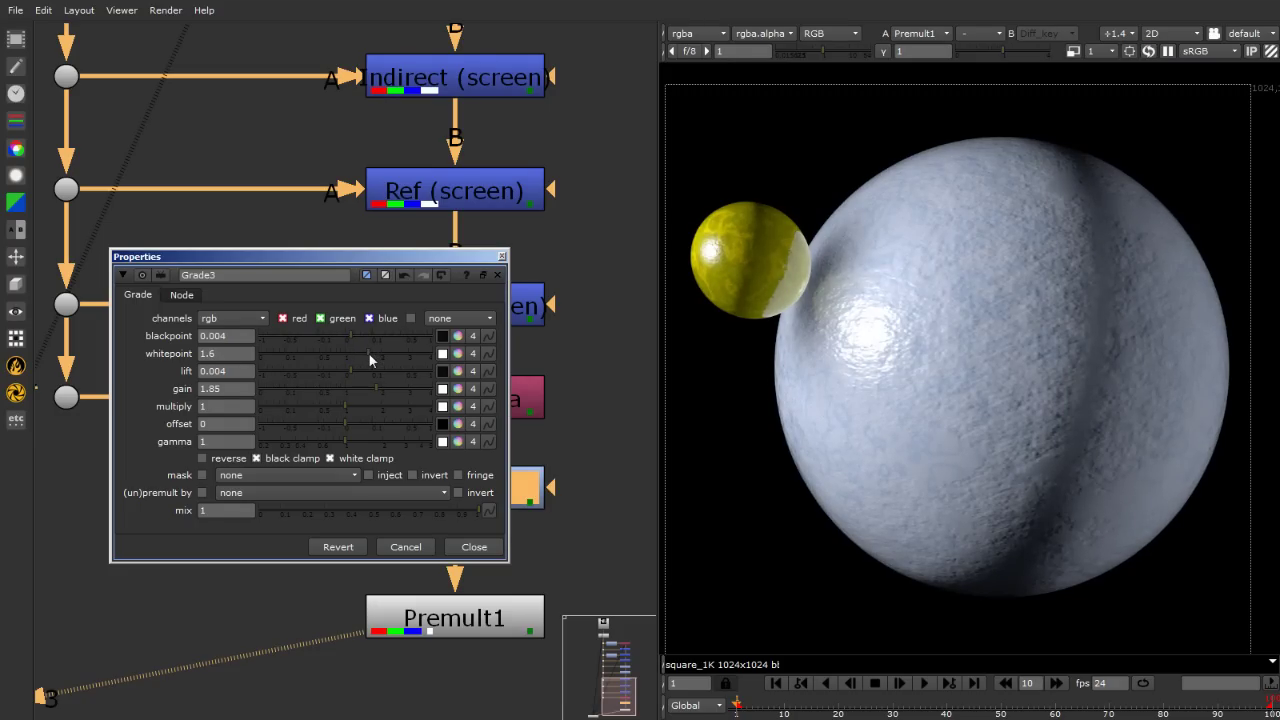
left_click(406, 275)
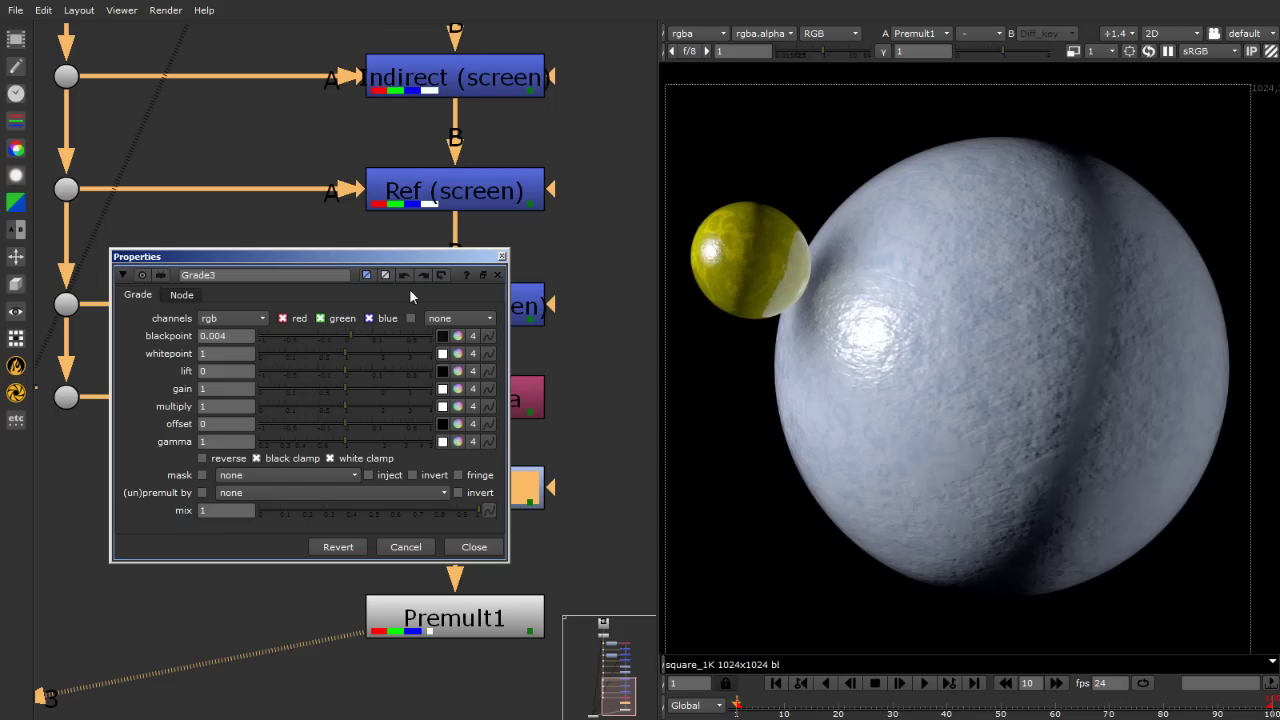
Close Grade3's properties and show the whole node tree from Read1 to Premult1 with nothing selected.
left_click(502, 256)
scroll(469, 619, "down", 5)
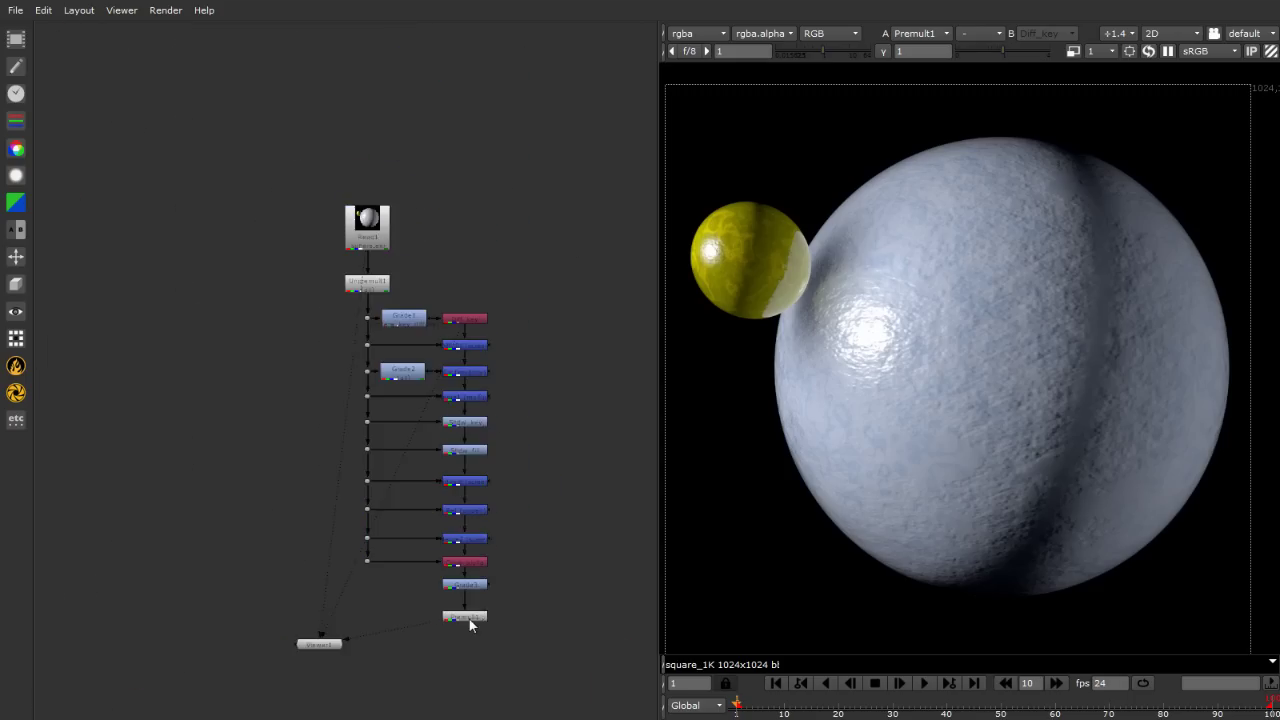
scroll(469, 619, "up", 4)
key("ctrl+a")
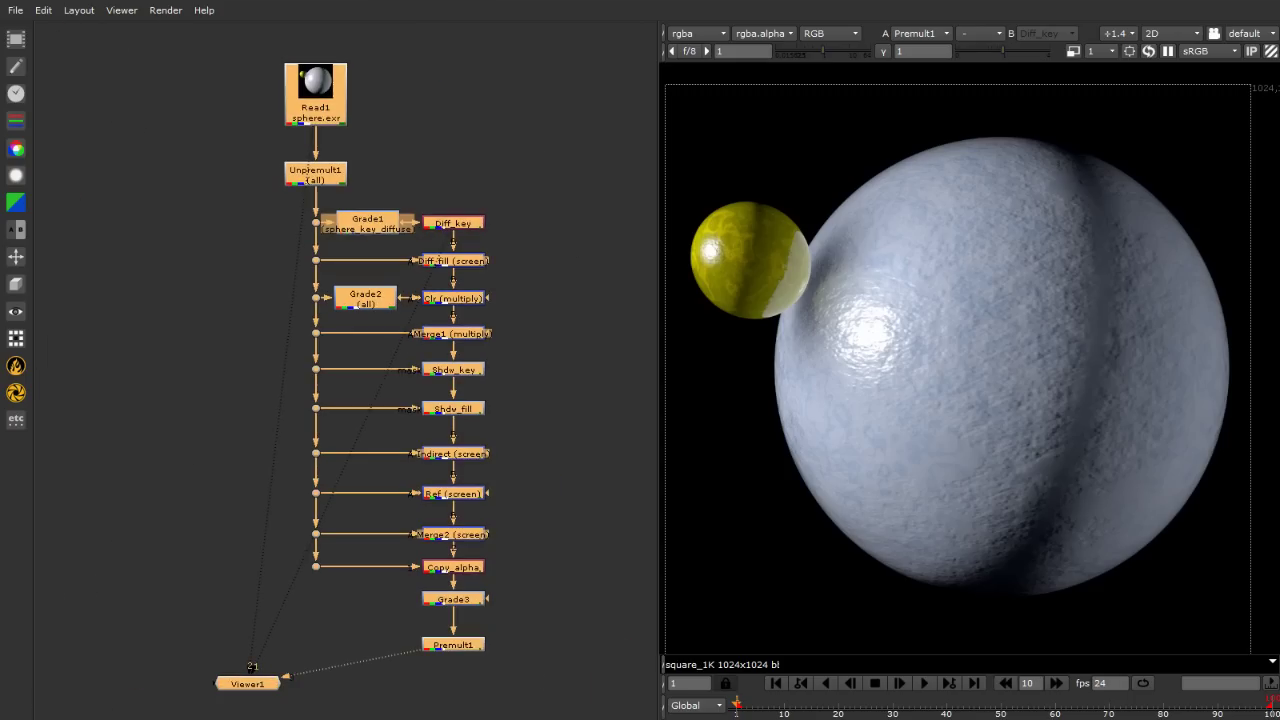
left_click(228, 301)
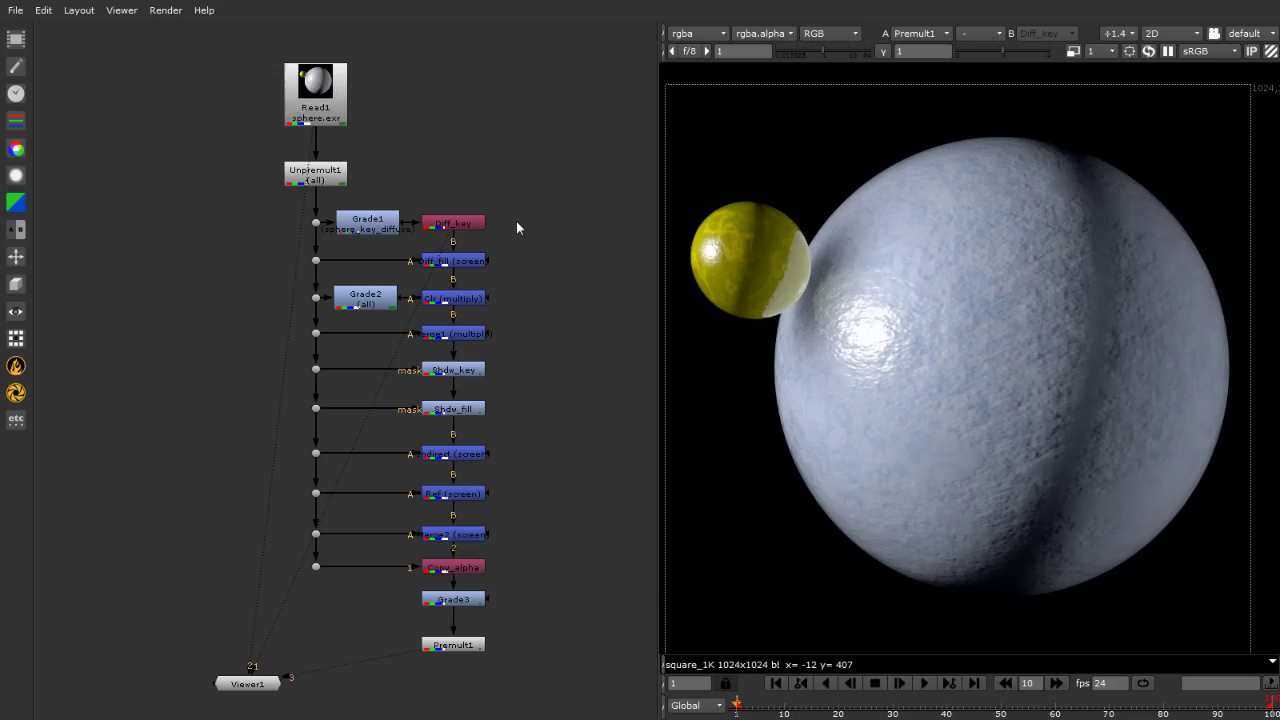
left_click_drag(168, 52, 615, 659)
left_click(615, 659)
left_click_drag(279, 209, 375, 576)
left_click(378, 668)
left_click_drag(222, 42, 650, 666)
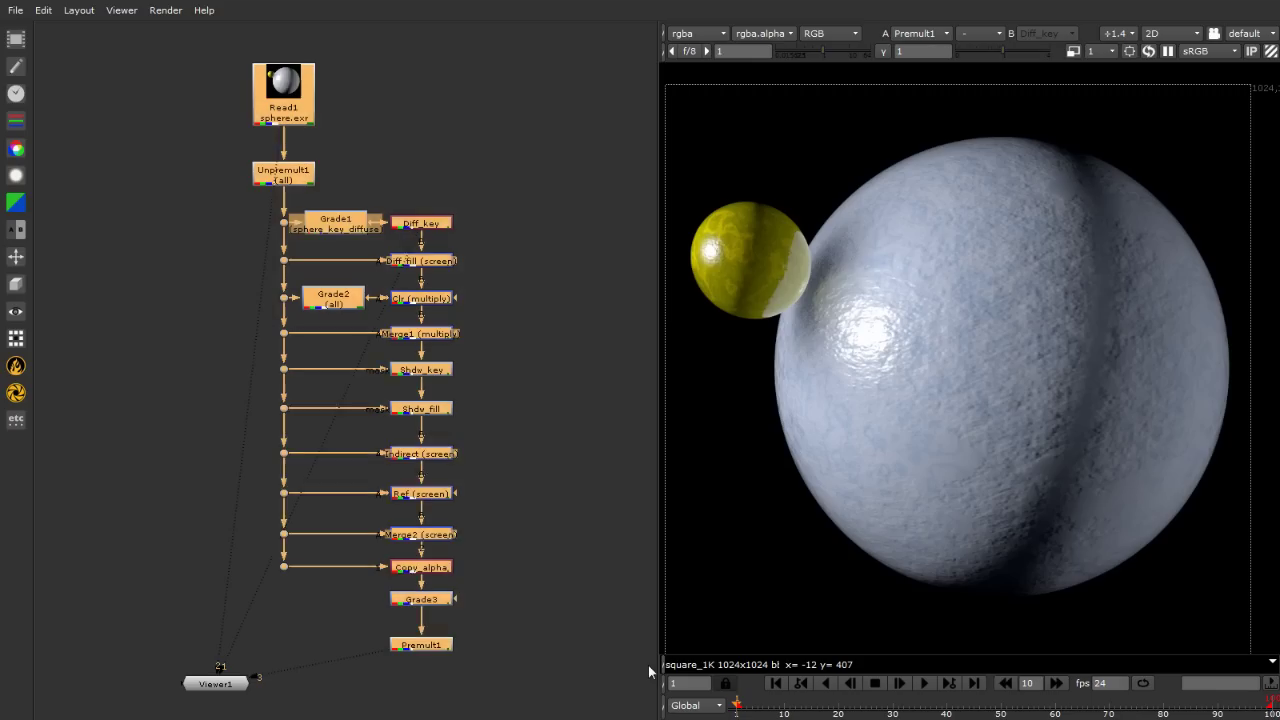
left_click(648, 665)
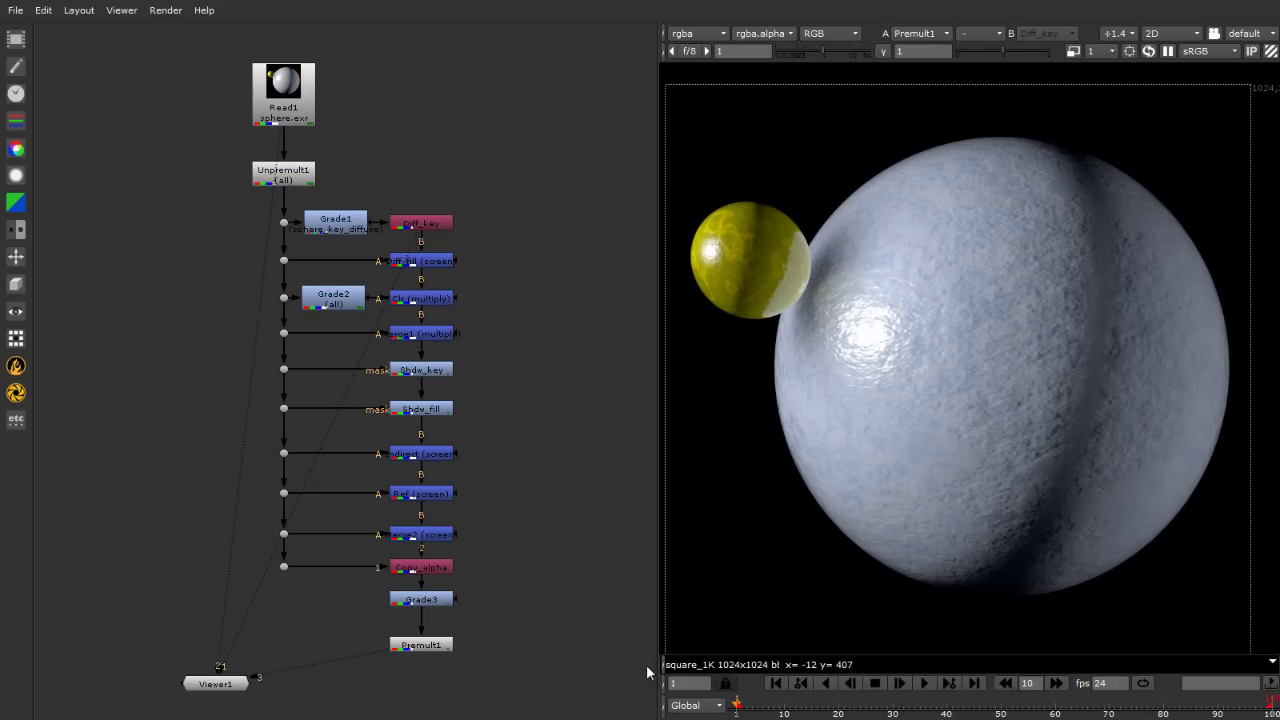